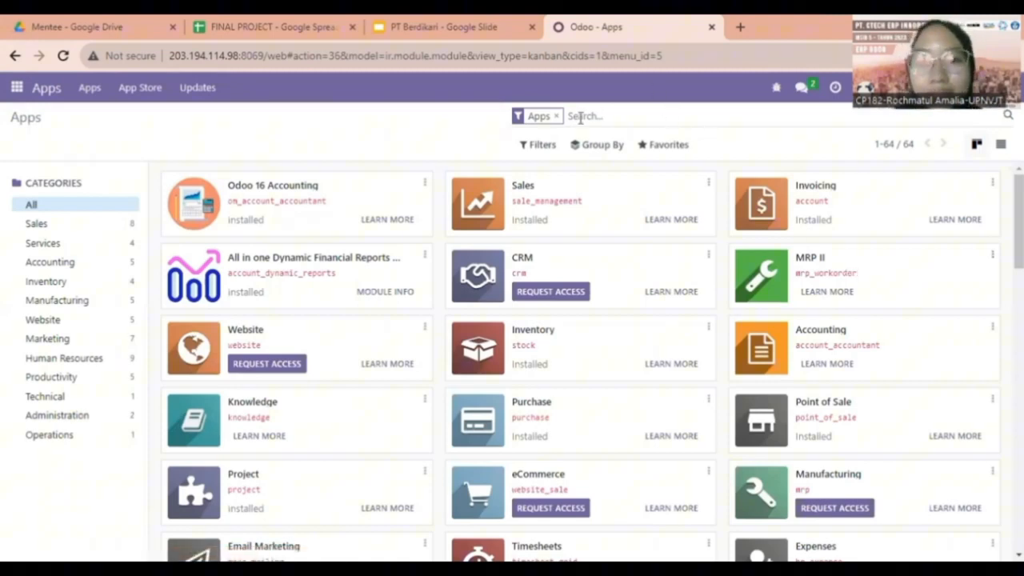
Clear the Apps filter and search all modules for 'manule' to find the mass cancel module.
click(557, 116)
text(manu)
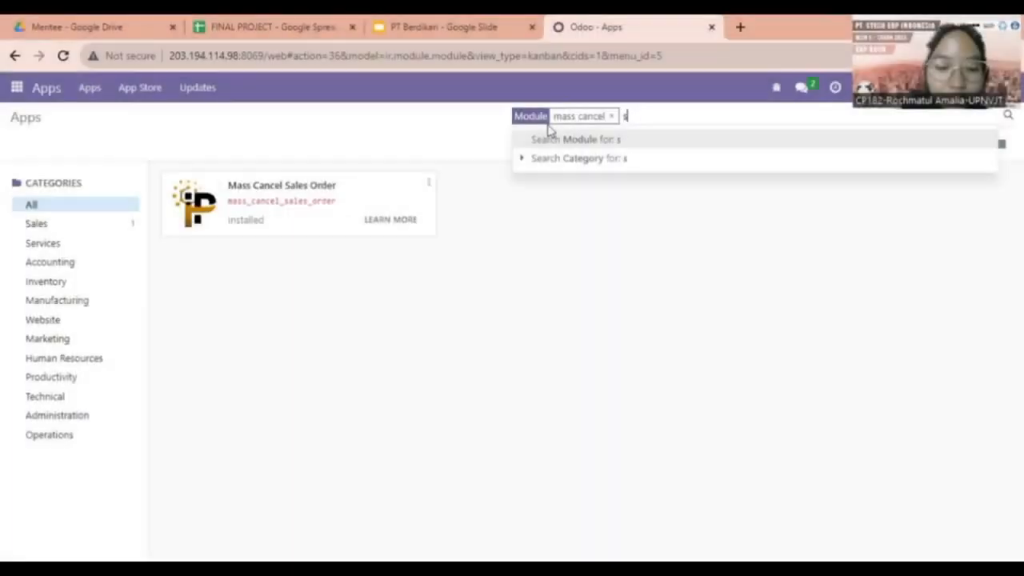
text(le)
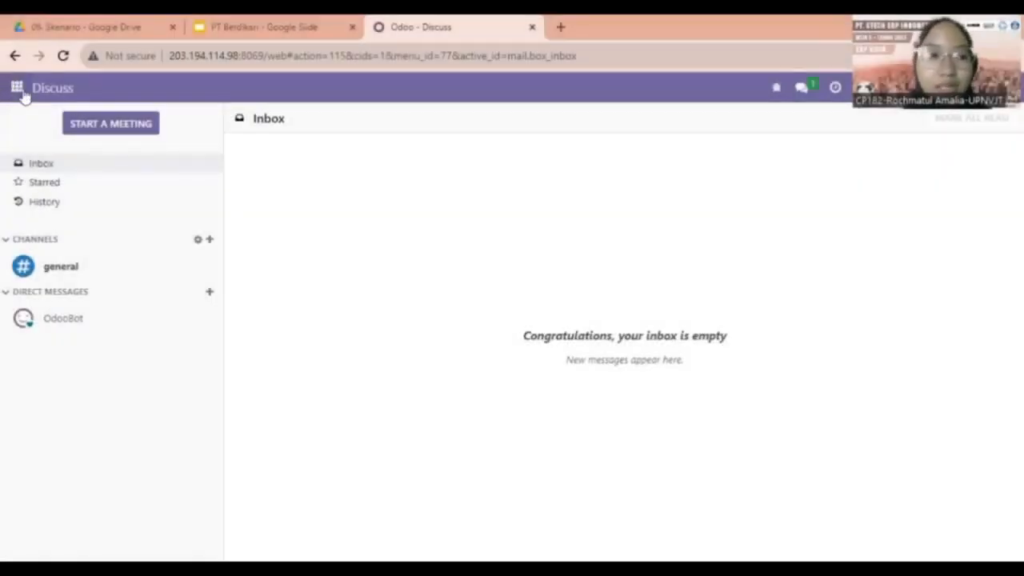
Open the Sales app and remove the My Quotations filter to show all quotations.
click(19, 89)
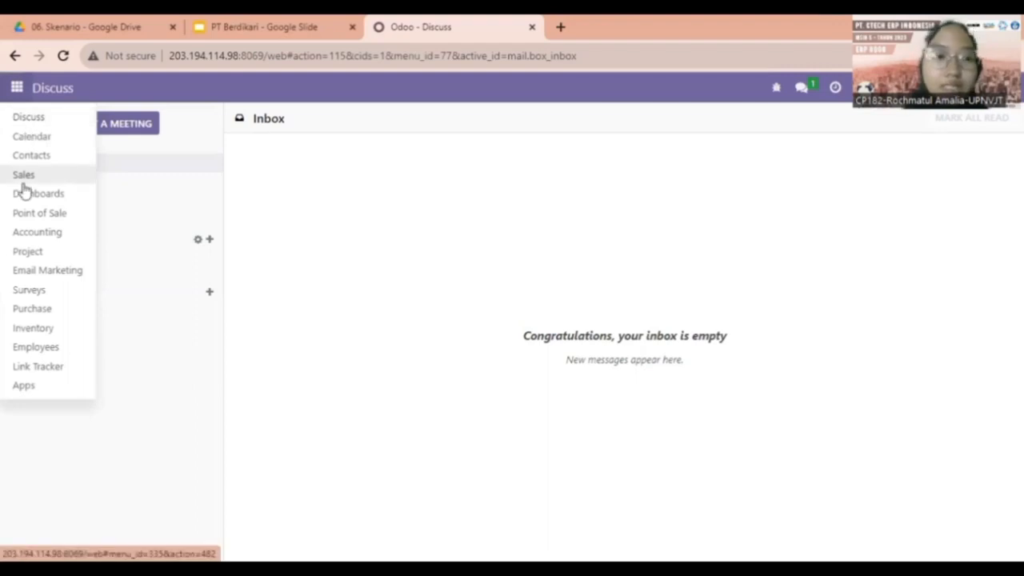
click(25, 189)
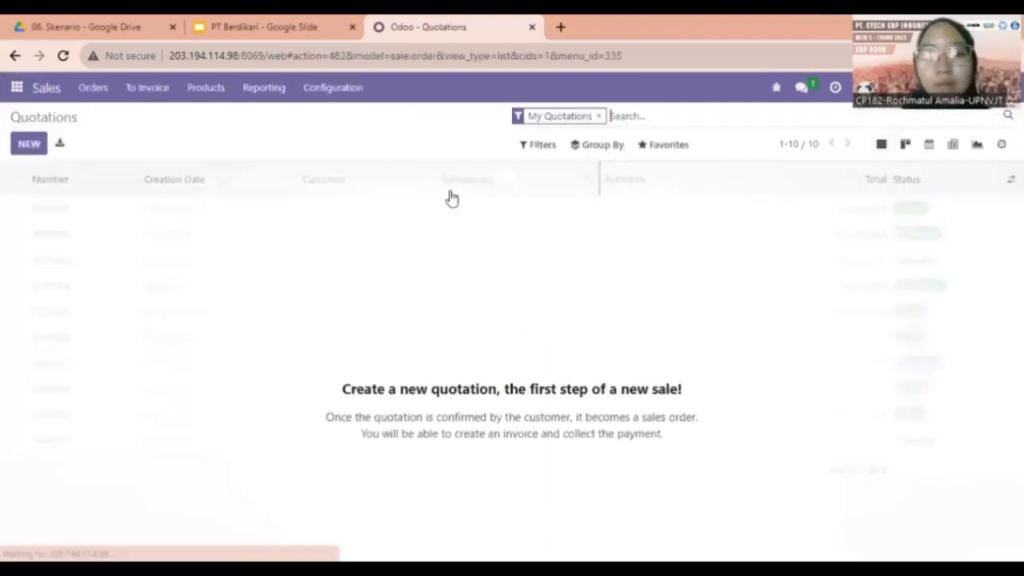
click(600, 116)
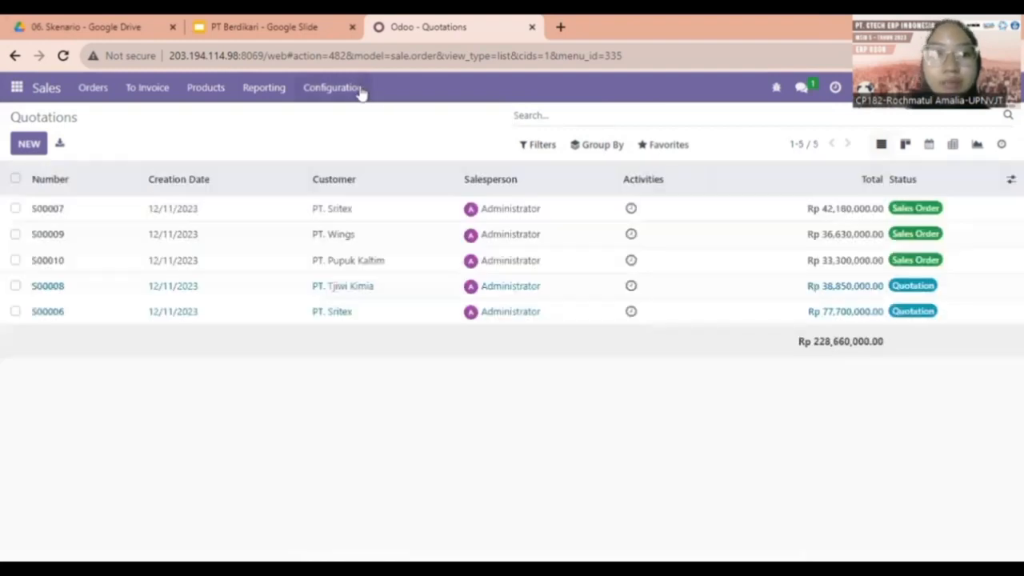
Open Products > Pricelists, discard a new draft pricelist, and start importing records from a file.
click(352, 88)
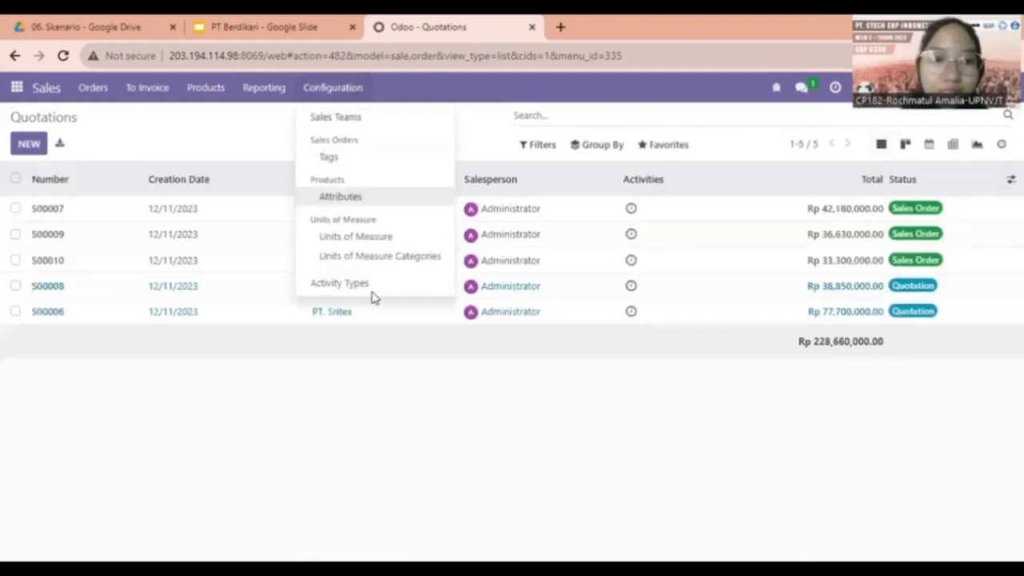
click(200, 88)
click(222, 159)
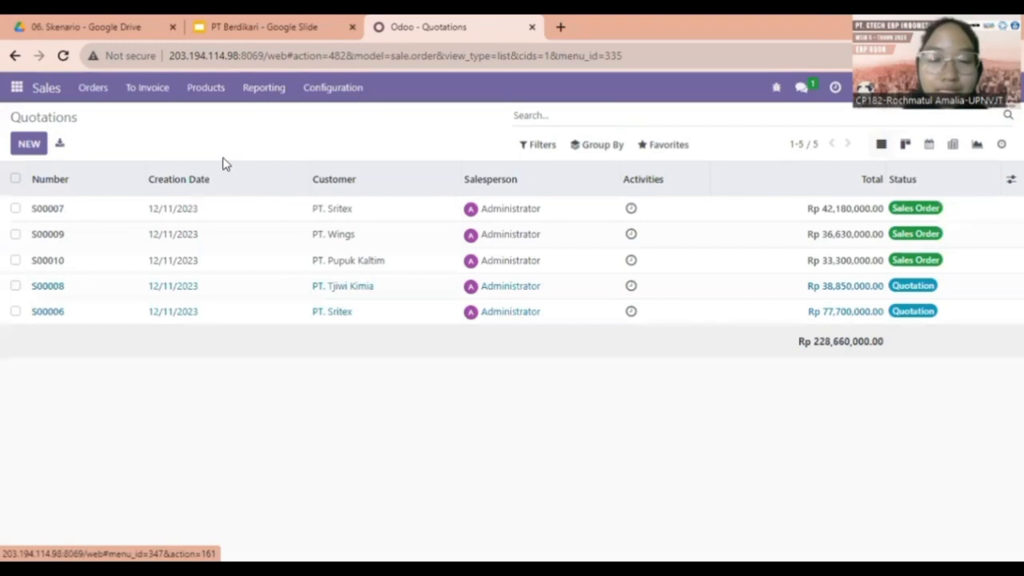
click(24, 143)
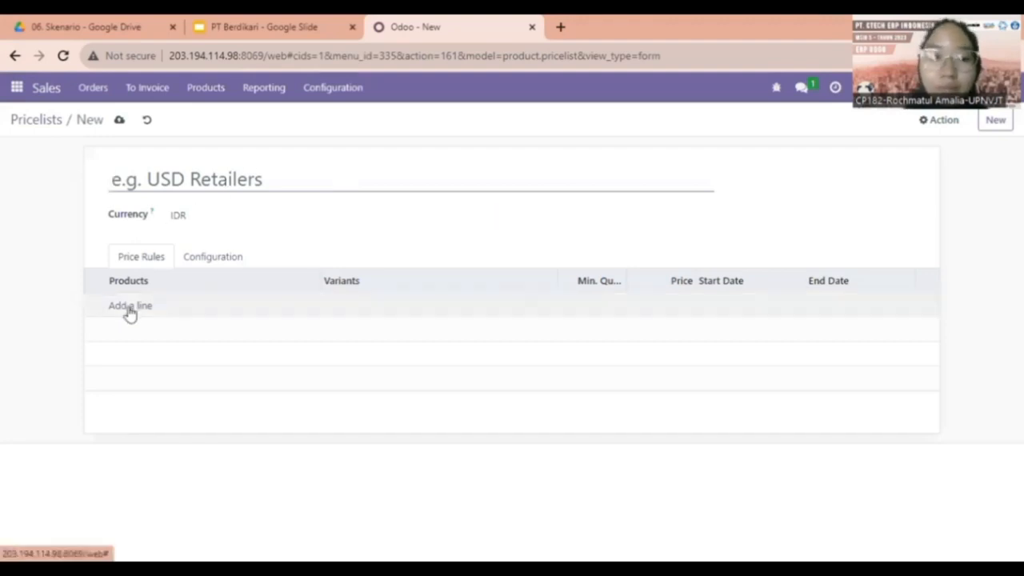
click(146, 120)
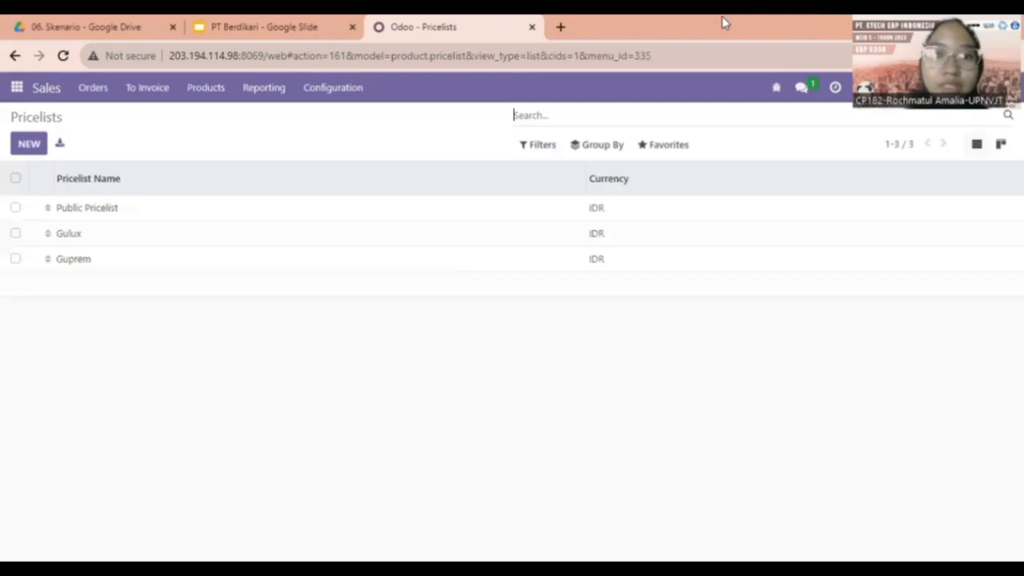
click(664, 144)
click(679, 200)
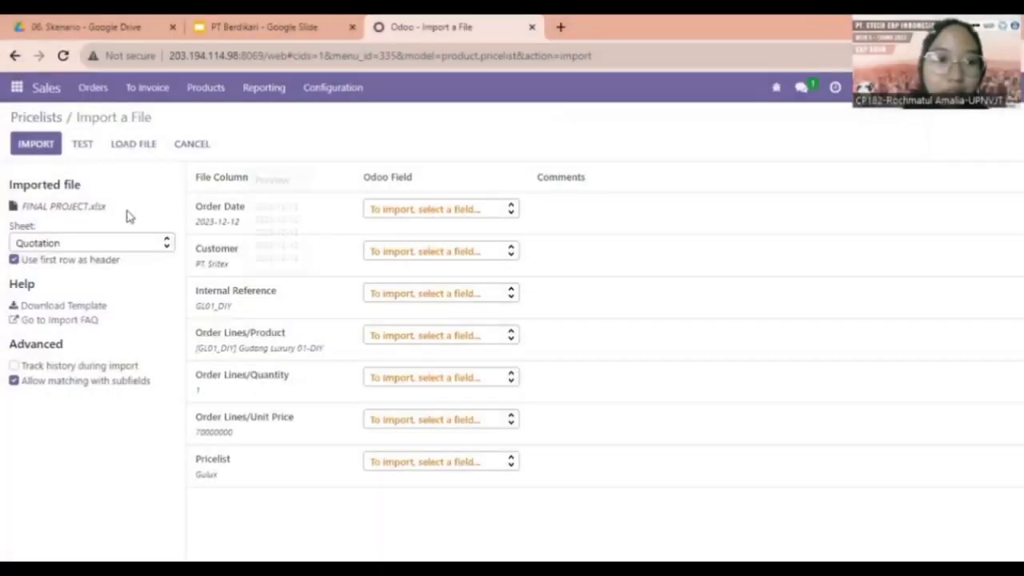
Select the Pricelist sheet of FINAL PROJECT.xlsx and review its column mapping.
click(85, 244)
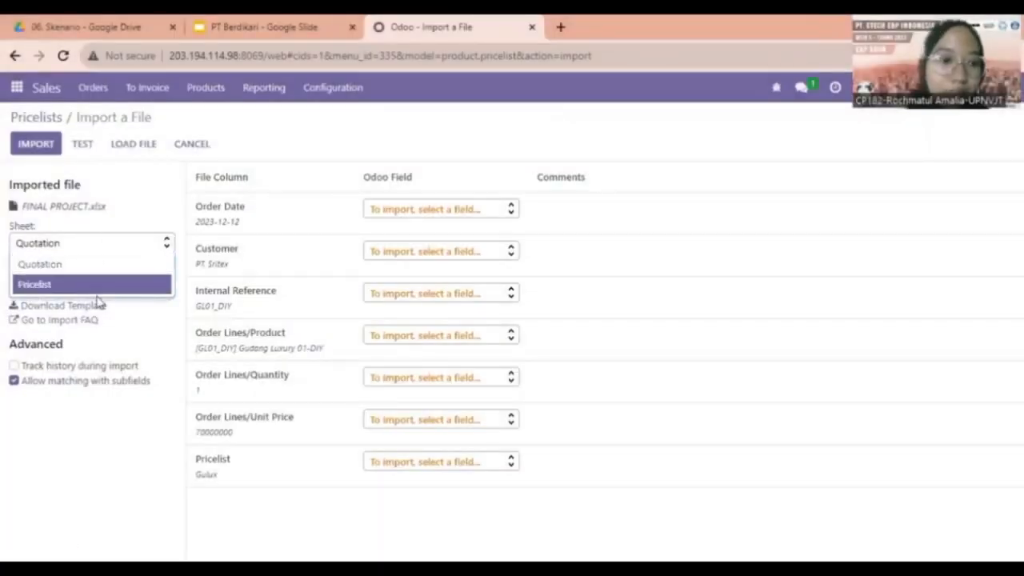
click(96, 290)
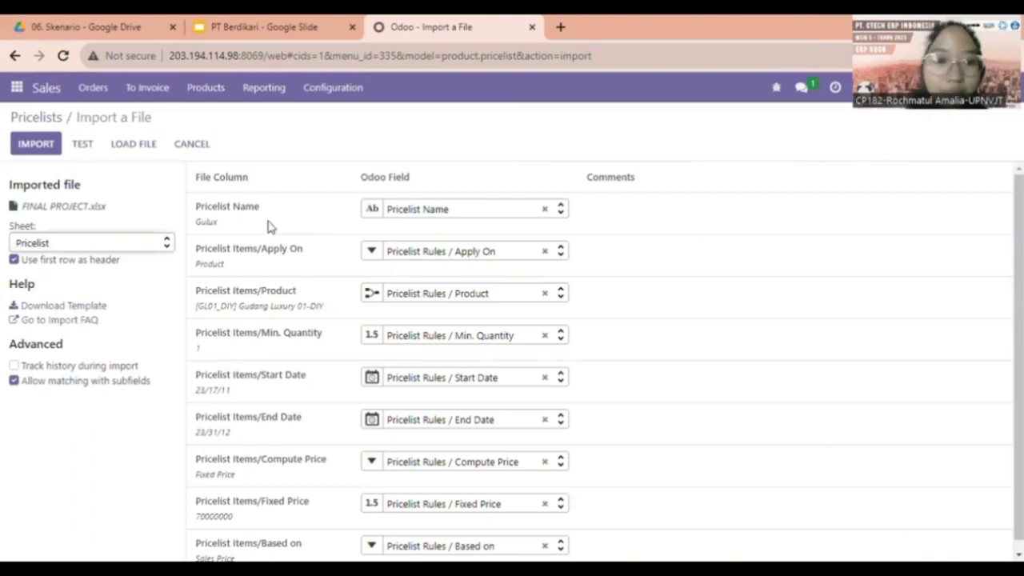
scroll(280, 256, down, 1)
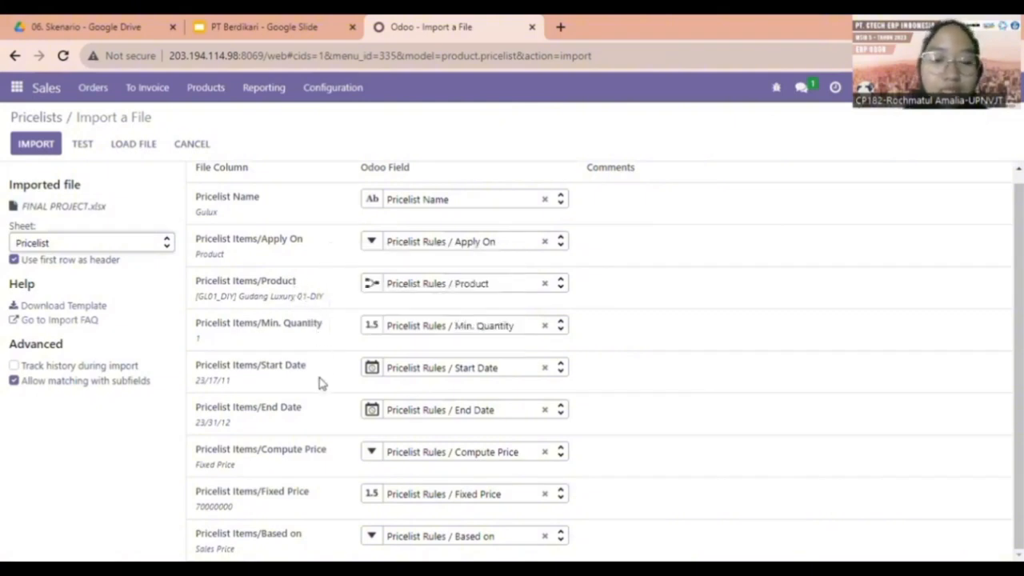
scroll(302, 434, up, 1)
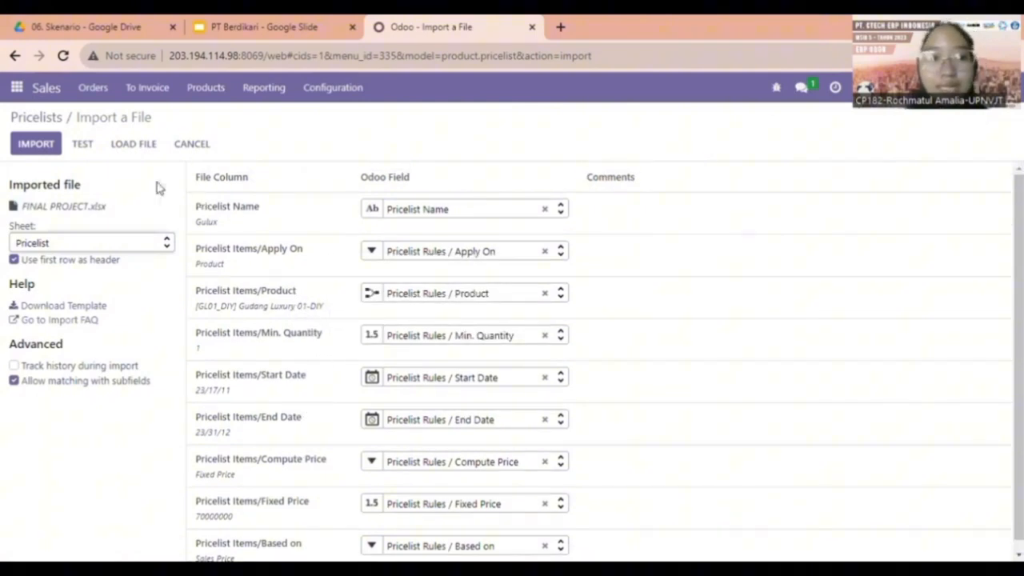
Test and import the pricelist rules, then confirm Gulux holds three Gudang Luxury prices.
click(86, 146)
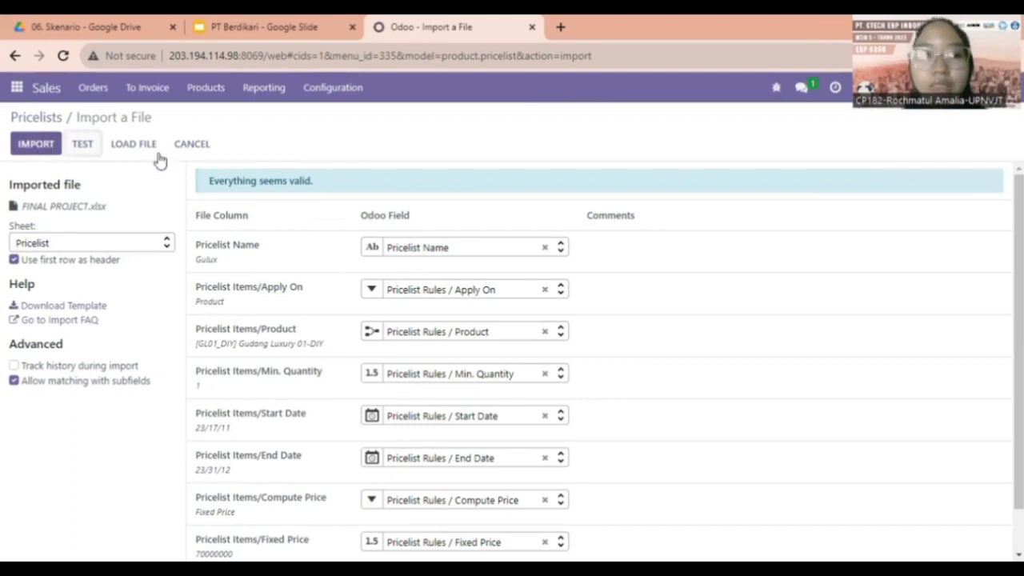
click(185, 146)
click(93, 237)
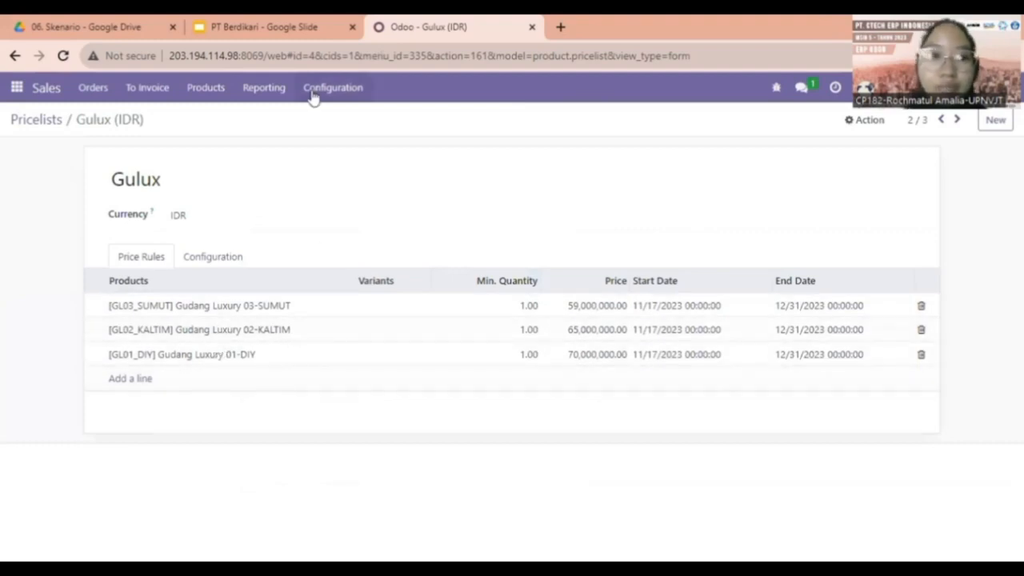
click(51, 121)
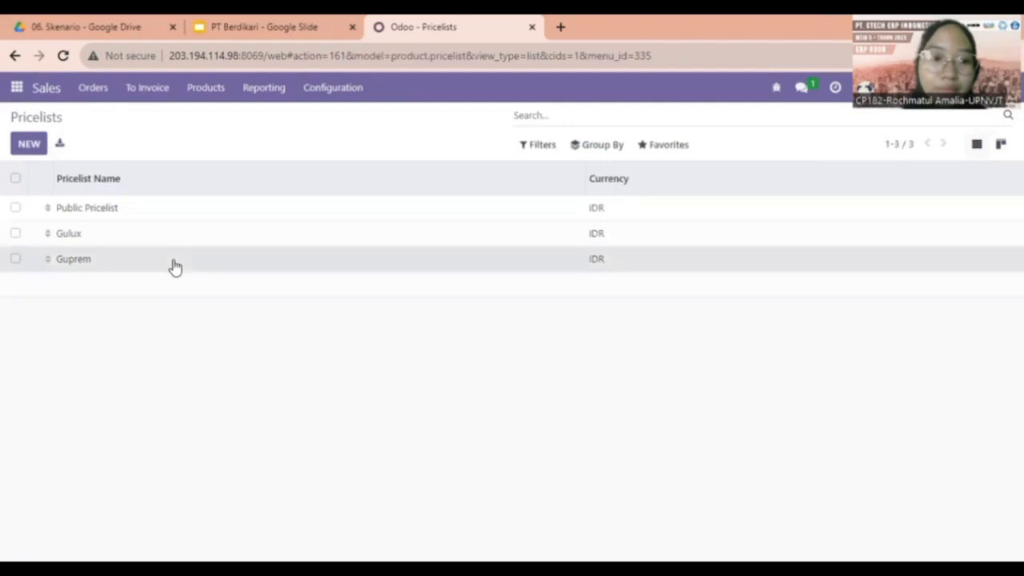
Review Guprem's six Gudang Premium prices (30,000,000–42,500,000 IDR), then open Orders > Quotations.
click(172, 264)
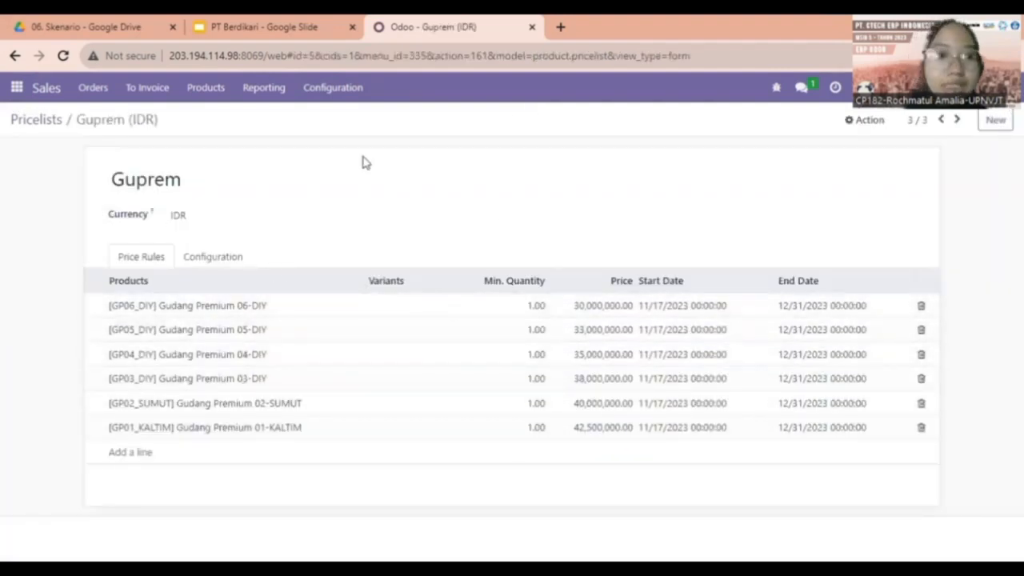
click(273, 24)
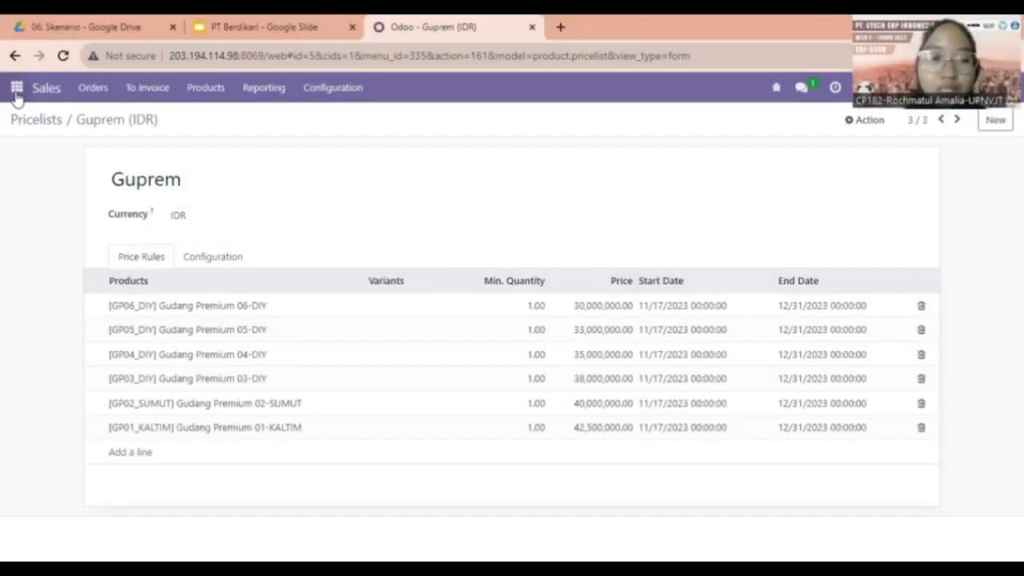
click(16, 88)
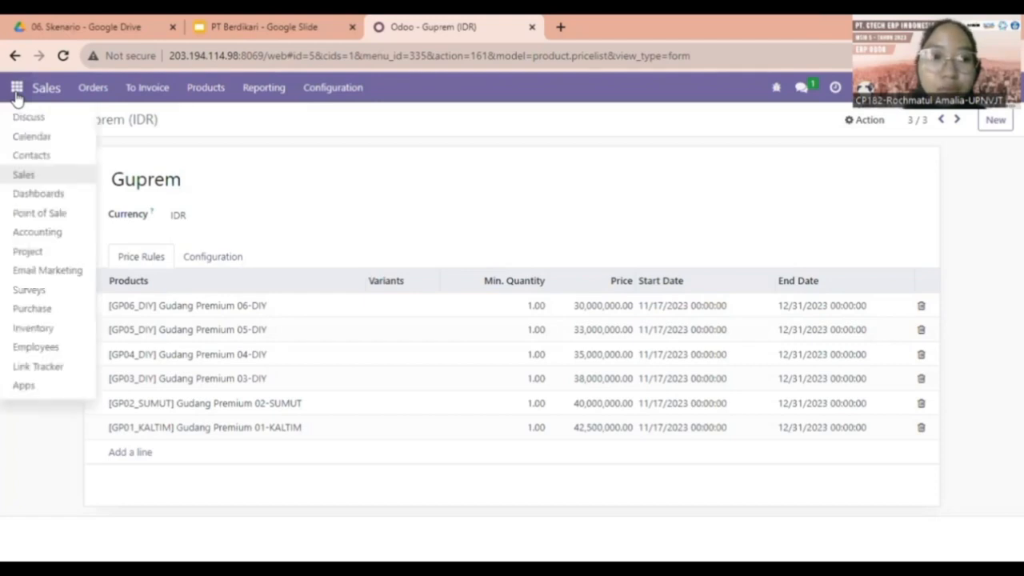
click(96, 88)
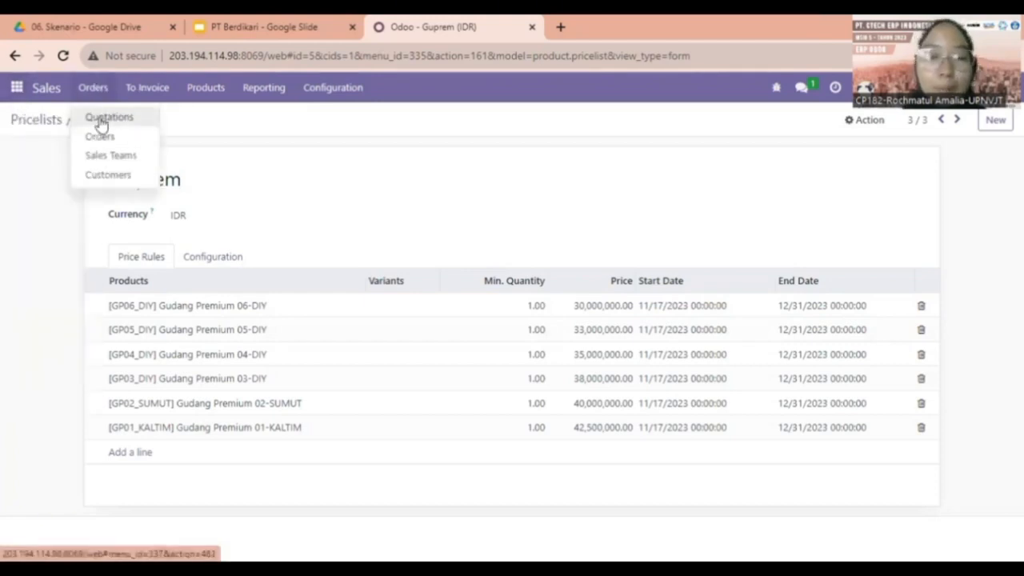
click(103, 117)
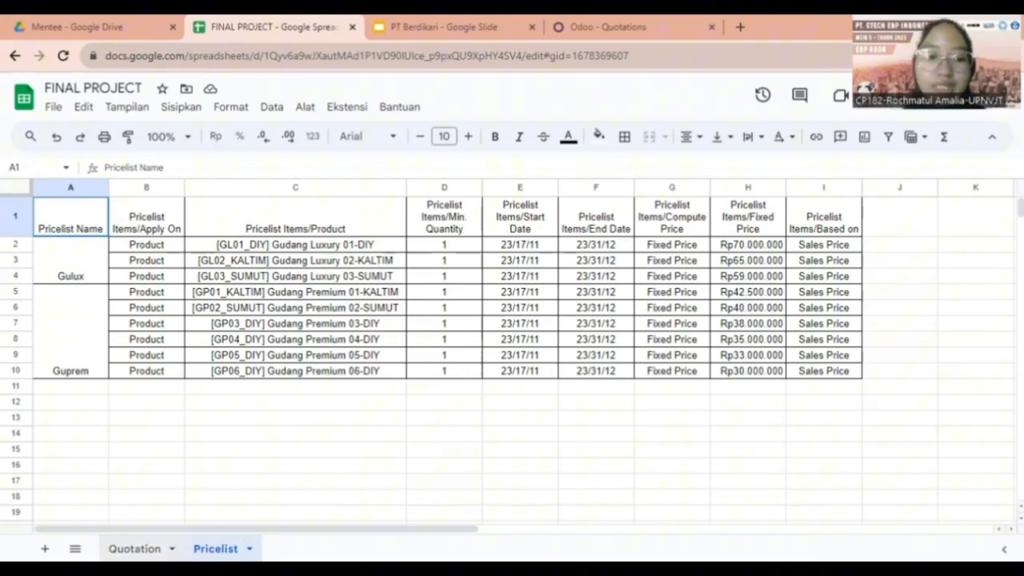
View the Quotation sheet of FINAL PROJECT, then start a Favorites > Import records for quotations.
click(134, 549)
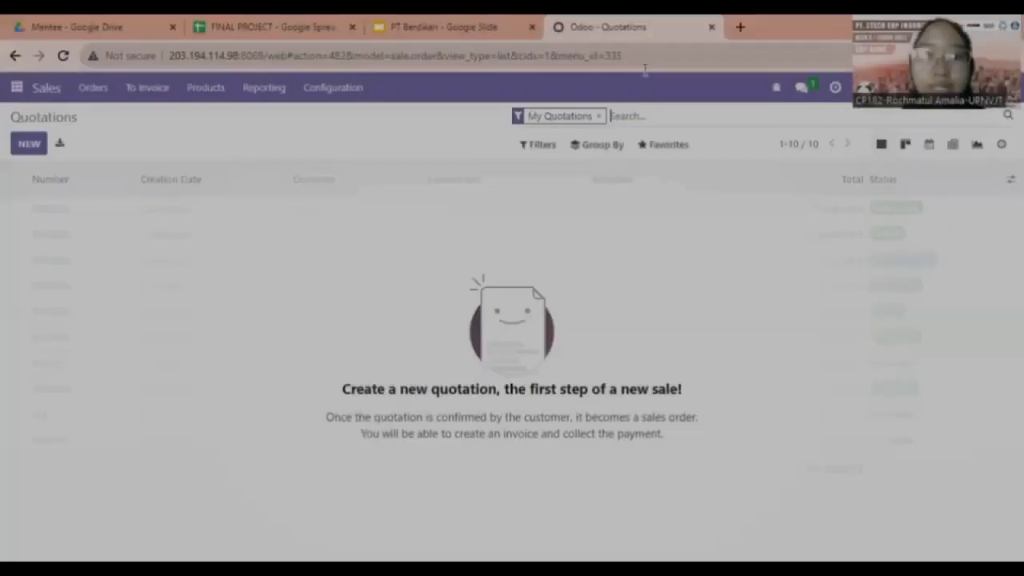
click(665, 145)
click(677, 200)
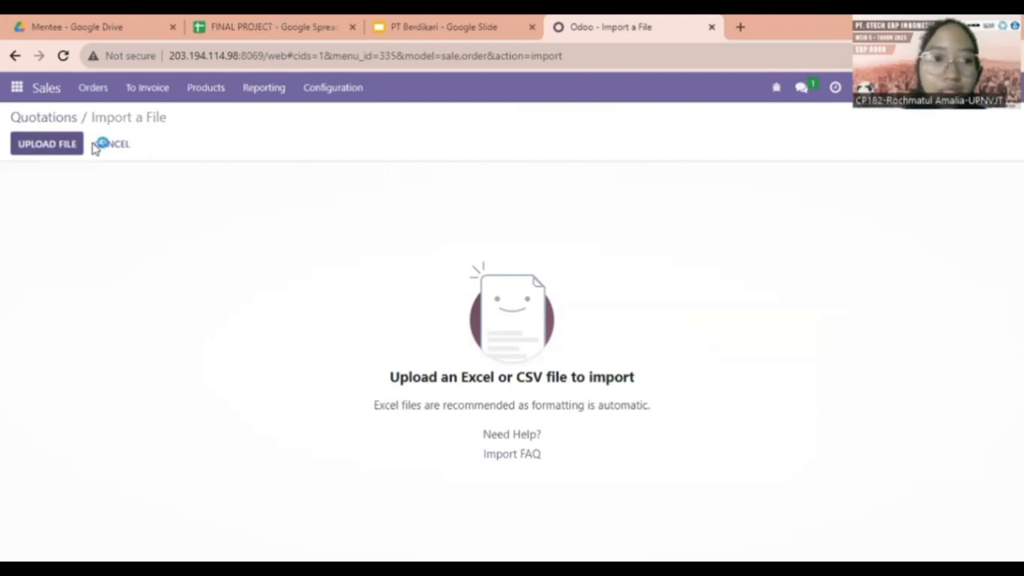
Upload FINAL PROJECT.xlsx and test the Quotation sheet, then return to quotations and the Slides tab.
click(37, 147)
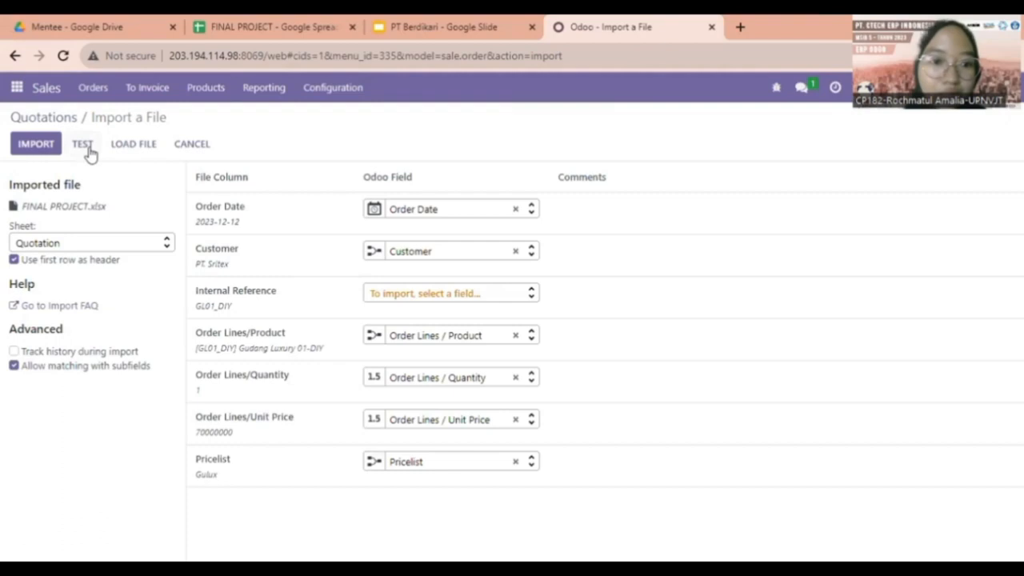
click(89, 149)
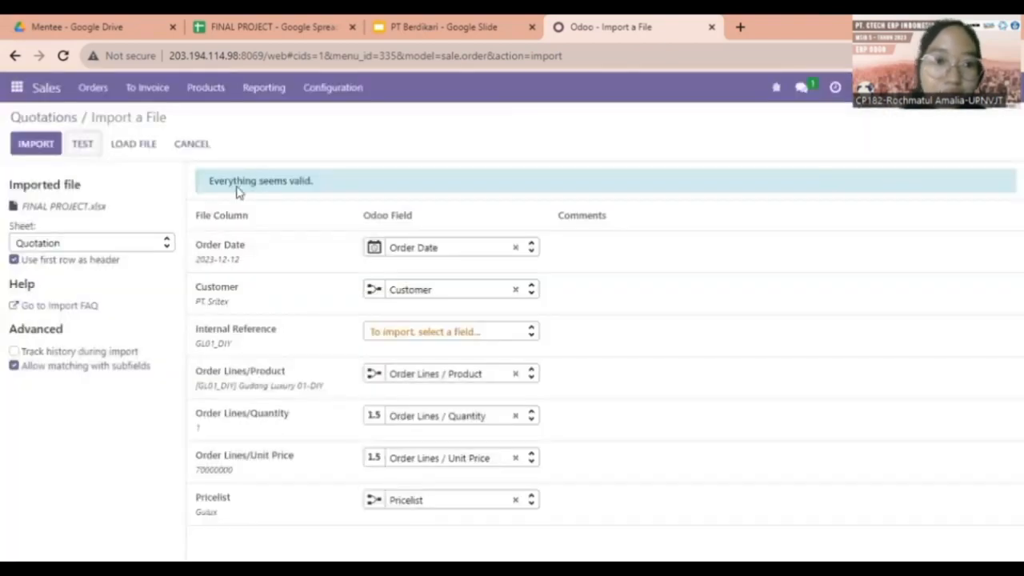
click(44, 118)
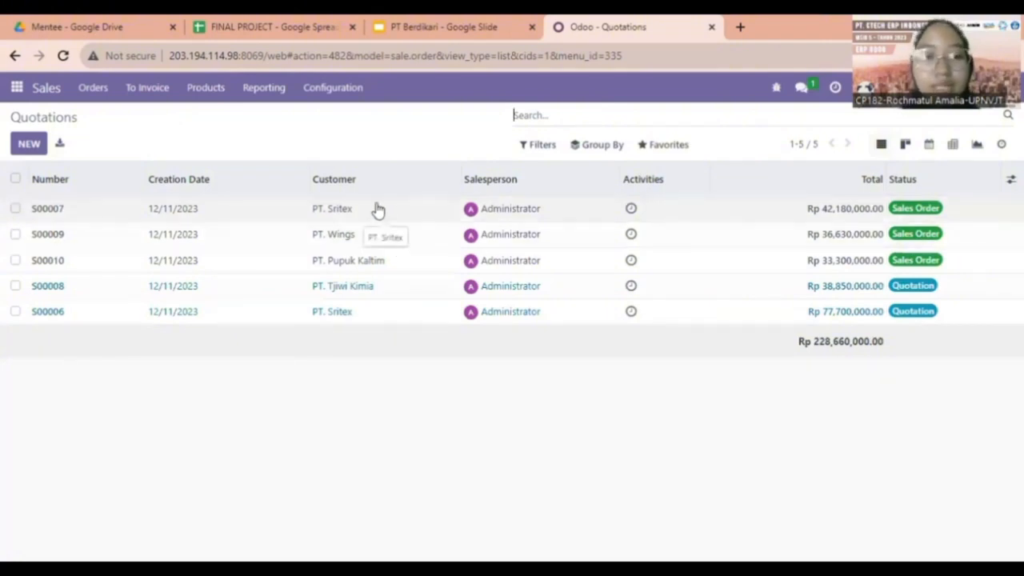
click(437, 24)
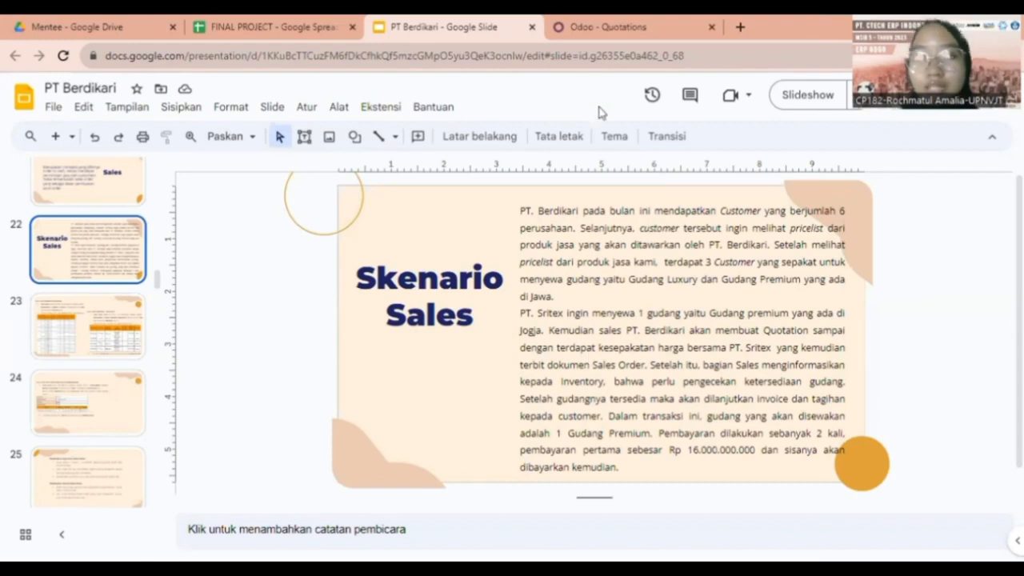
Go back from the Skenario Sales slide to the Odoo quotations list.
click(588, 20)
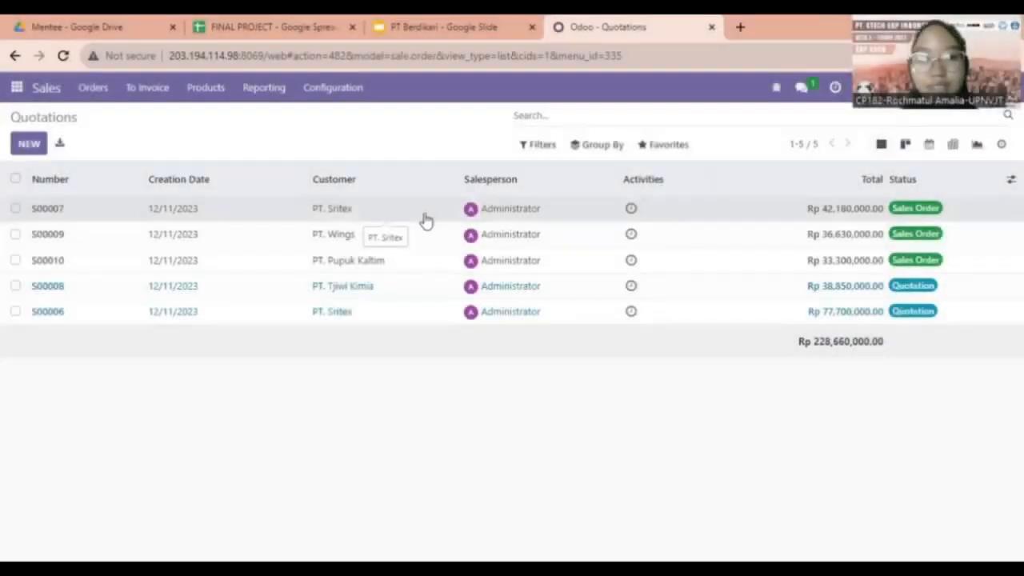
On S00007, create a fixed-amount down-payment invoice of 16000000 and dismiss the repeated dialog.
click(435, 215)
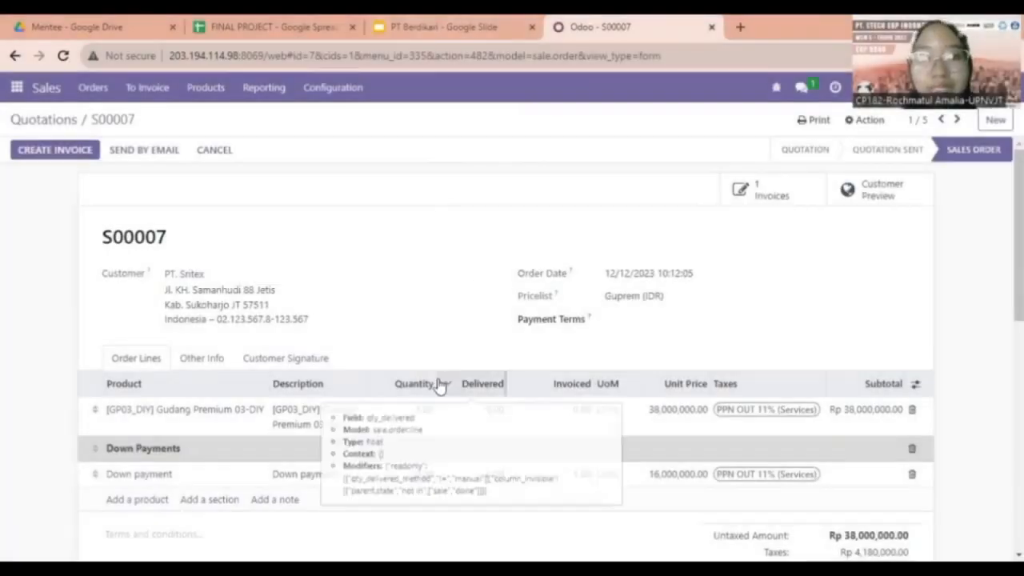
click(44, 152)
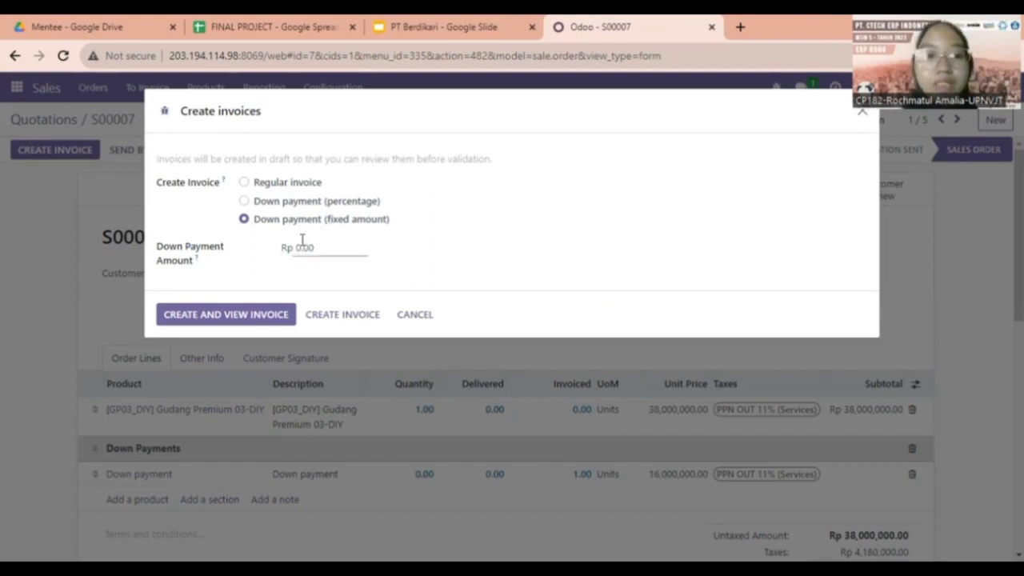
drag(320, 249, 284, 252)
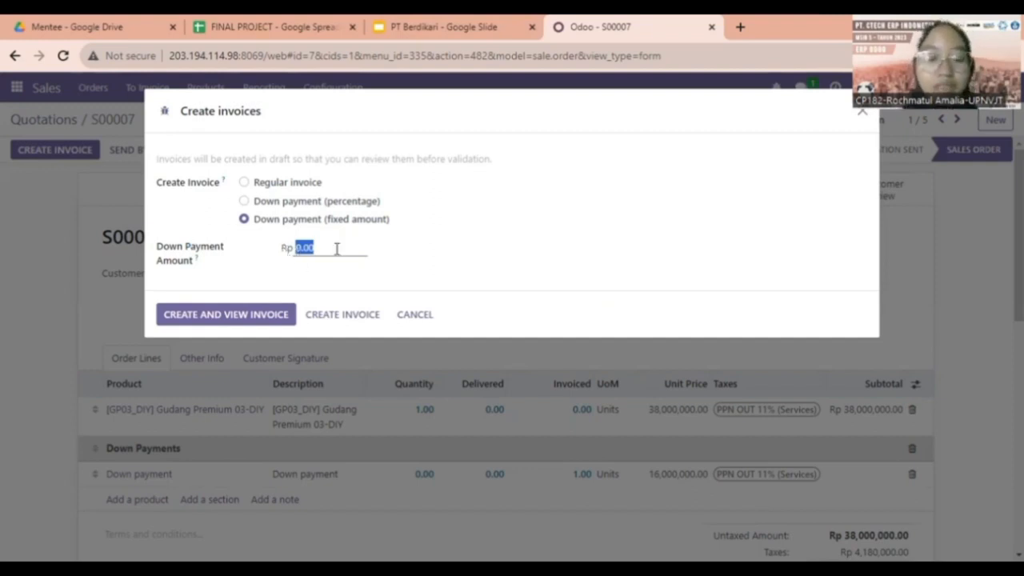
text(160000000)
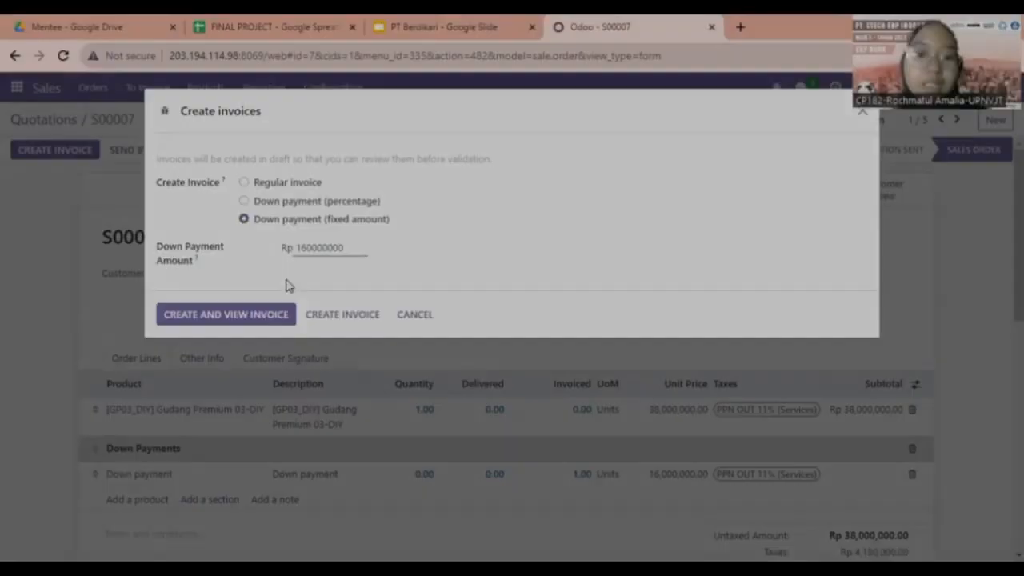
click(430, 317)
scroll(469, 360, down, 1)
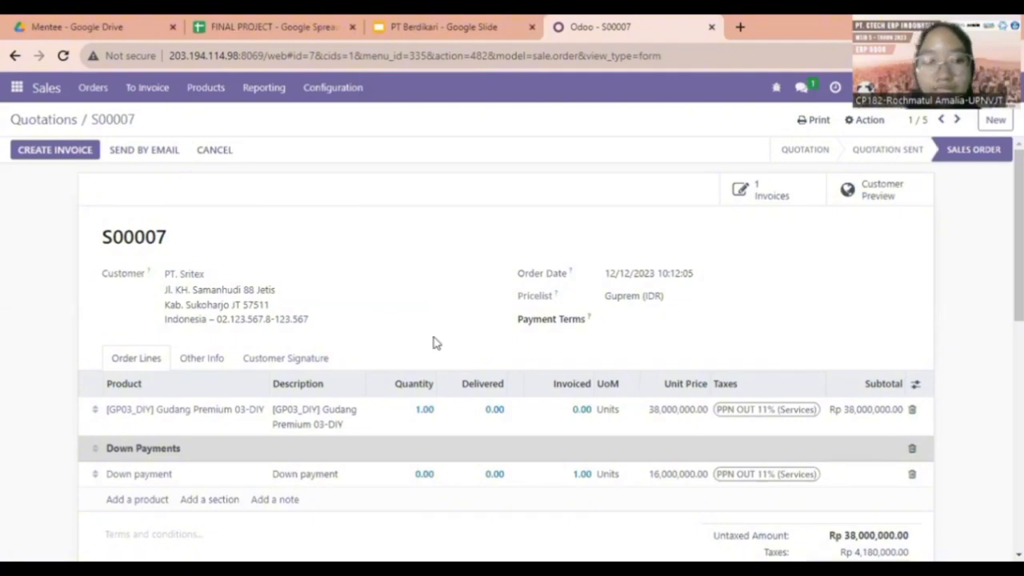
Check S00007's Customer Signature and Other Info tabs for who signed and when.
click(60, 120)
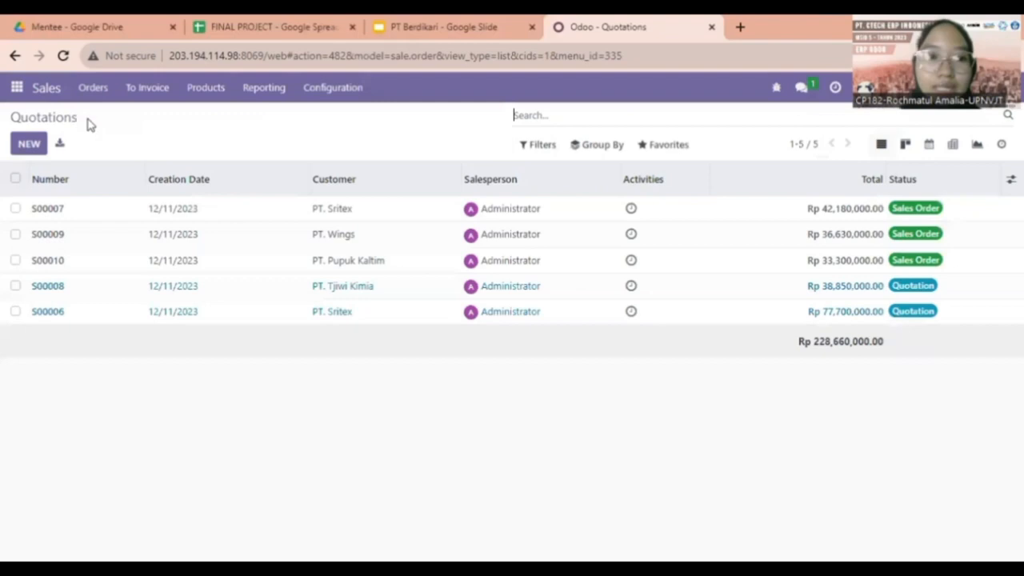
click(237, 215)
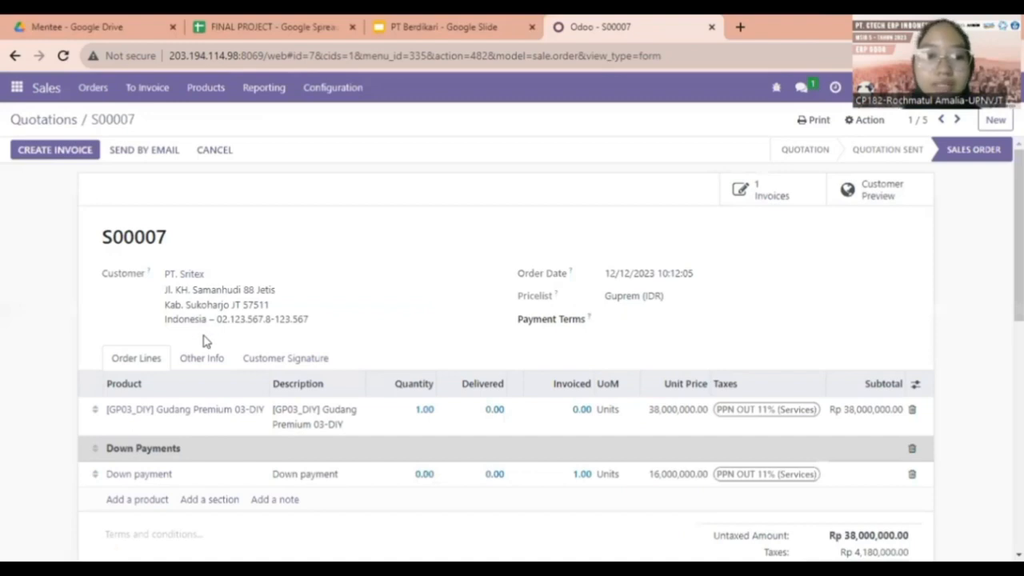
click(251, 361)
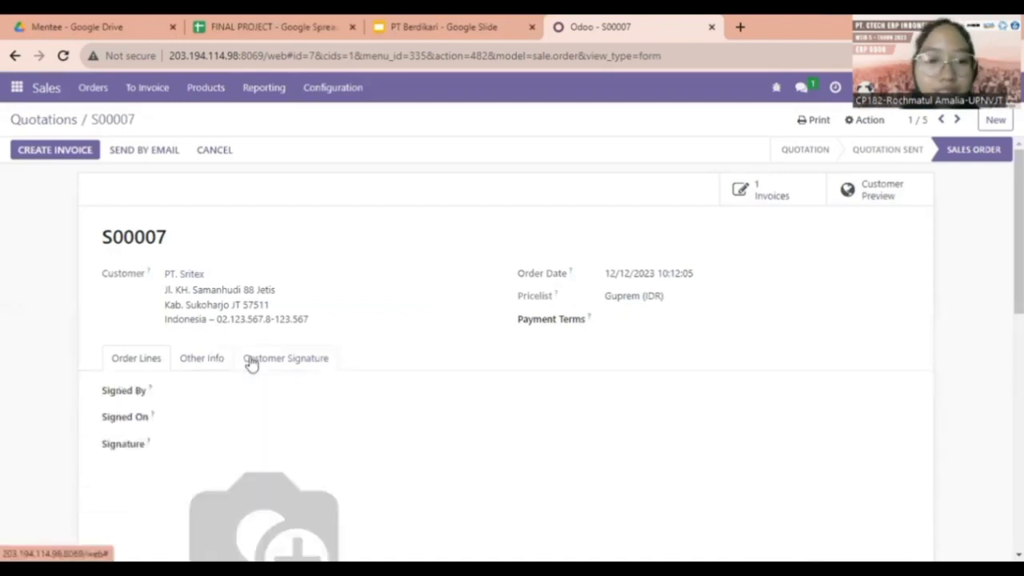
scroll(248, 362, down, 2)
click(200, 212)
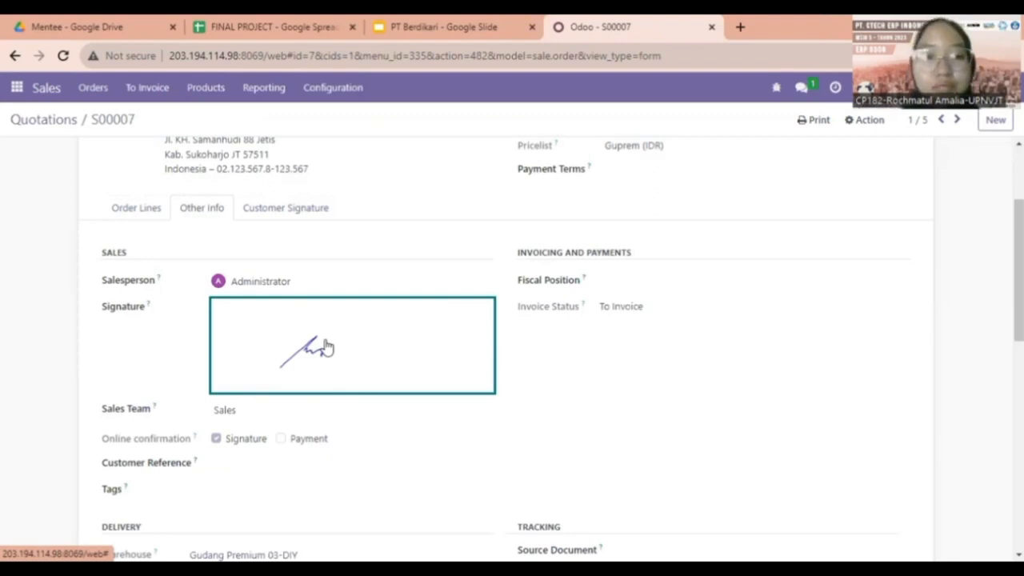
scroll(326, 348, up, 1)
scroll(327, 347, down, 1)
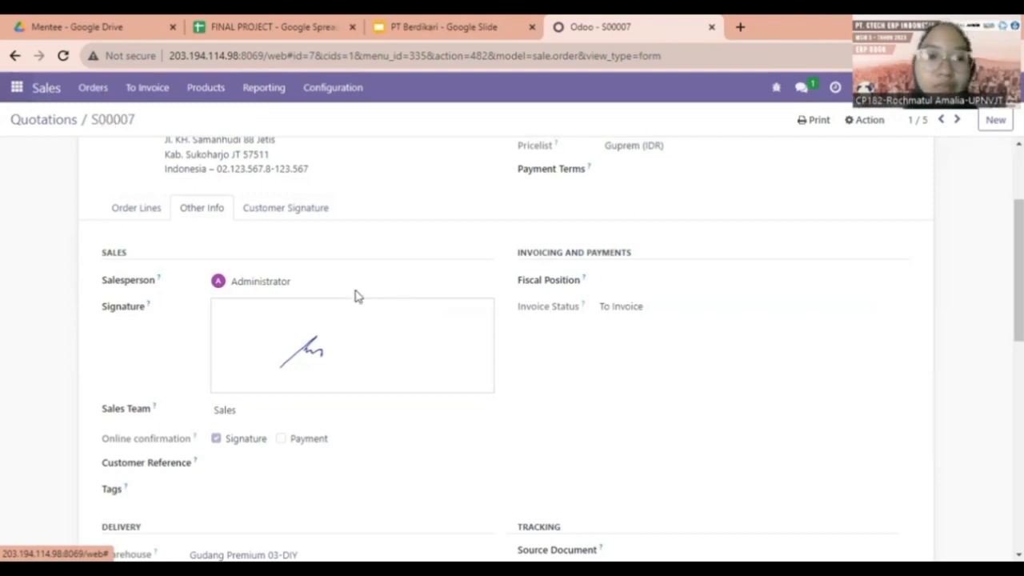
Glance at PT. Pupuk Kaltim's order S00010, then open quotation S00008 for PT. Tjiwi Kimia.
click(600, 117)
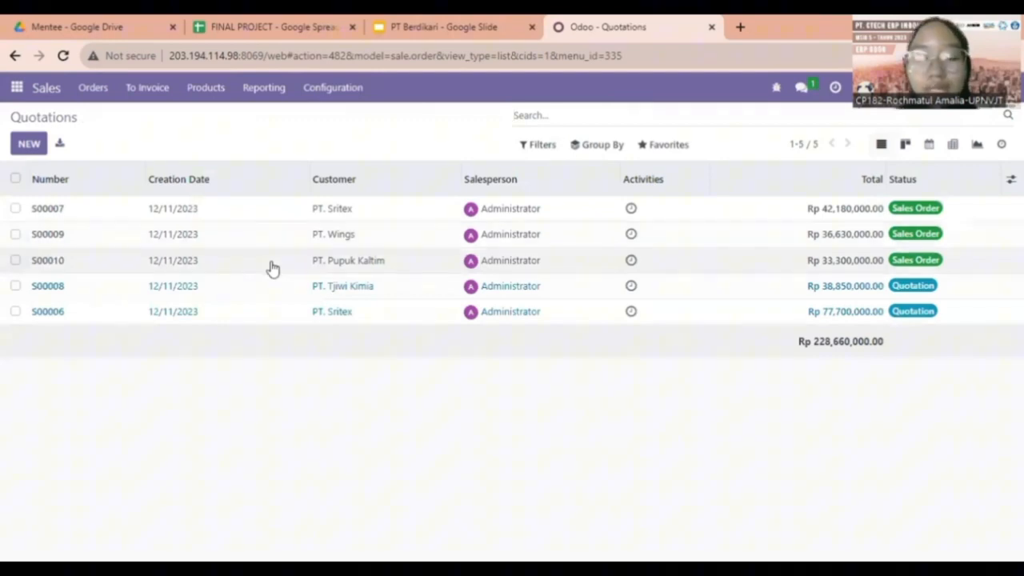
click(272, 268)
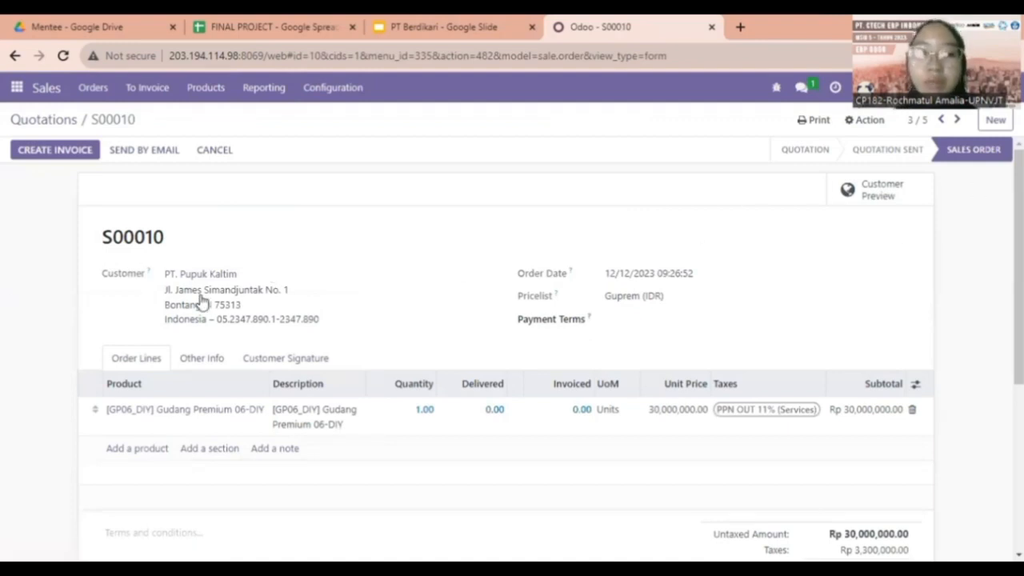
click(19, 119)
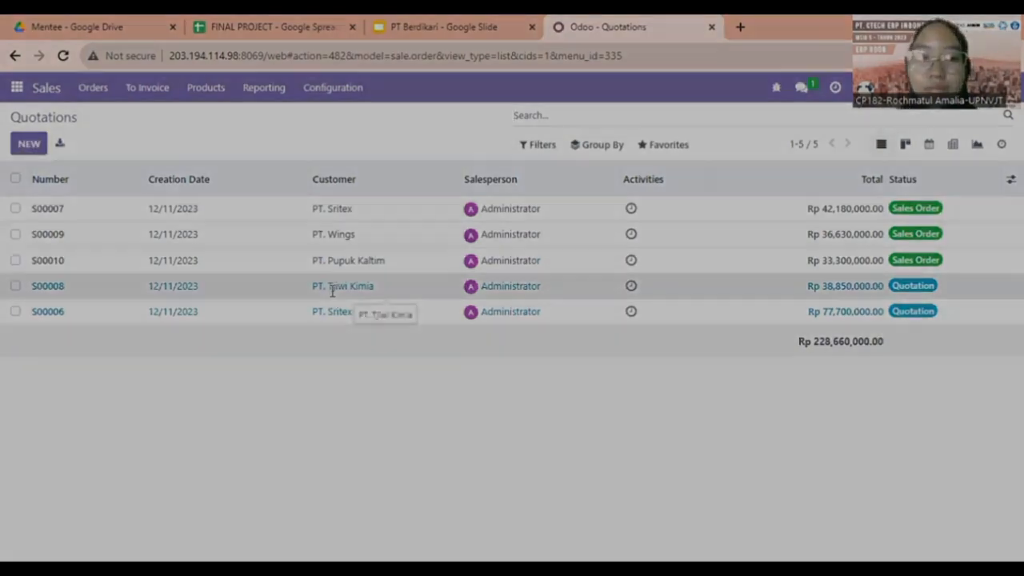
click(330, 286)
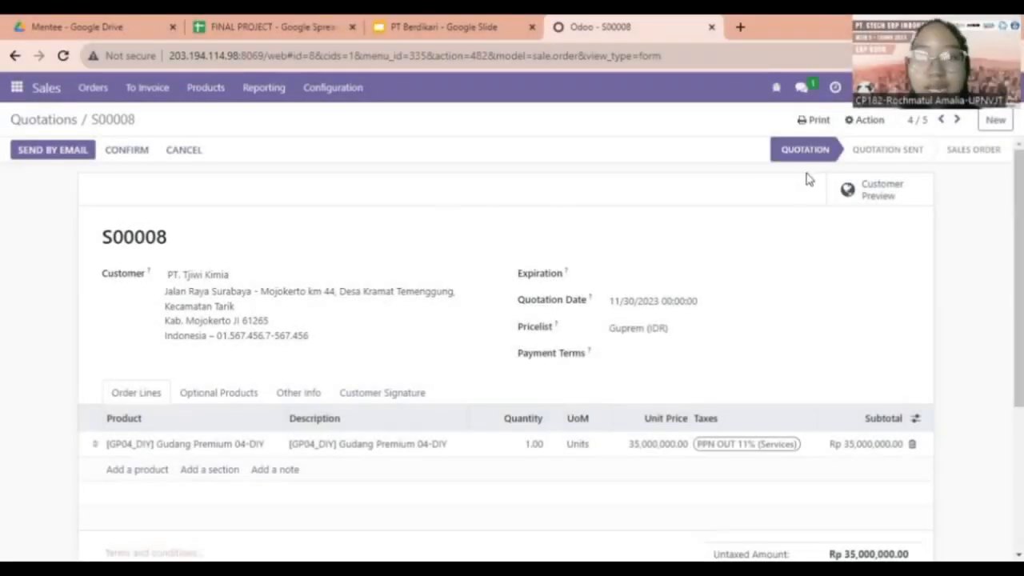
Send quotation S00008 by email and show its Other Info signature area.
click(32, 153)
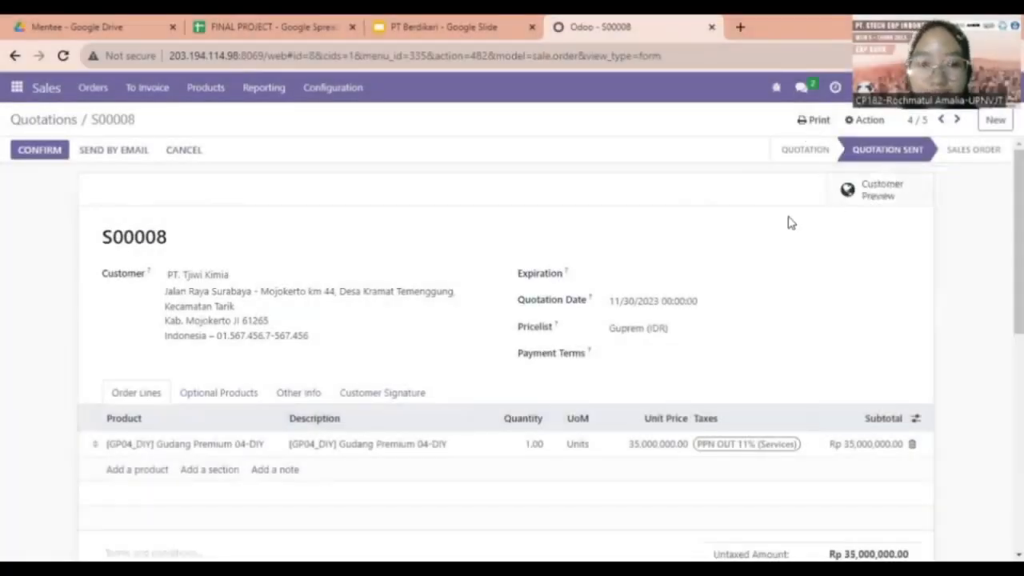
scroll(229, 318, down, 1)
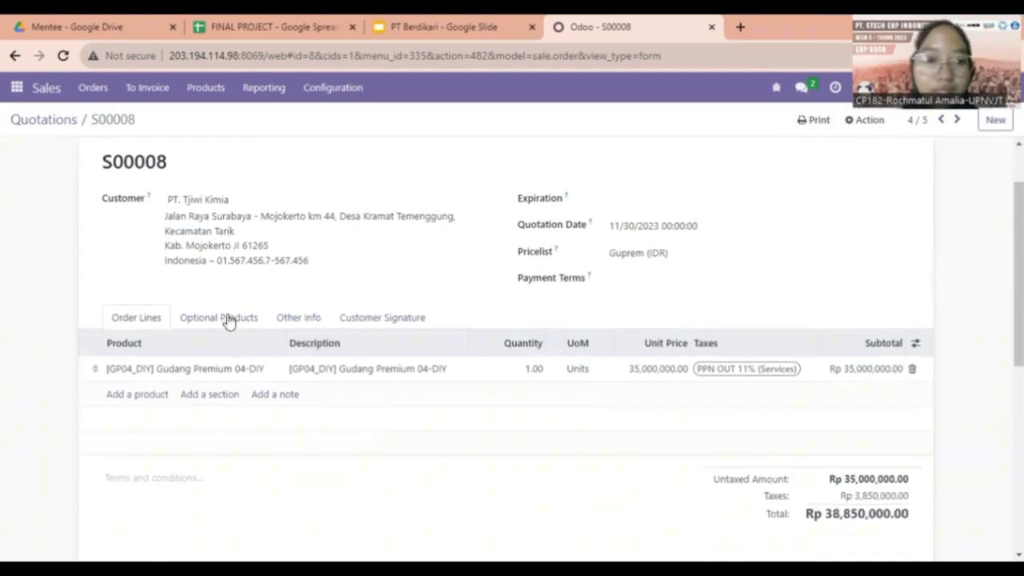
click(293, 320)
scroll(293, 321, down, 3)
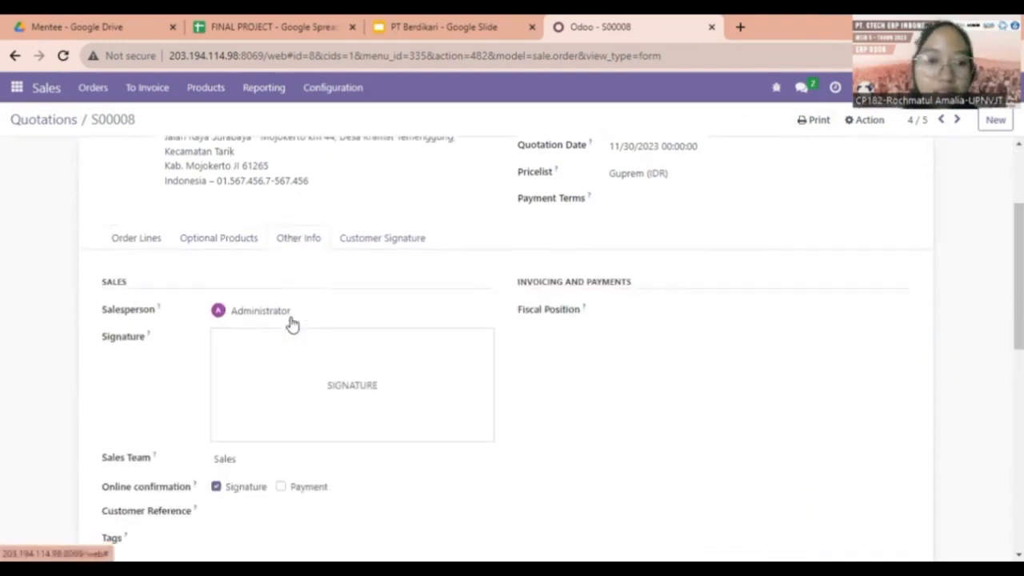
Draw and adopt a signature on S00008, save it, and confirm it as a sales order.
click(279, 273)
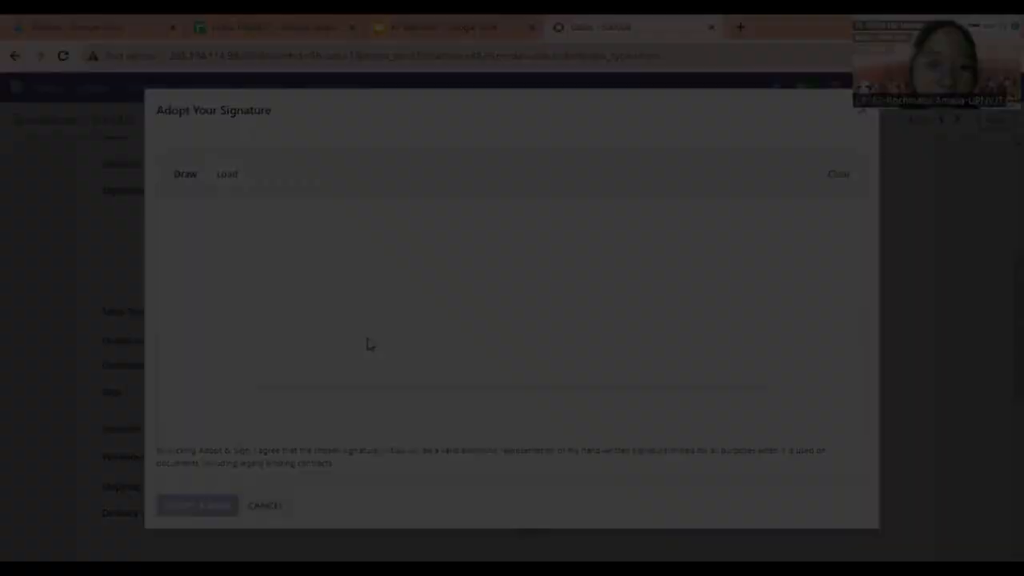
drag(345, 356, 408, 316)
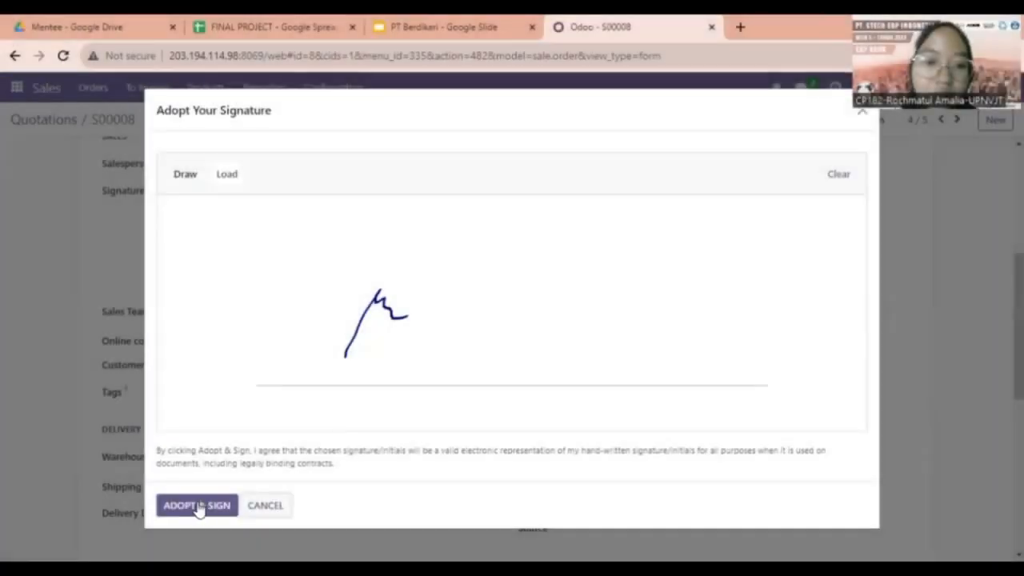
click(199, 504)
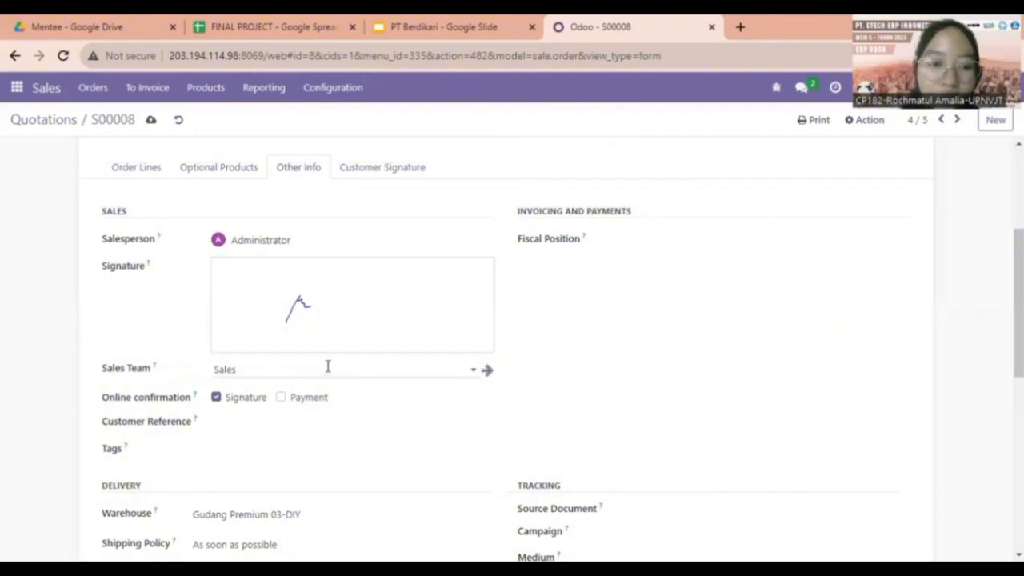
click(151, 120)
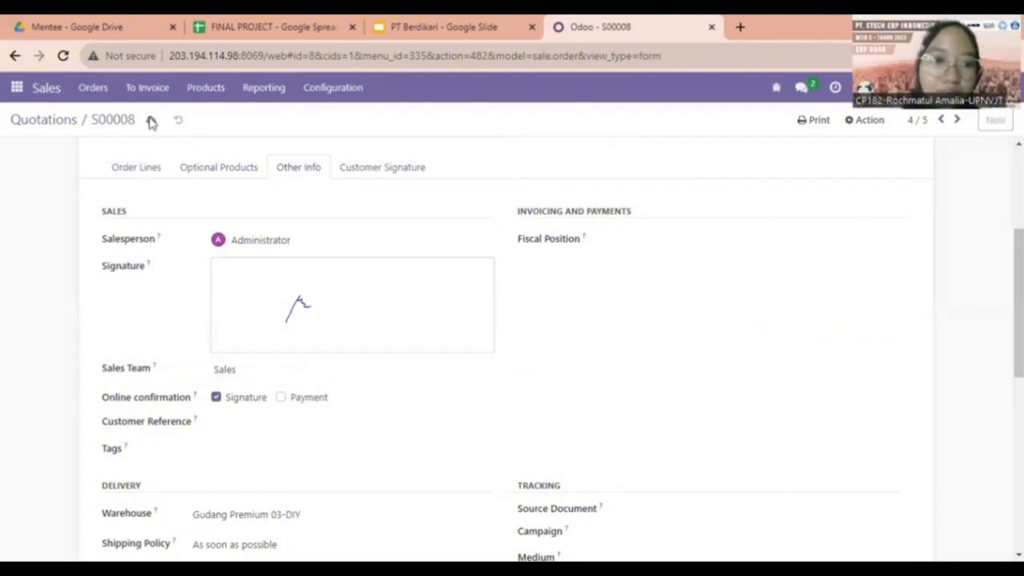
scroll(123, 192, up, 3)
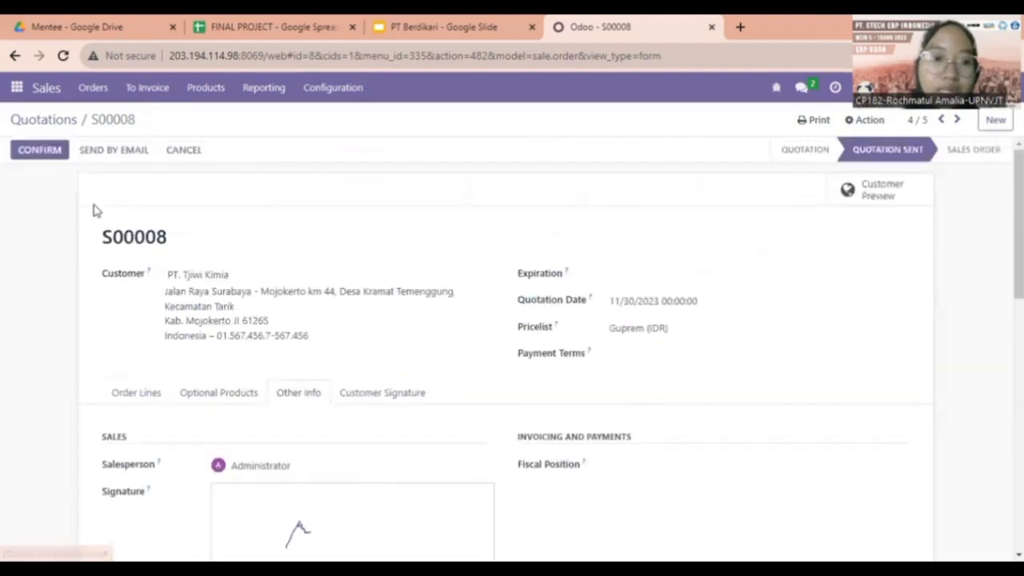
click(40, 150)
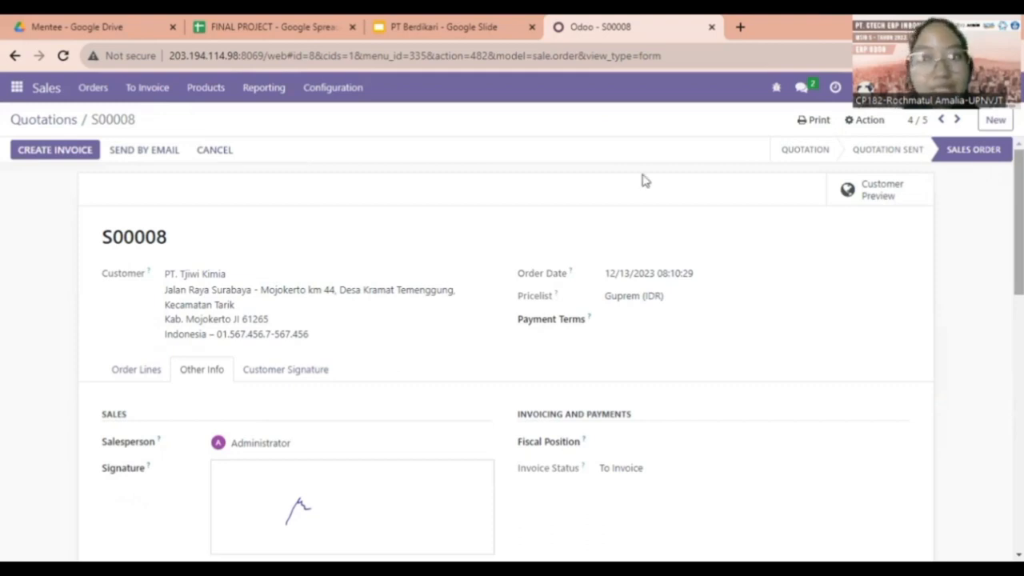
Look over order S00010, then go back to the quotations list.
click(28, 124)
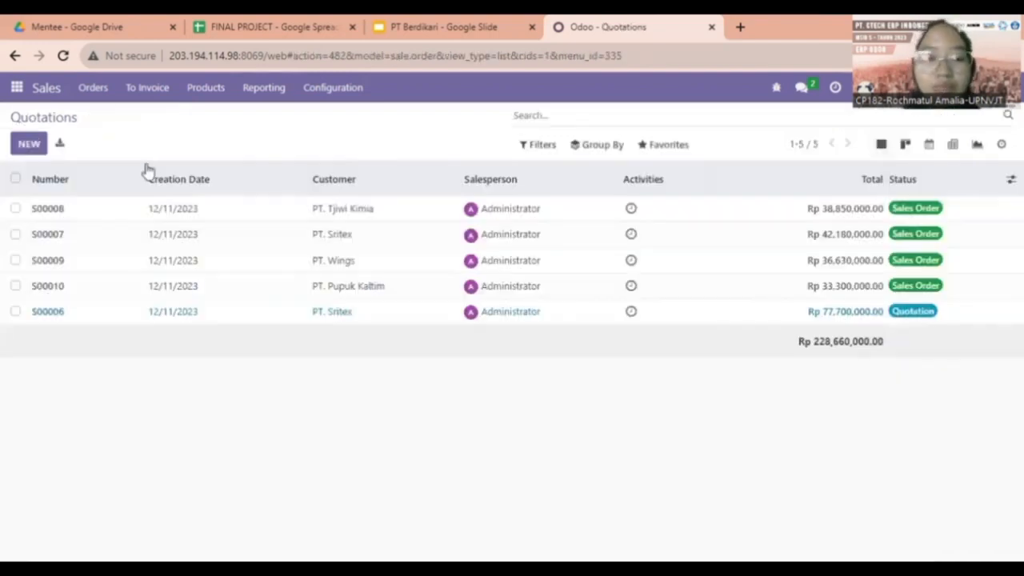
click(175, 293)
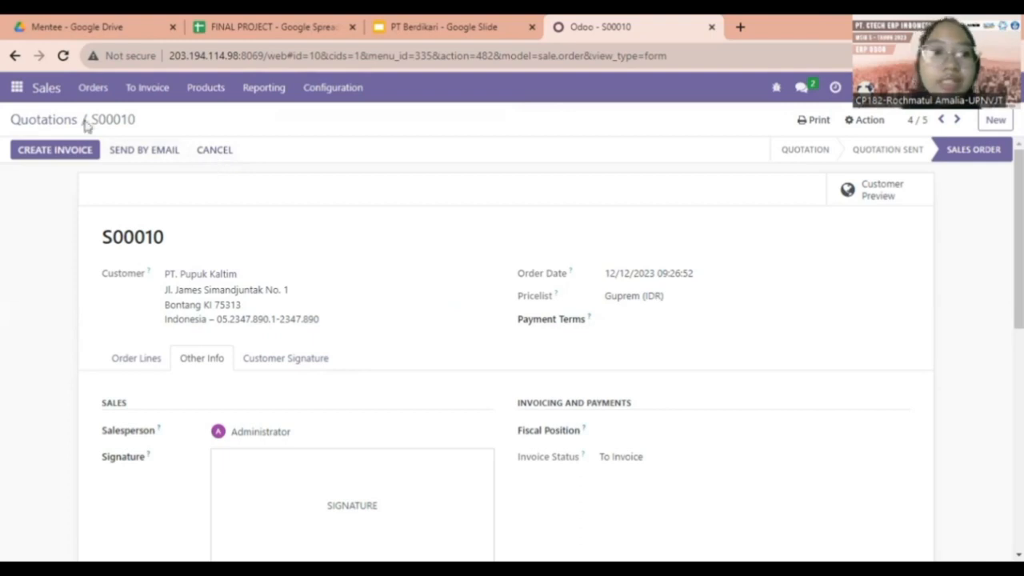
click(45, 119)
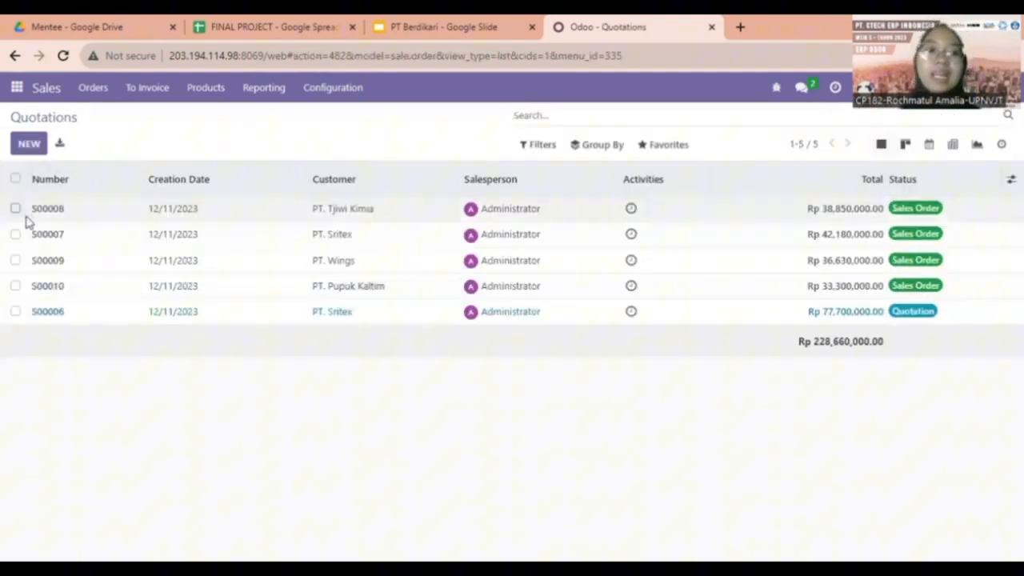
Cancel orders S00010 and S00008 together with the bulk Cancel Order action.
click(16, 286)
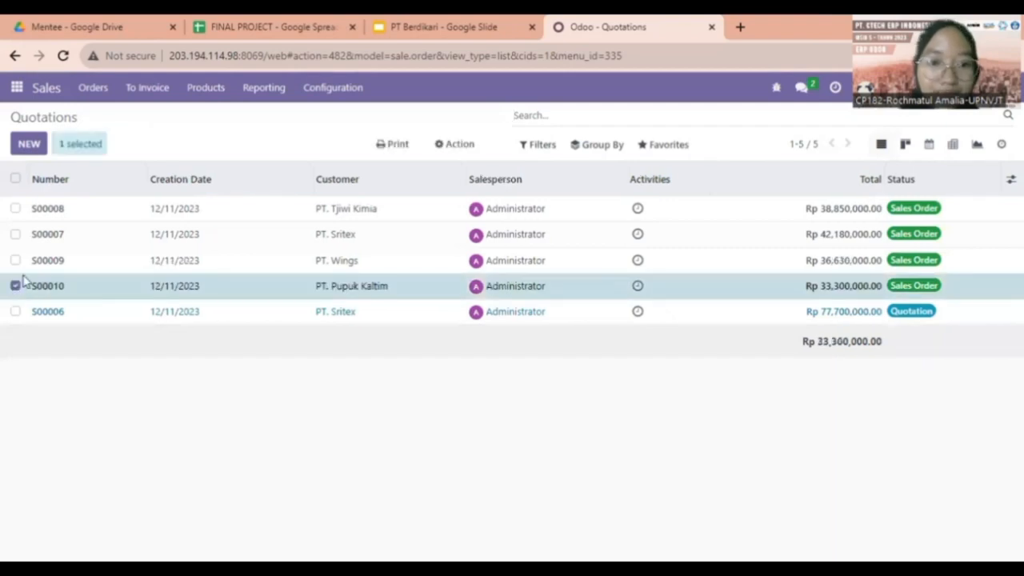
click(16, 210)
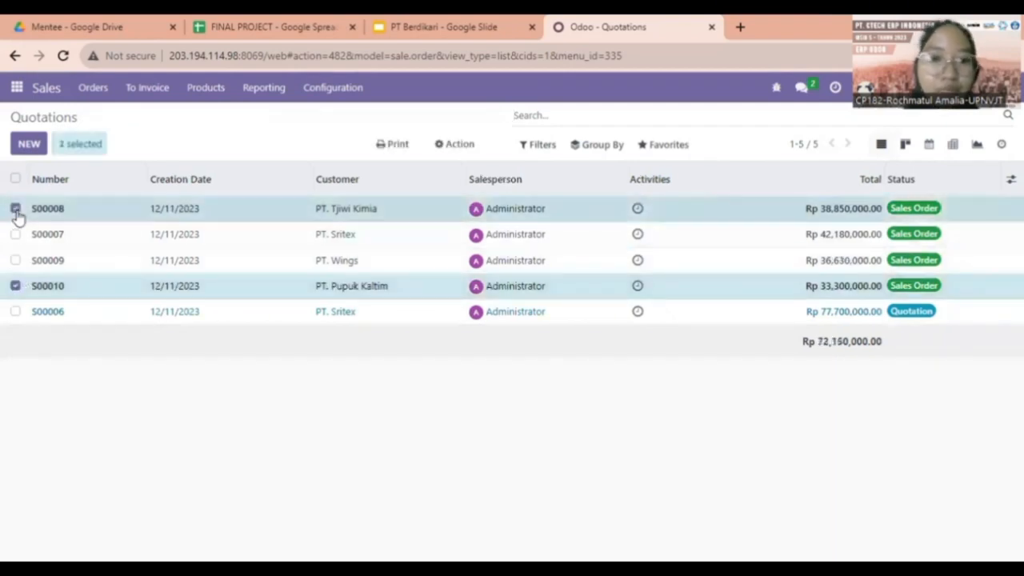
click(460, 149)
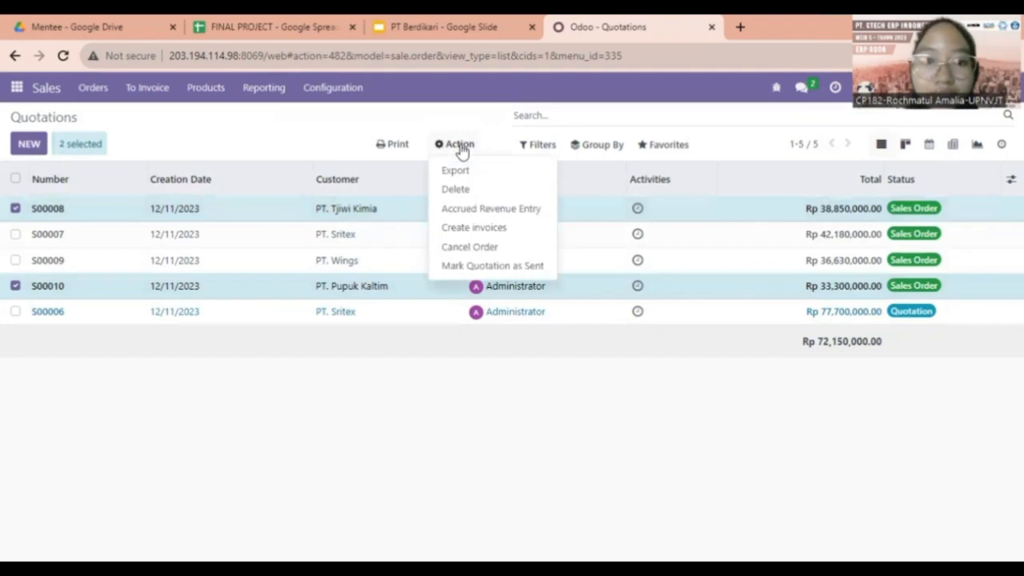
click(492, 254)
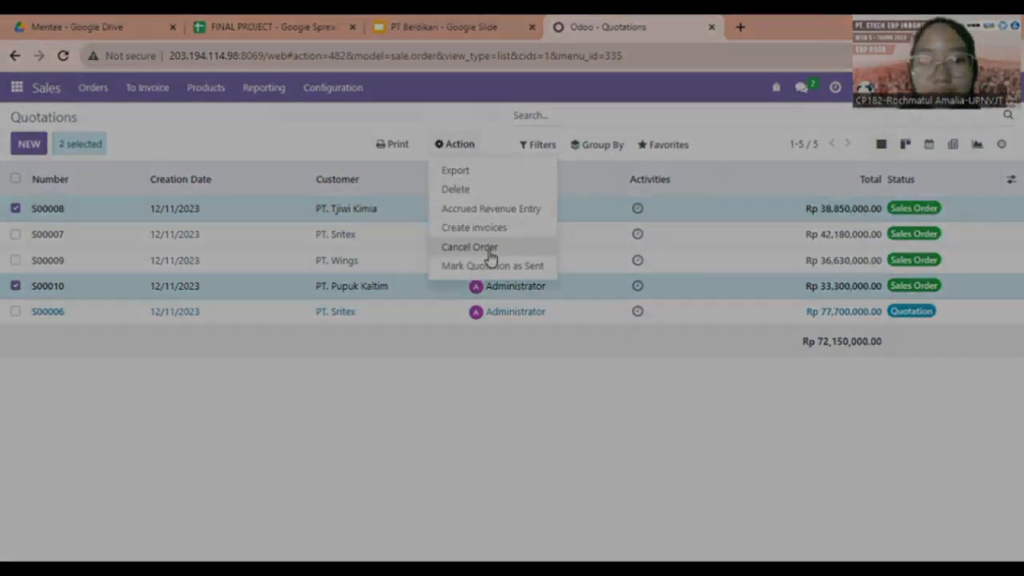
click(195, 224)
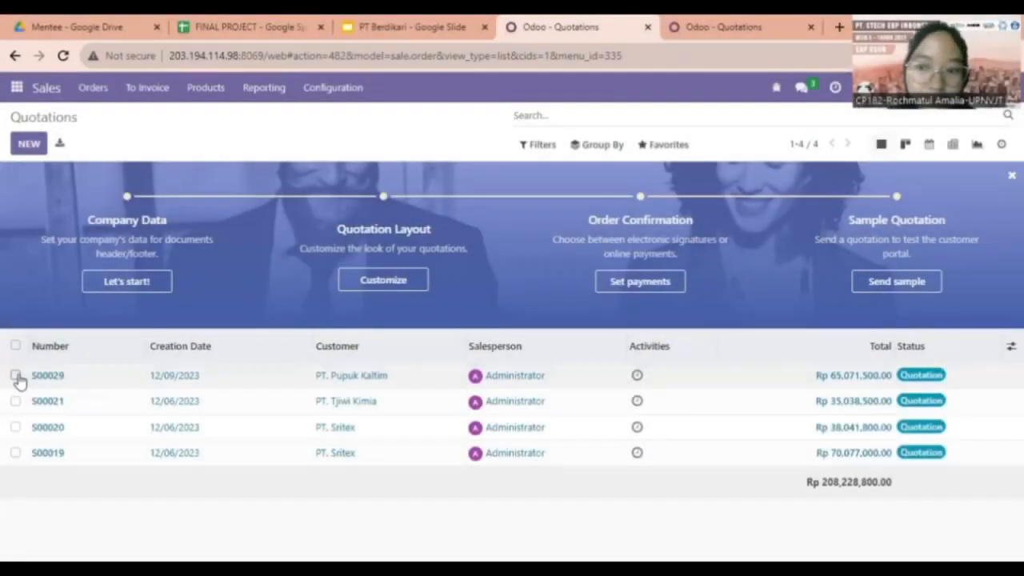
Select quotations S00029 and S00021 and open their bulk actions menu.
click(15, 376)
click(15, 401)
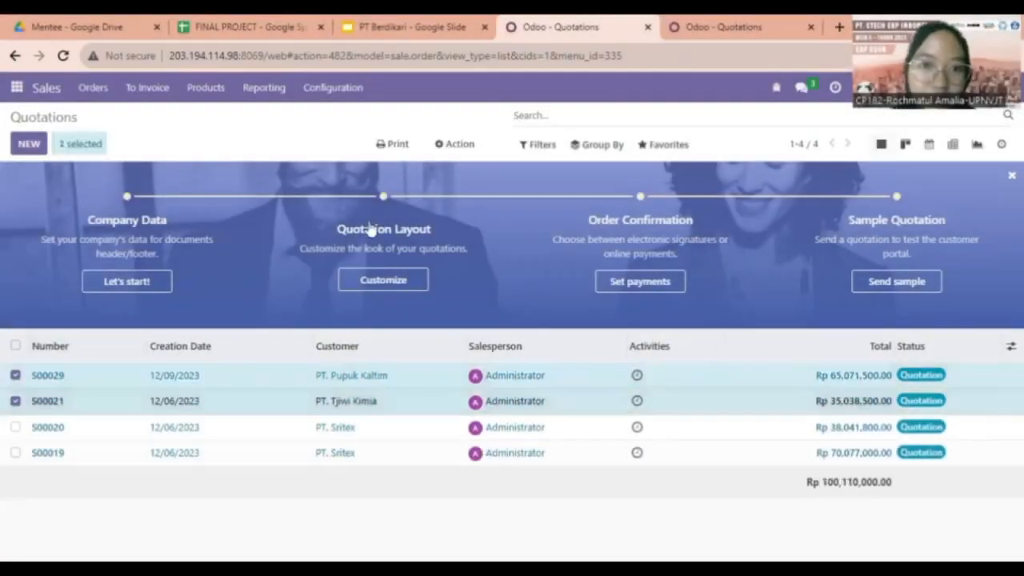
click(457, 145)
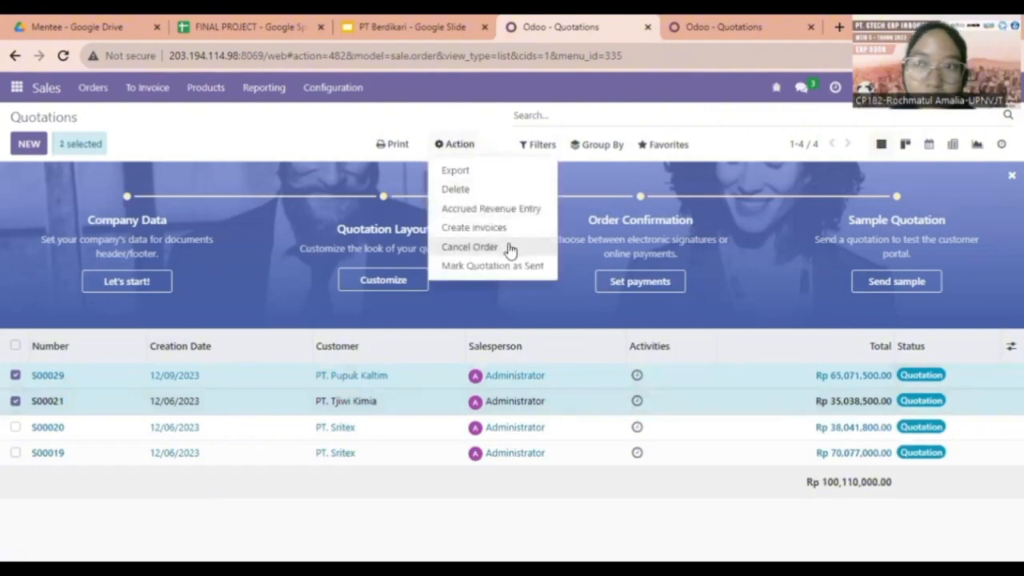
In the other quotations tab, close the Action menu and untick S00020 and S00019.
click(723, 25)
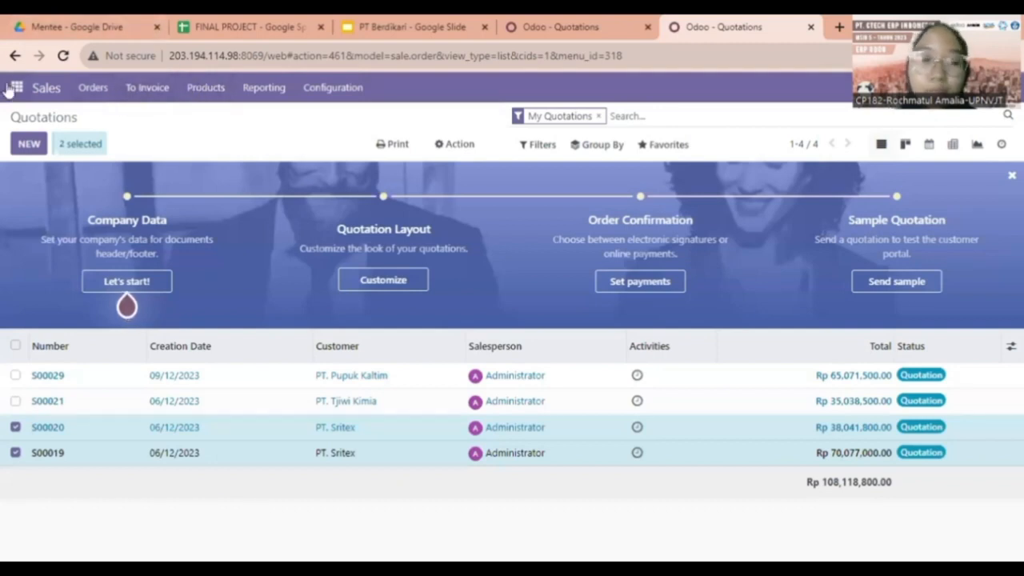
click(470, 144)
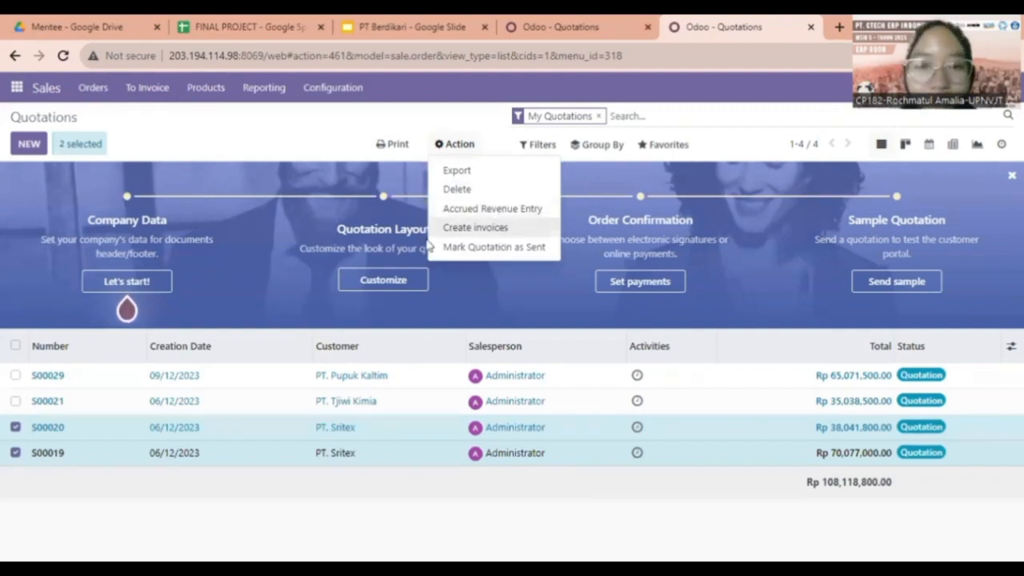
click(16, 427)
click(16, 453)
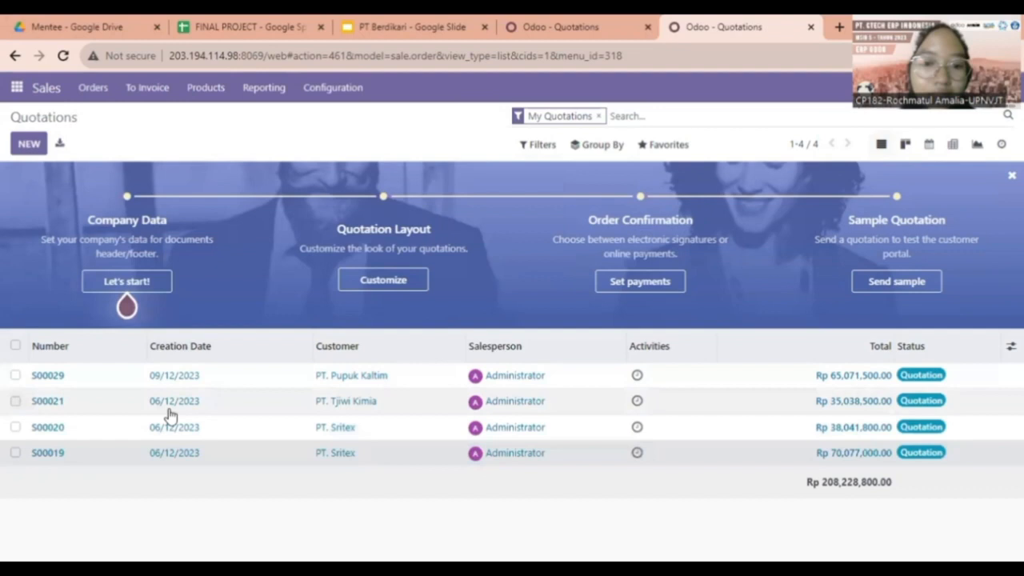
Review the Other Info details of quotation S00019, then close its page.
click(168, 450)
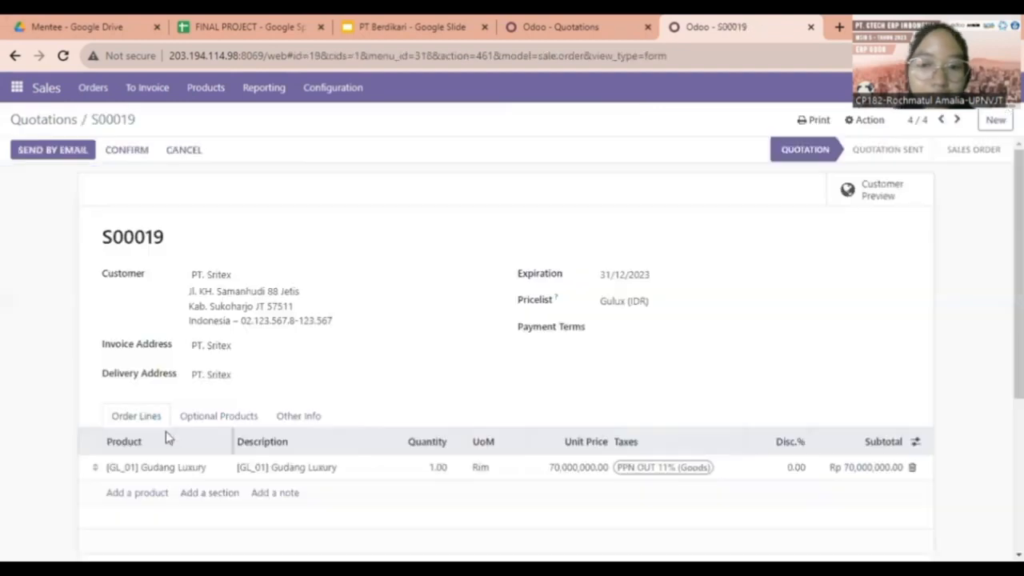
click(291, 423)
scroll(288, 426, down, 2)
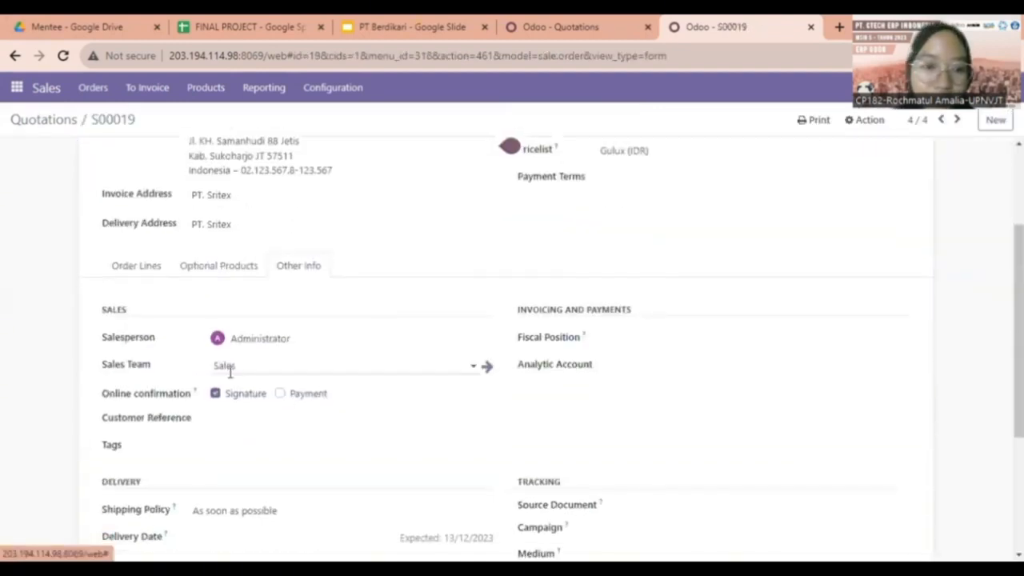
scroll(206, 384, down, 1)
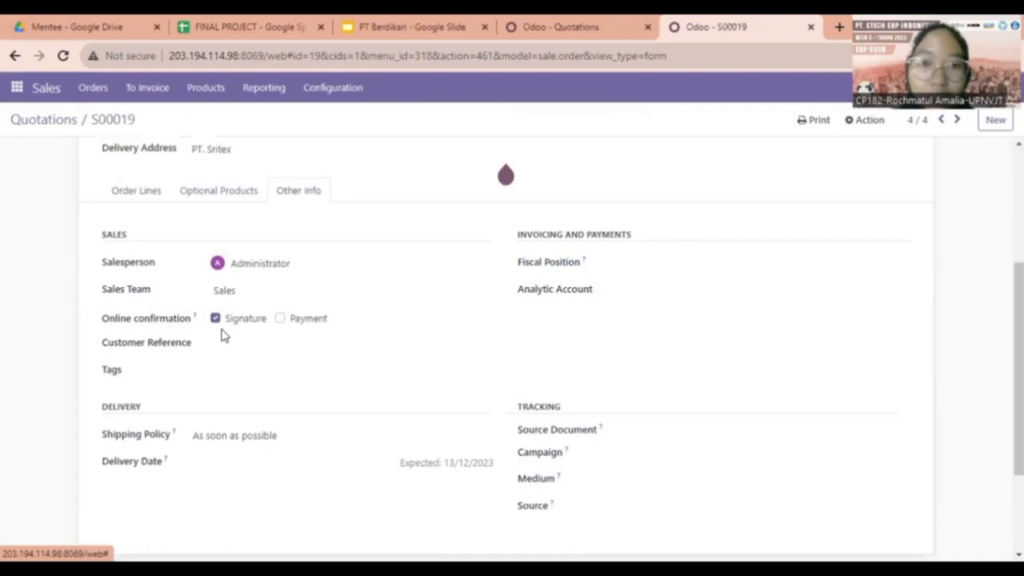
key(ctrl+w)
Check the signature field in S00006's Other Info, then return to Quotations.
click(298, 480)
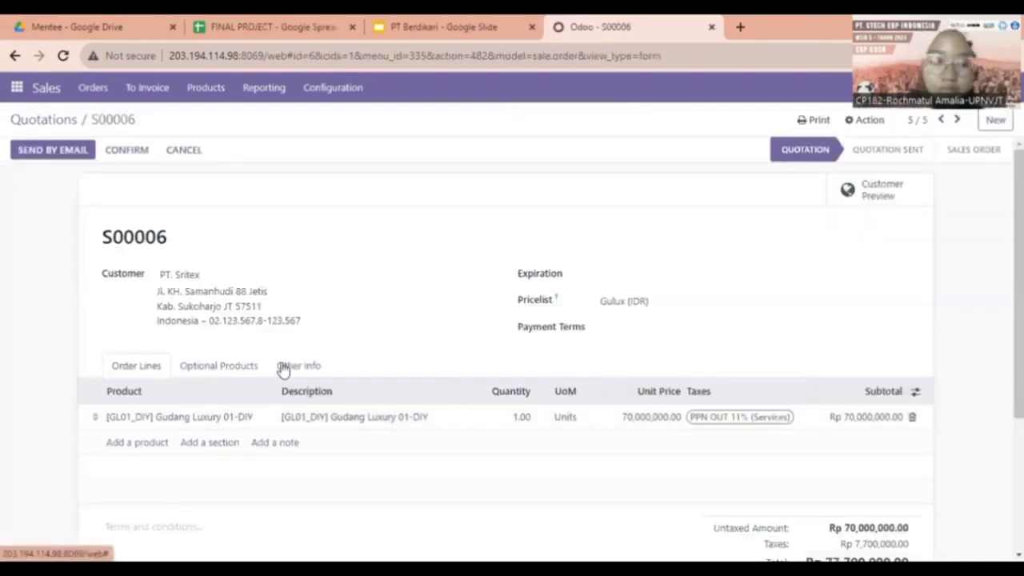
click(282, 368)
scroll(280, 371, down, 2)
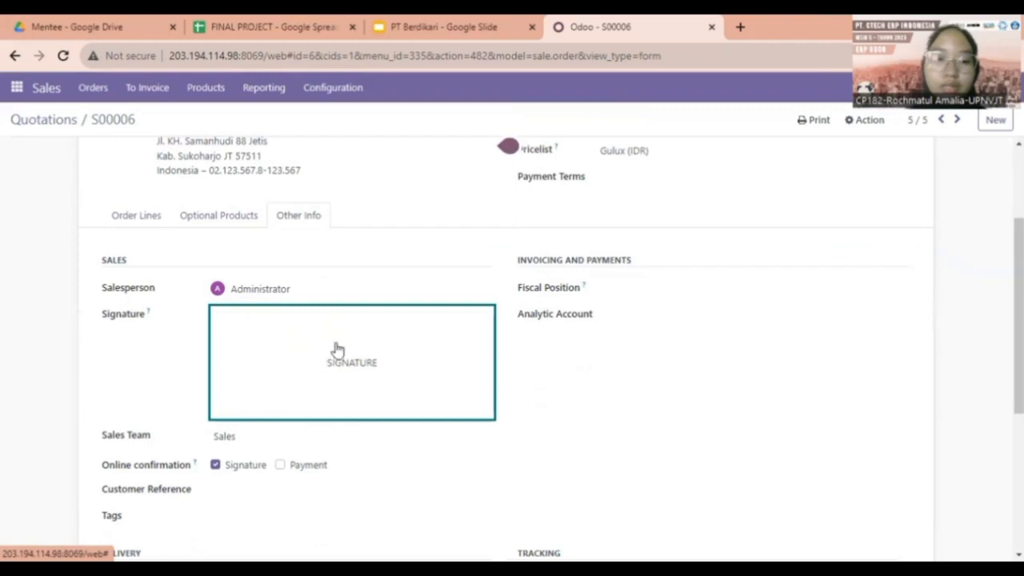
click(44, 119)
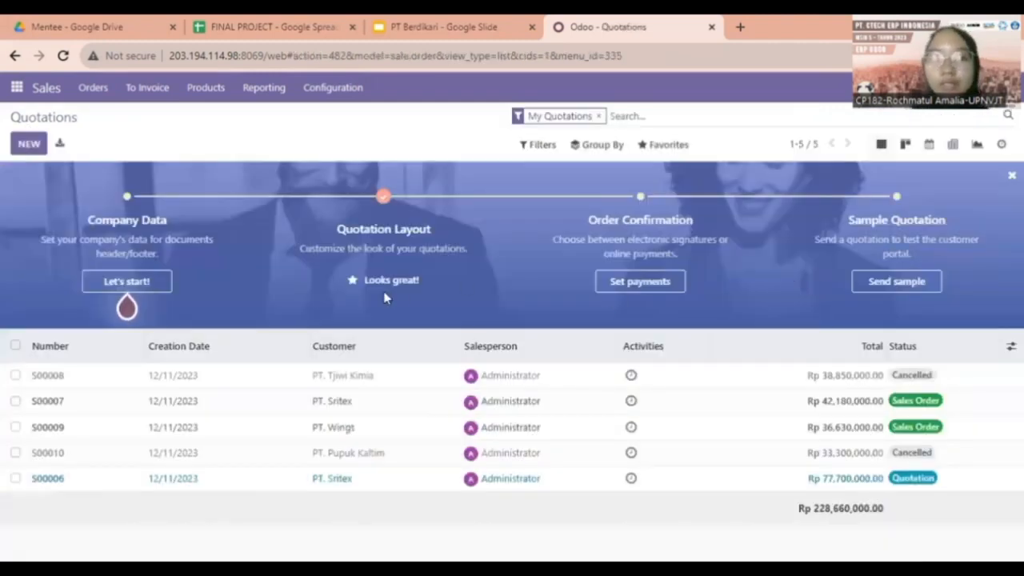
click(443, 28)
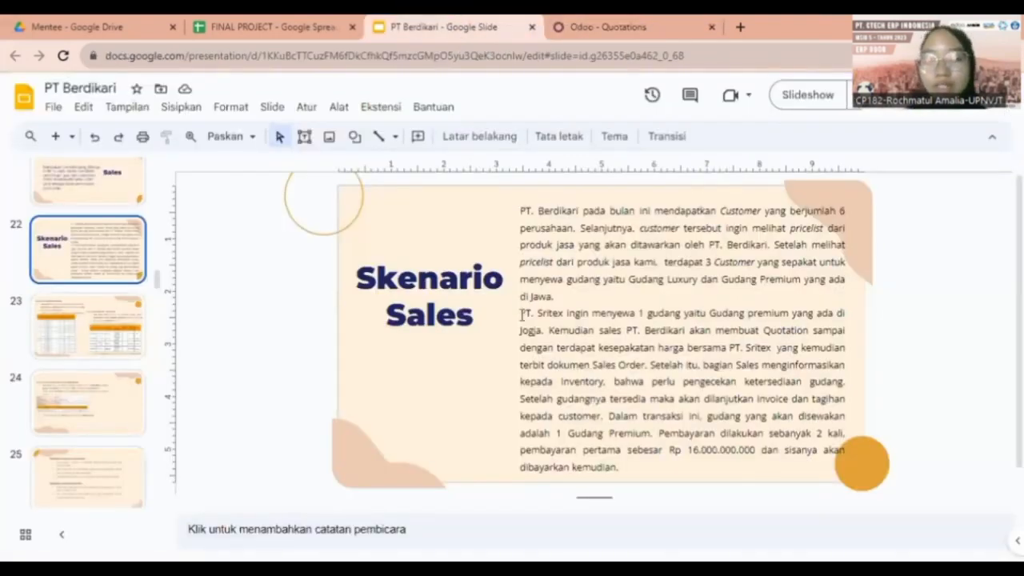
drag(520, 313, 578, 315)
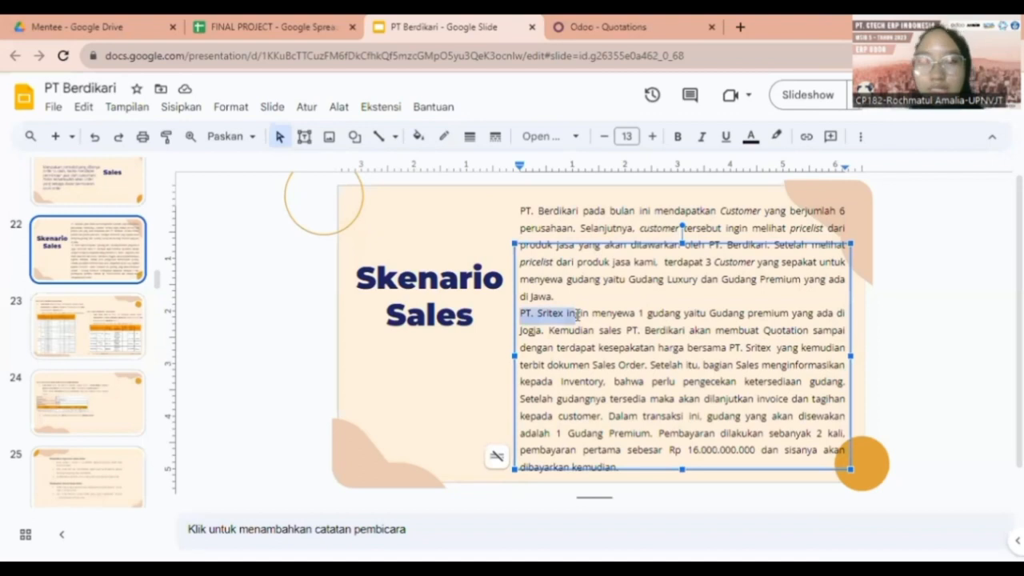
click(584, 22)
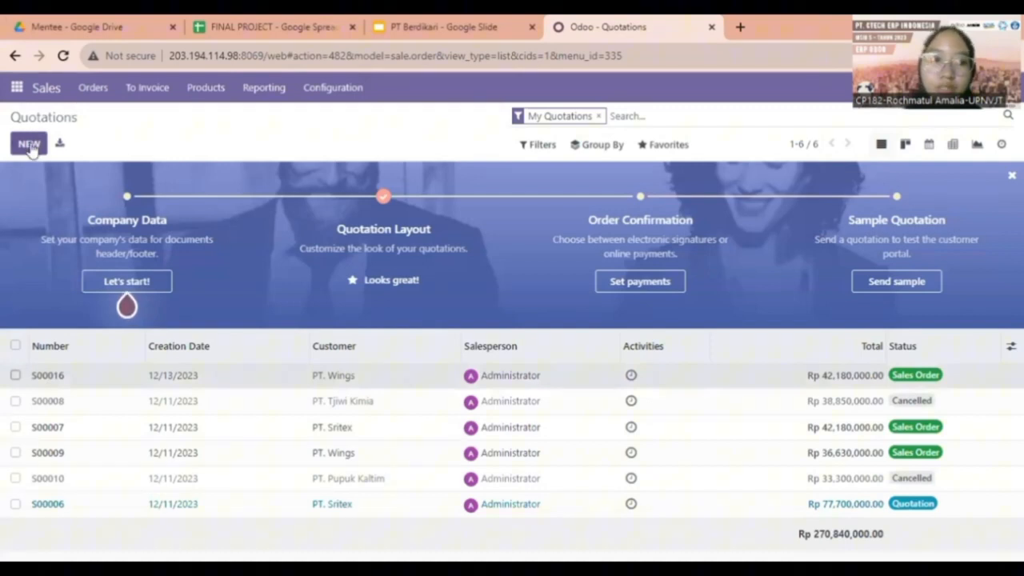
Create and save a PT. Sritex quotation with one [GP03_DIY] Gudang Premium 03-DIY line.
click(29, 146)
click(212, 273)
click(206, 298)
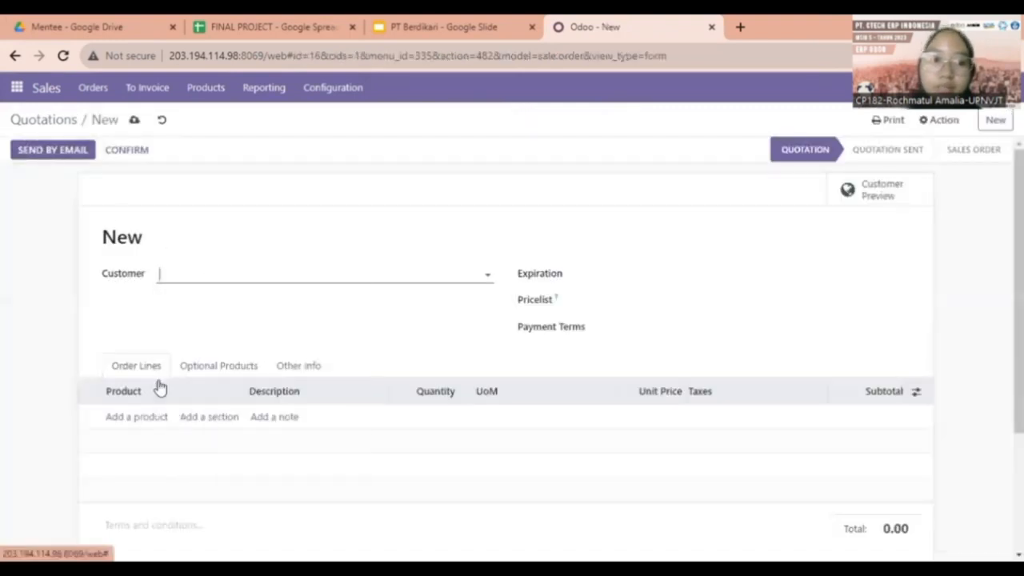
click(136, 424)
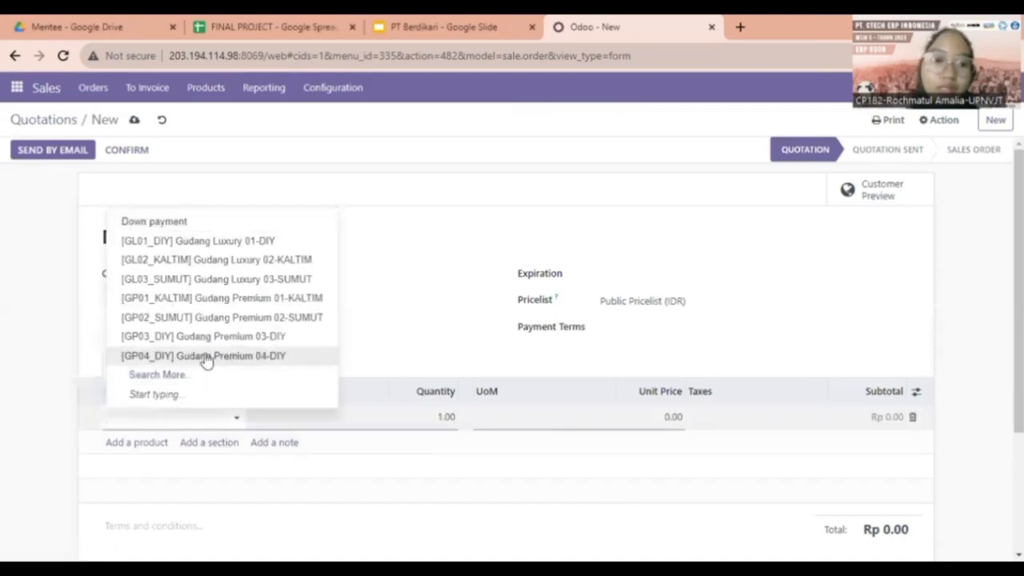
click(214, 336)
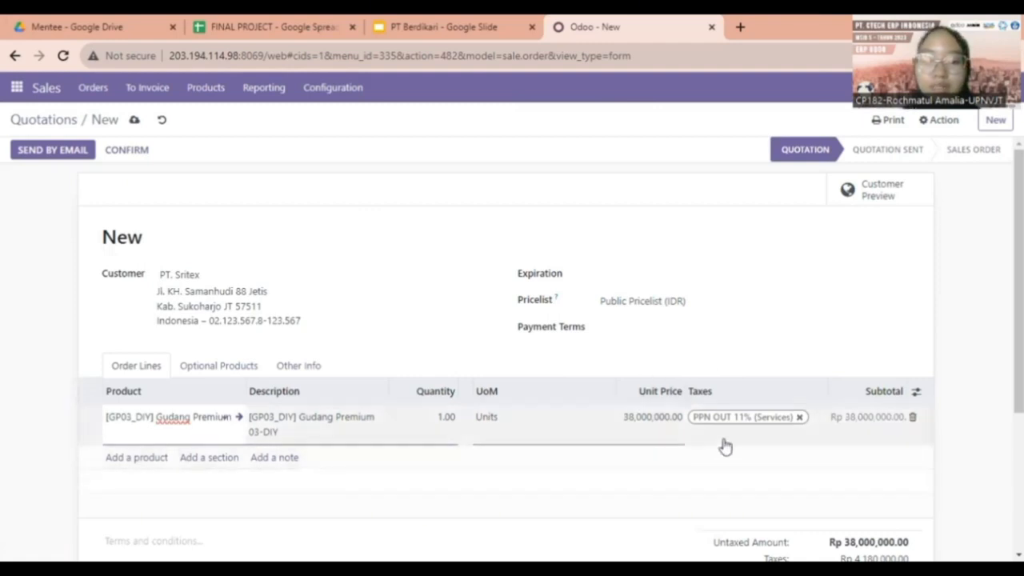
scroll(699, 429, down, 3)
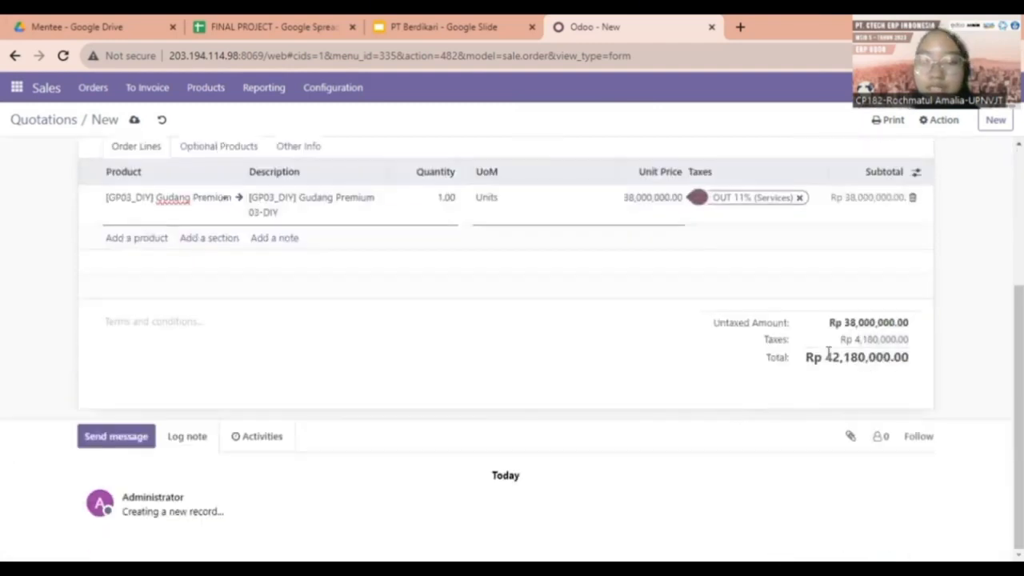
scroll(884, 356, up, 3)
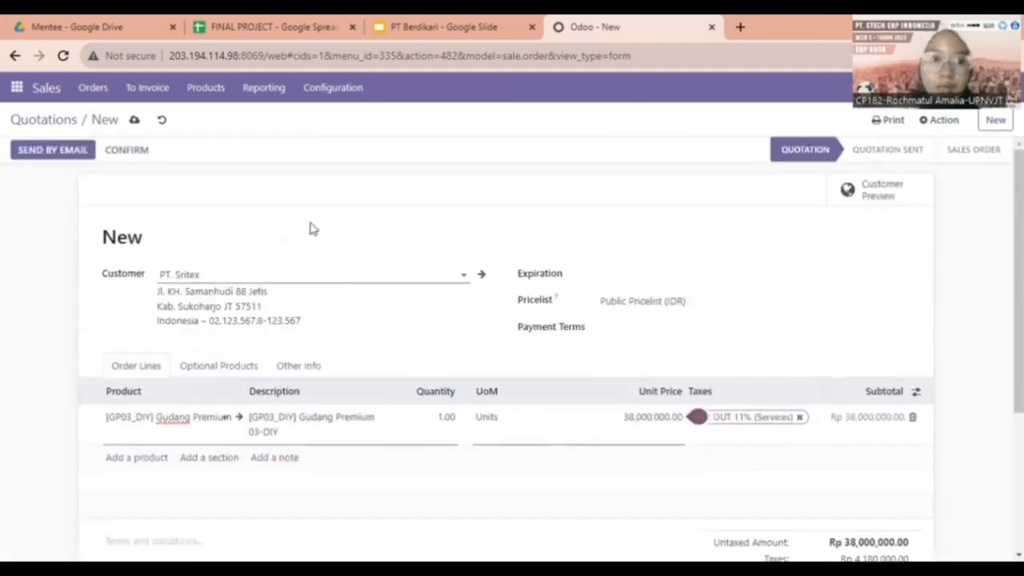
click(135, 119)
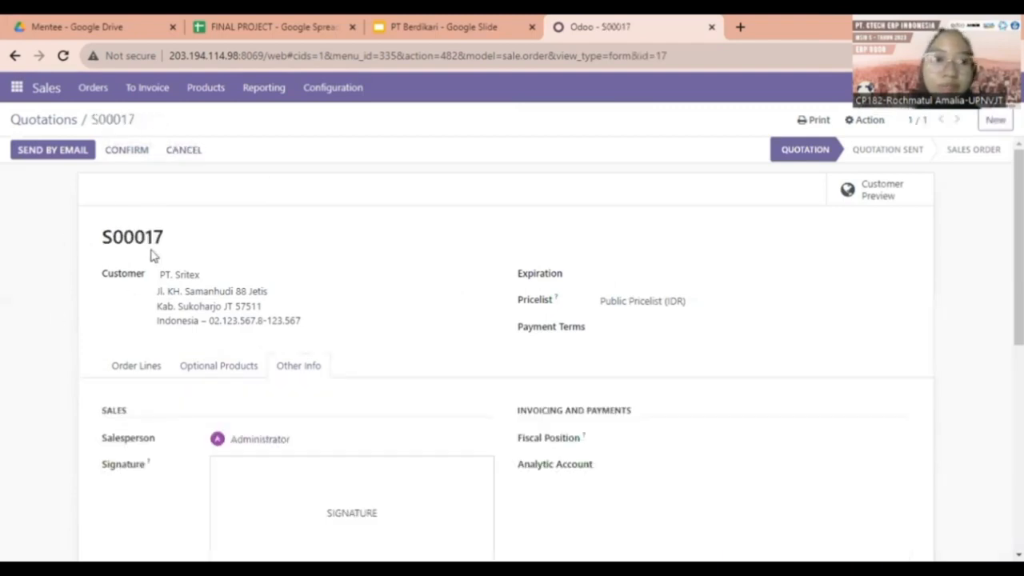
Email quotation S00017 to PT. Sritex.
click(56, 152)
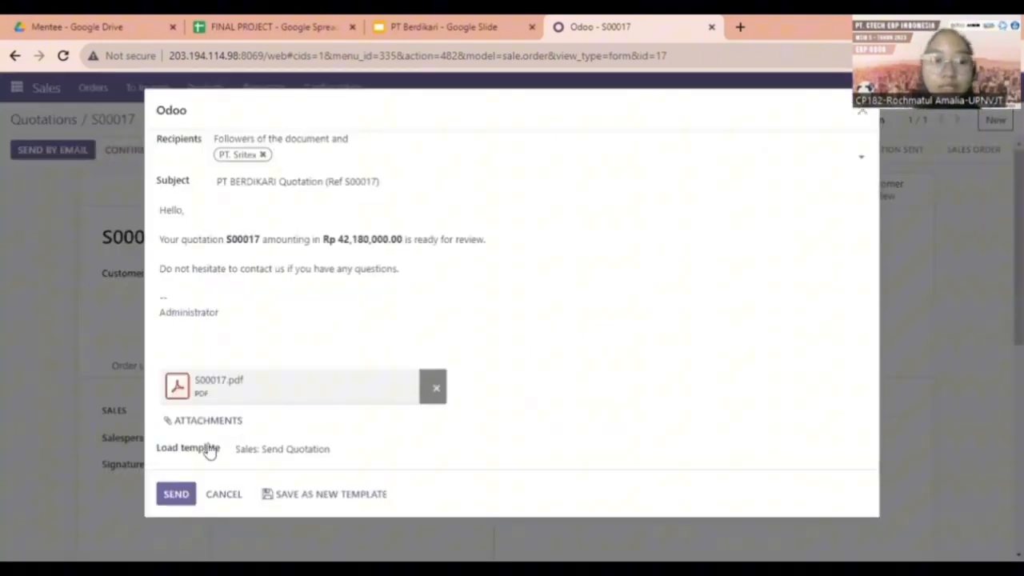
click(176, 495)
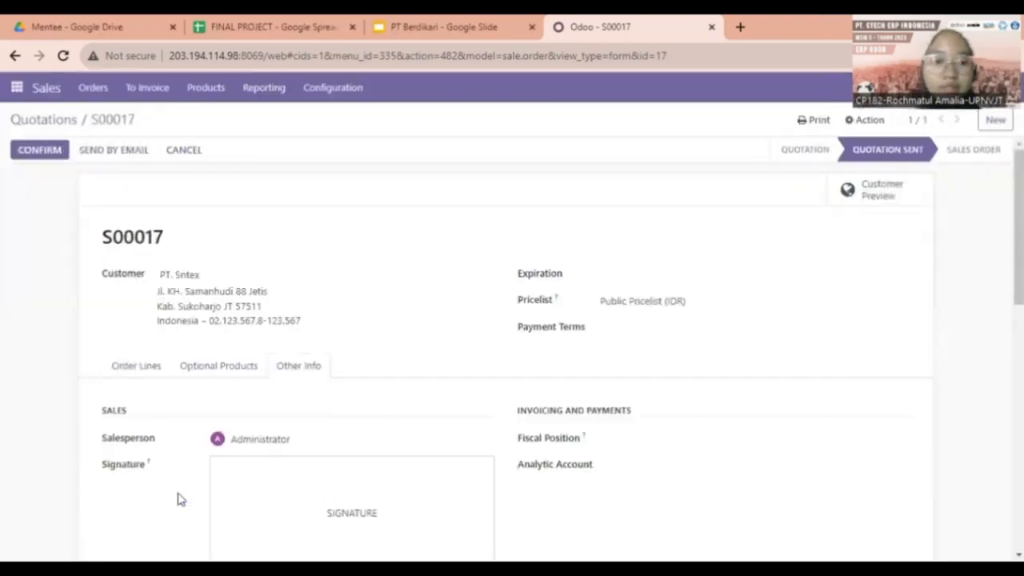
scroll(243, 417, down, 2)
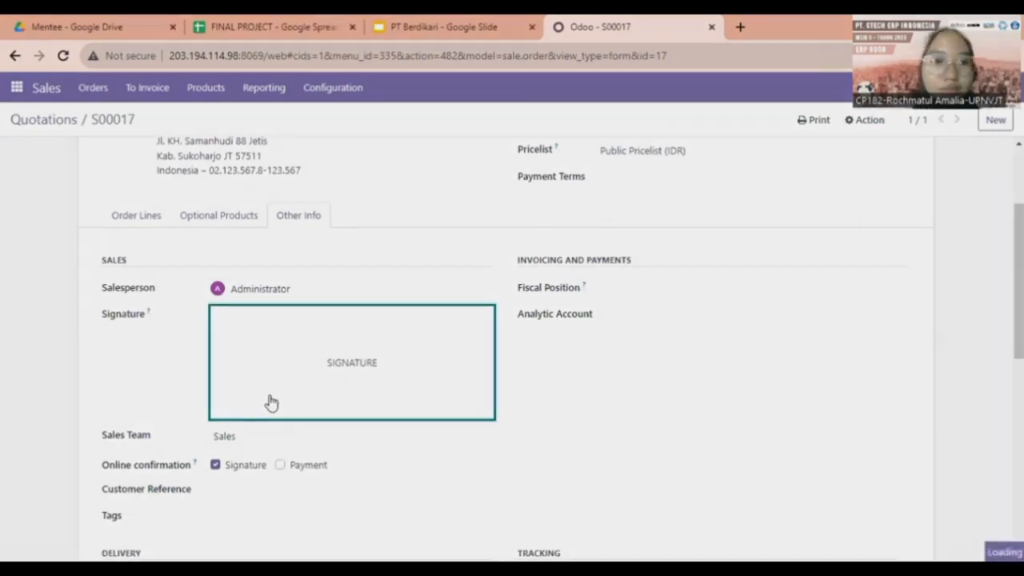
Adopt a drawn signature on S00017, save it, and confirm it as a sales order.
drag(402, 358, 443, 347)
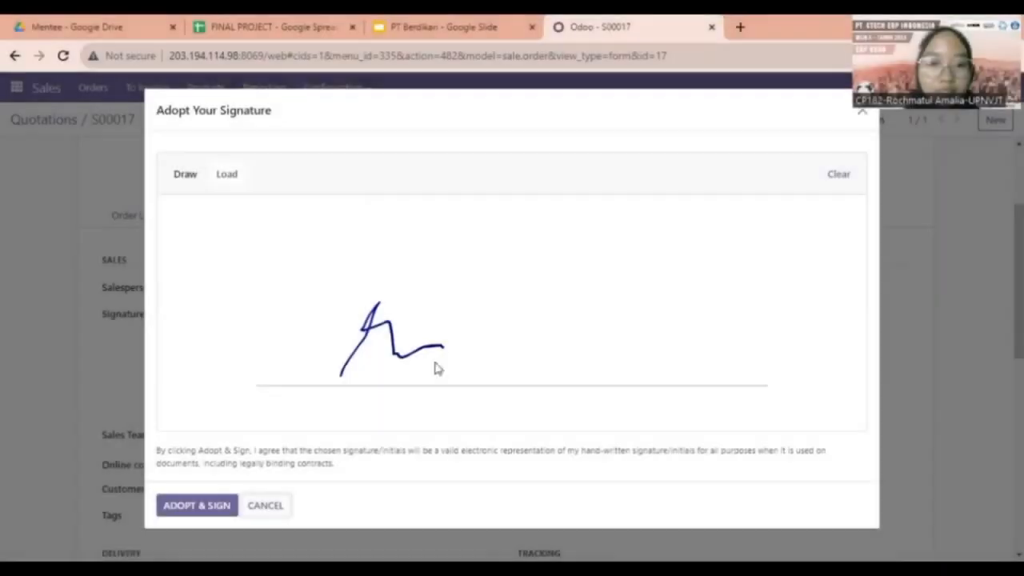
click(196, 505)
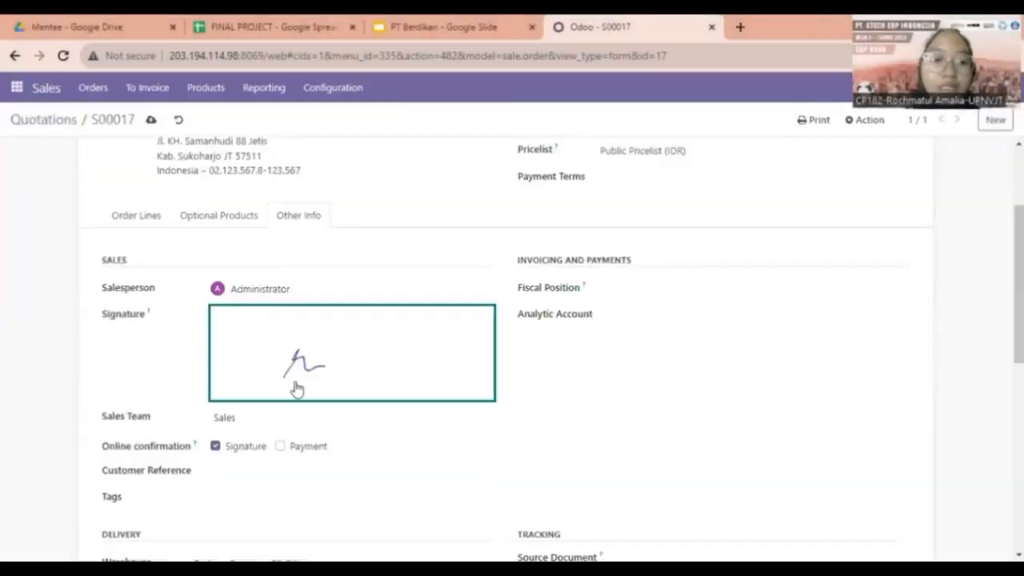
scroll(297, 388, up, 3)
click(149, 120)
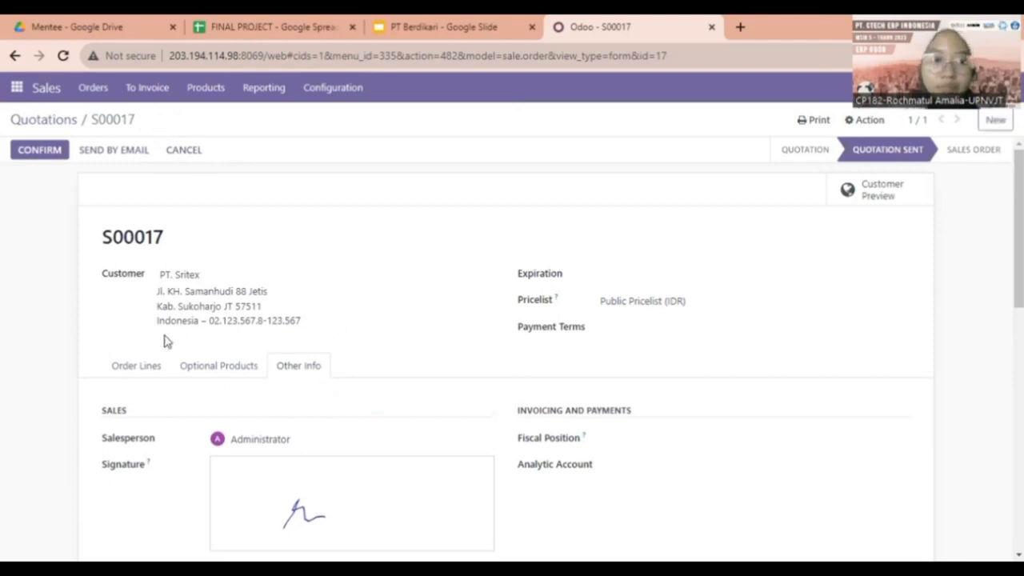
click(54, 160)
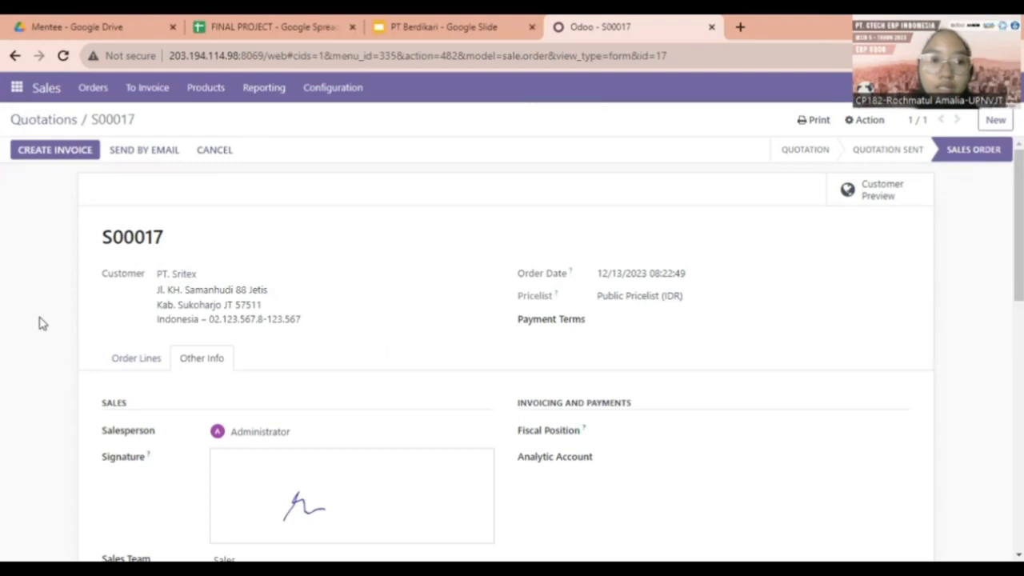
Set up a fixed-amount down payment of Rp 16,000,000 for invoicing S00017.
click(47, 157)
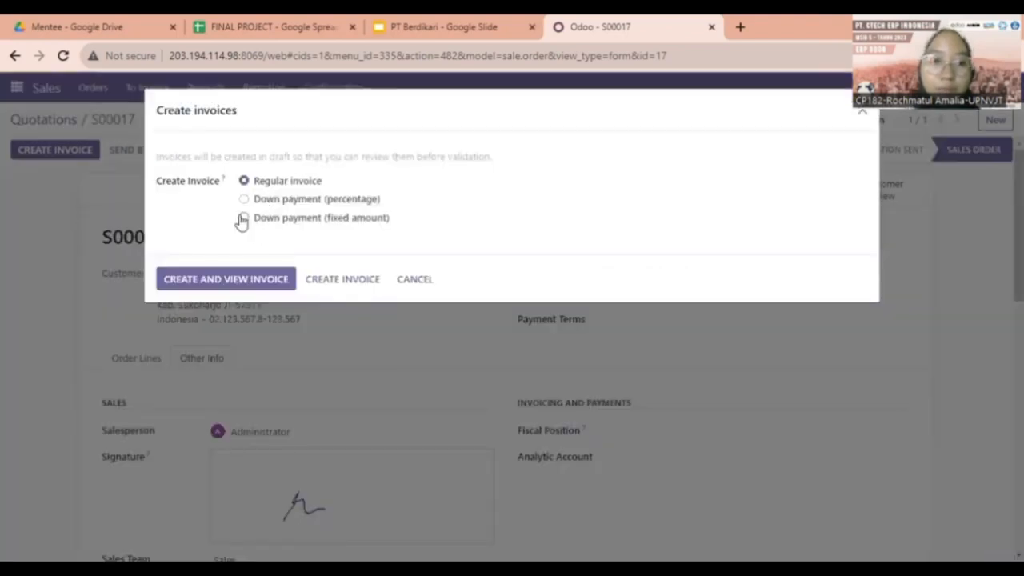
click(243, 218)
click(322, 245)
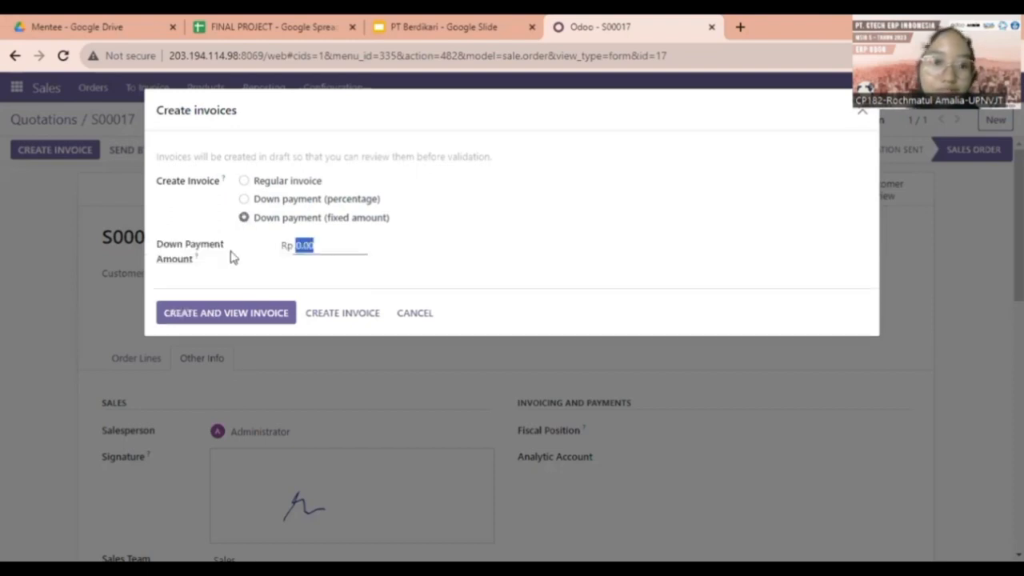
text(160000)
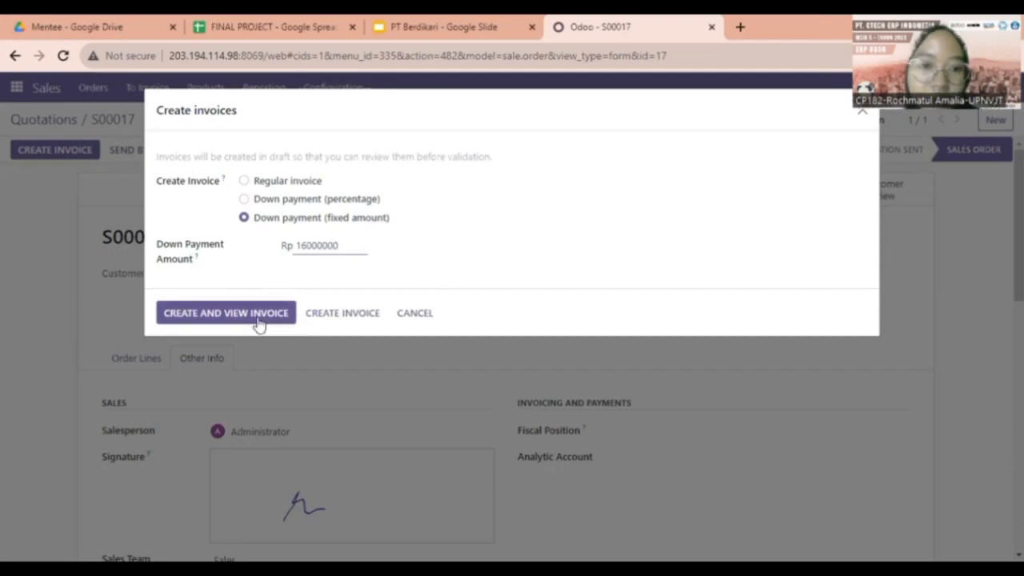
click(487, 266)
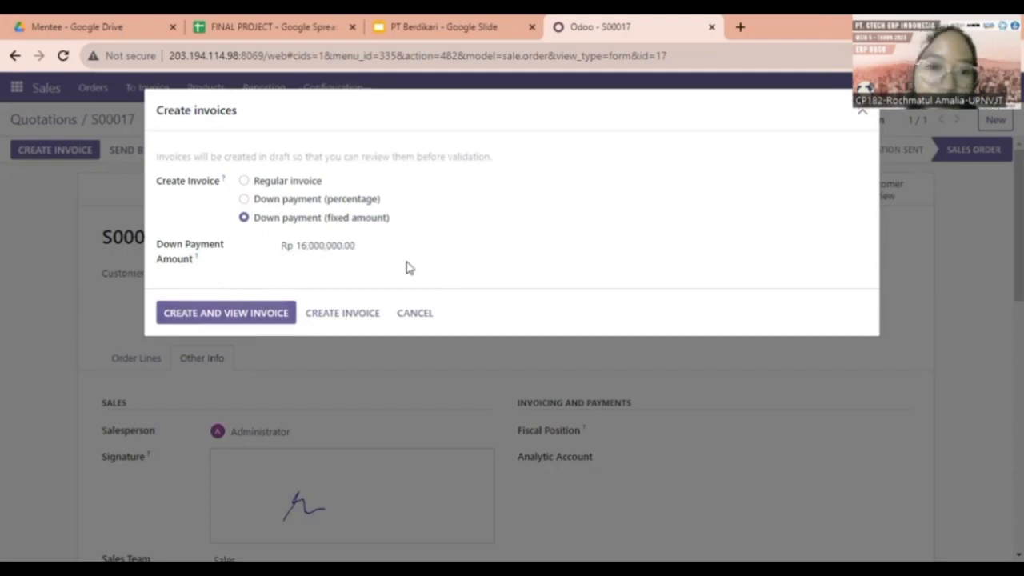
Create and view the draft down-payment invoice, then advance the slides to Lokasi Inventory.
click(206, 315)
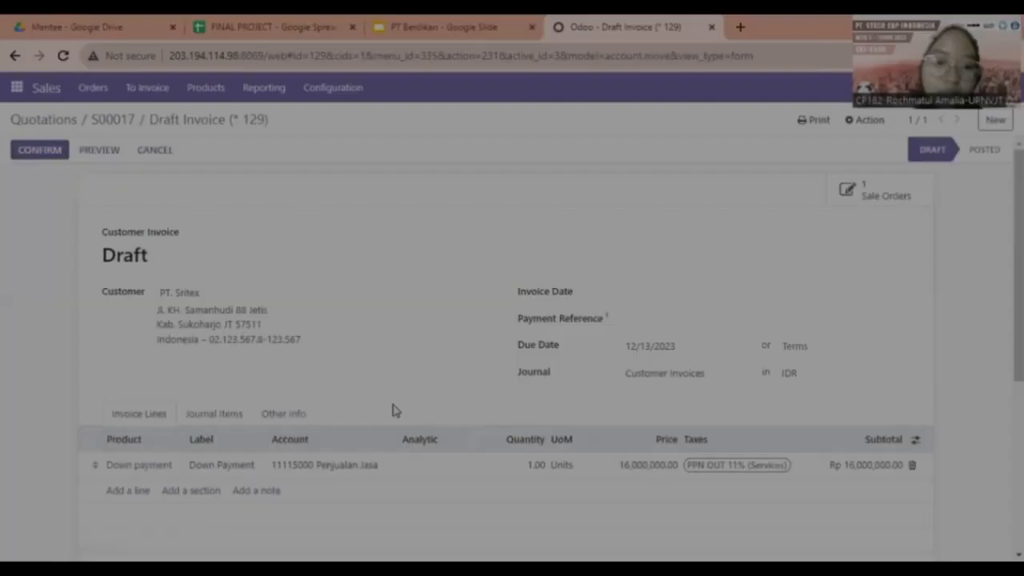
scroll(292, 350, down, 2)
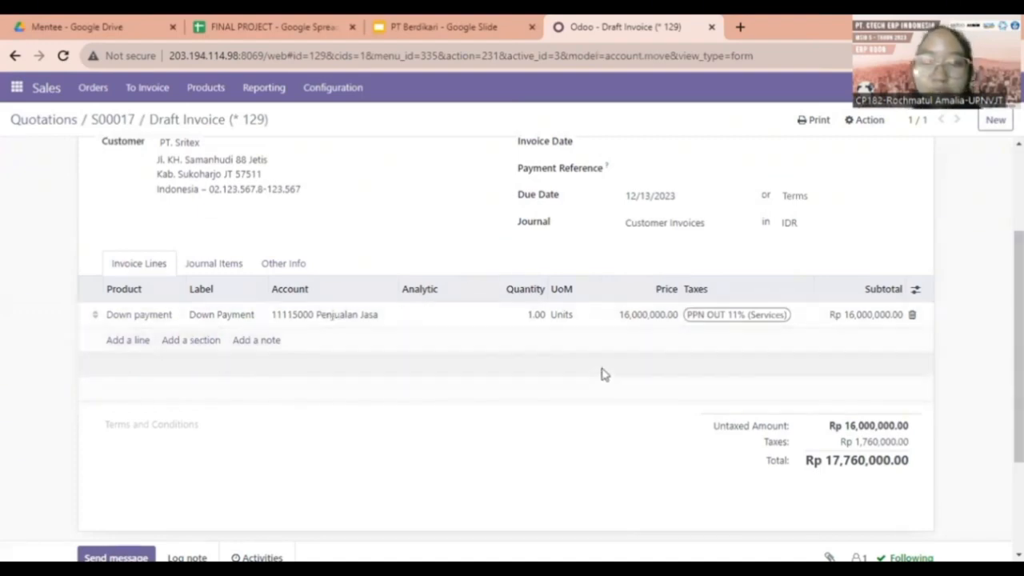
scroll(600, 374, up, 2)
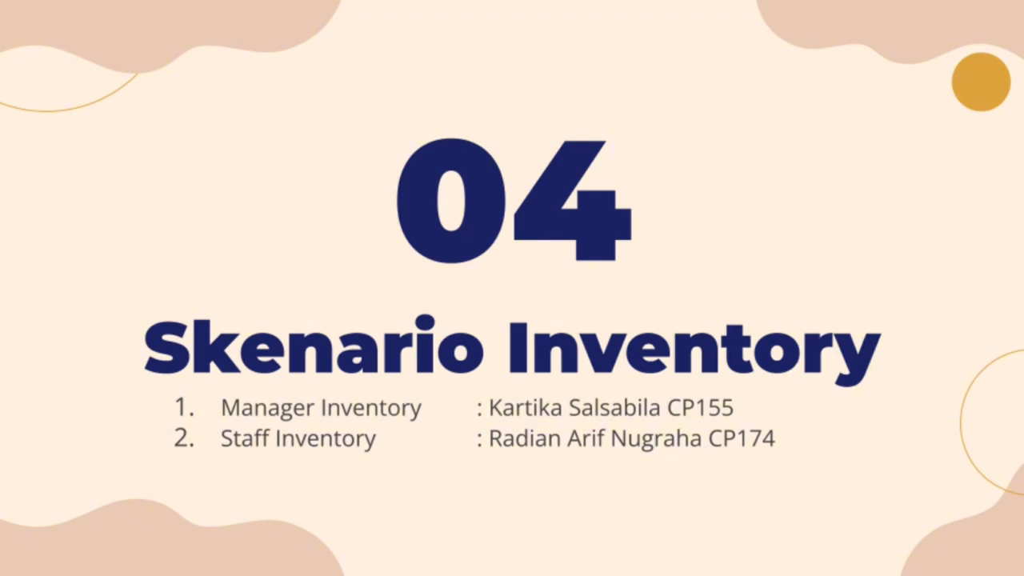
key(Right)
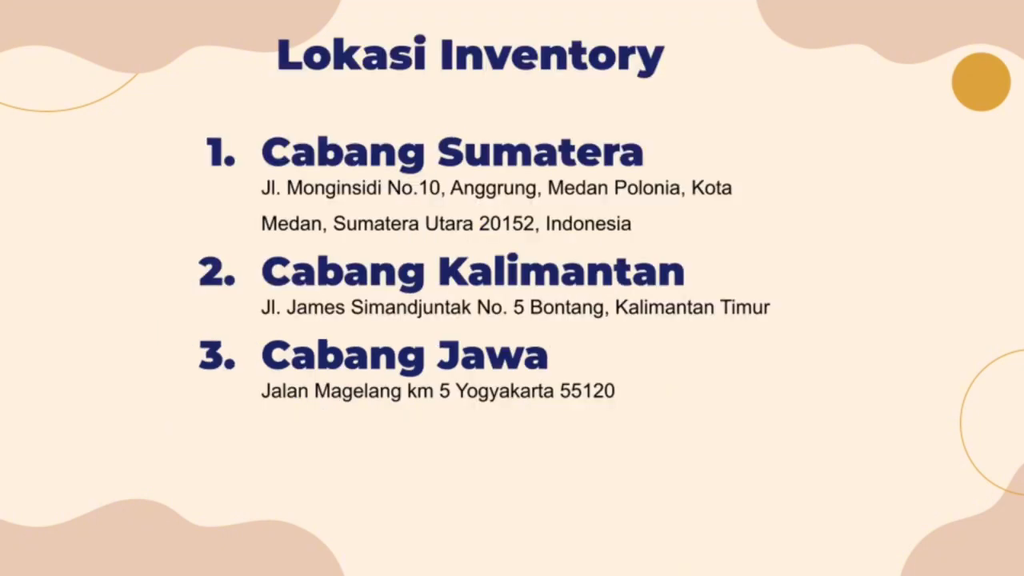
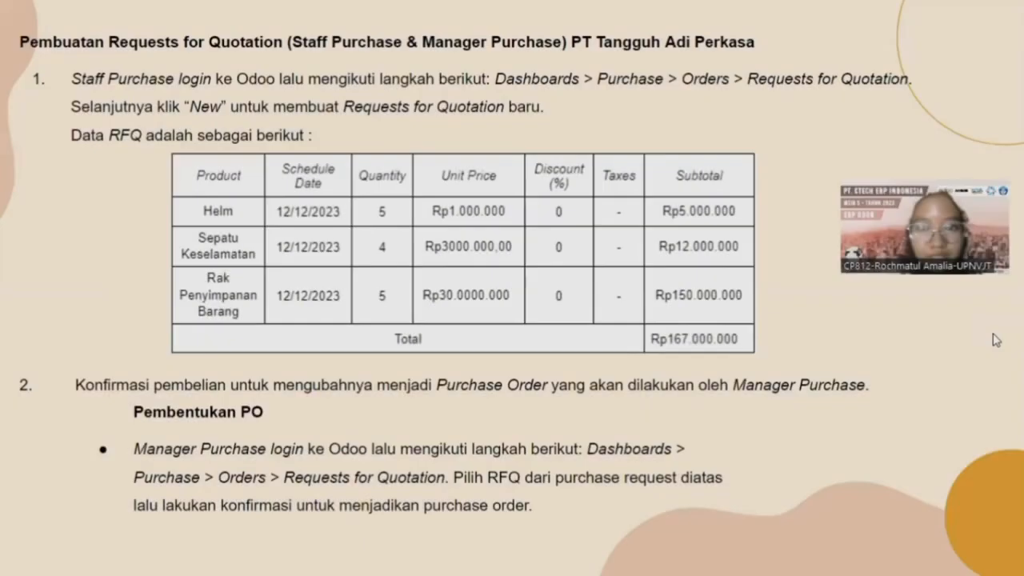
Advance to the Extra Modul slide, leave the slideshow and bring up Odoo's apps menu.
key(Right)
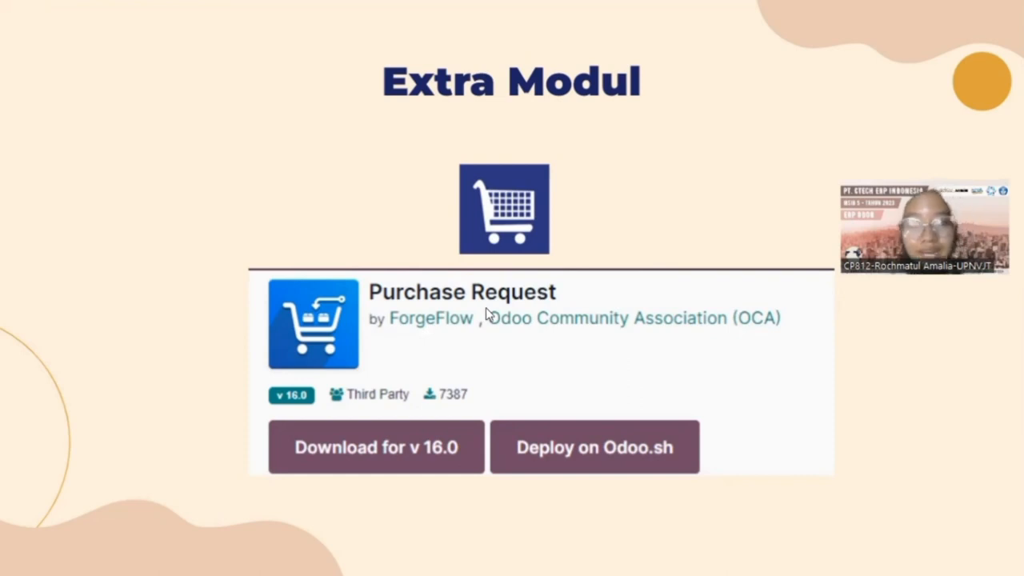
key(alt+Tab)
click(6, 78)
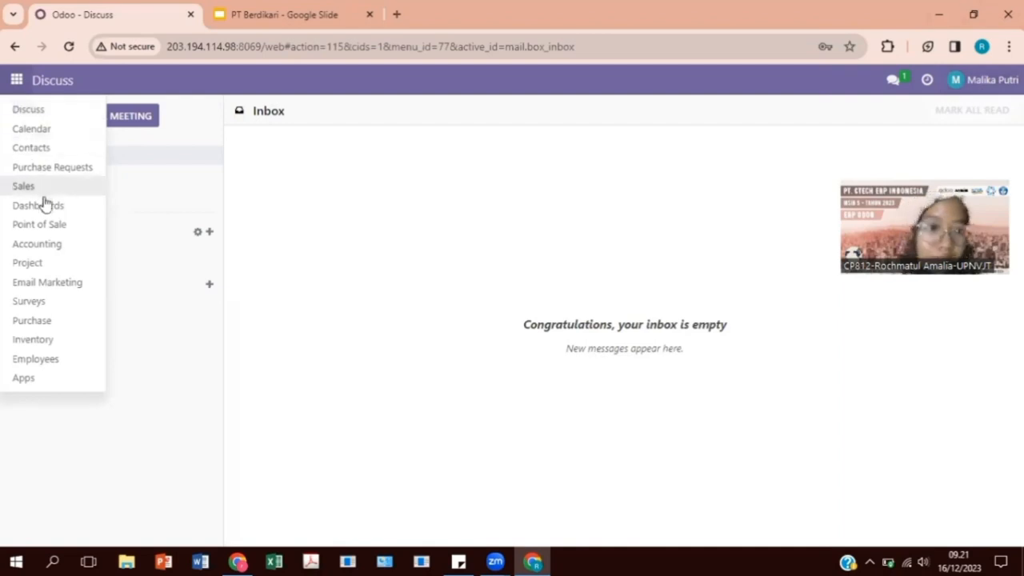
Open the 12/12/2023 EQW request in the Purchase Requests app.
click(45, 171)
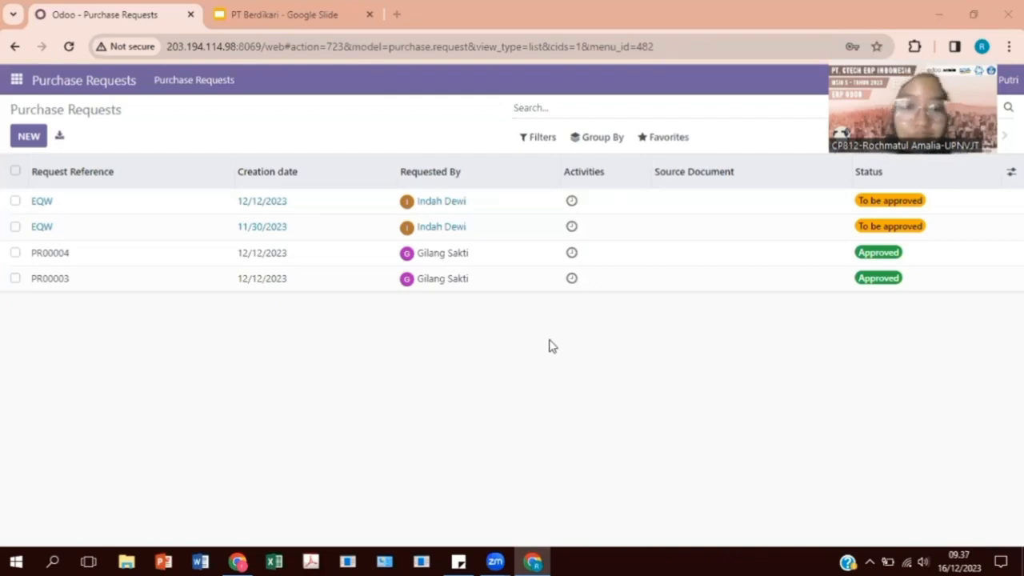
click(441, 208)
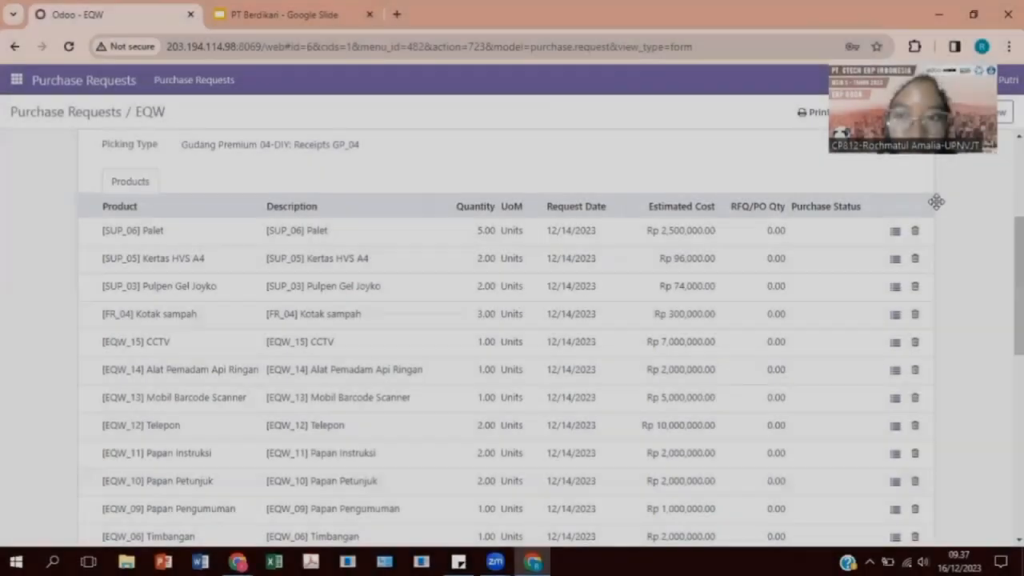
Approve the 12/12/2023 EQW purchase request and begin creating an RFQ from it.
click(957, 112)
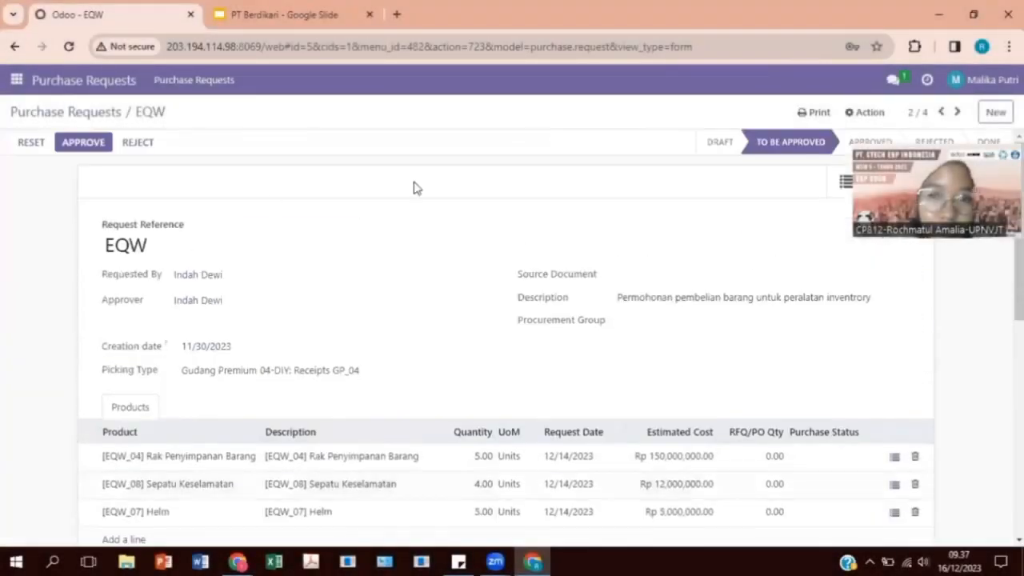
click(943, 114)
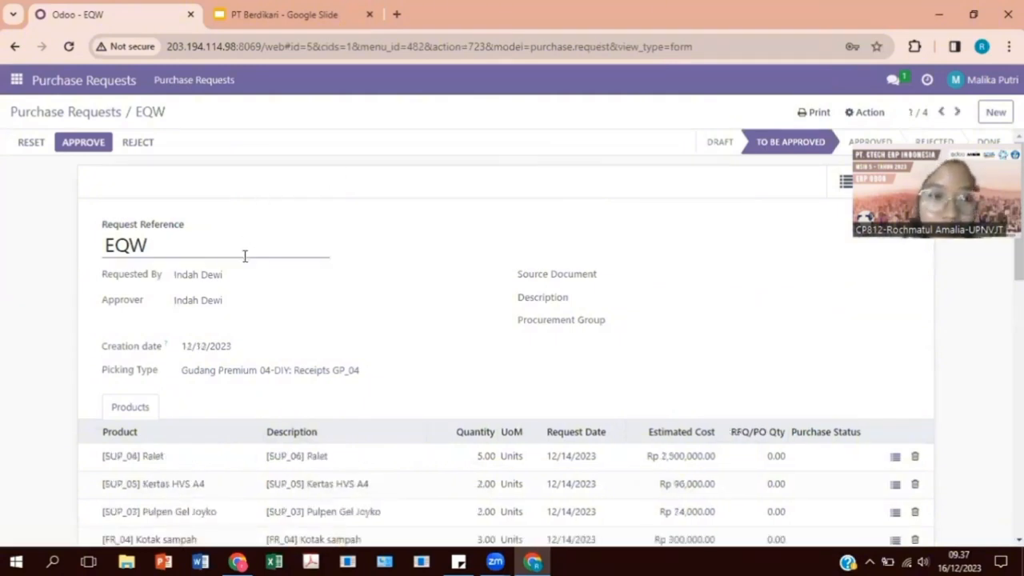
click(83, 144)
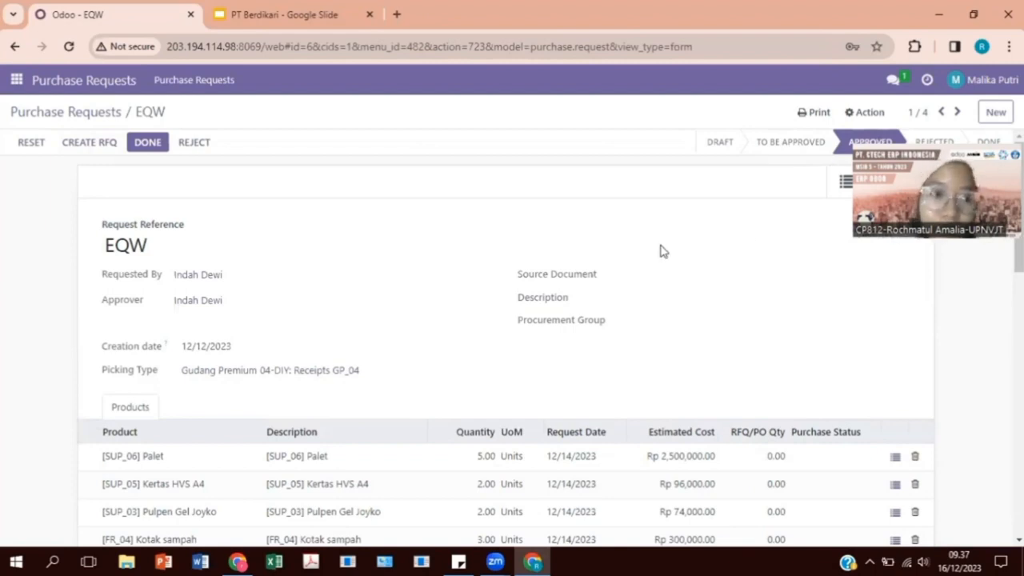
click(77, 150)
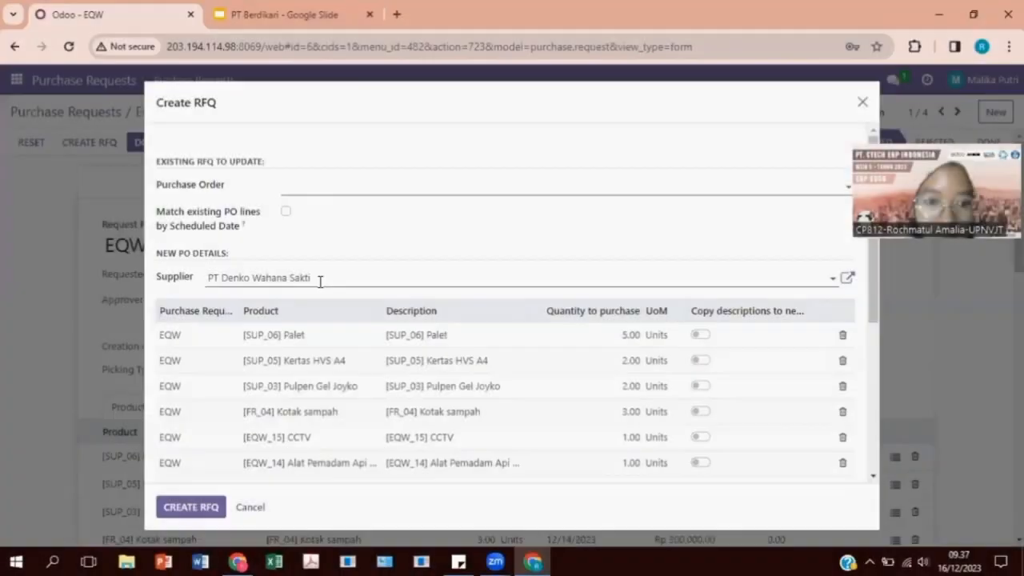
Create RFQ P00012 for PT Denko Wahana Saktii from the requested products and open it.
click(318, 280)
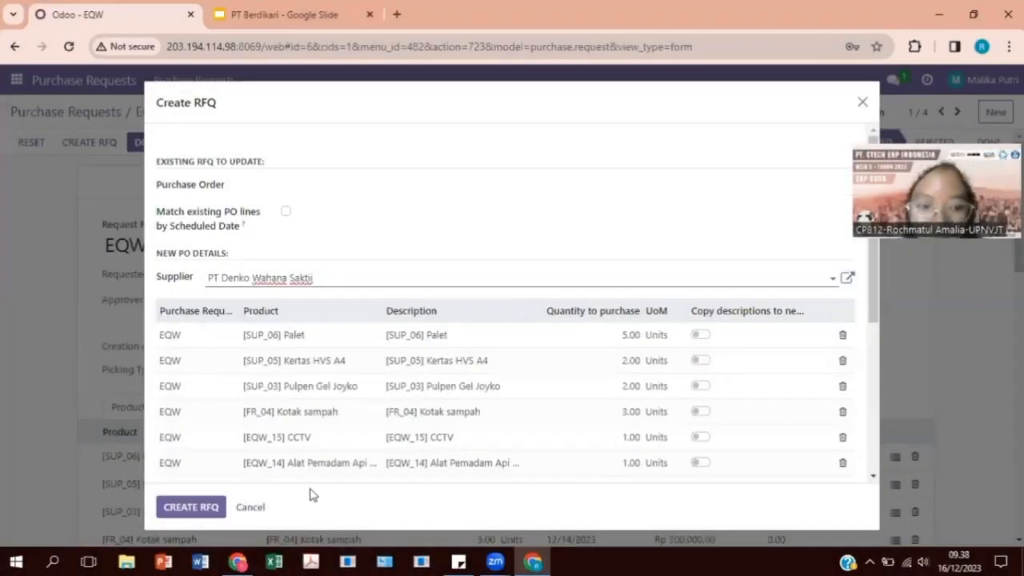
click(212, 512)
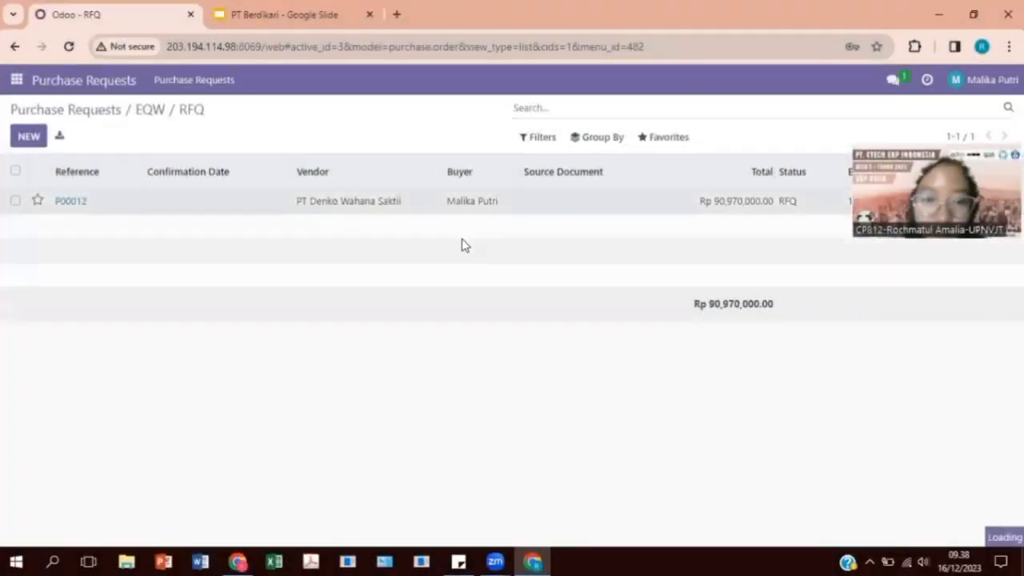
click(349, 207)
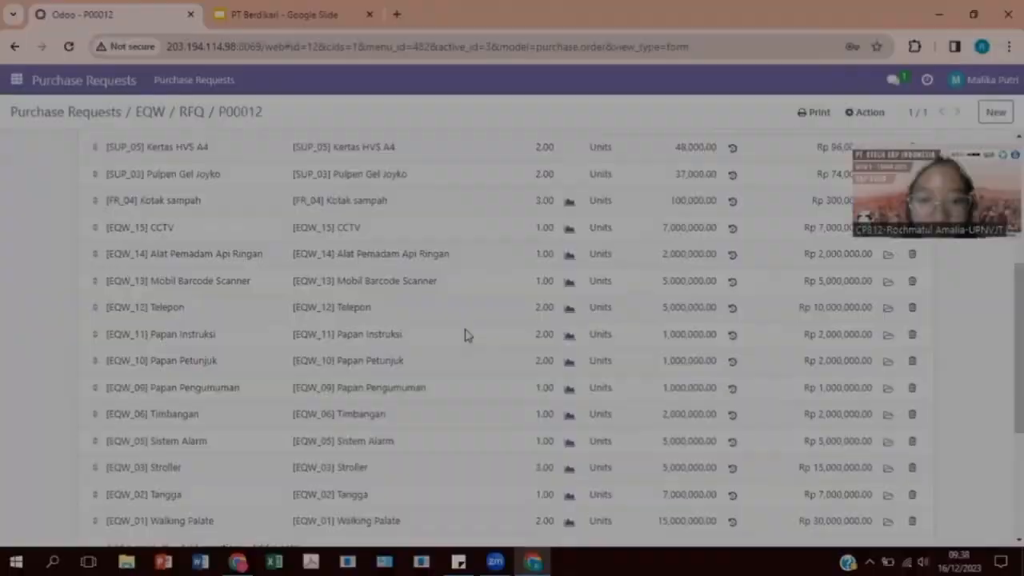
Confirm P00012 (Rp 90,970,000.00) as a purchase order and return to Purchase Requests.
scroll(466, 336, down, 3)
scroll(466, 336, up, 5)
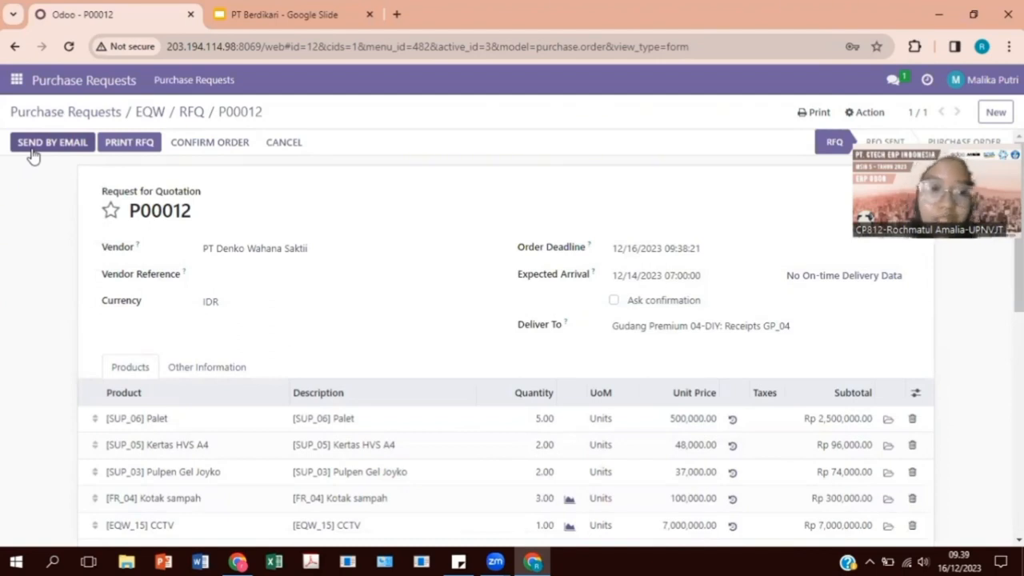
click(192, 144)
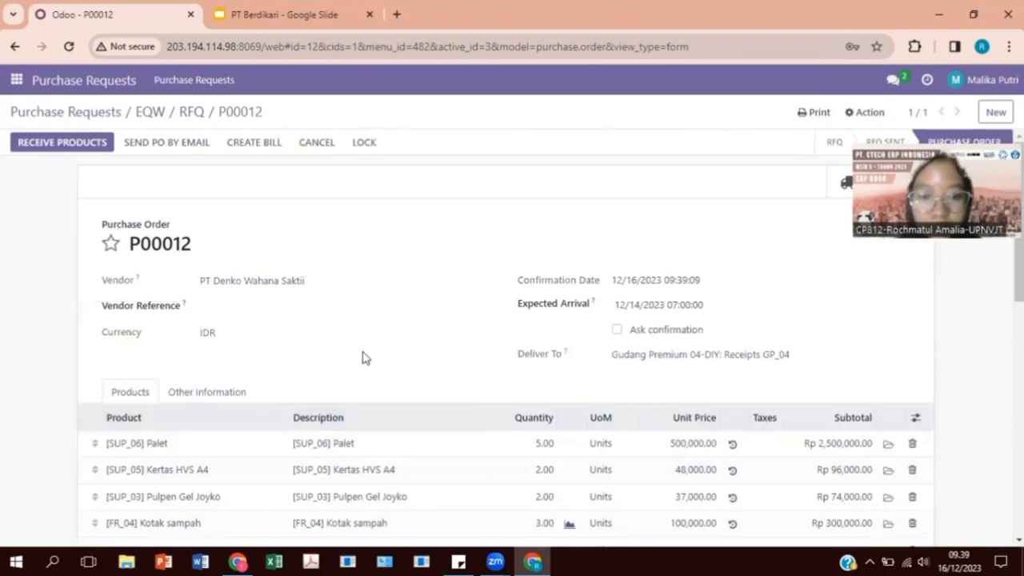
scroll(323, 357, down, 4)
scroll(322, 357, down, 3)
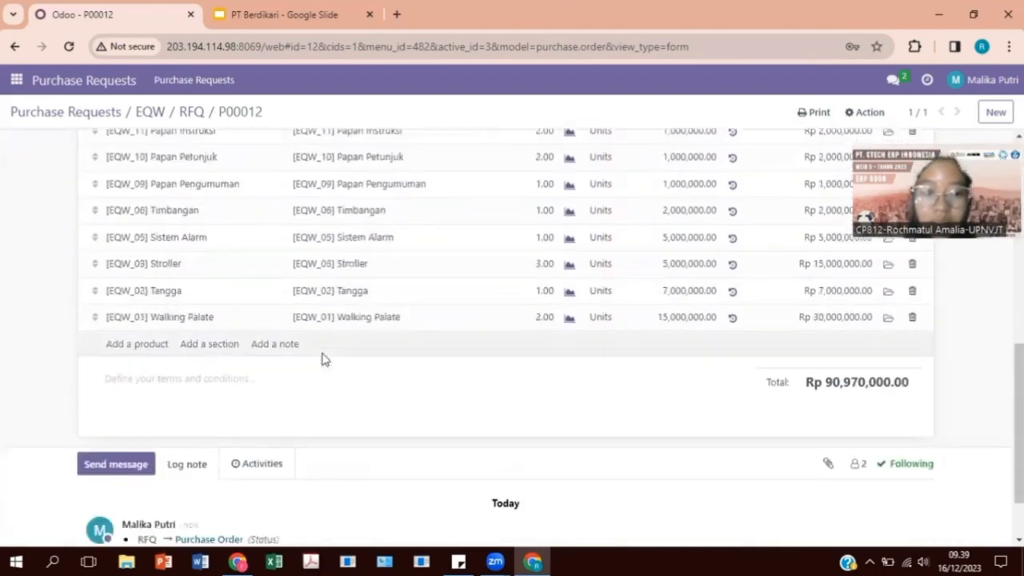
scroll(322, 359, up, 6)
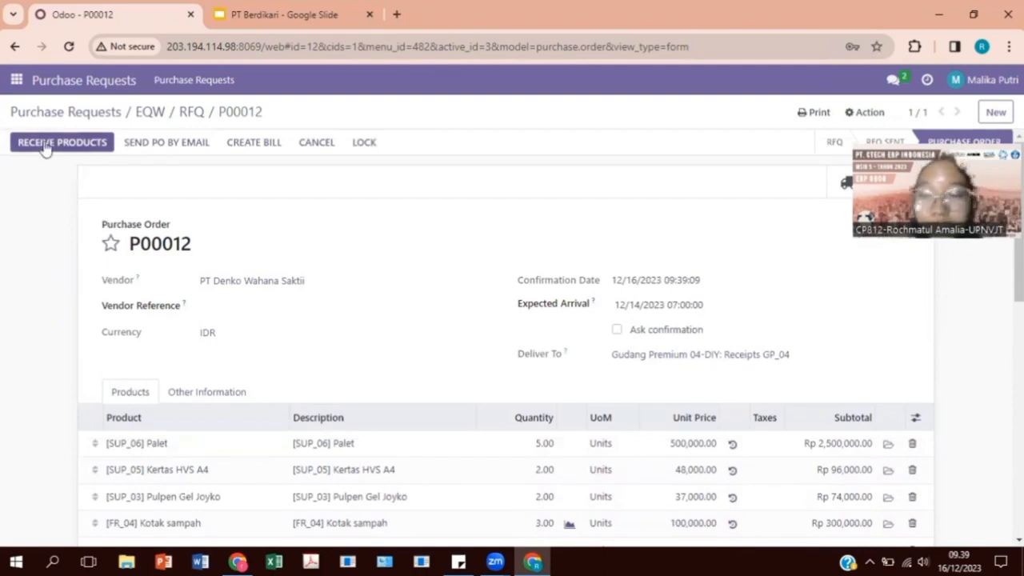
click(146, 116)
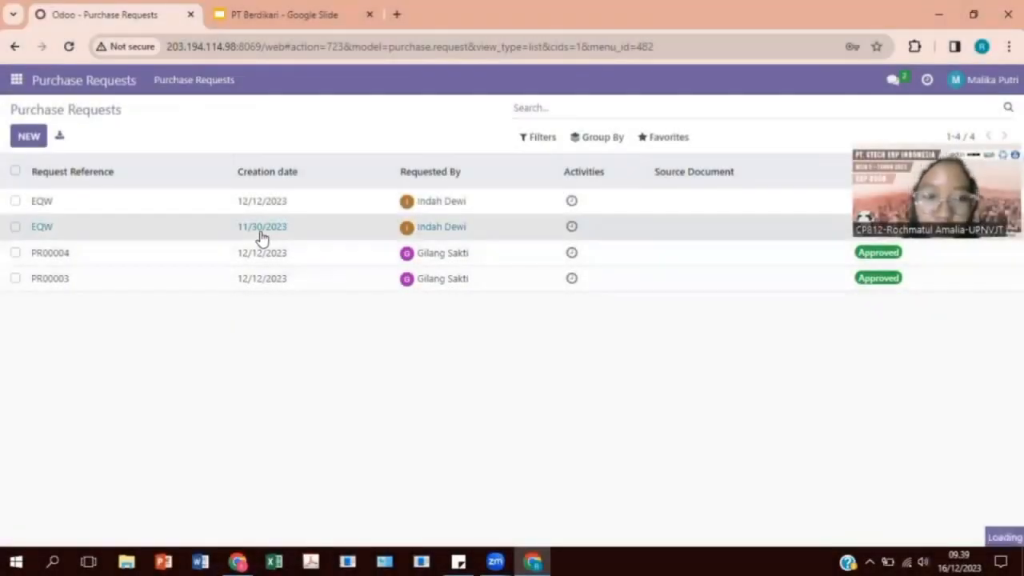
Create and confirm P00013 for PT Tangguh Adi Perkasa TAPP (Rp 167,000,000.00) from the 11/30/2023 request.
click(256, 229)
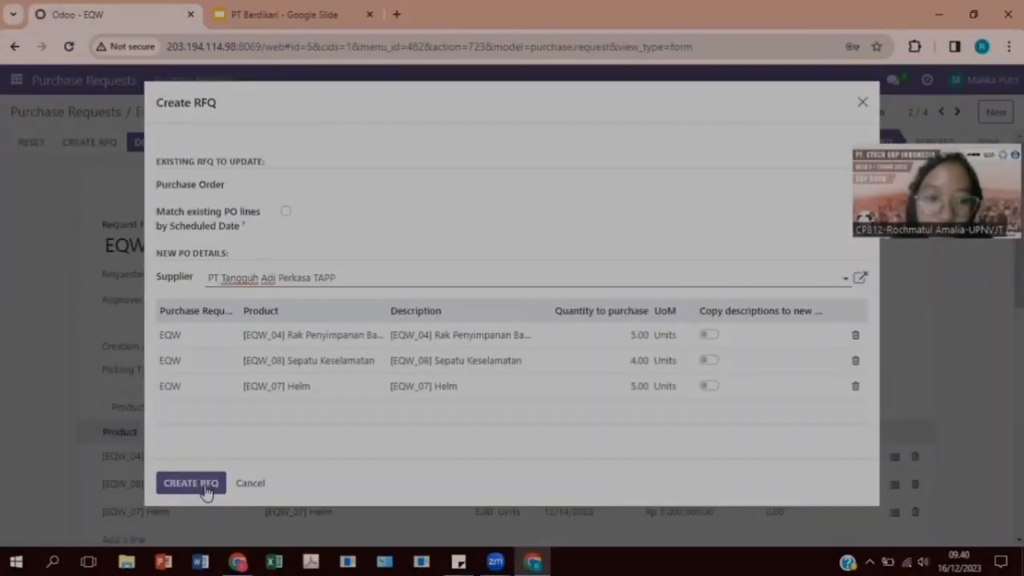
click(199, 484)
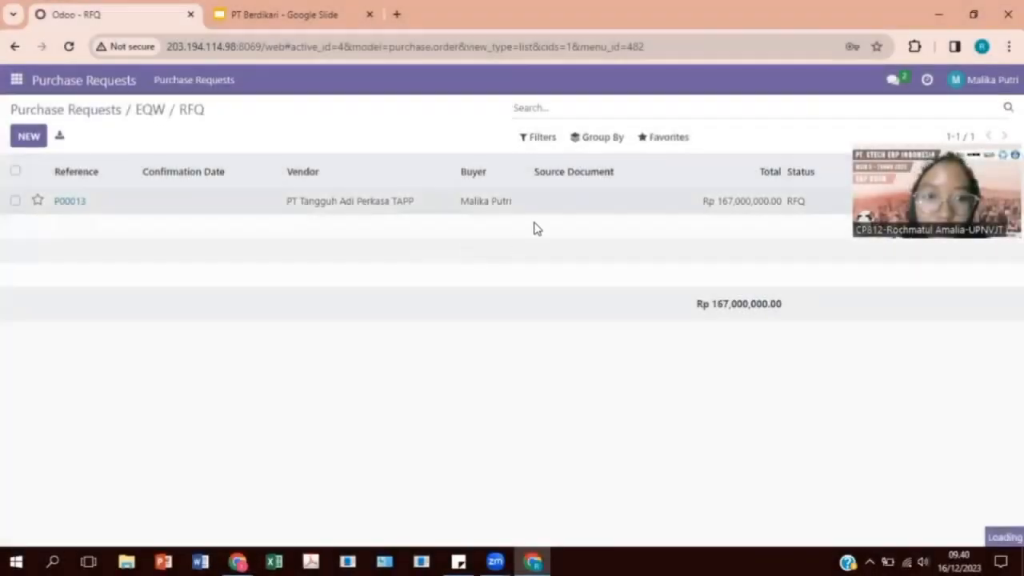
click(478, 212)
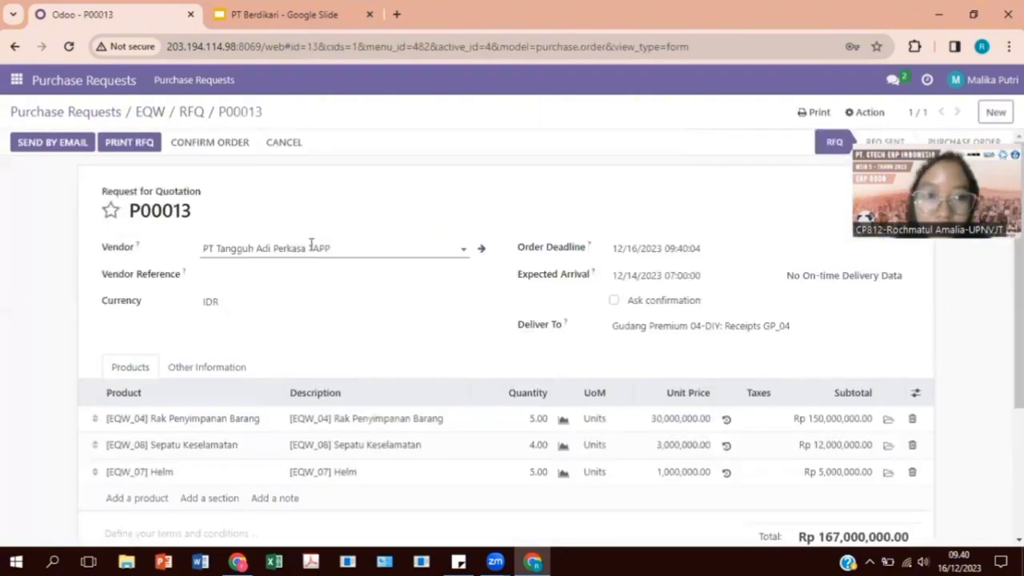
click(195, 141)
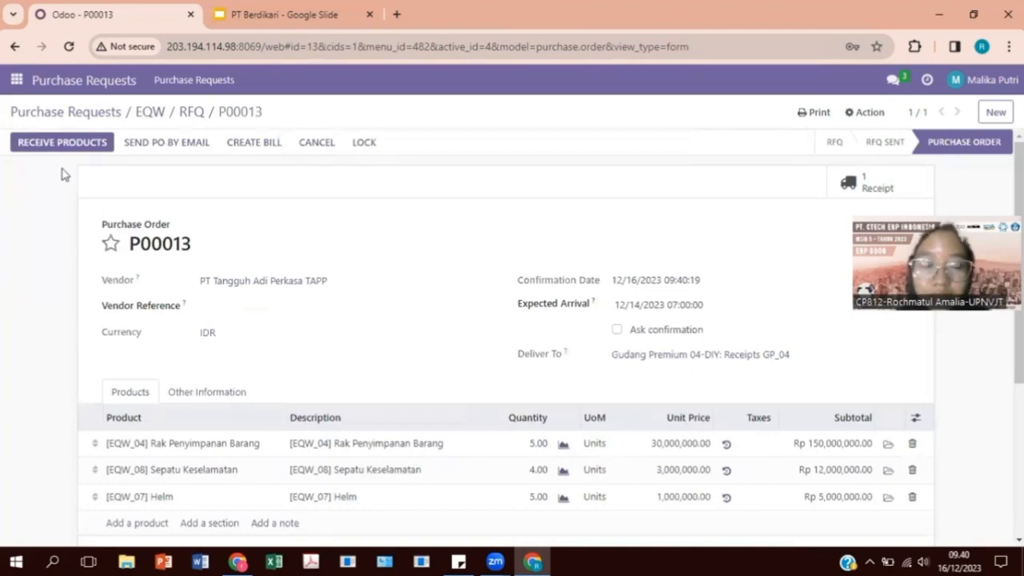
click(66, 111)
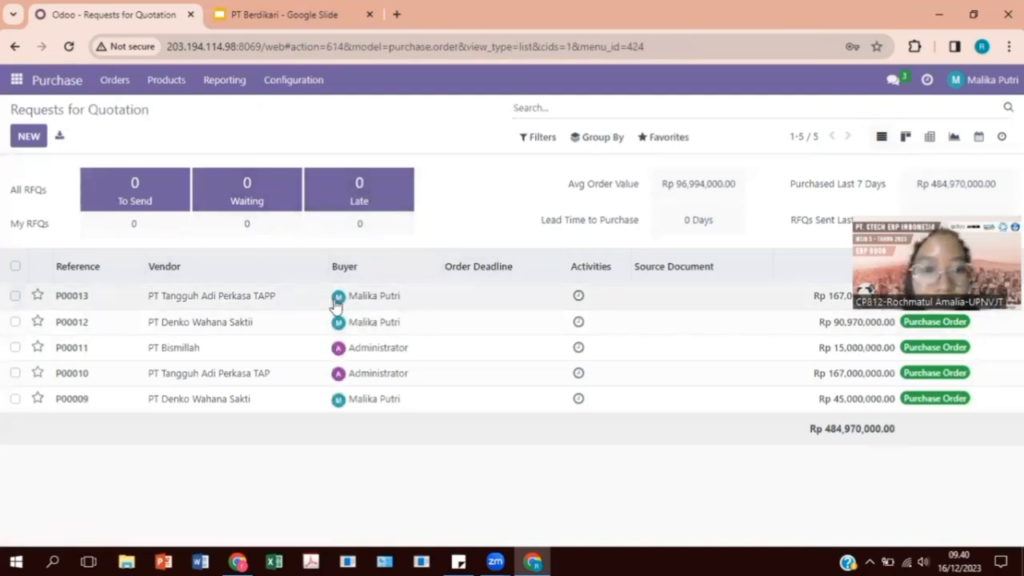
Select the P00013 row in the Requests for Quotation list.
click(15, 295)
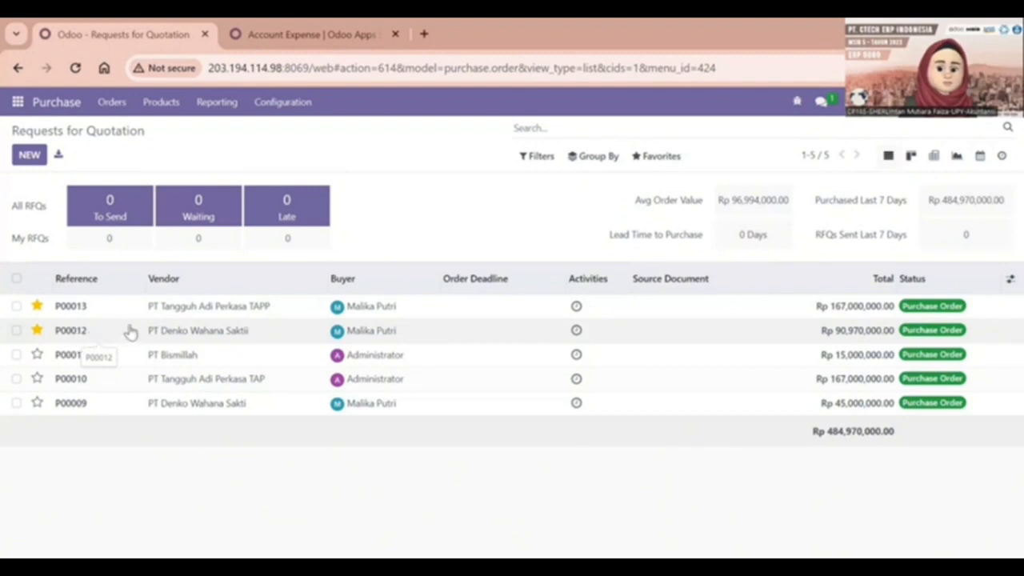
click(209, 329)
scroll(309, 393, down, 5)
scroll(260, 372, down, 3)
scroll(258, 366, up, 8)
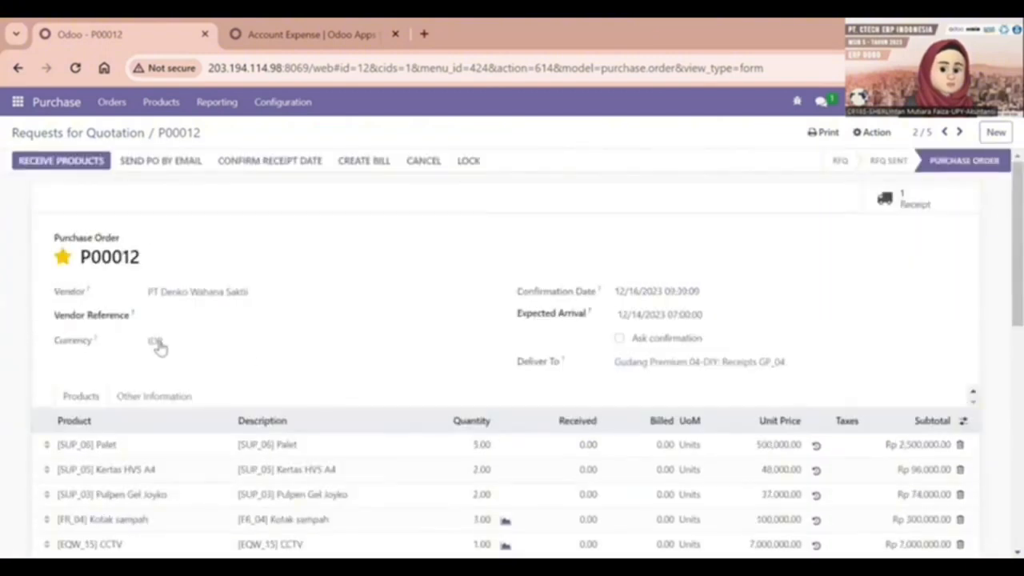
scroll(306, 378, down, 10)
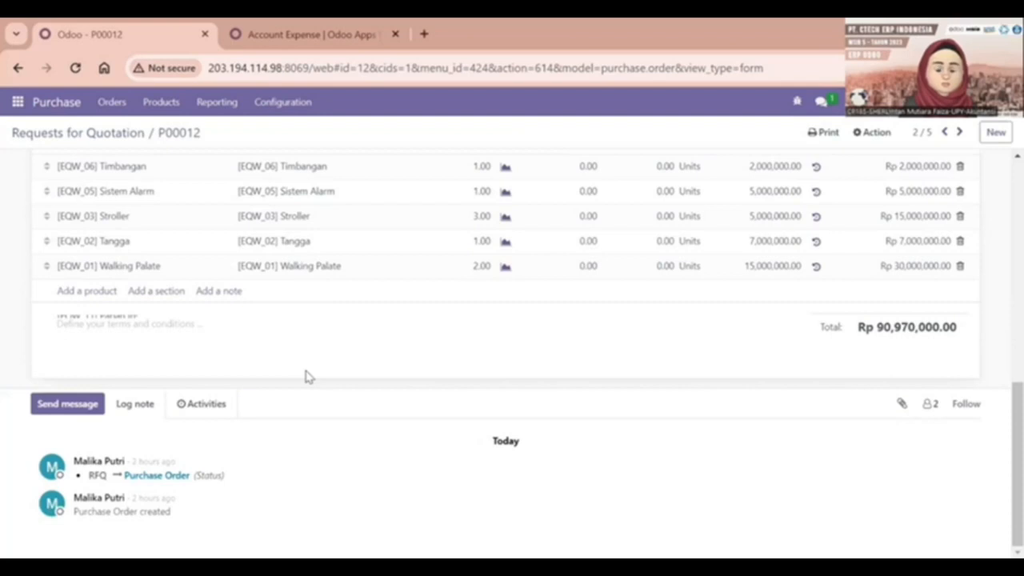
scroll(308, 376, up, 10)
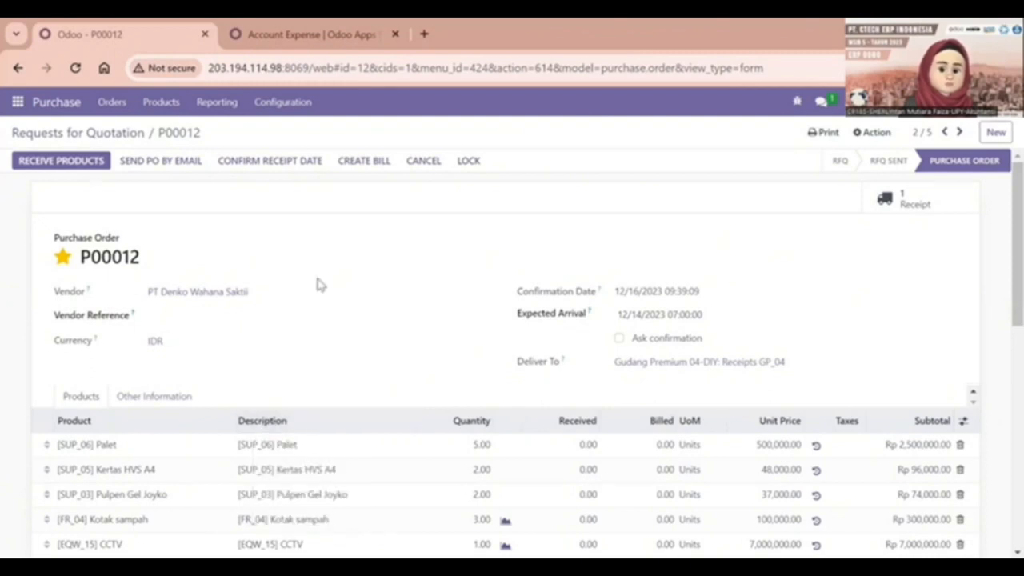
scroll(173, 275, down, 2)
scroll(174, 276, up, 2)
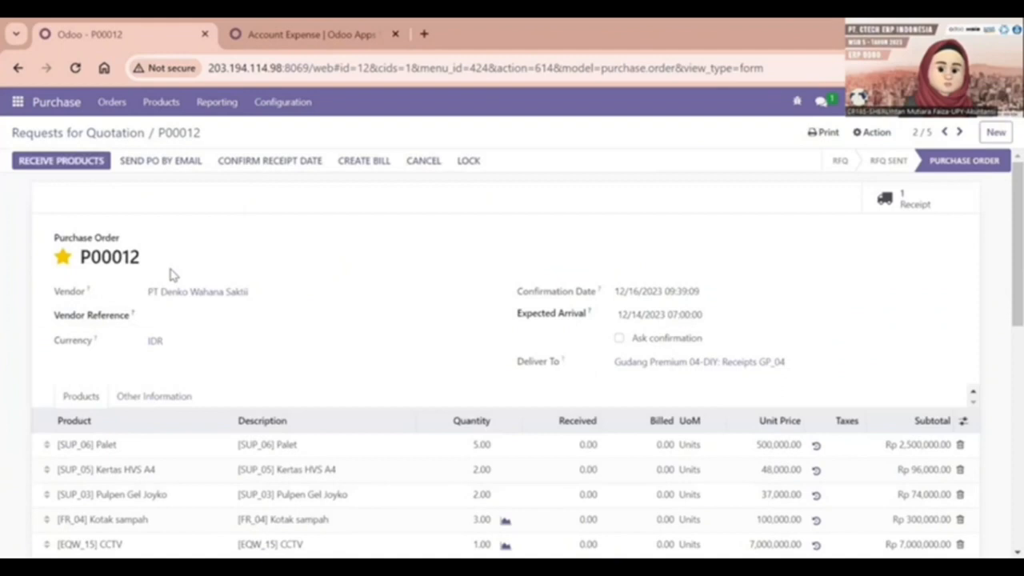
scroll(425, 384, down, 7)
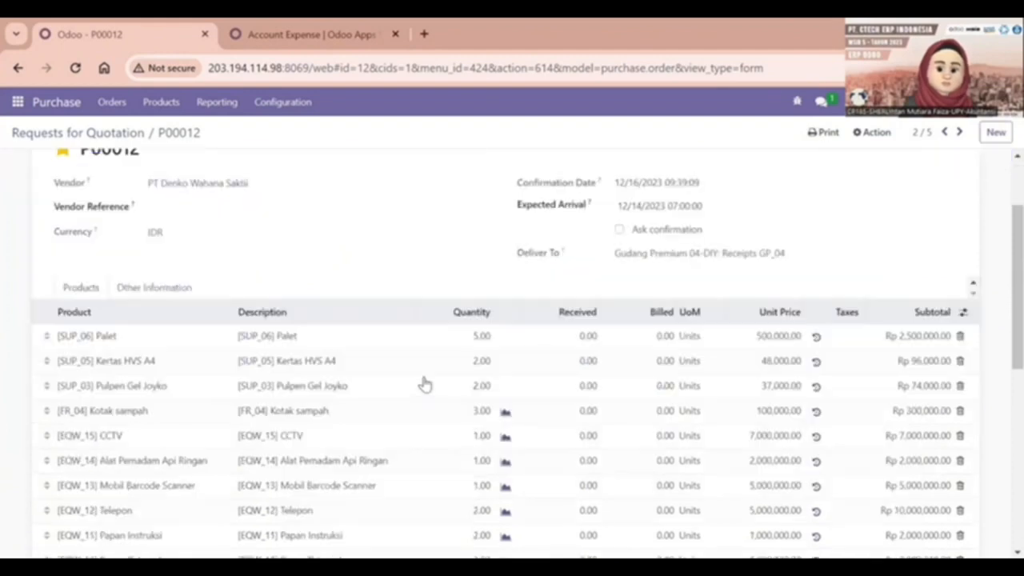
scroll(399, 352, up, 3)
scroll(290, 314, up, 2)
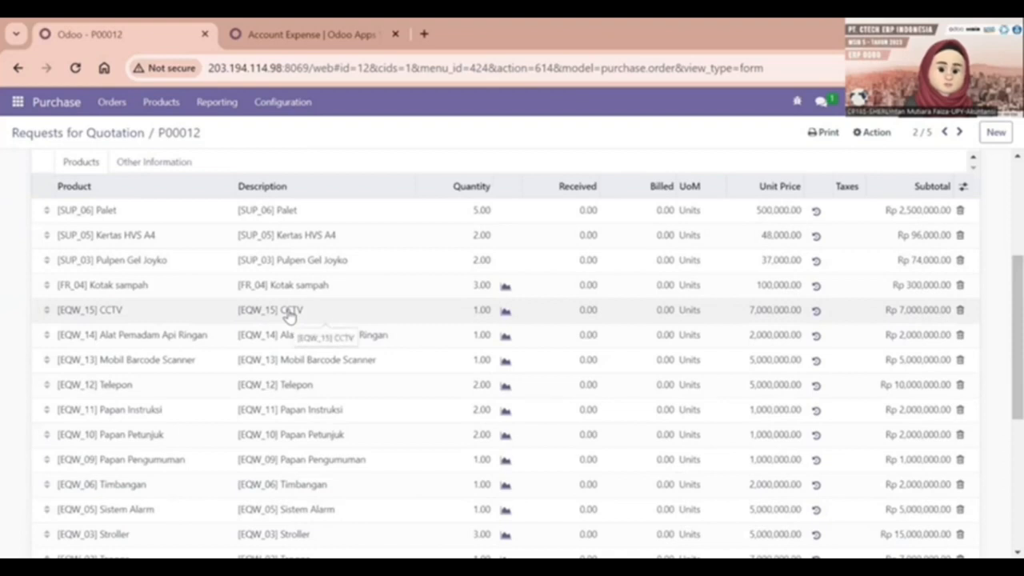
scroll(290, 313, up, 6)
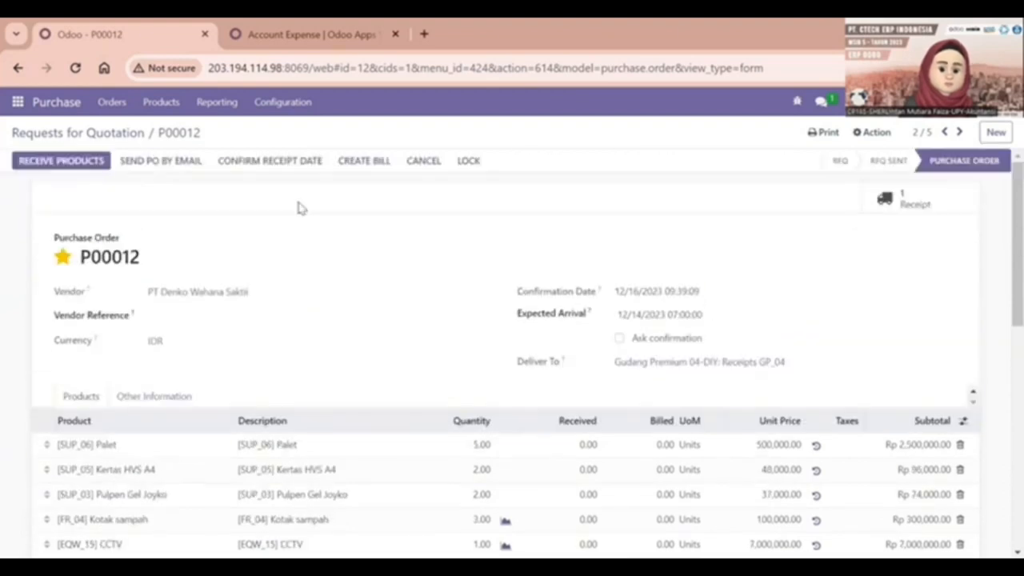
Receive P00012's products, entering a Done quantity of 5 on the Palet line.
click(69, 162)
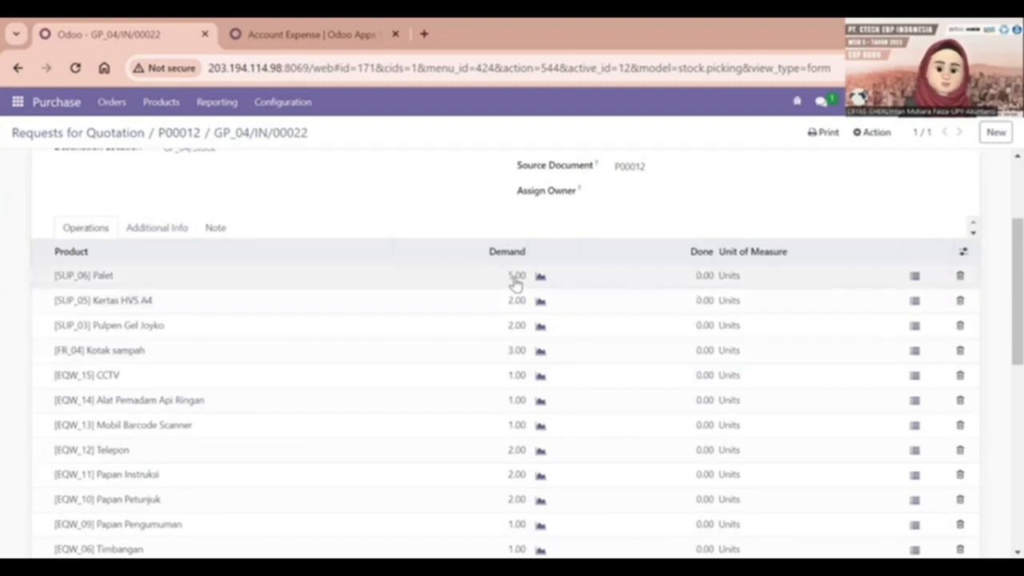
click(704, 275)
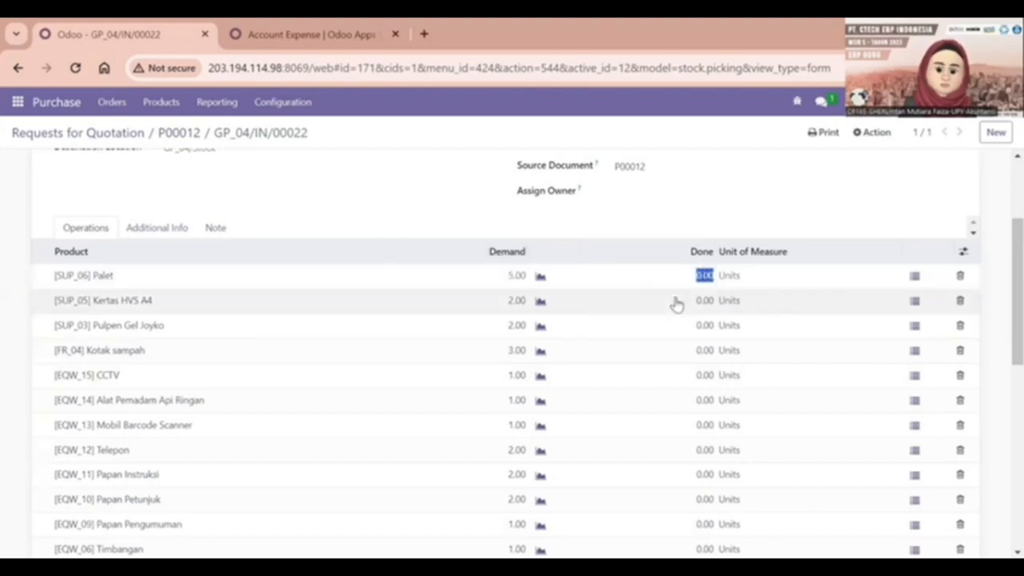
text(5)
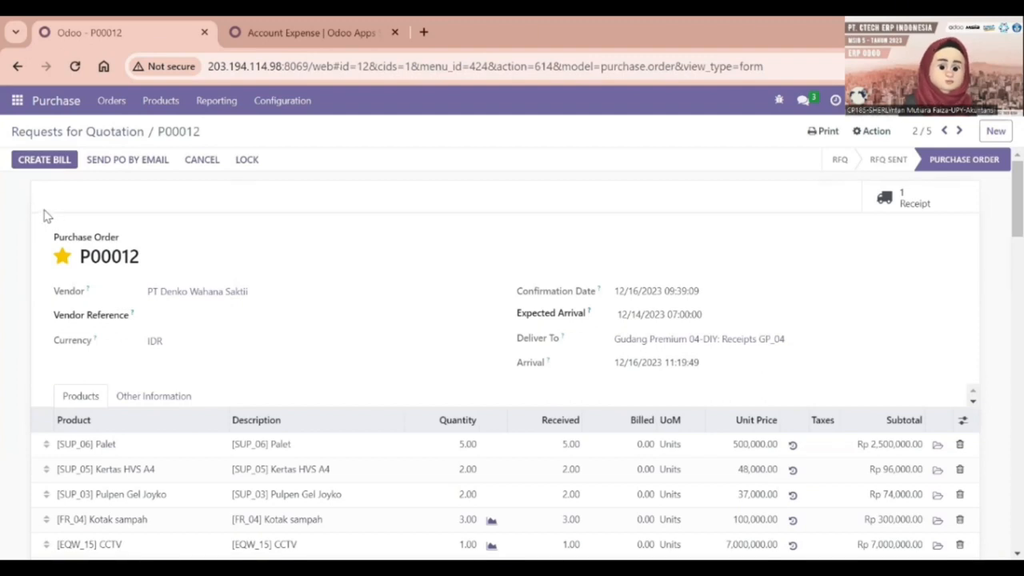
Scroll through P00012 to review its received-quantity update log.
scroll(264, 240, down, 7)
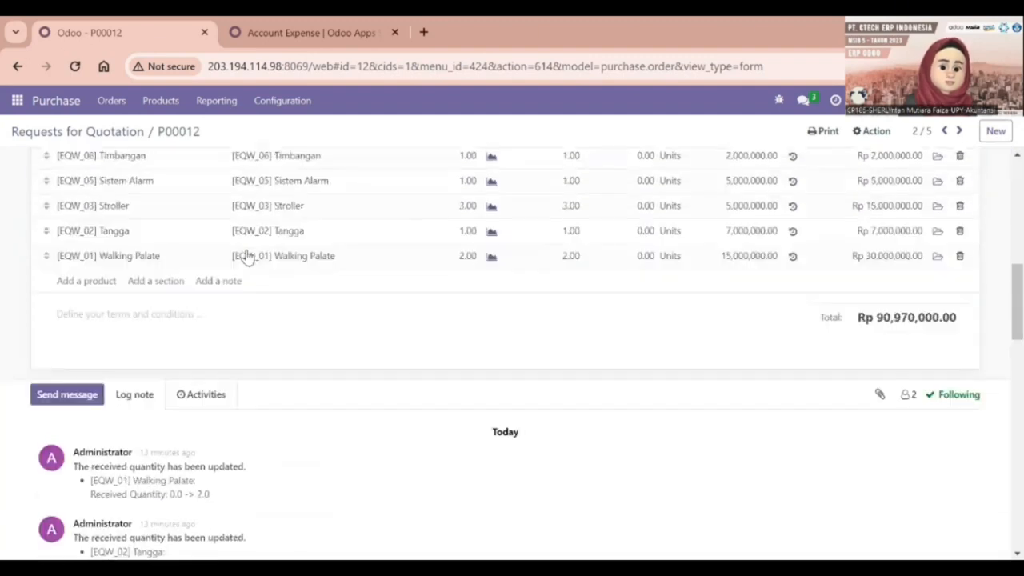
scroll(247, 256, up, 7)
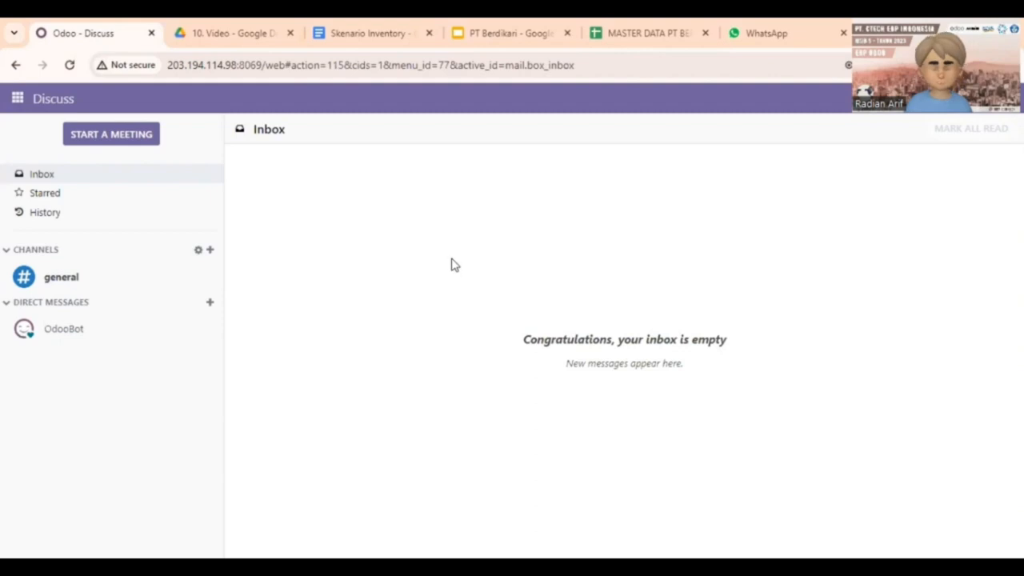
Open Inventory's Receipts GP_04 list and find the Ready receipts for P00014 and P00015.
click(18, 100)
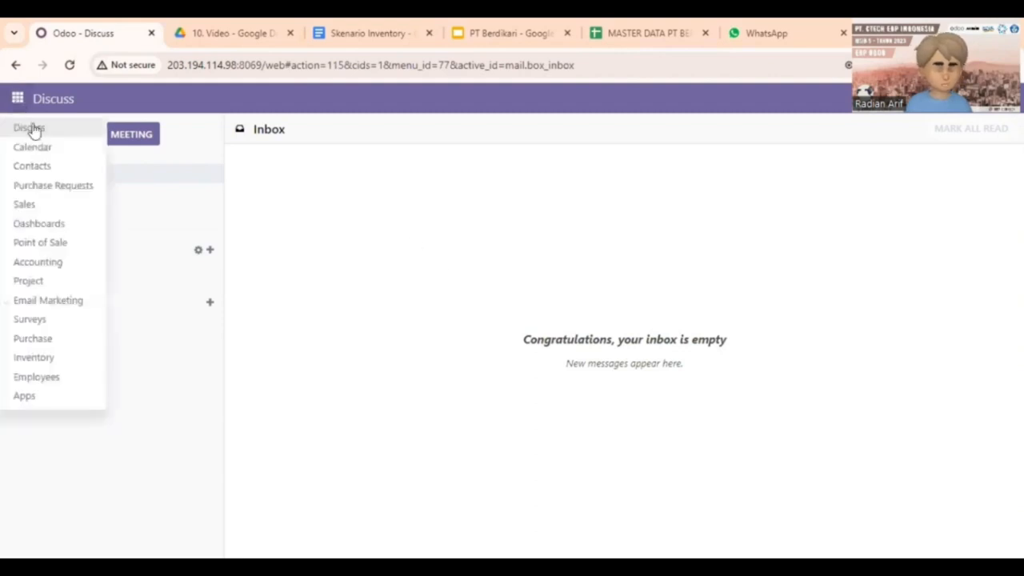
click(80, 357)
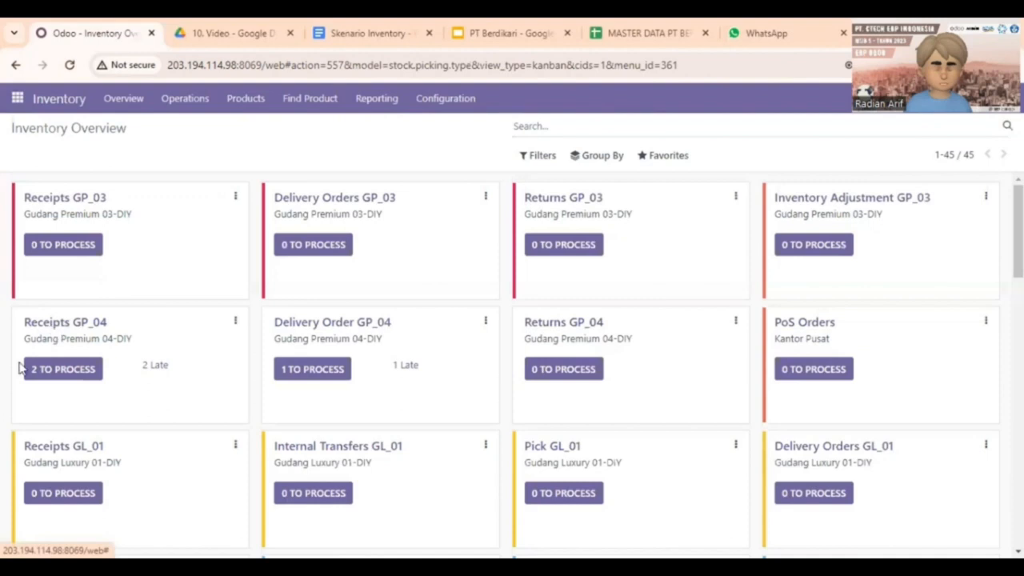
click(99, 332)
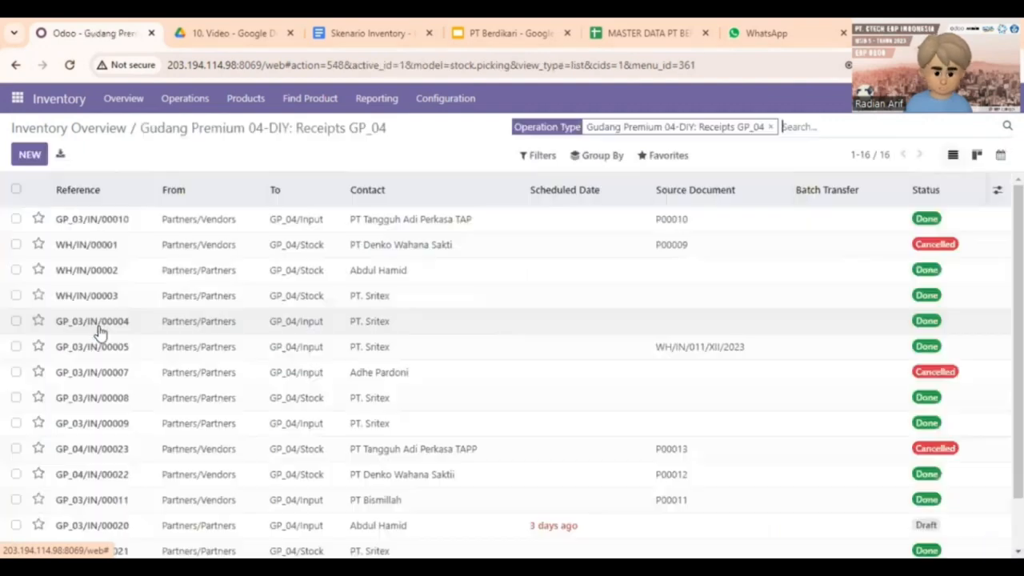
scroll(194, 245, down, 2)
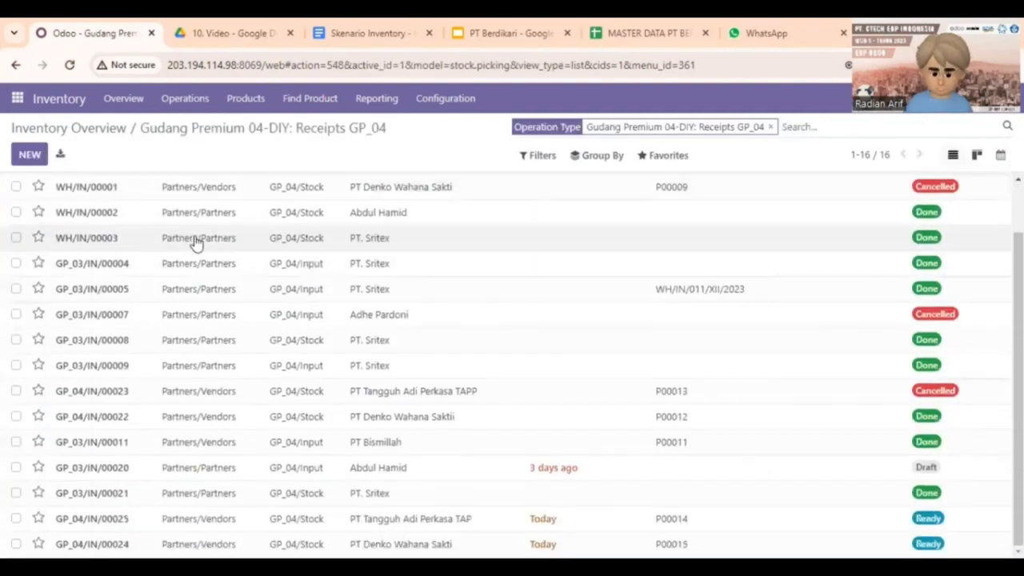
scroll(192, 250, up, 2)
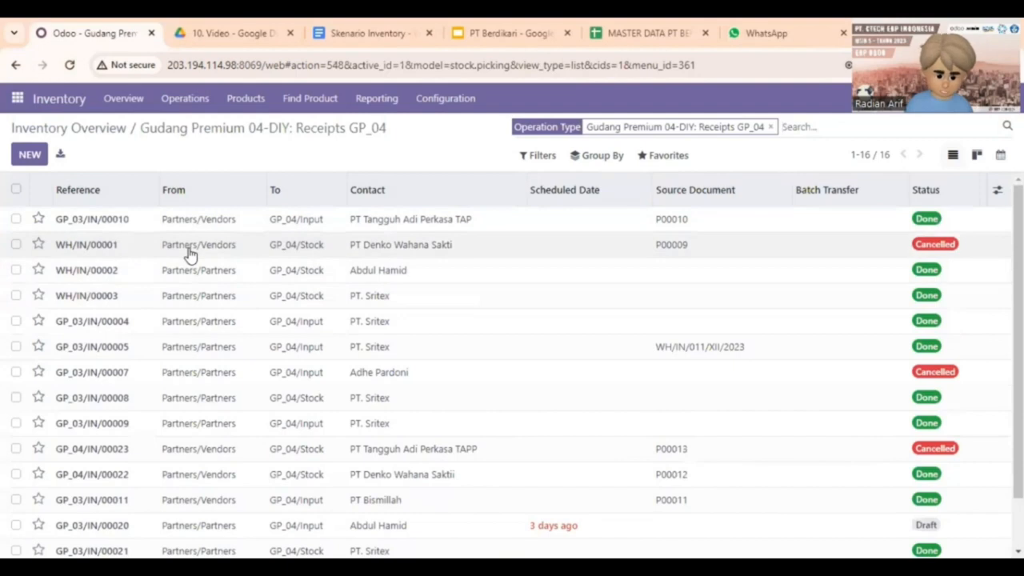
scroll(190, 254, down, 2)
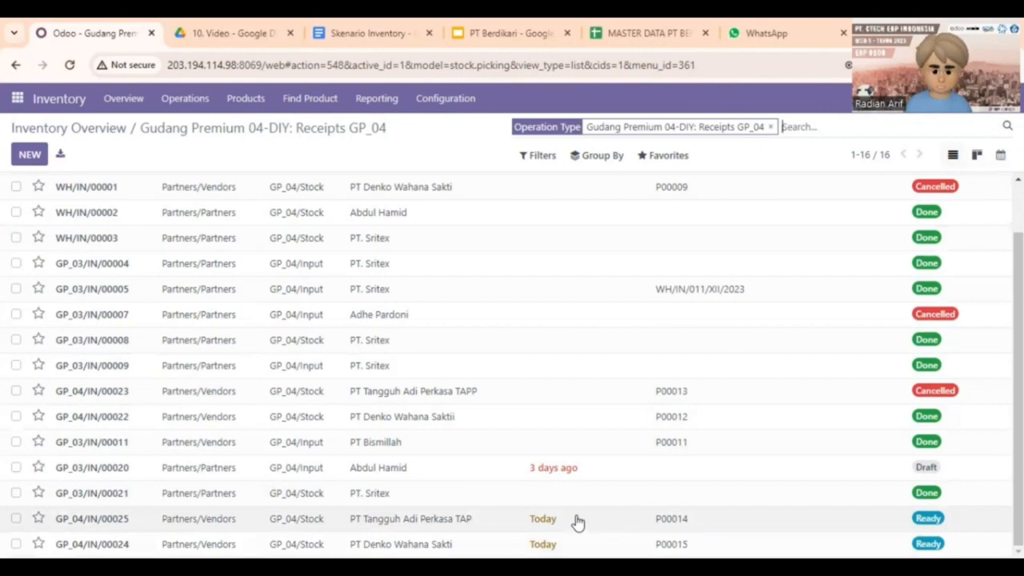
Validate receipt GP_04/IN/00025 for P00014 into GP_04/Stock.
click(447, 528)
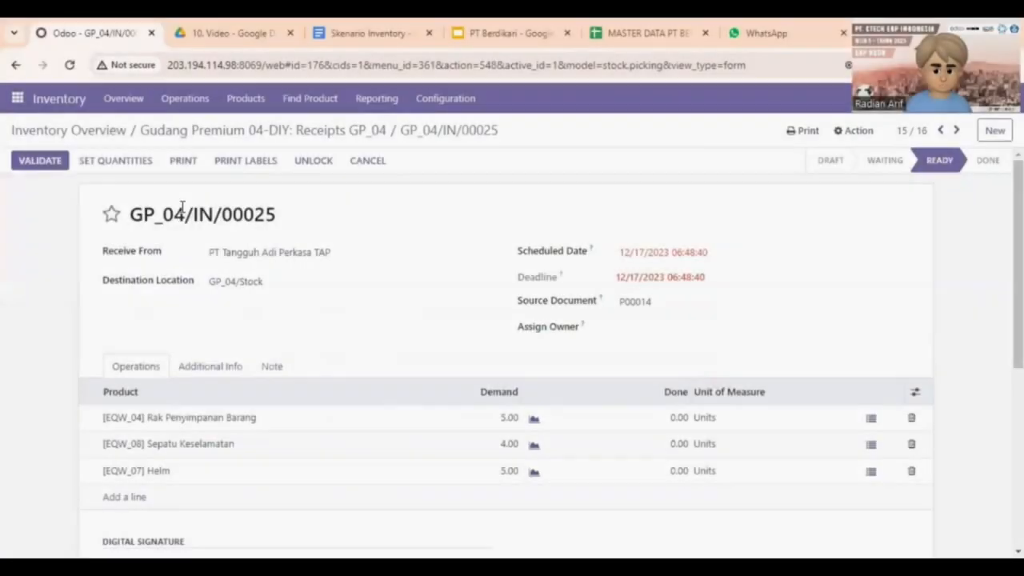
scroll(198, 236, down, 5)
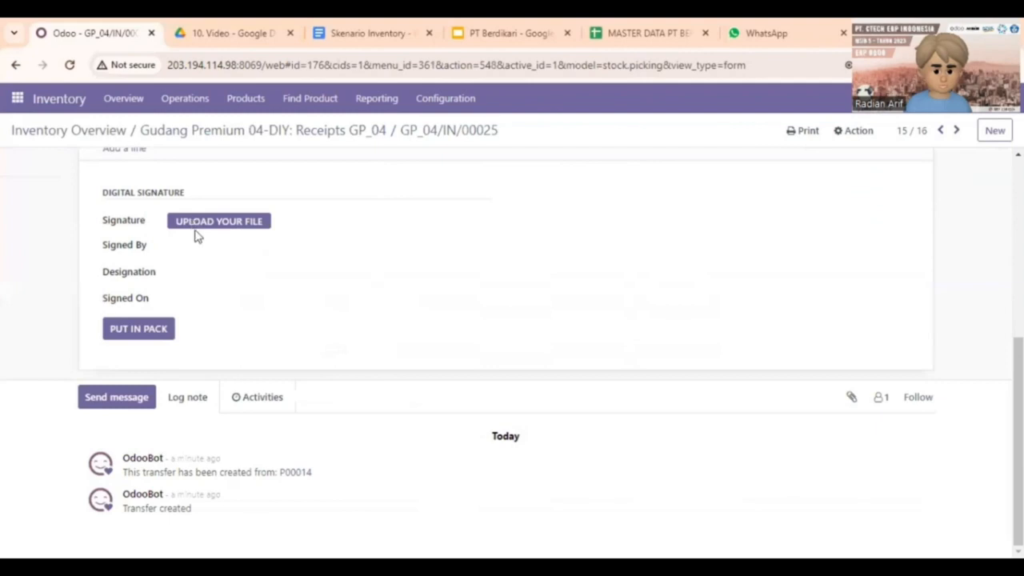
click(222, 228)
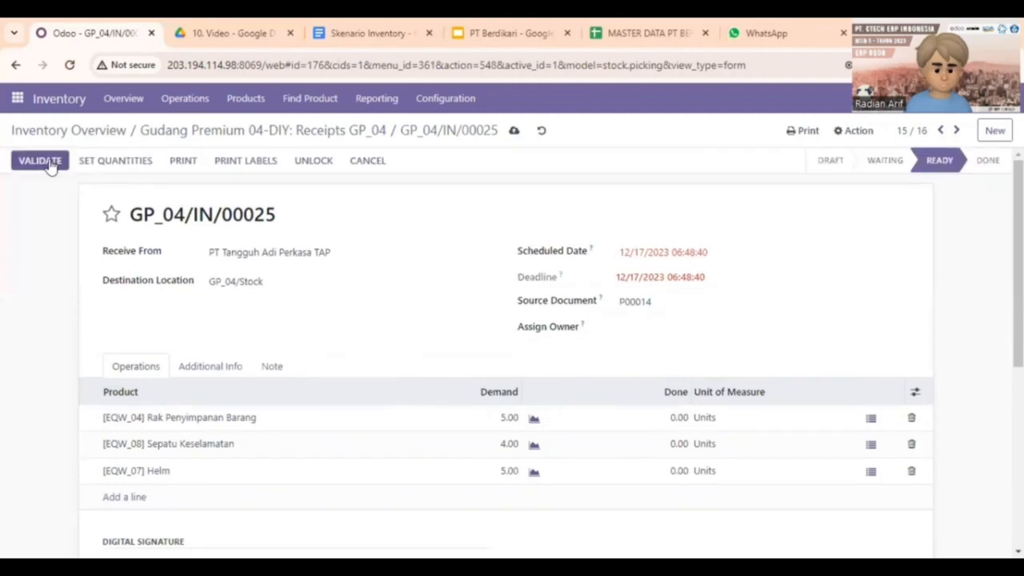
click(40, 161)
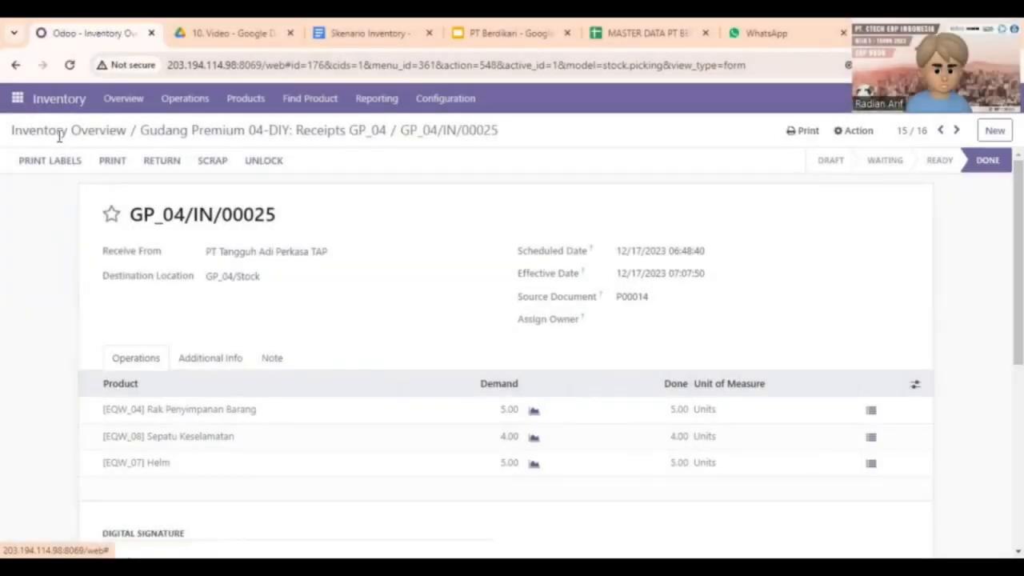
Open receipt GP_04/IN/00024 for P00015 and start uploading a digital signature file.
click(58, 134)
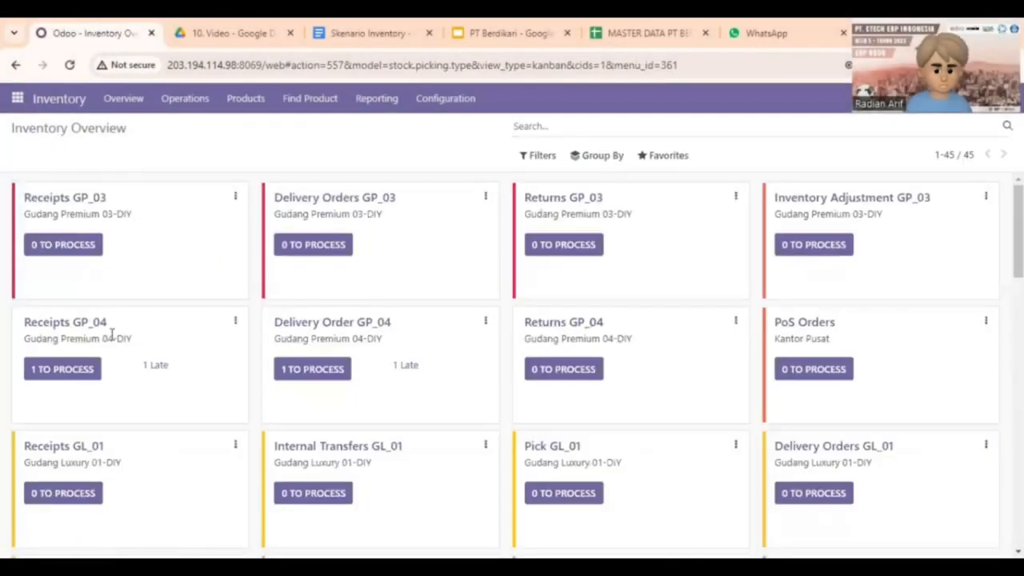
click(90, 326)
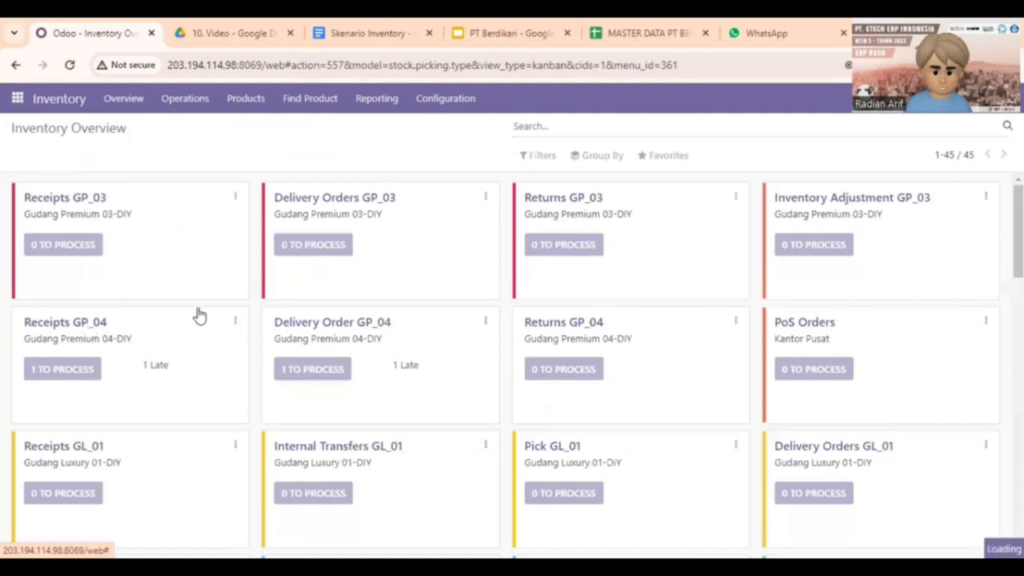
scroll(528, 340, down, 2)
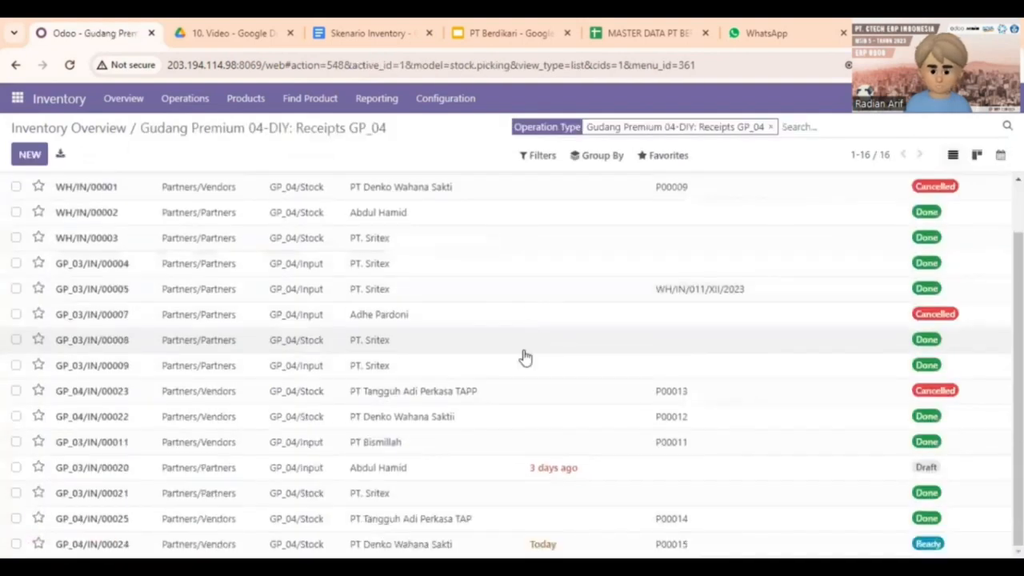
click(419, 544)
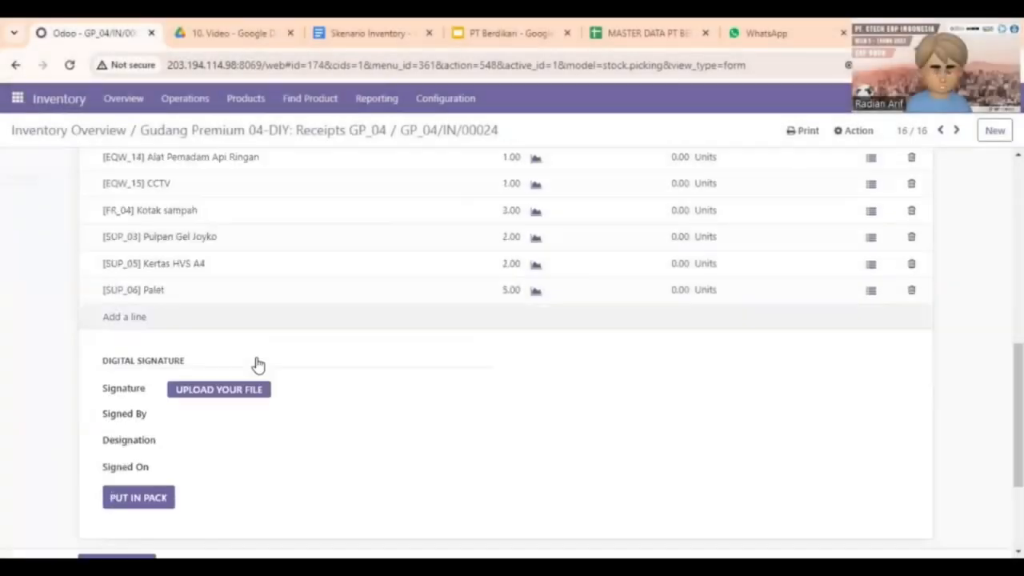
scroll(240, 336, down, 2)
click(218, 240)
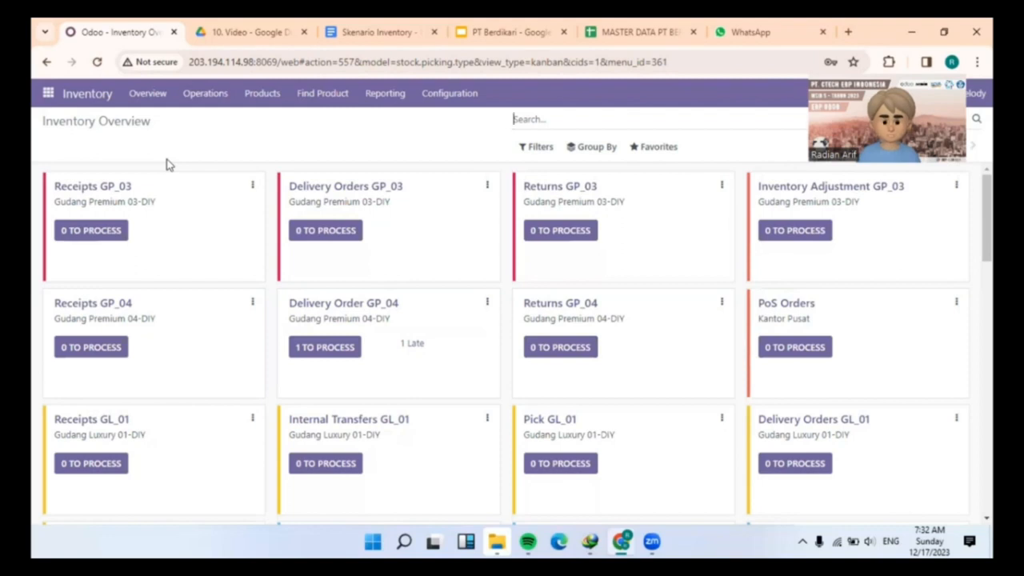
Start a new scrap order for Kertas Putih with quantity 20.
click(206, 95)
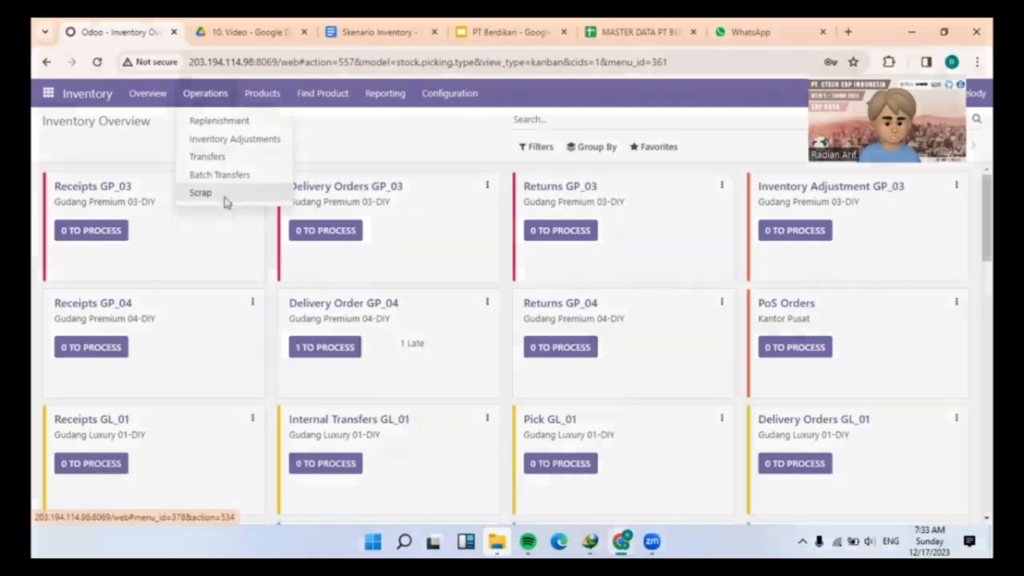
click(200, 193)
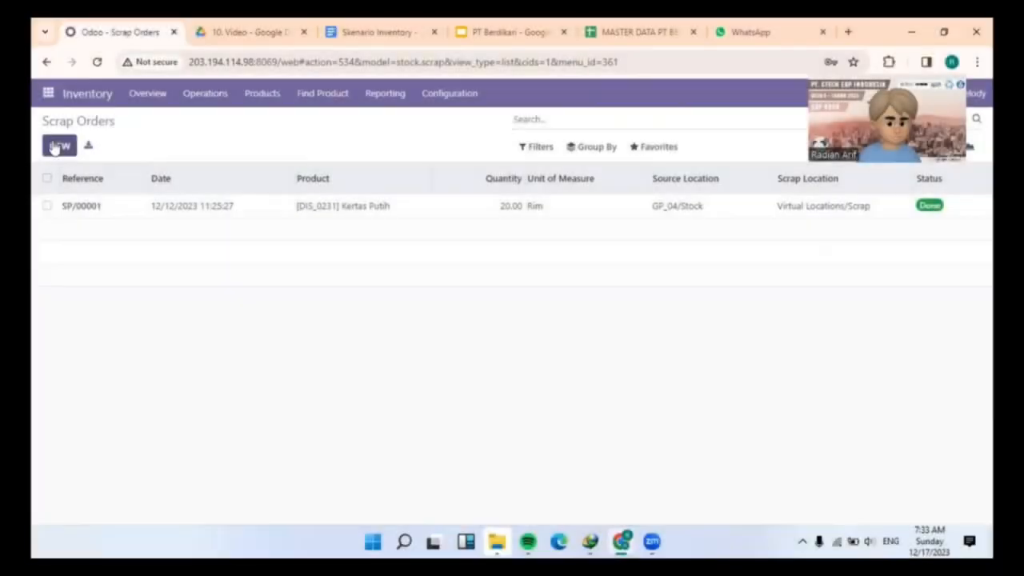
click(52, 146)
click(308, 240)
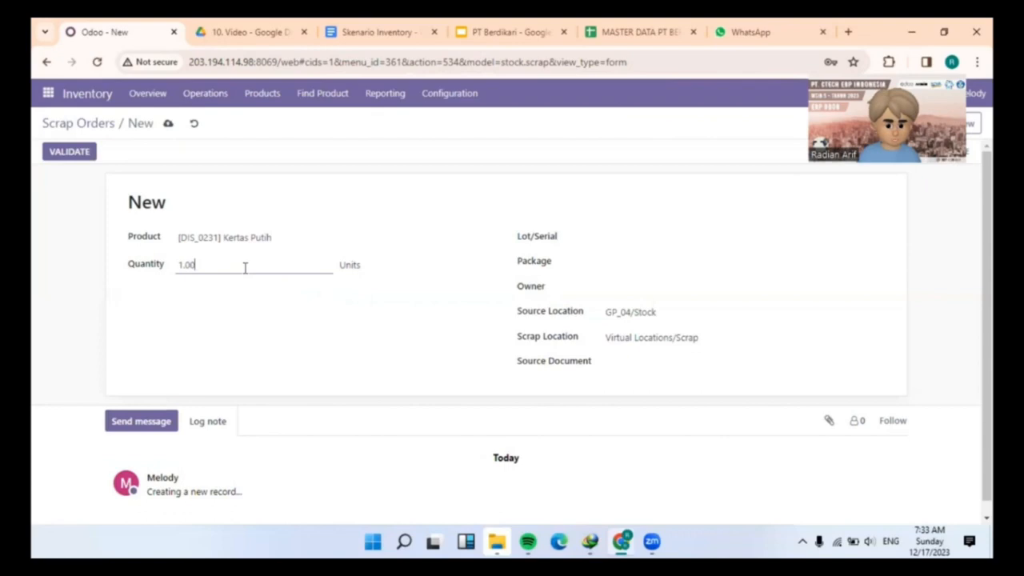
click(244, 267)
text(20)
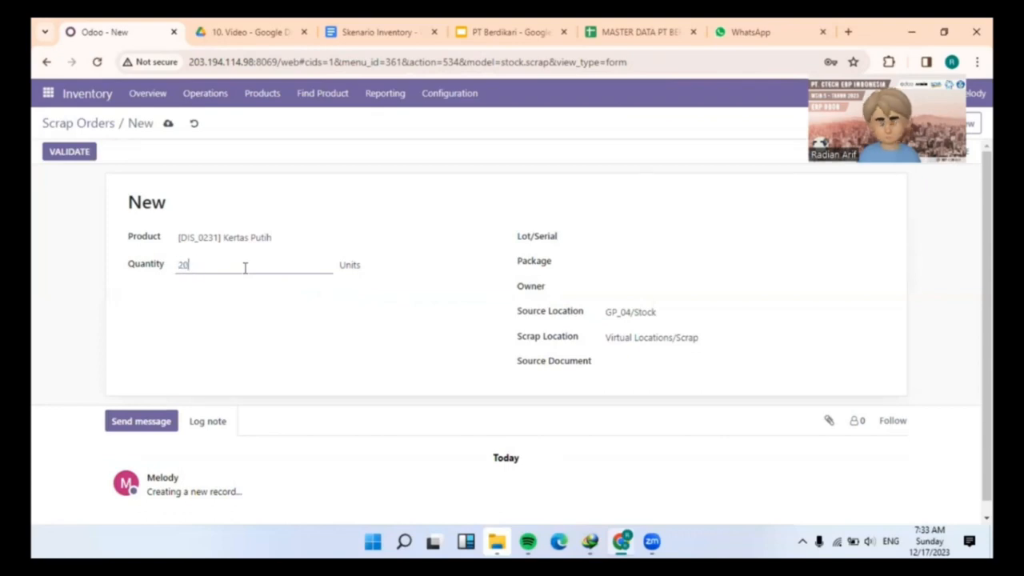
click(672, 234)
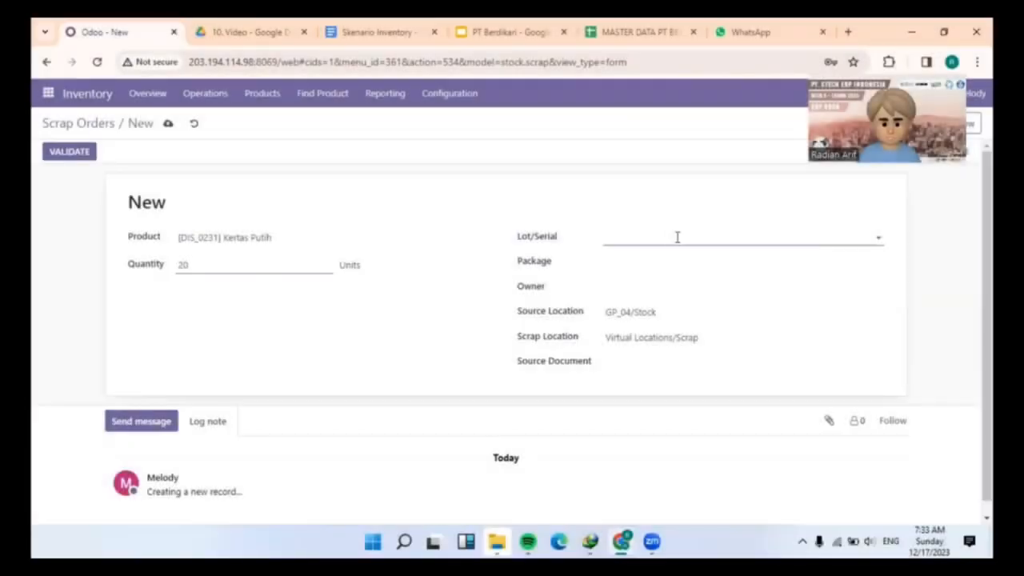
click(678, 238)
text(202)
text(3)
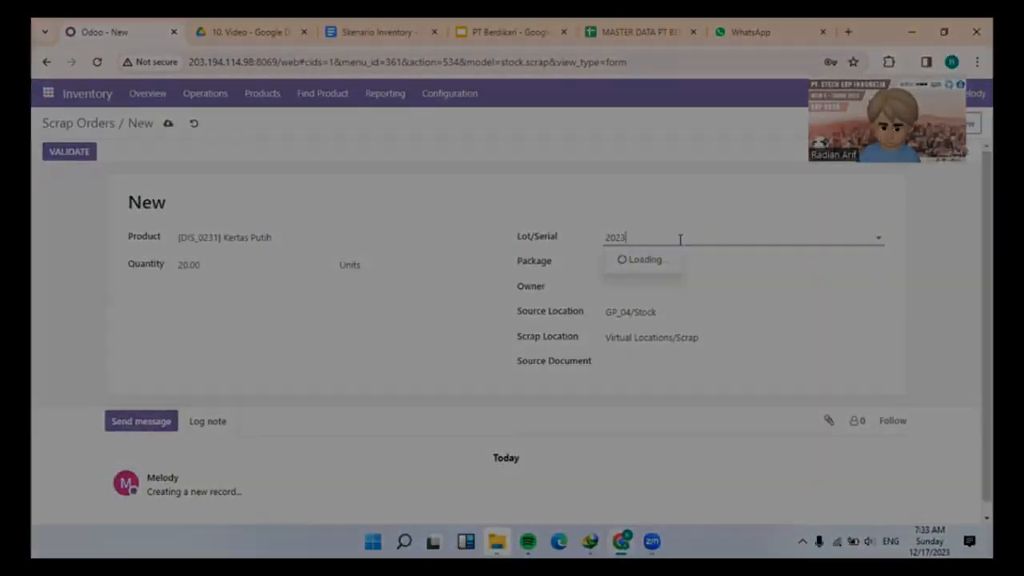
text(1101)
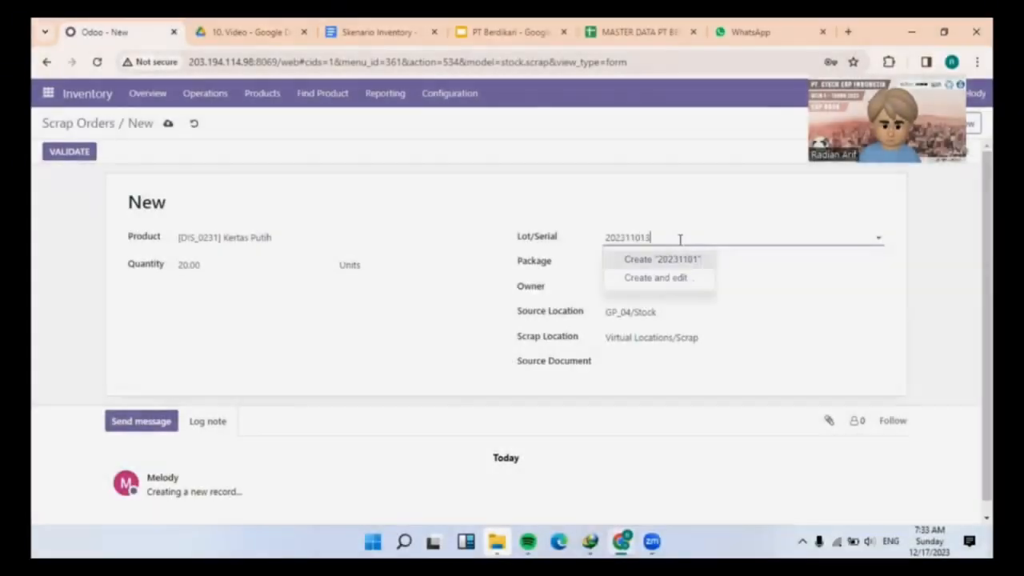
text(34)
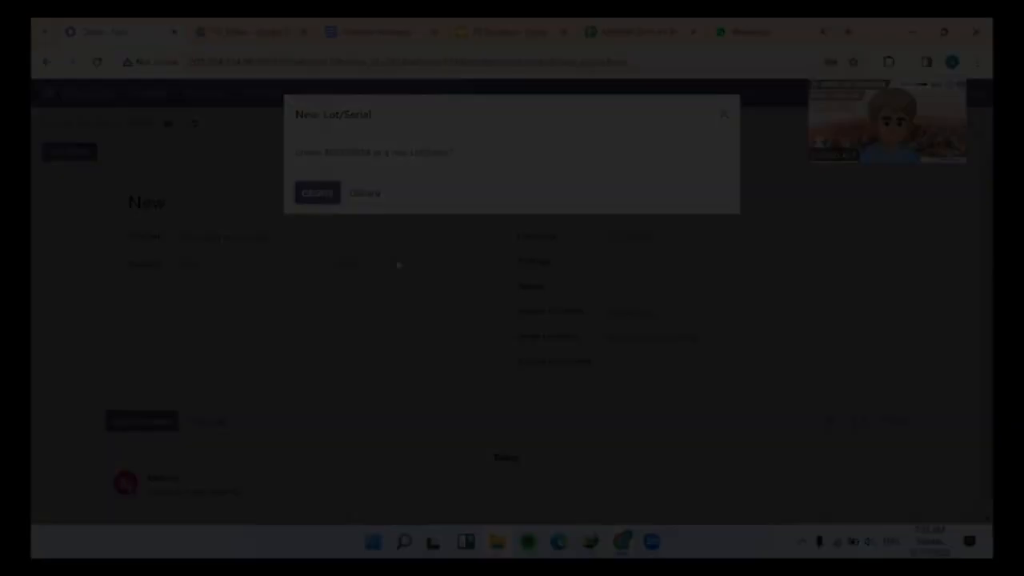
click(331, 195)
click(403, 266)
text(Rim)
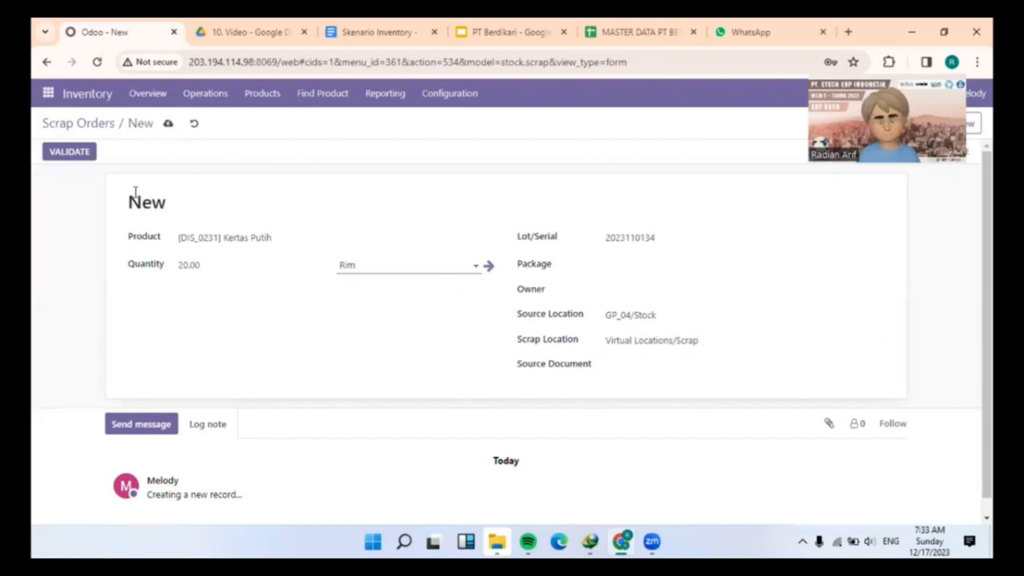
click(70, 152)
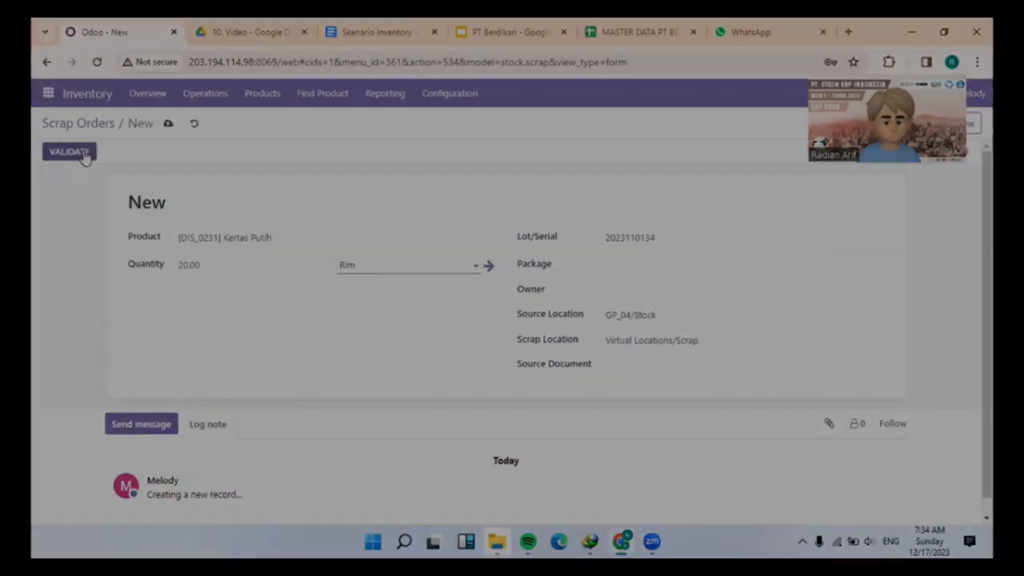
click(264, 225)
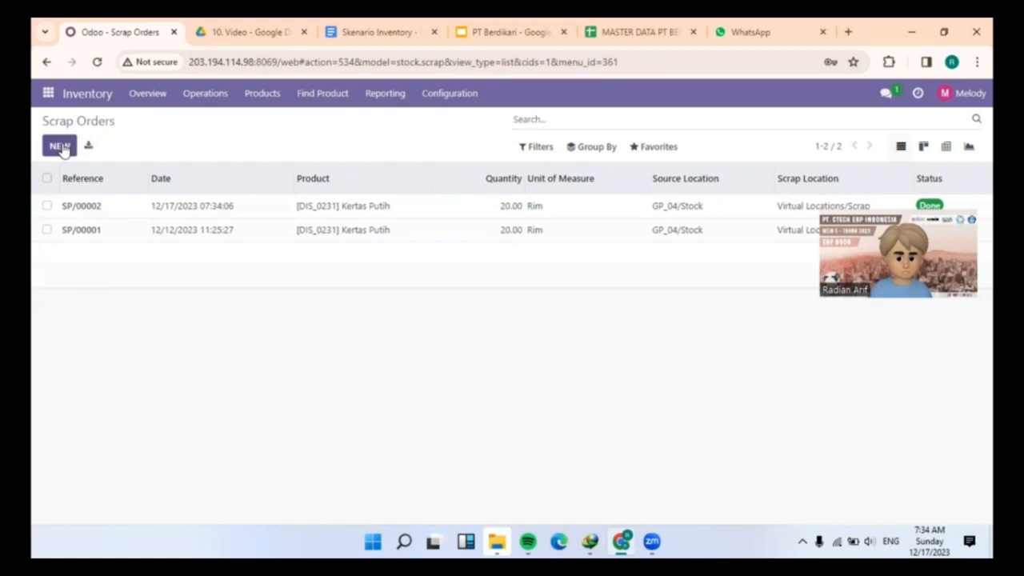
click(61, 148)
click(284, 241)
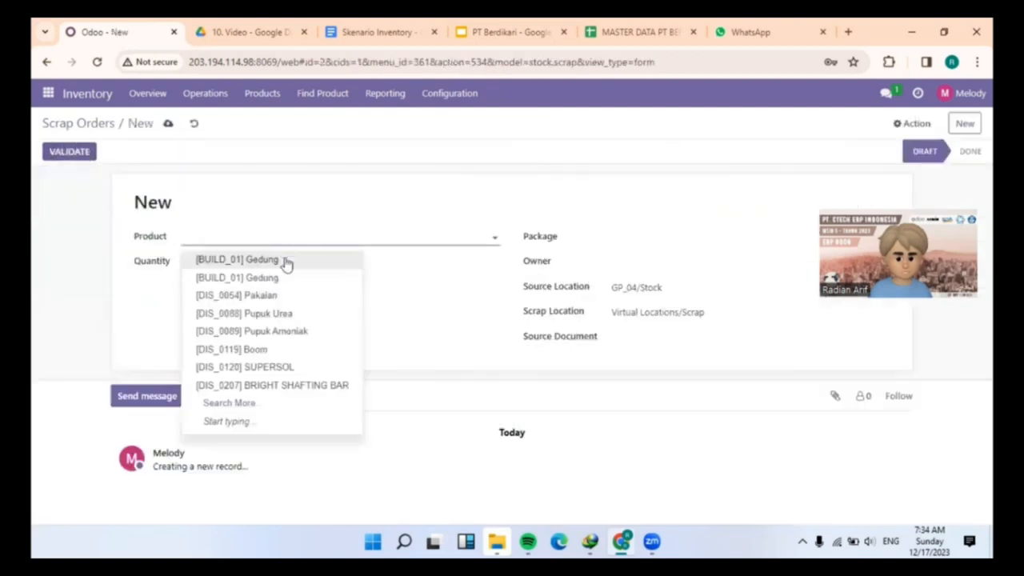
click(273, 415)
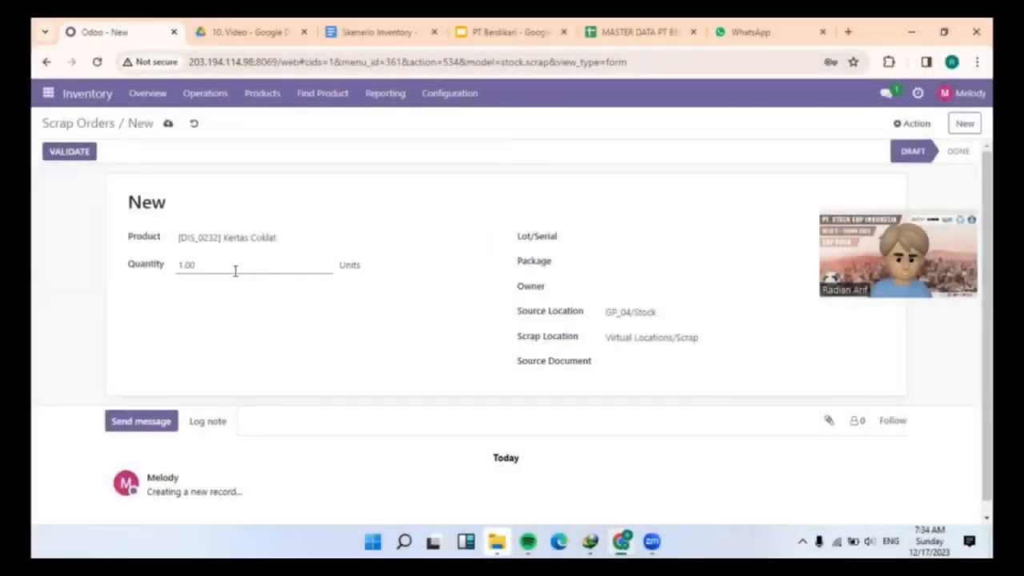
click(235, 270)
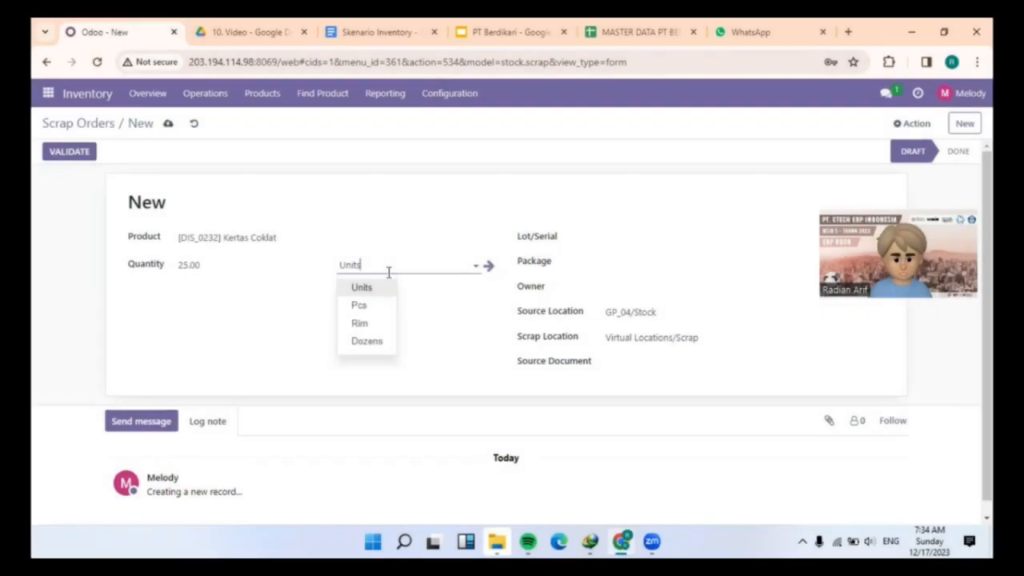
click(360, 323)
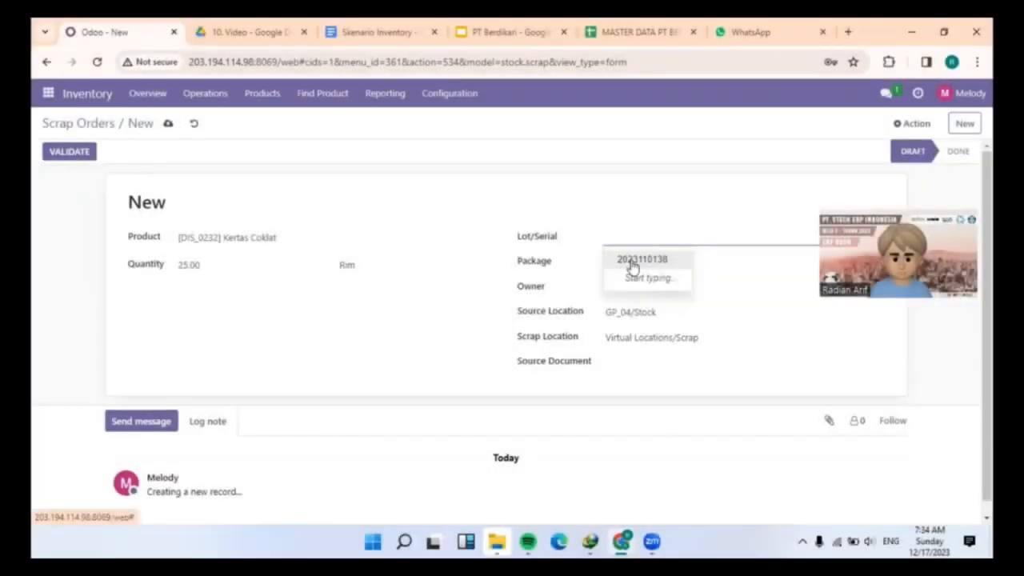
click(632, 264)
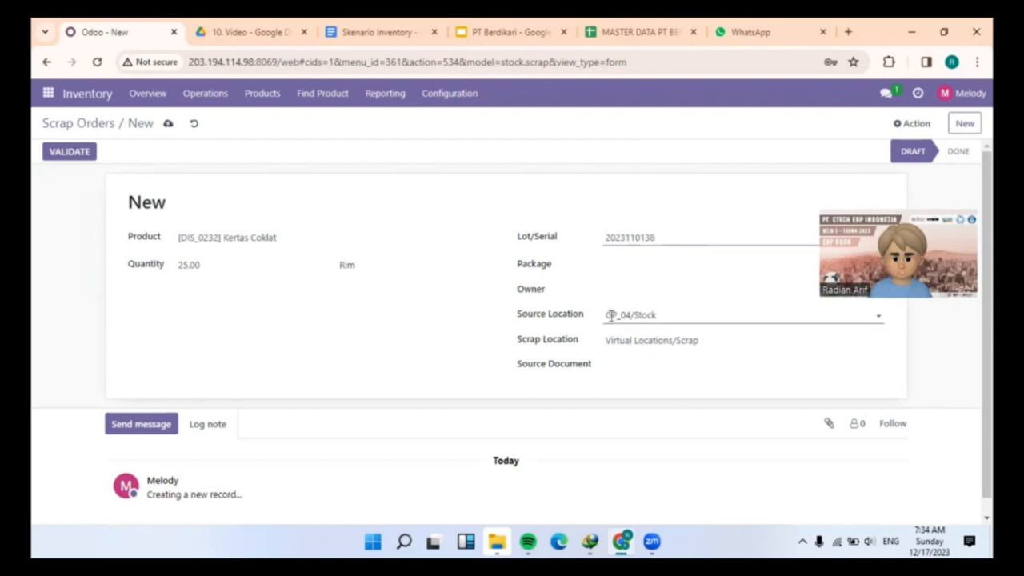
click(69, 152)
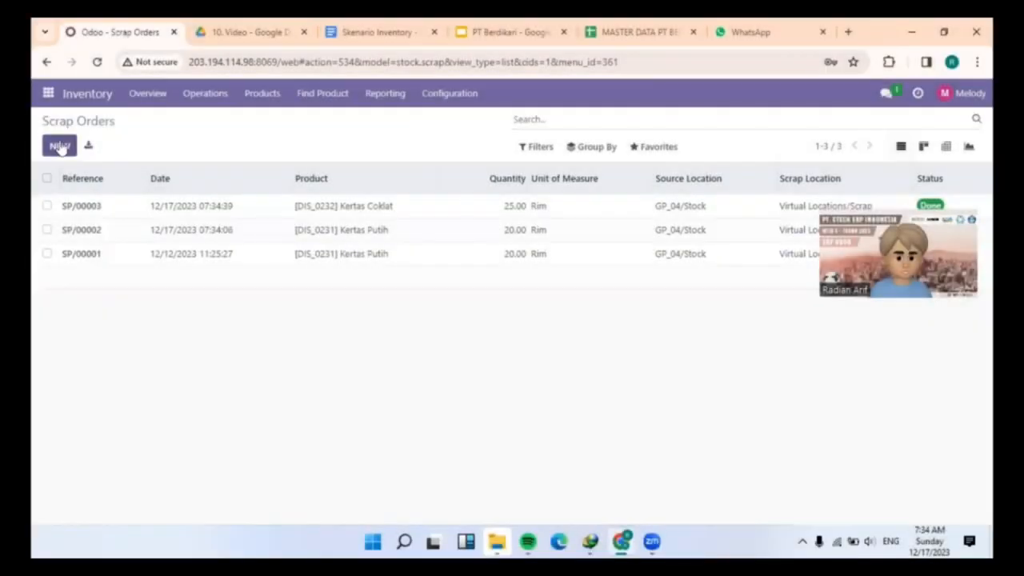
click(60, 146)
click(295, 237)
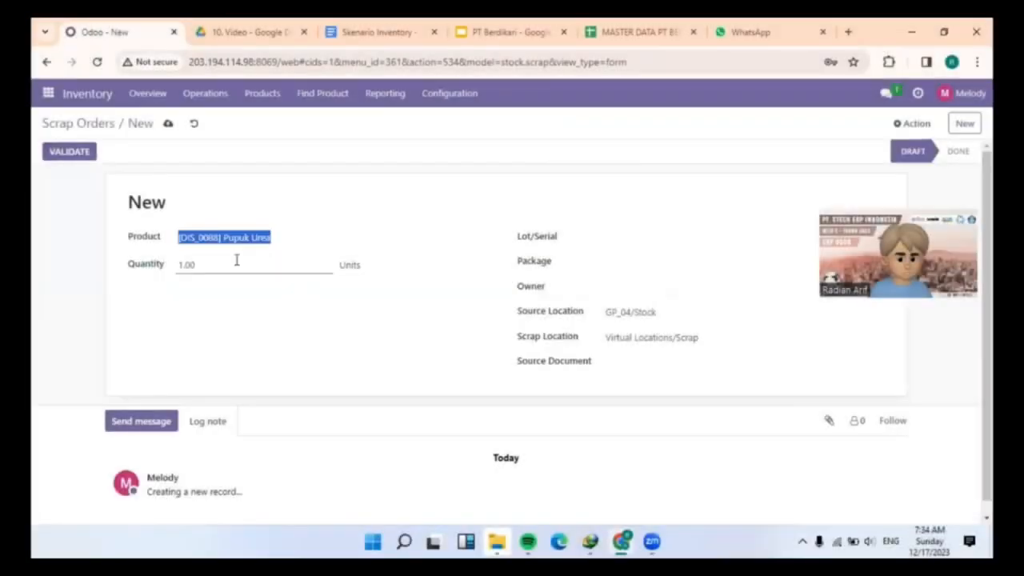
click(236, 260)
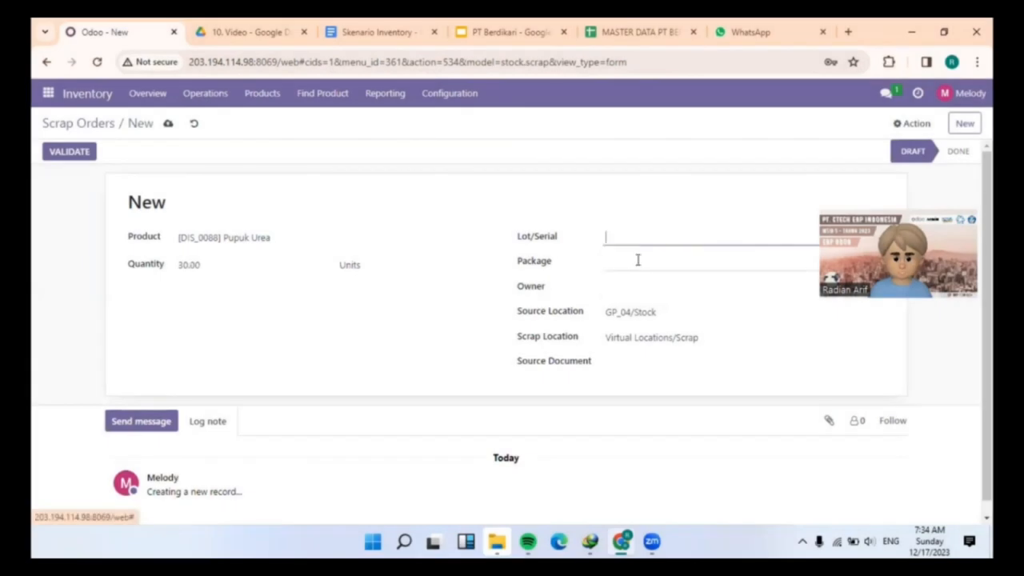
click(365, 304)
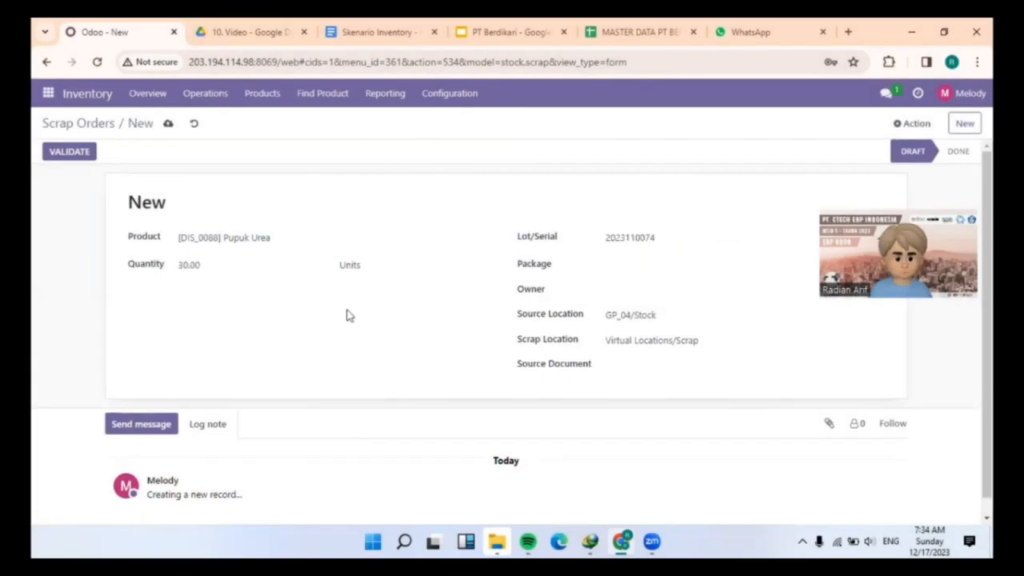
click(70, 152)
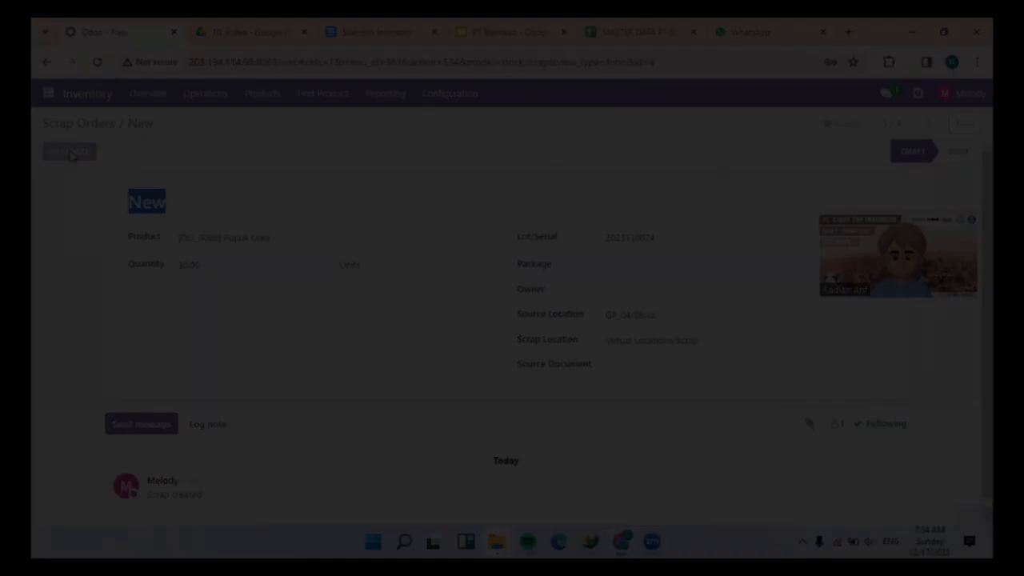
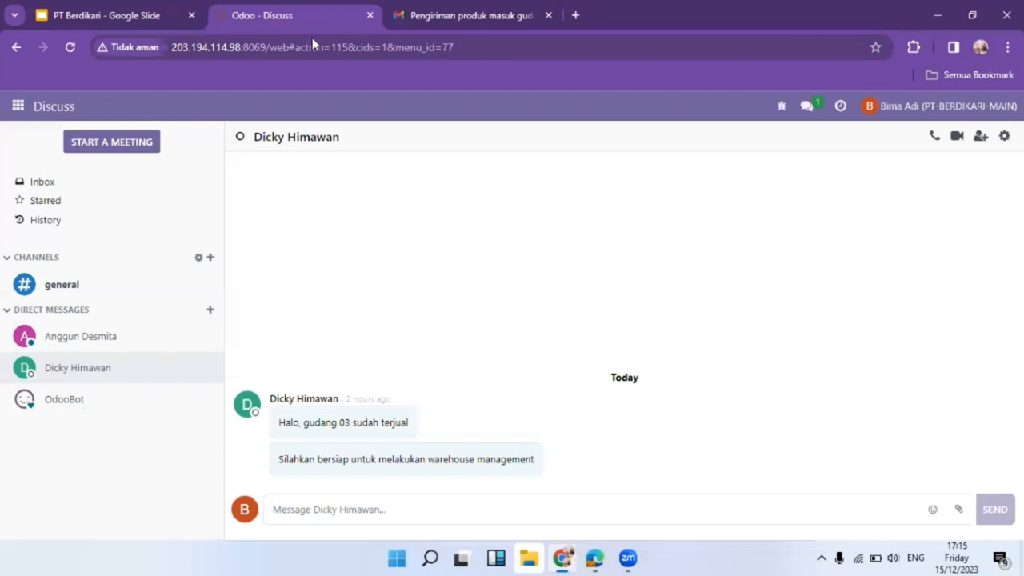
Preview the PT Sritex delivery note attachment in Gmail and zoom into its product table.
click(457, 15)
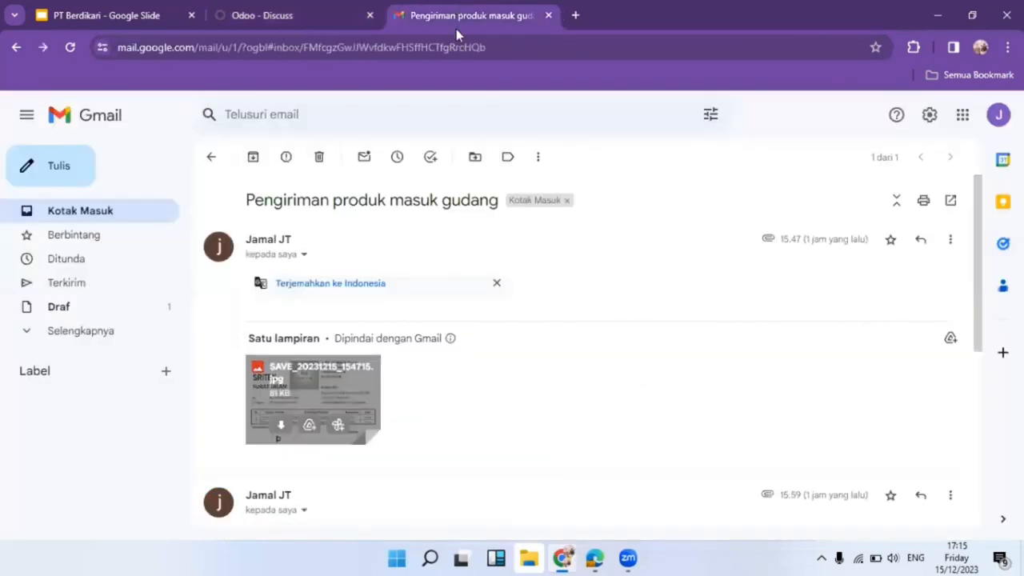
click(335, 387)
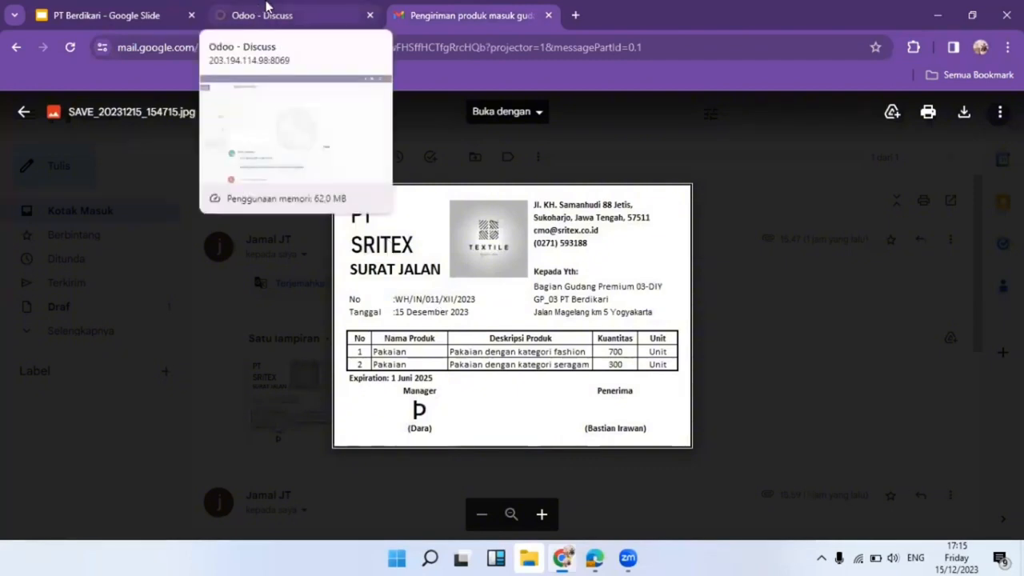
click(267, 14)
click(444, 8)
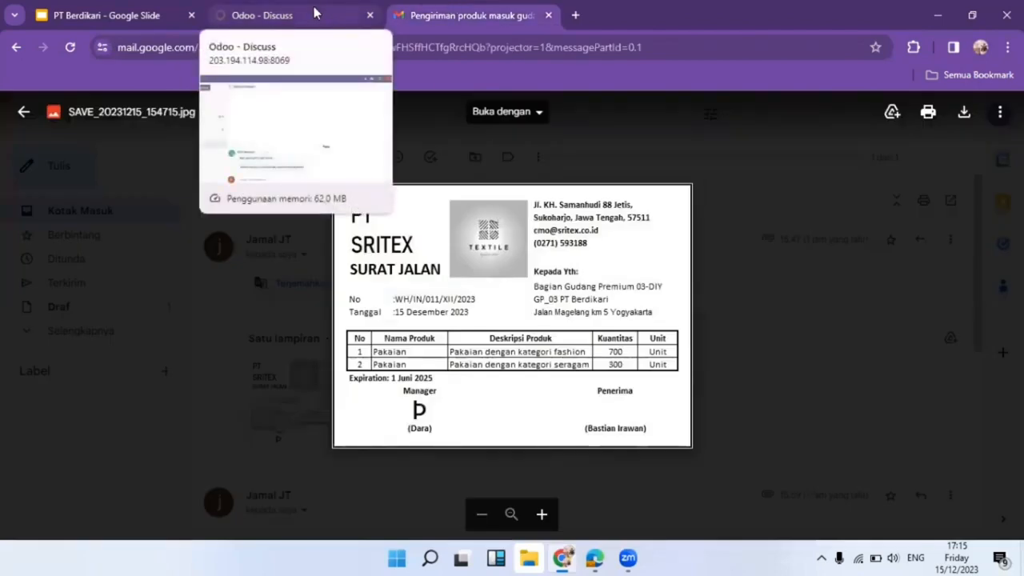
click(402, 355)
click(403, 355)
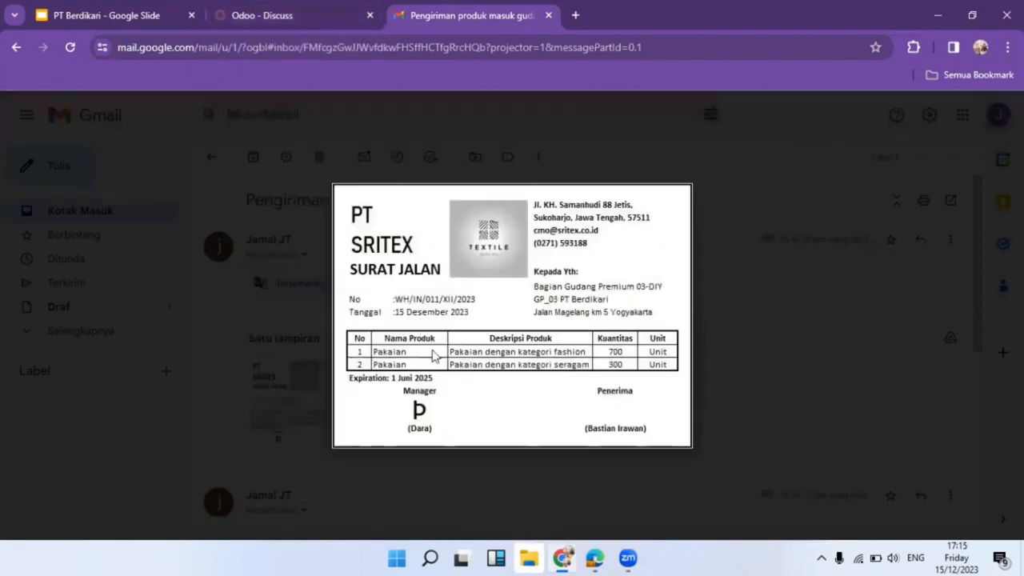
Open Odoo's Inventory Products list, then go back to the delivery note and minimize the browser.
click(296, 9)
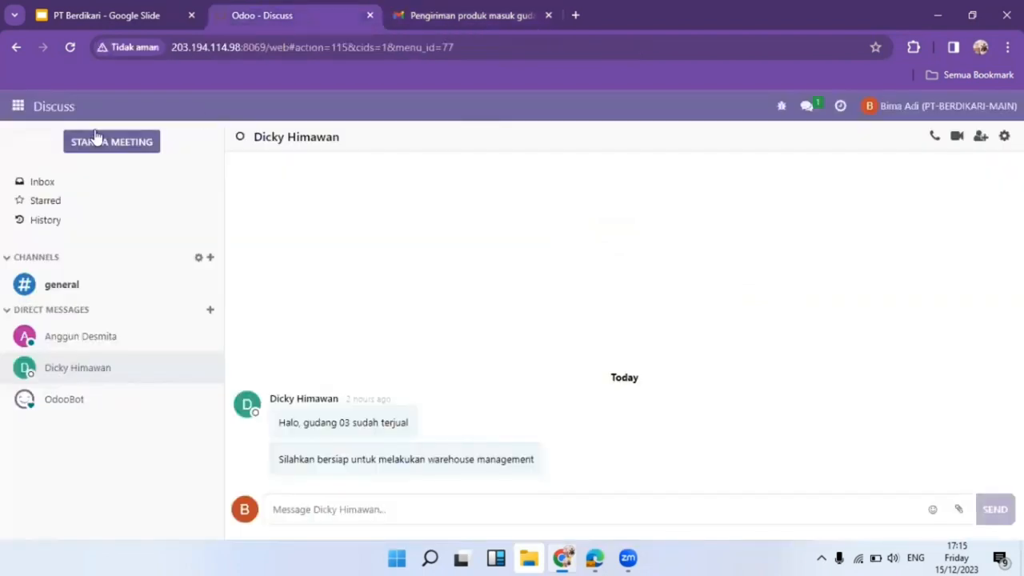
click(17, 110)
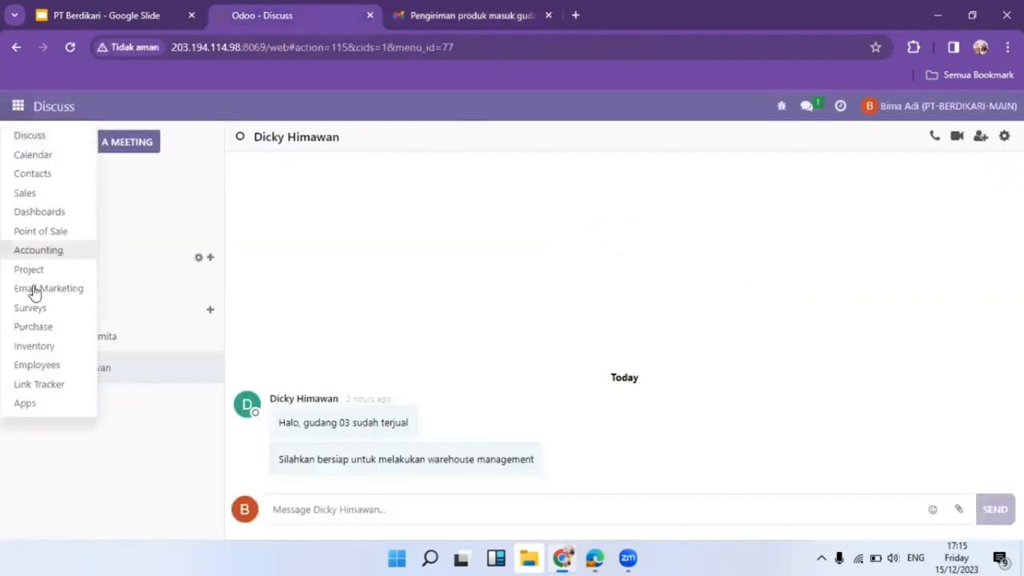
click(49, 355)
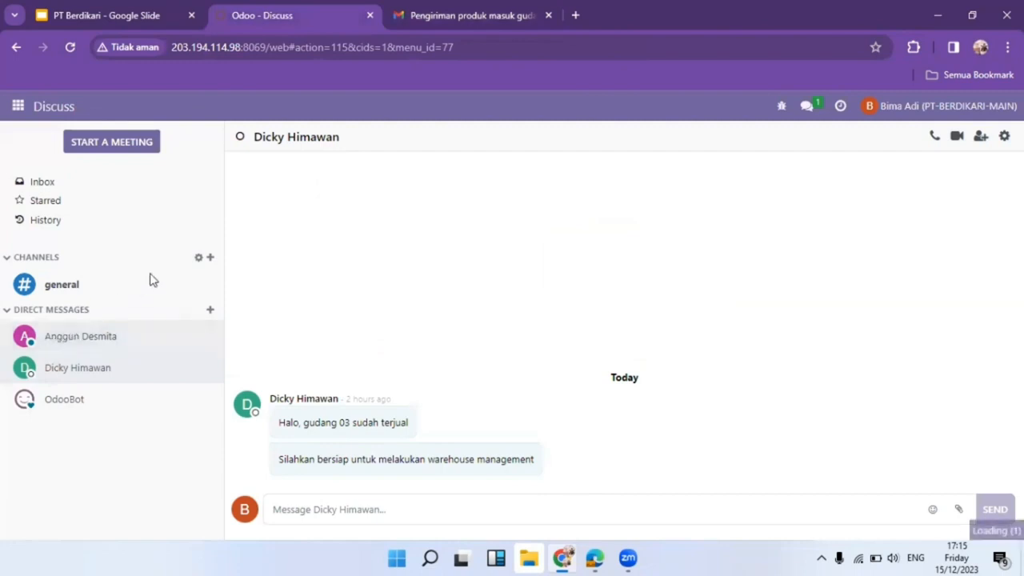
click(246, 107)
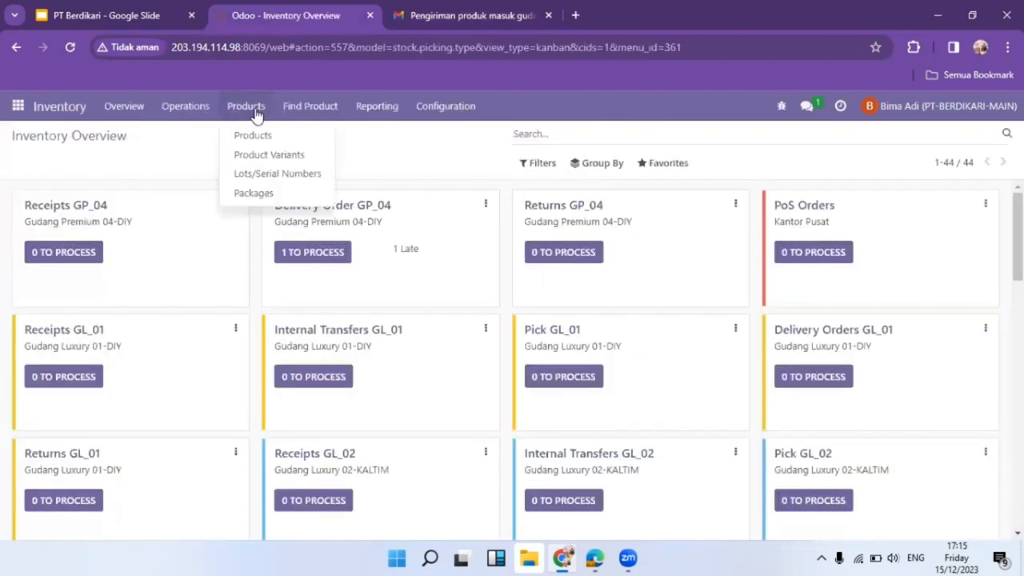
click(254, 133)
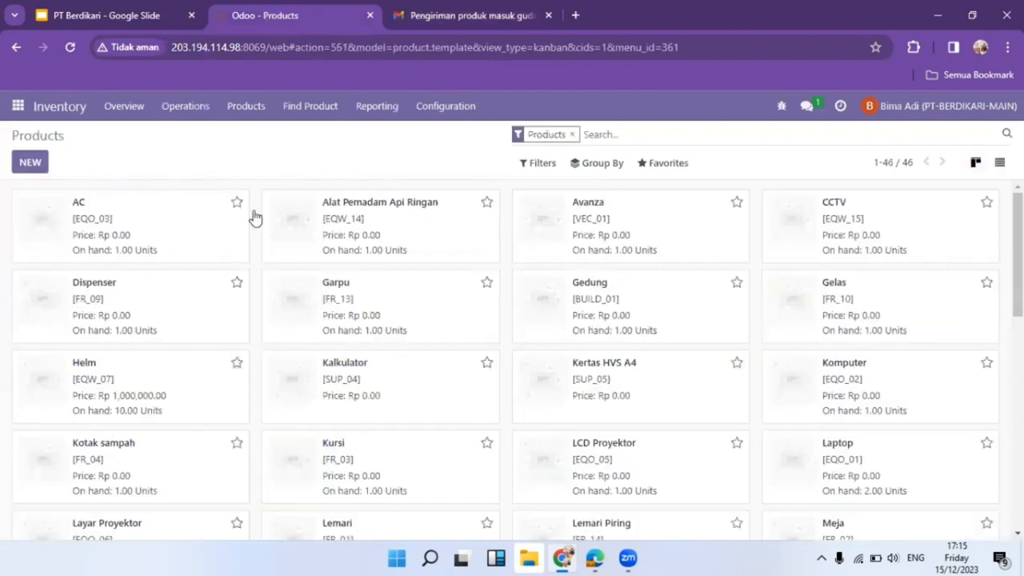
click(496, 14)
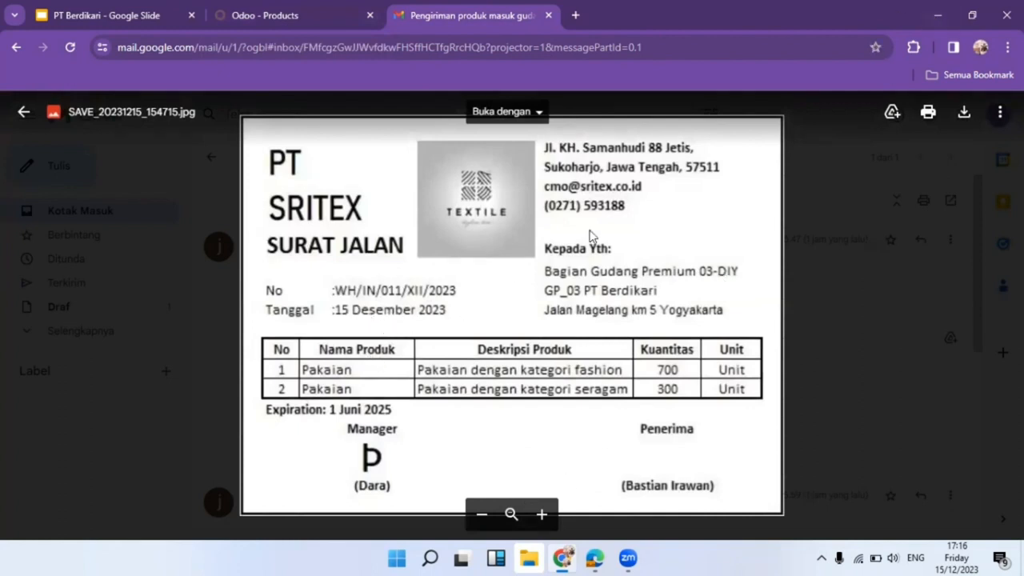
click(938, 15)
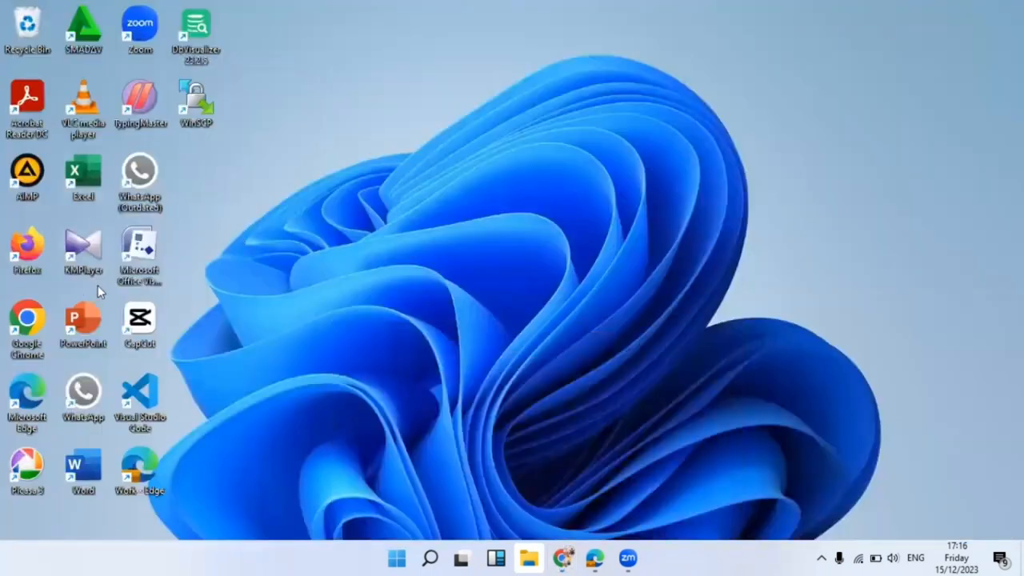
Check the Pakaian row in PT Sritex.xlsx in Excel, then restore the browser.
double_click(77, 163)
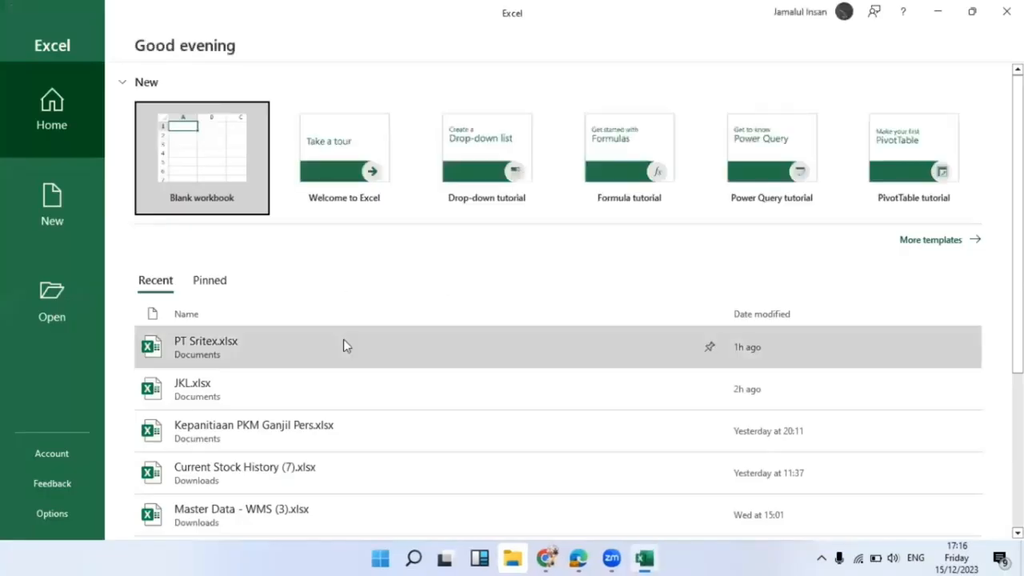
click(345, 344)
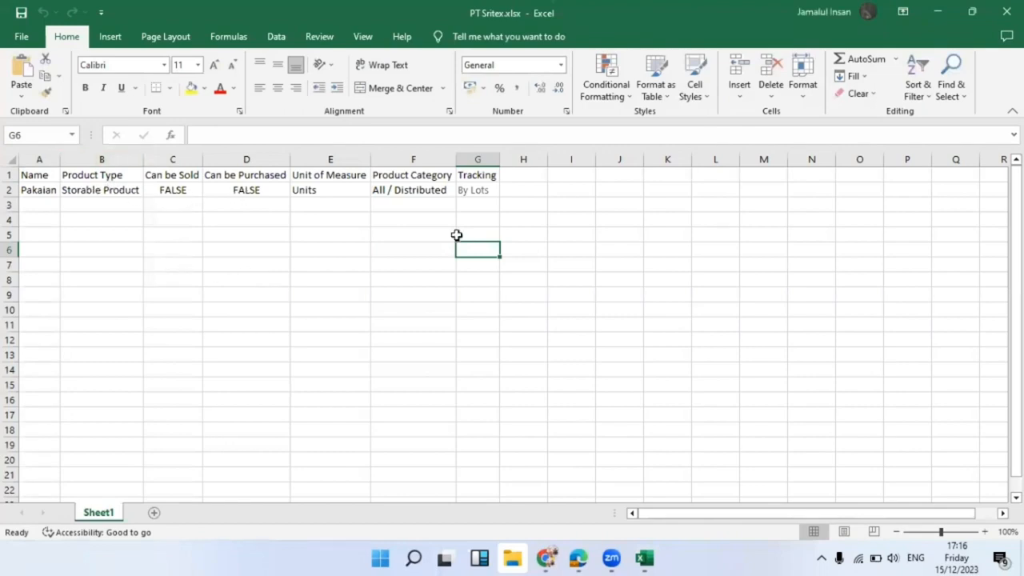
click(943, 8)
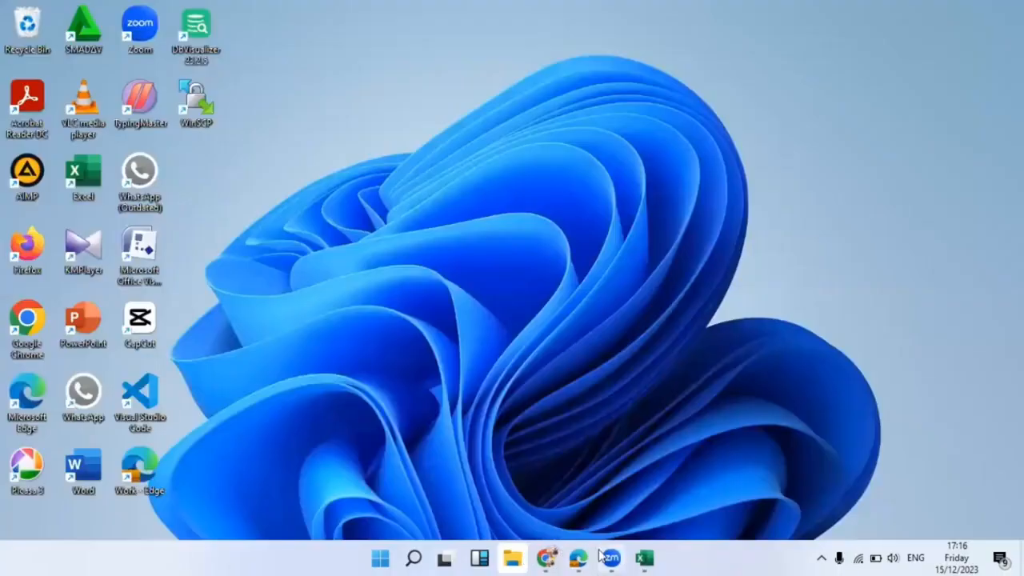
click(543, 557)
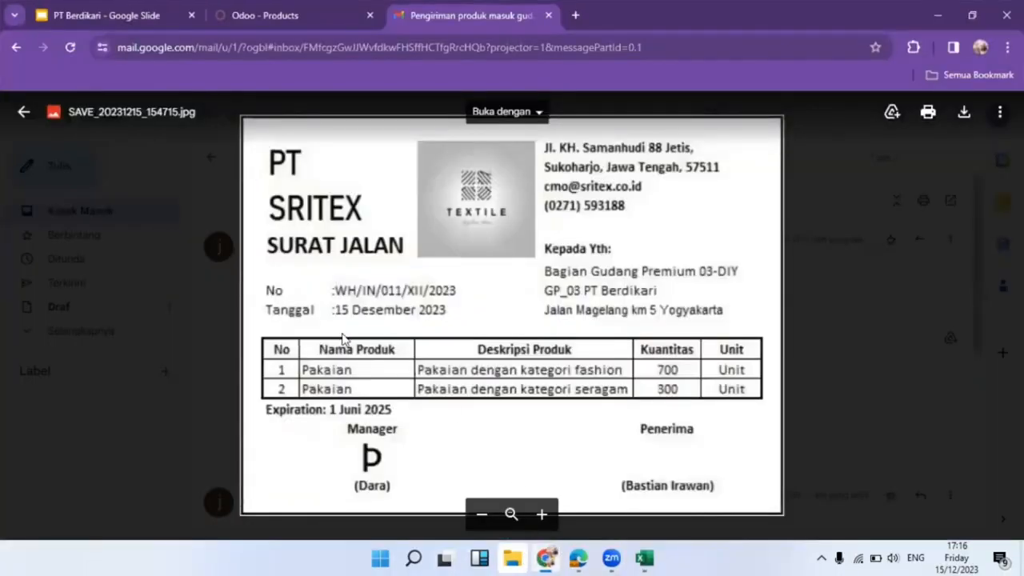
Import PT Sritex.xlsx into Odoo Products, testing the mapping before importing the Pakaian record.
click(334, 9)
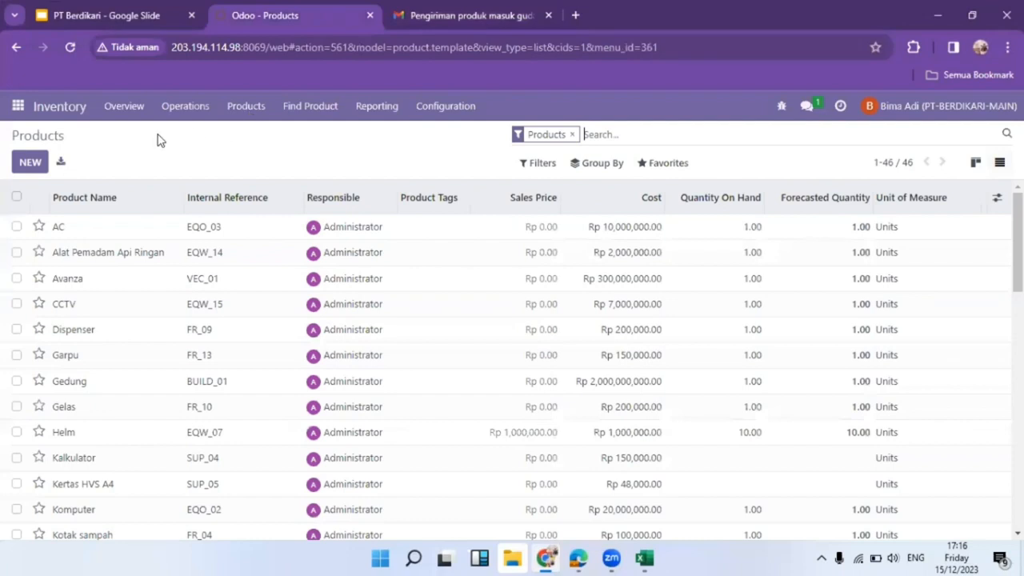
click(663, 163)
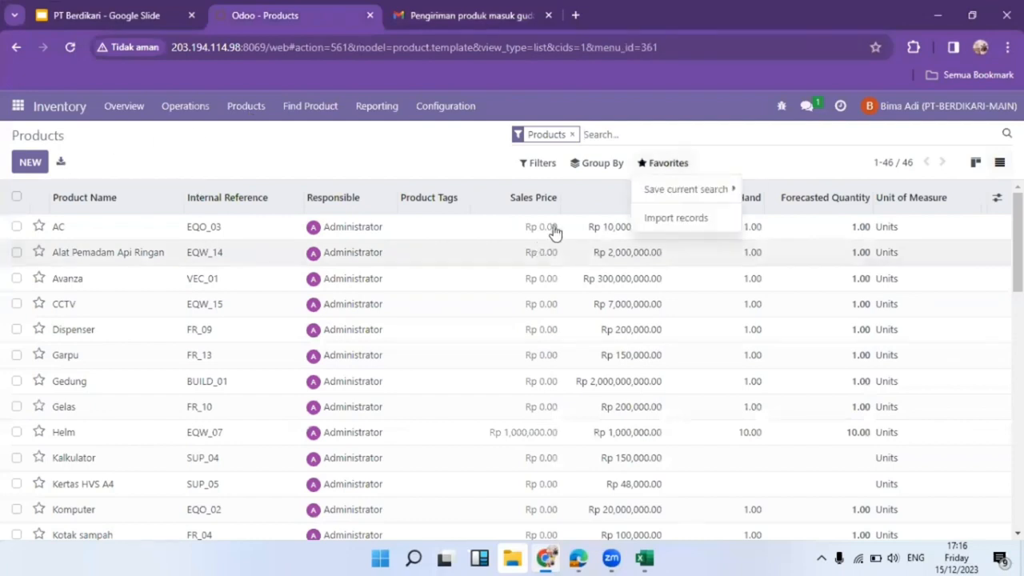
click(676, 218)
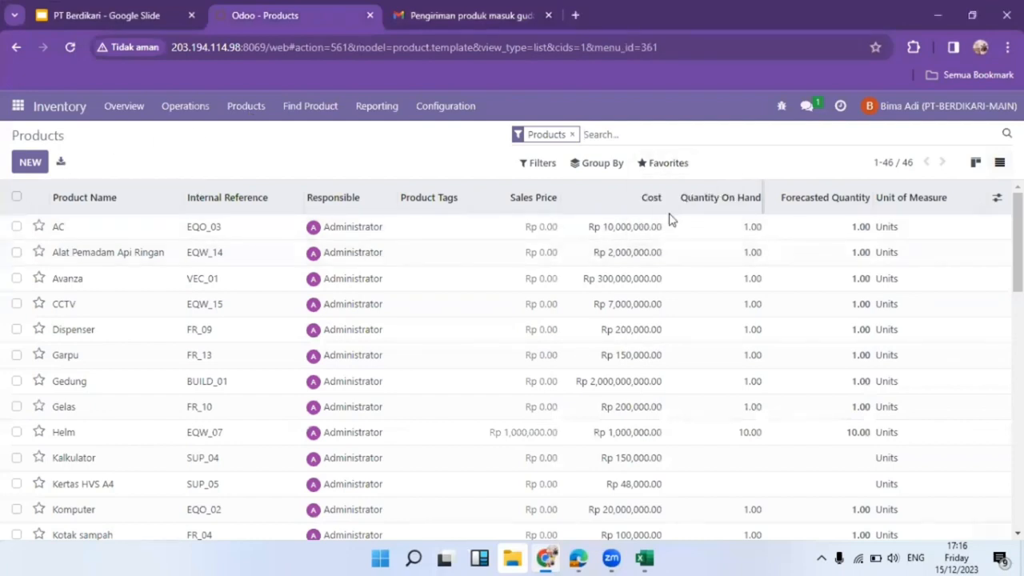
click(50, 161)
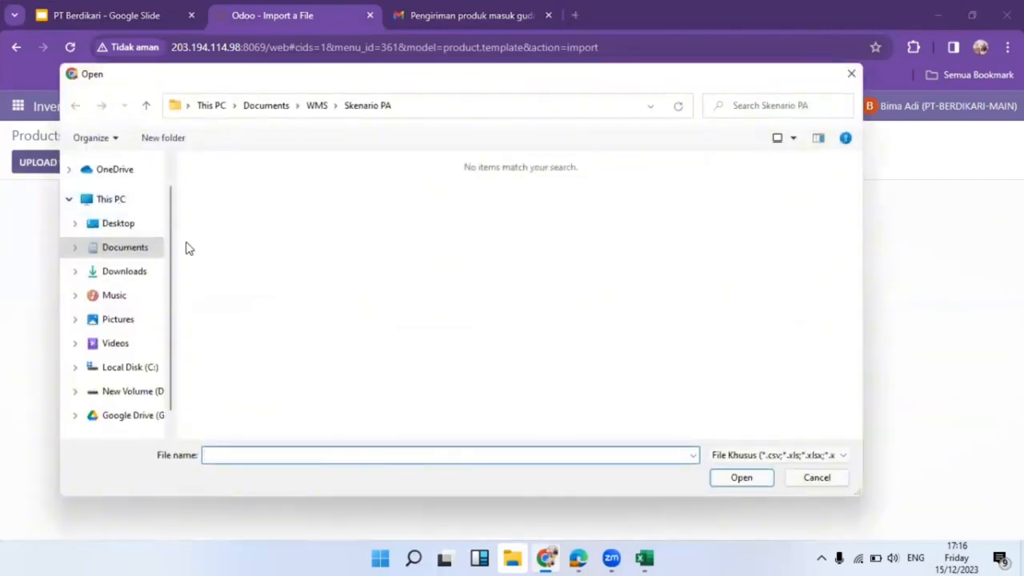
click(140, 249)
scroll(323, 185, up, 5)
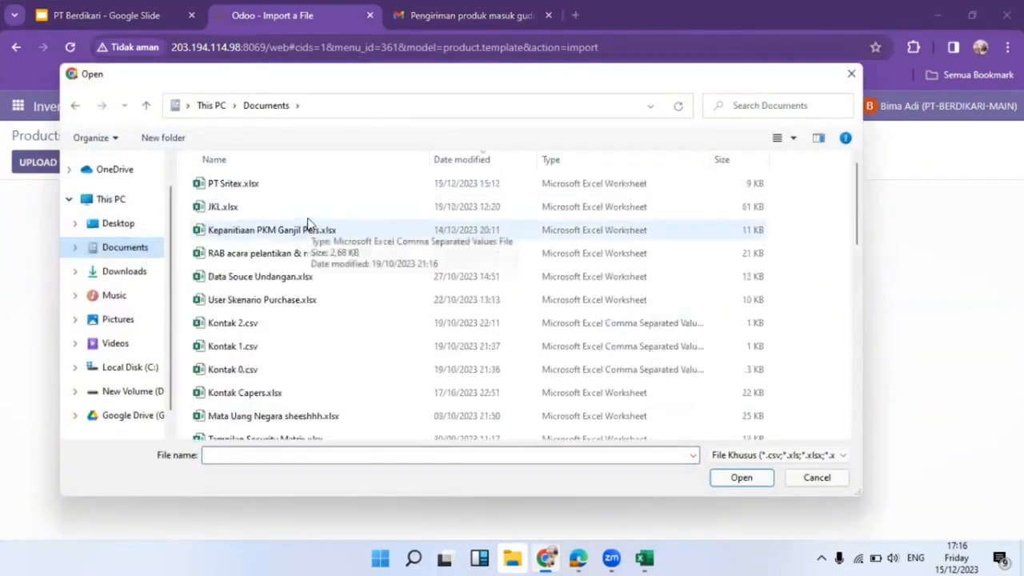
click(322, 192)
double_click(322, 192)
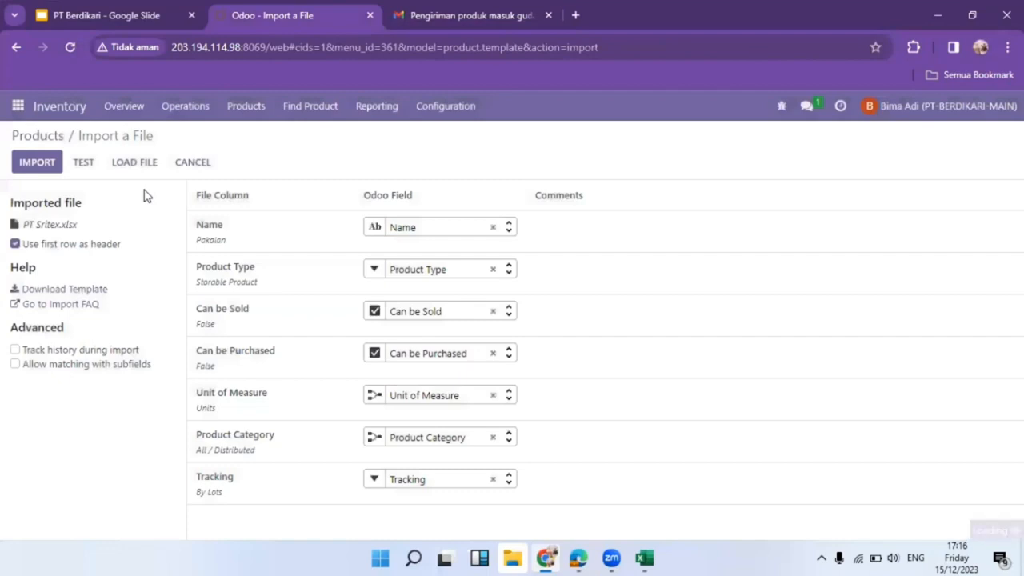
click(84, 162)
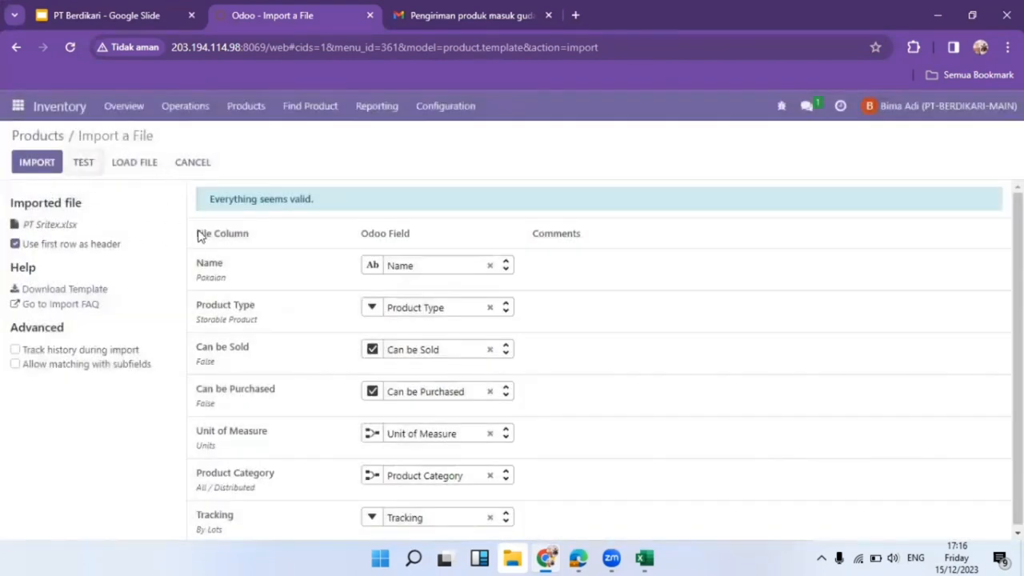
click(37, 162)
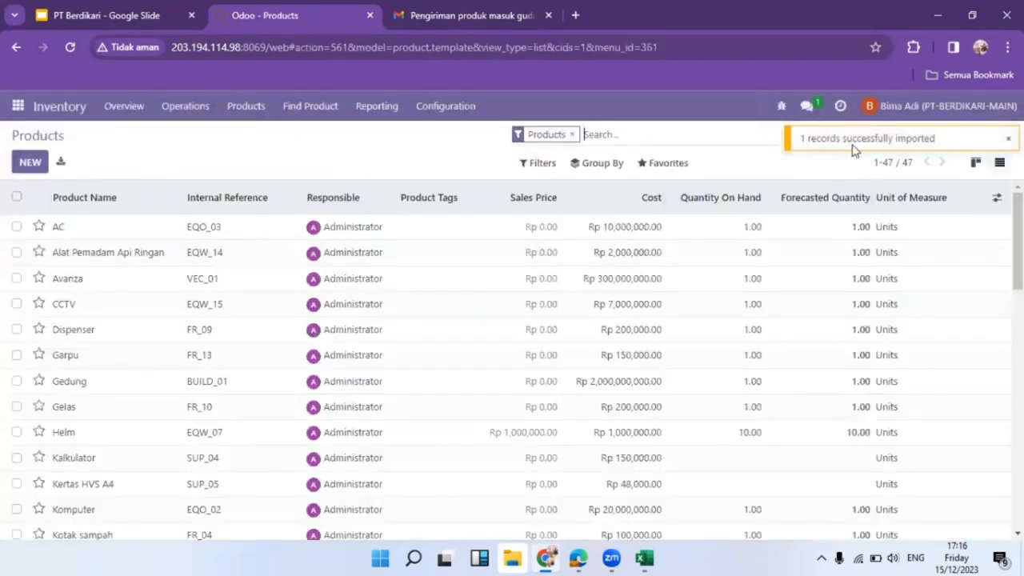
click(574, 135)
On the Pakaian product, drop the PPN OUT 11% tax, clear the 1.00 sales price, and view Attributes & Variants.
text(pakai)
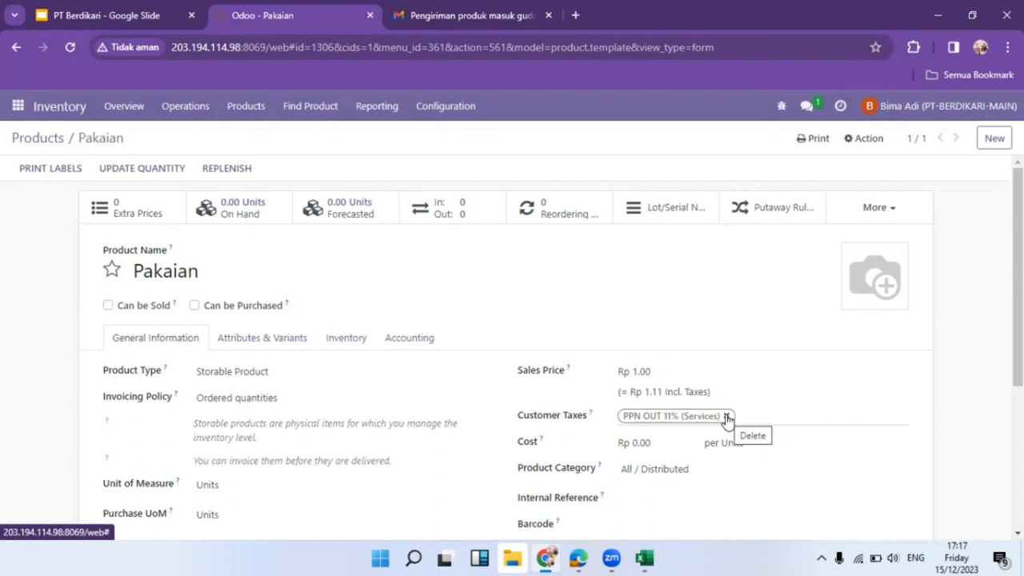
click(727, 418)
drag(679, 371, 621, 377)
key(BackSpace)
click(612, 332)
scroll(614, 334, down, 2)
scroll(616, 338, up, 2)
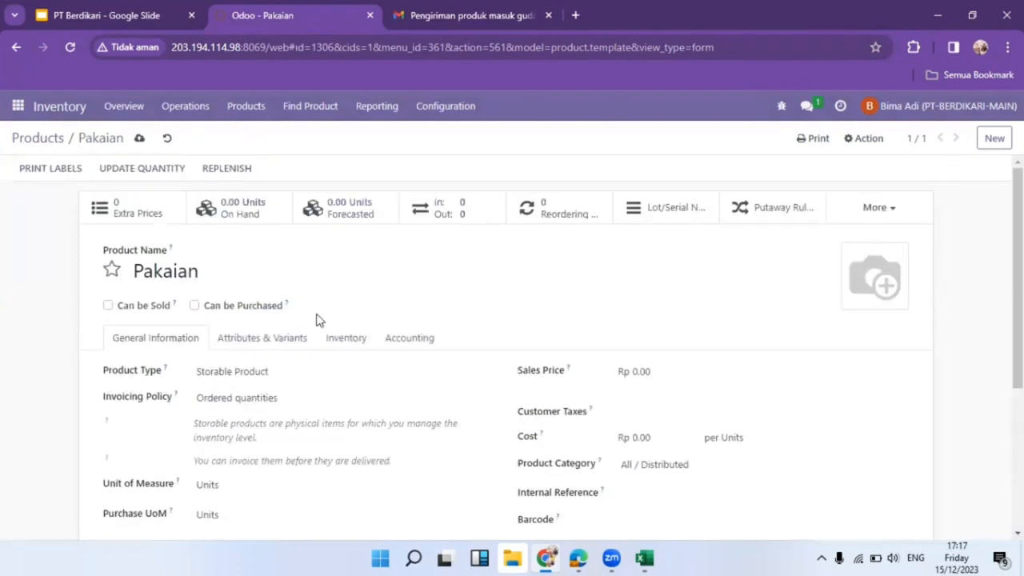
click(285, 336)
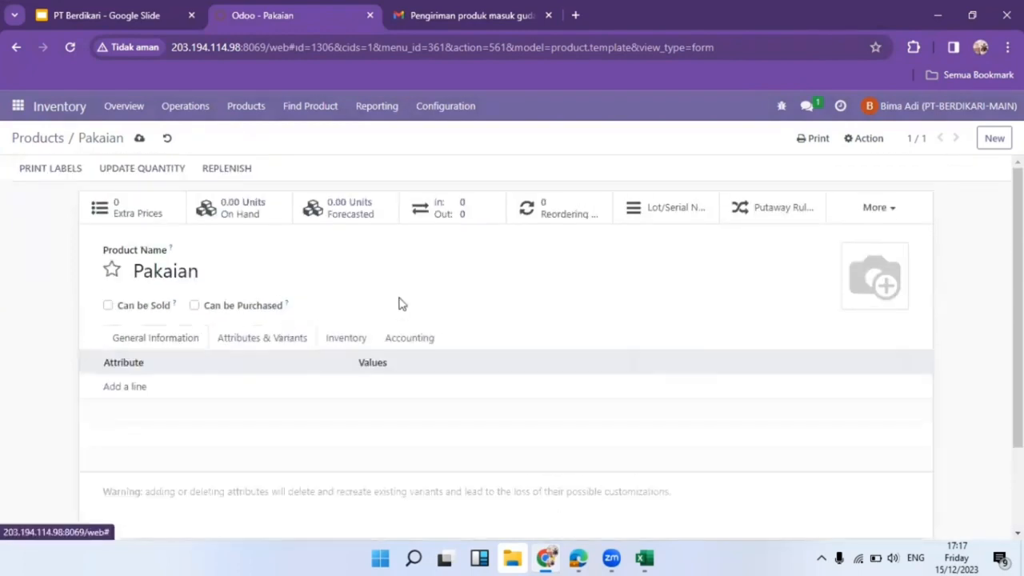
click(456, 15)
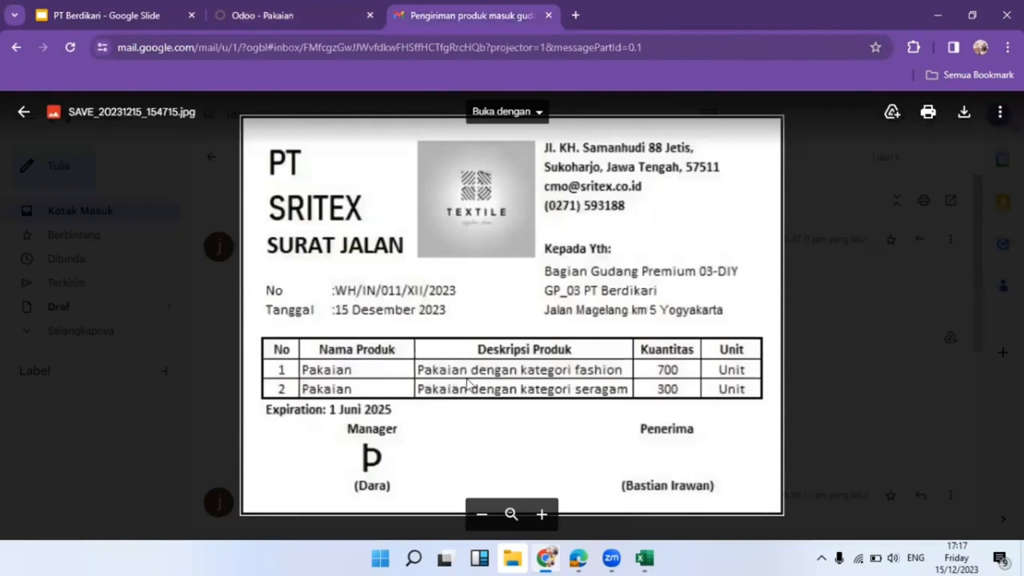
click(311, 7)
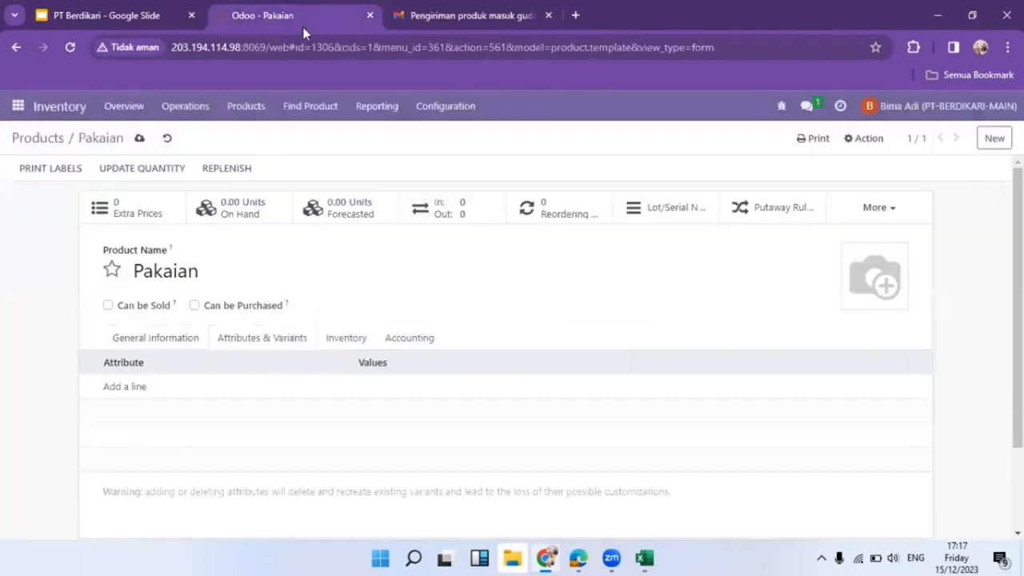
Add a Category attribute line with the values Fashion and Seragam.
click(135, 389)
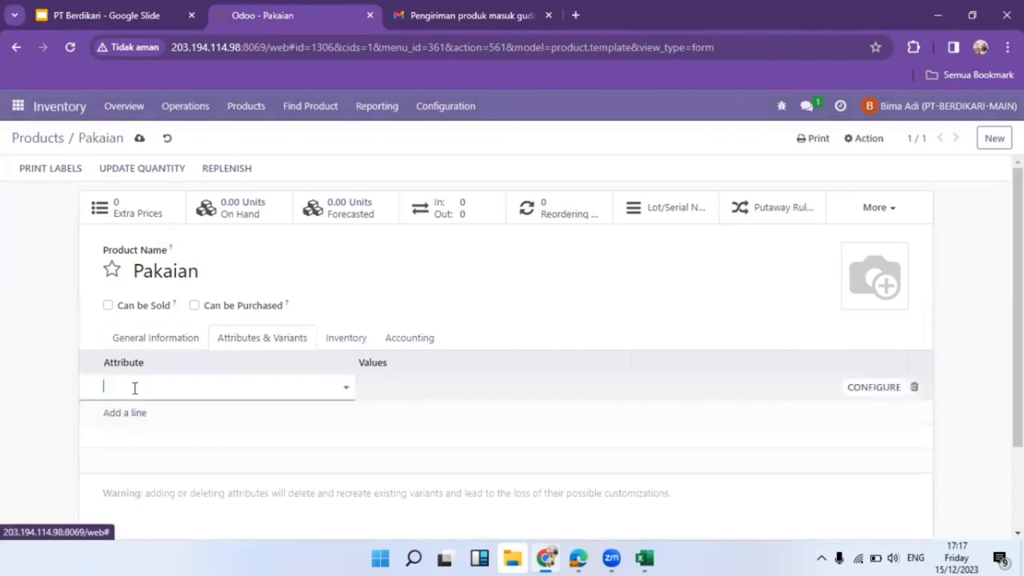
click(490, 389)
click(436, 410)
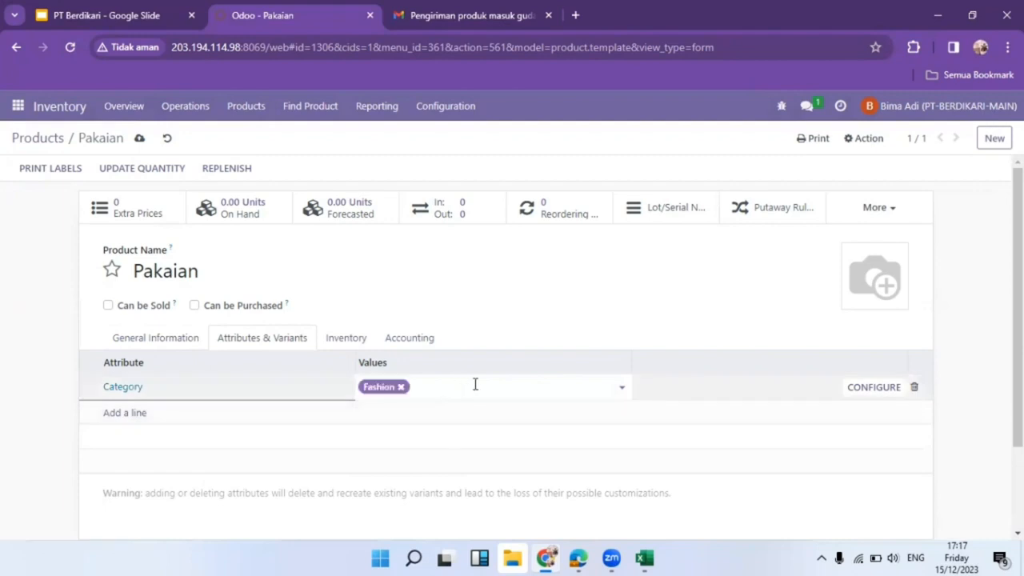
click(475, 385)
click(466, 412)
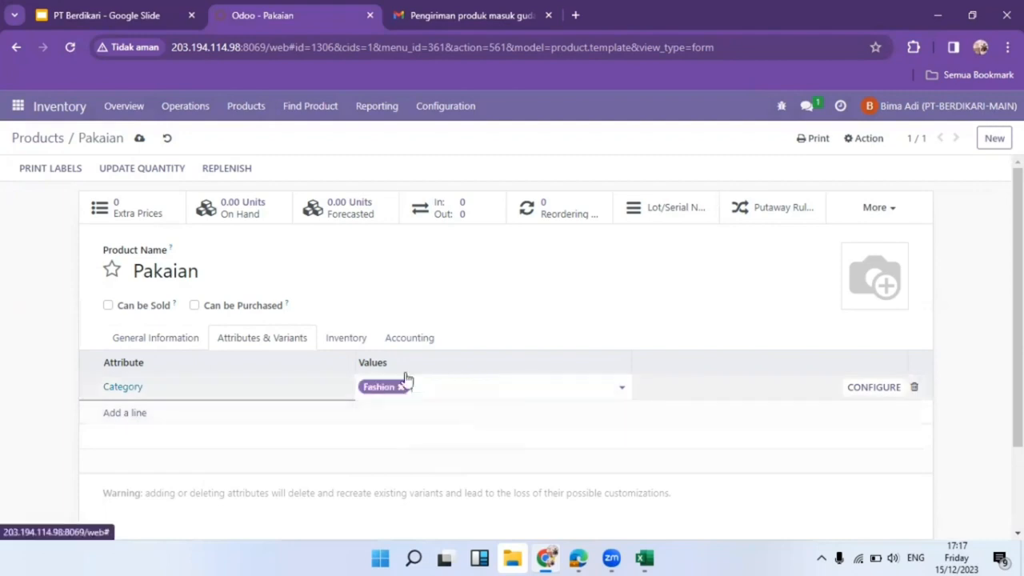
Replace Buy with the Gudang Premium 03-DIY receipt and delivery routes, enable expiration dates, and save.
click(340, 338)
scroll(438, 361, down, 1)
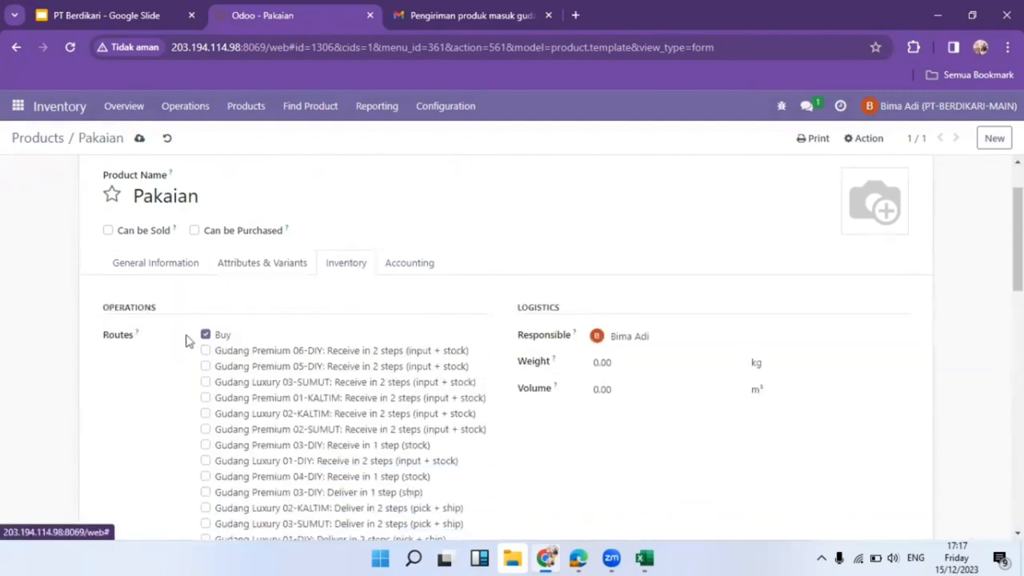
click(207, 336)
scroll(304, 352, down, 2)
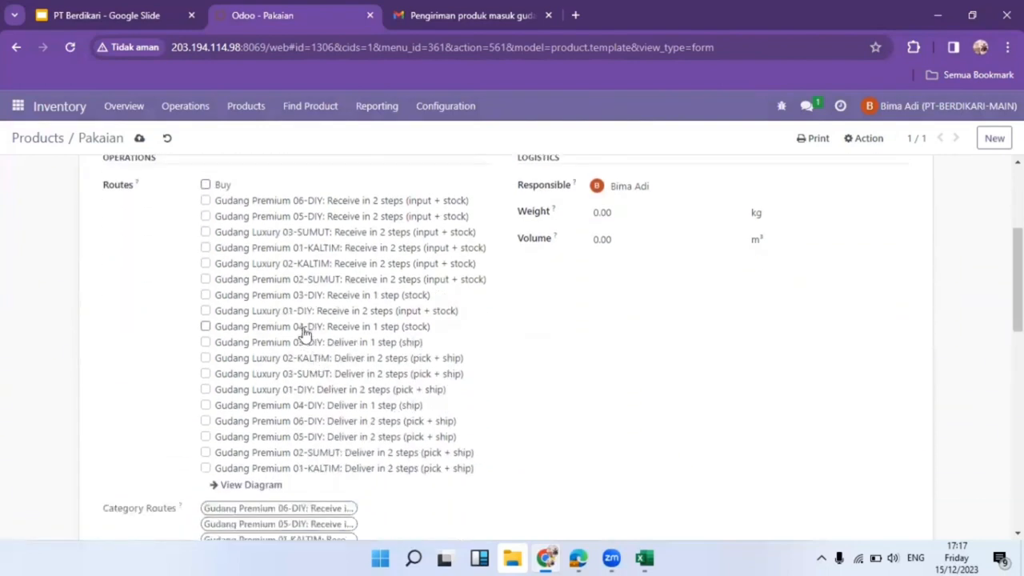
click(304, 344)
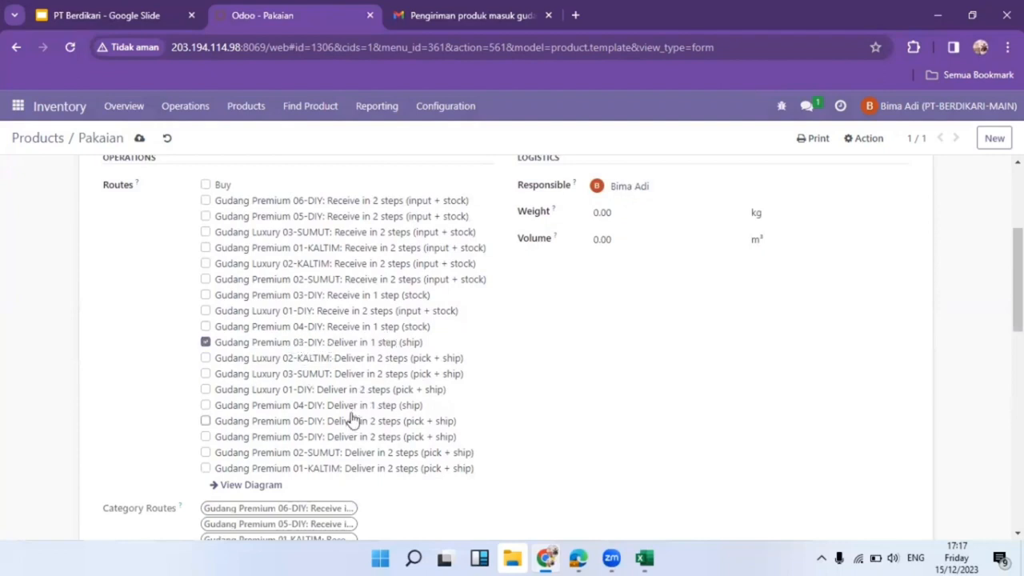
click(306, 298)
scroll(315, 340, down, 5)
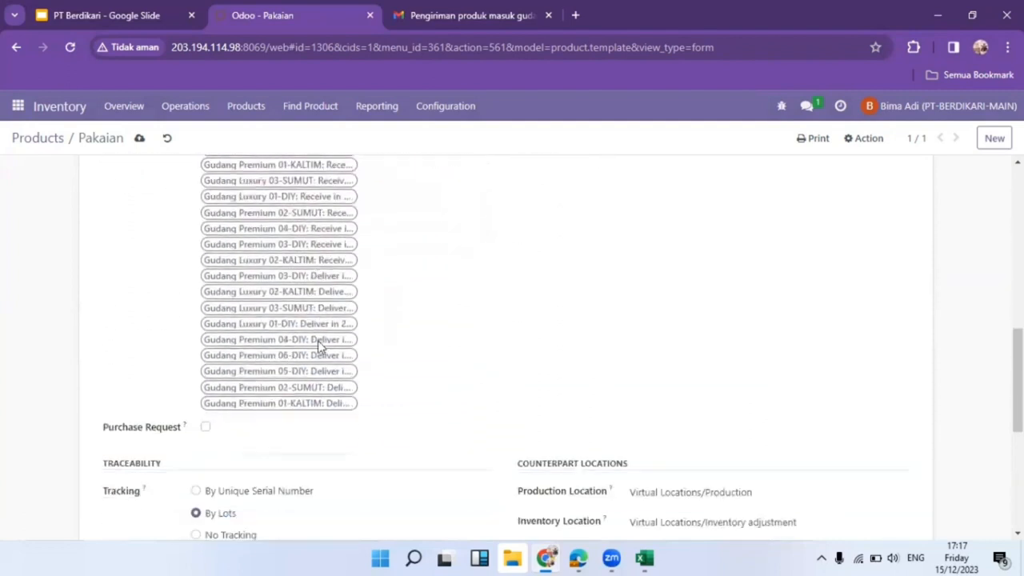
scroll(318, 346, down, 3)
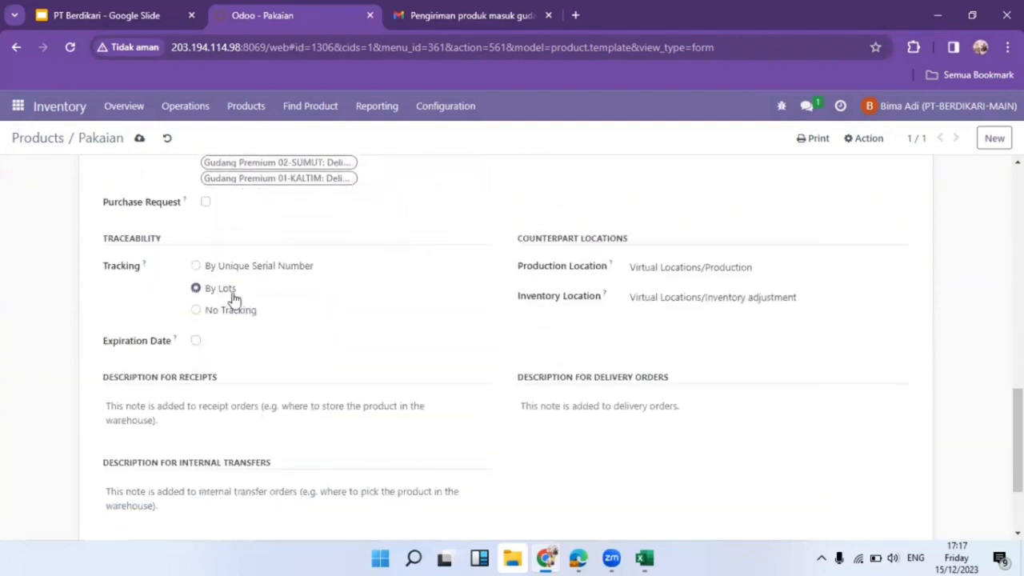
click(196, 342)
scroll(380, 257, up, 10)
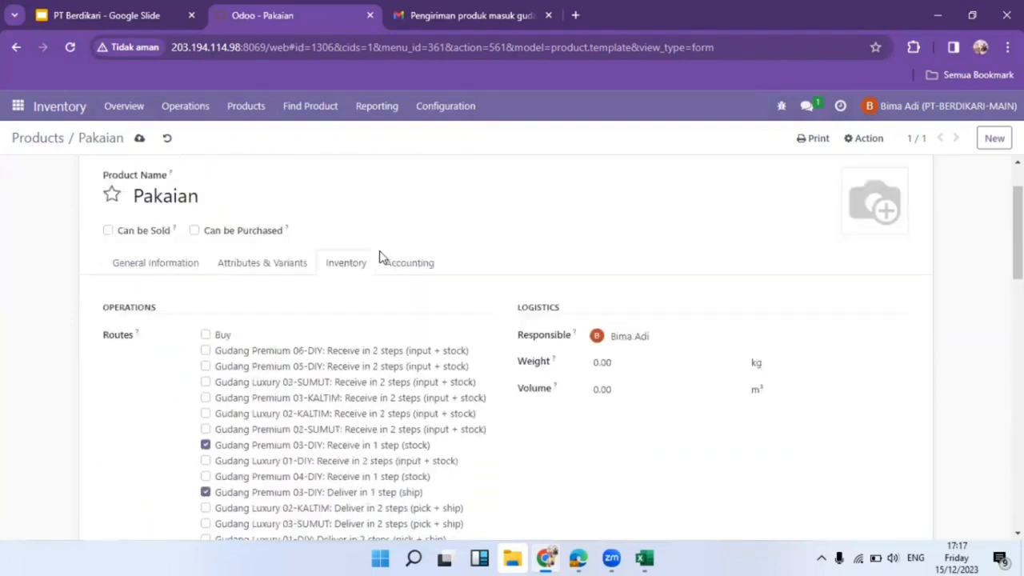
click(139, 139)
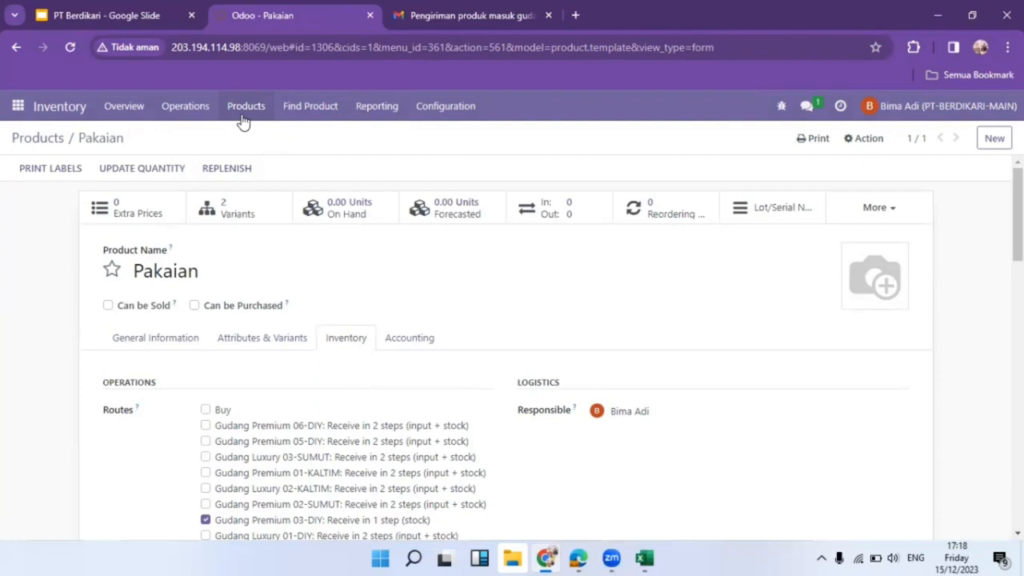
Open the Product Variants list and the Pakaian (Fashion) variant's barcode field.
click(245, 121)
click(281, 152)
scroll(320, 292, down, 5)
scroll(322, 292, down, 10)
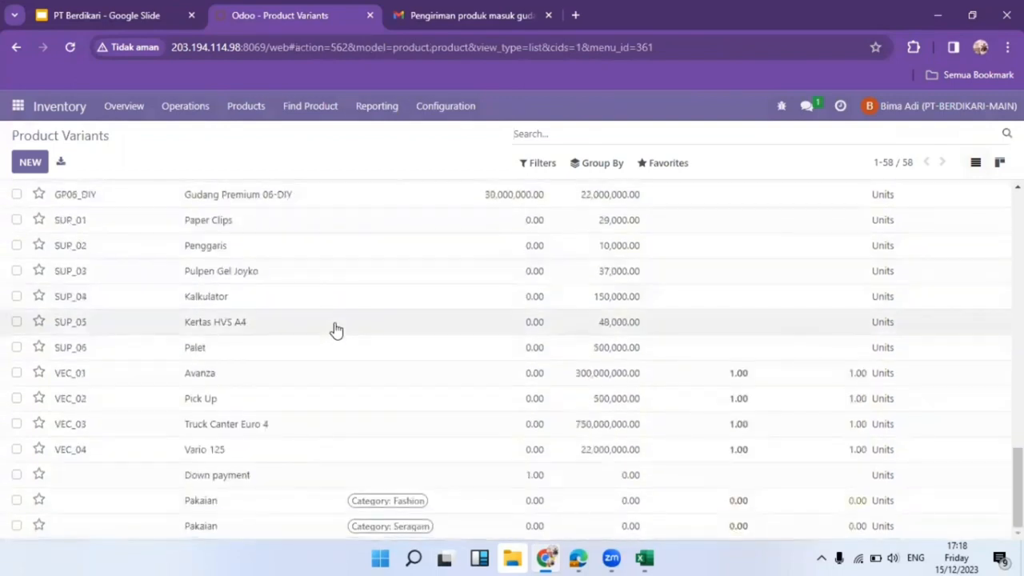
click(290, 498)
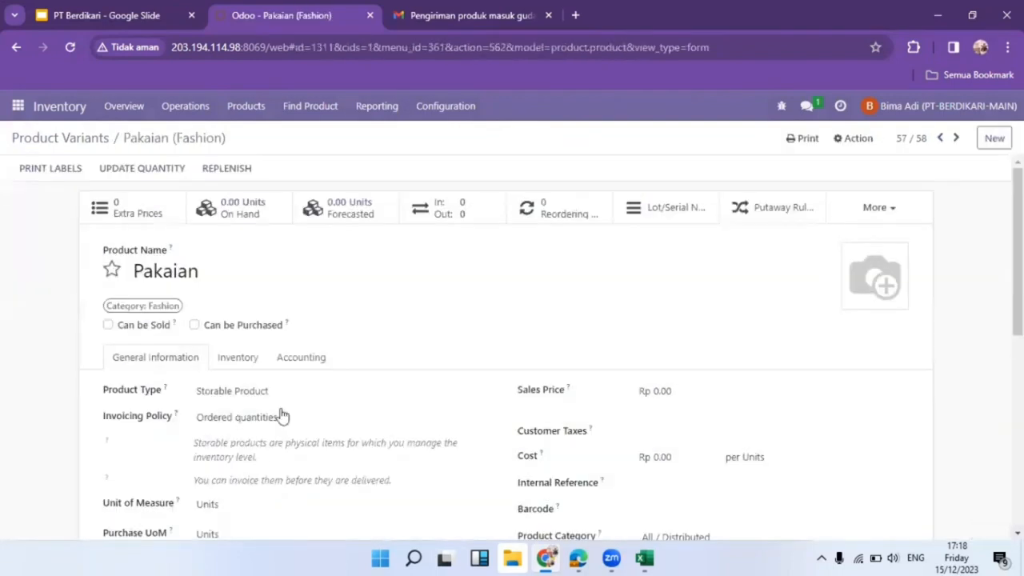
scroll(526, 400, down, 4)
scroll(593, 346, up, 3)
click(694, 362)
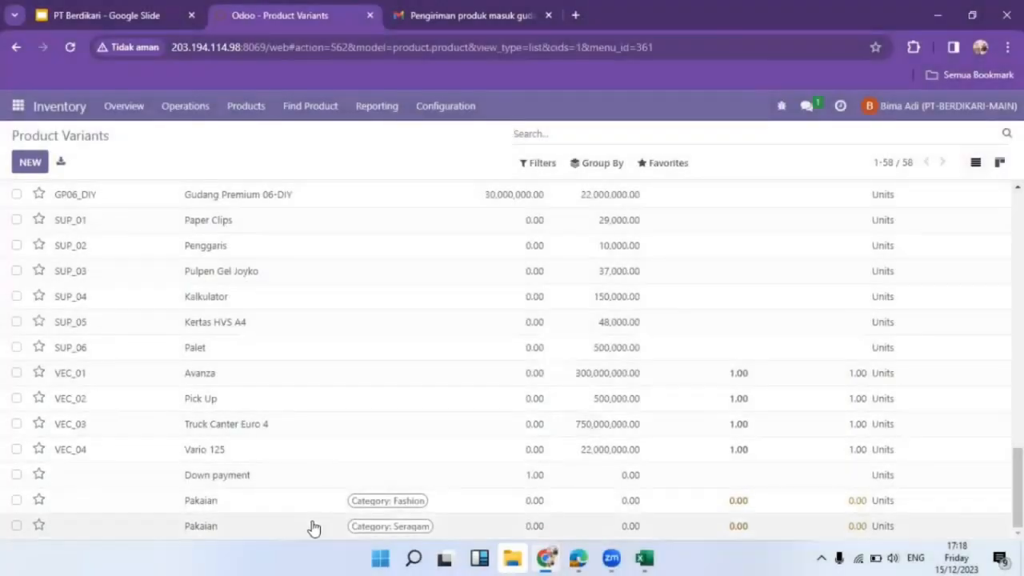
click(313, 528)
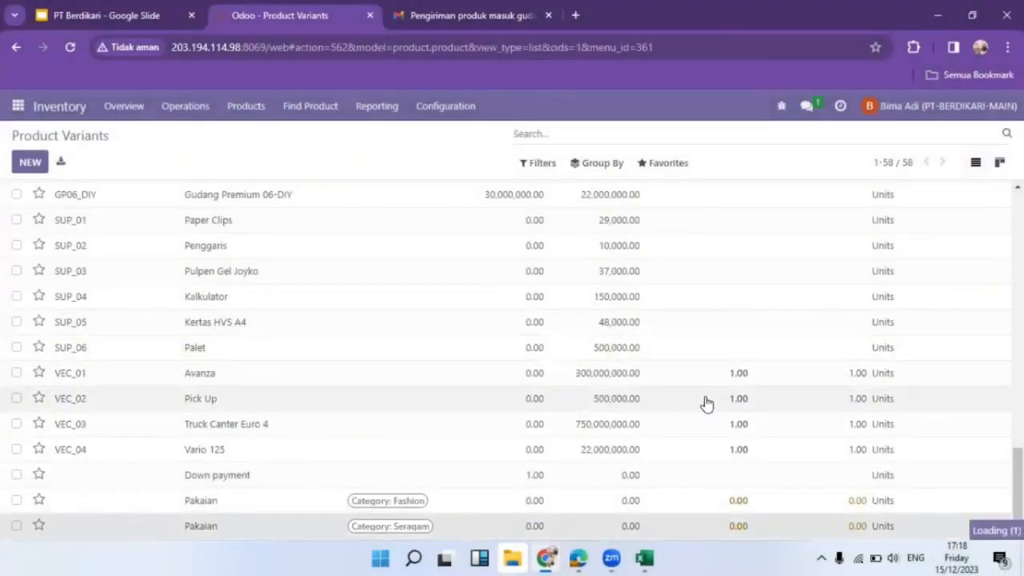
click(692, 353)
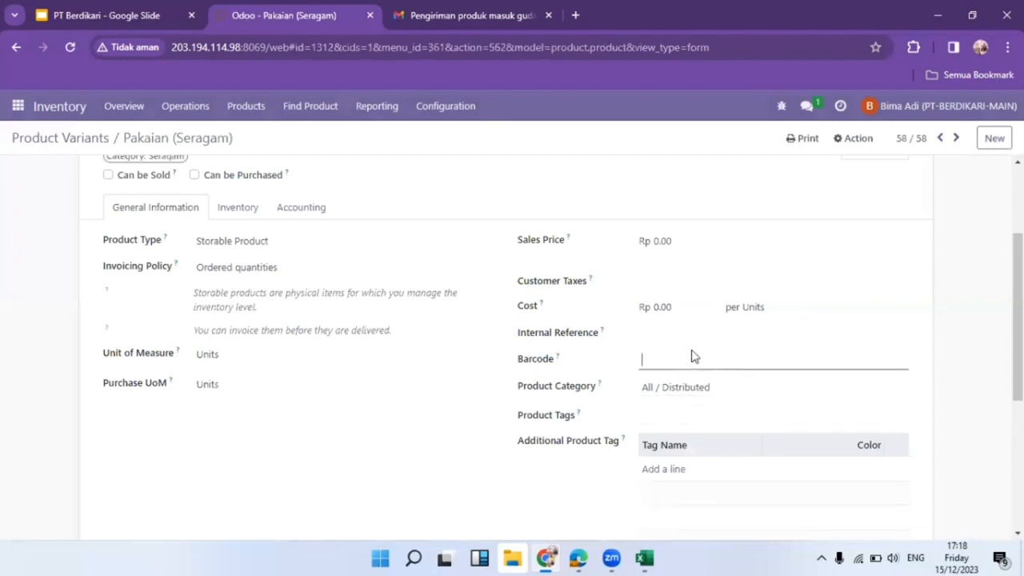
key(ctrl+v)
click(247, 139)
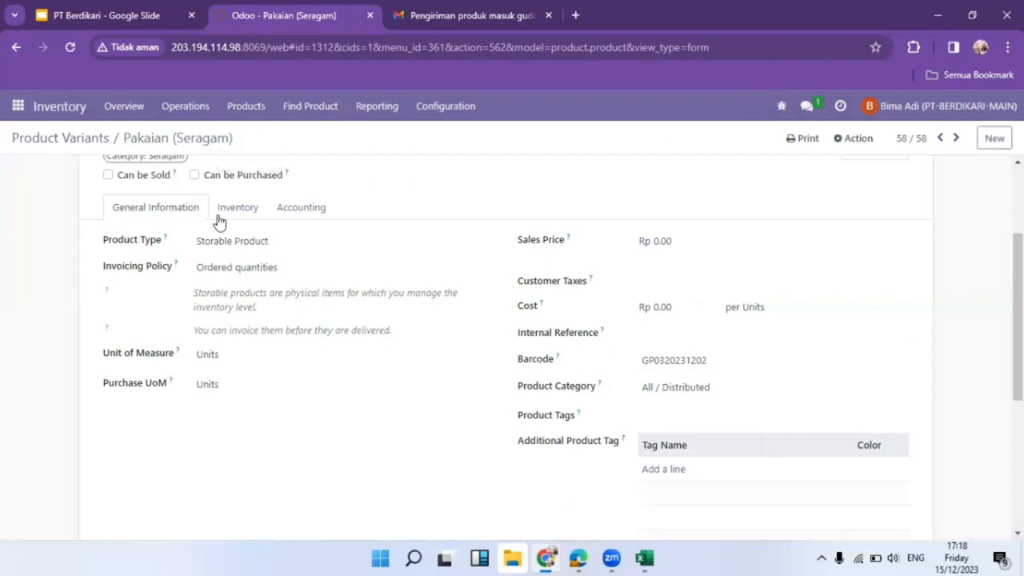
click(53, 142)
click(18, 105)
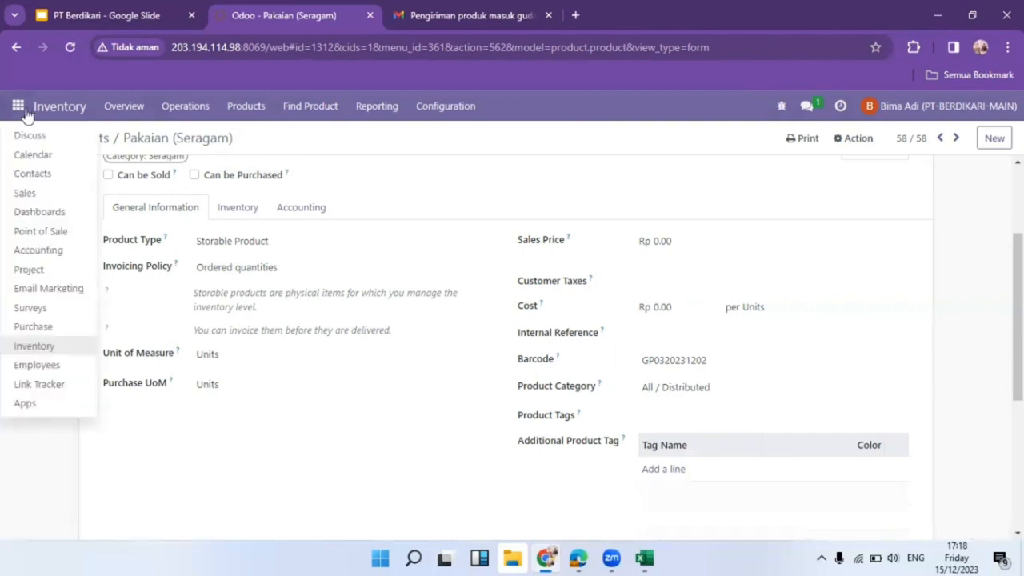
Message the warehouse colleague in Discuss to prepare the warehouse for incoming goods.
click(71, 140)
click(78, 338)
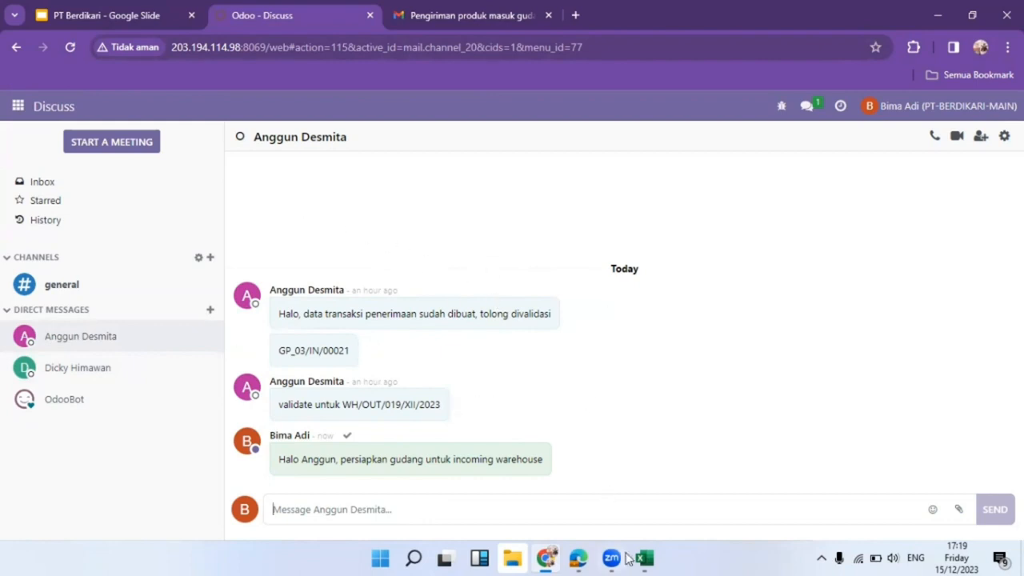
mouse_move(574, 560)
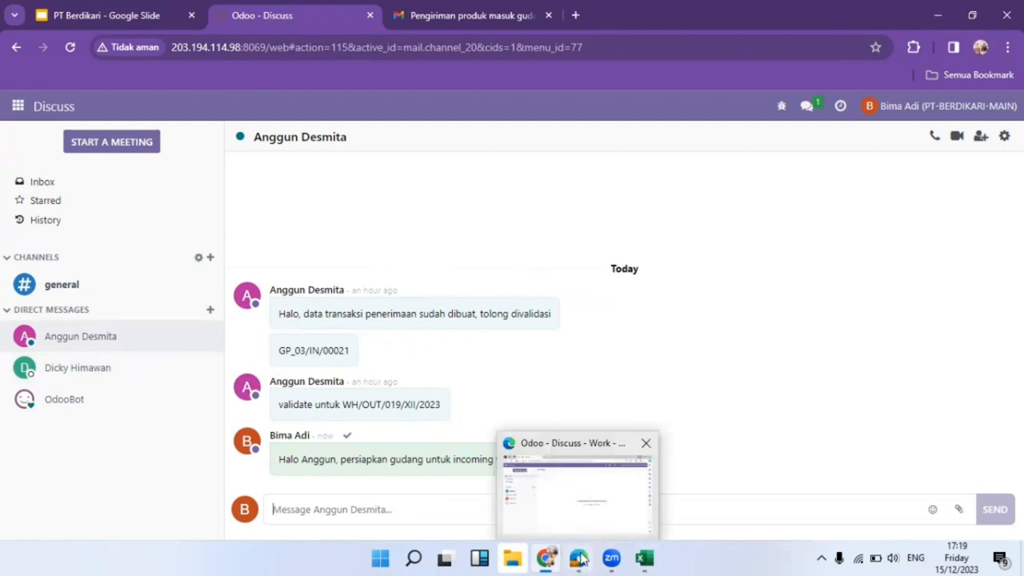
Send the PT Sritex Surat Jalan image in the chat and preview it from the colleague's account.
click(959, 512)
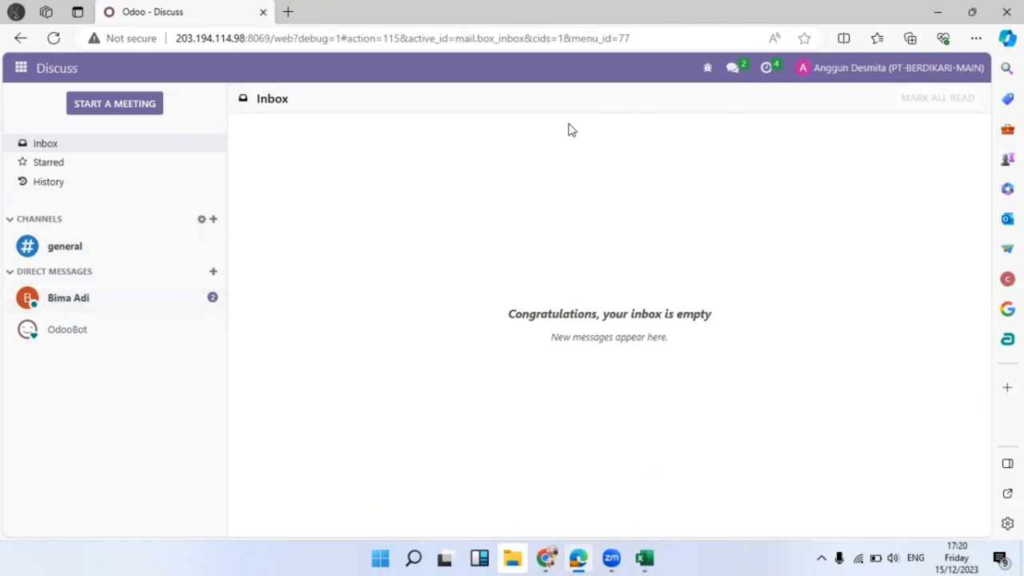
click(160, 303)
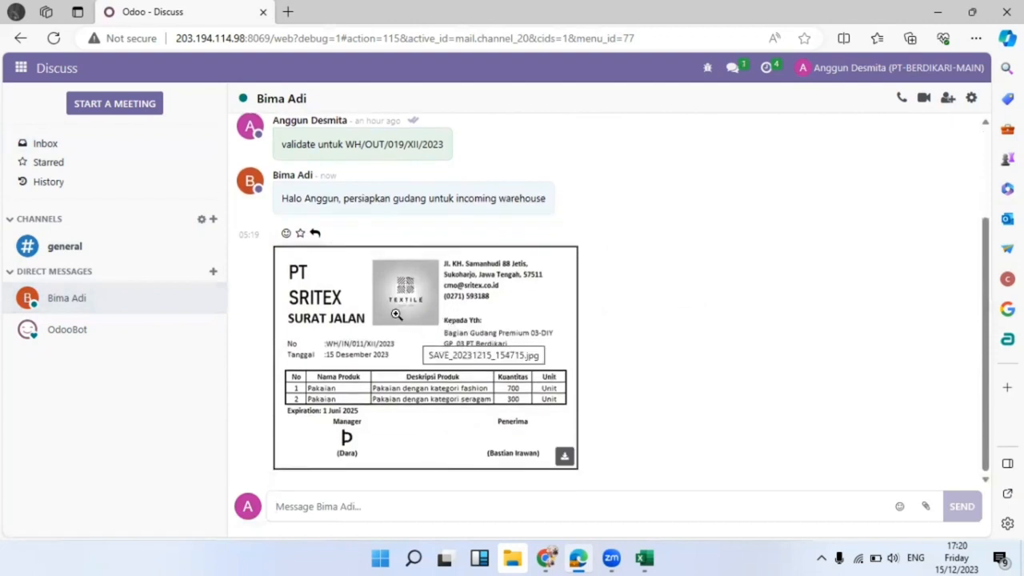
click(434, 286)
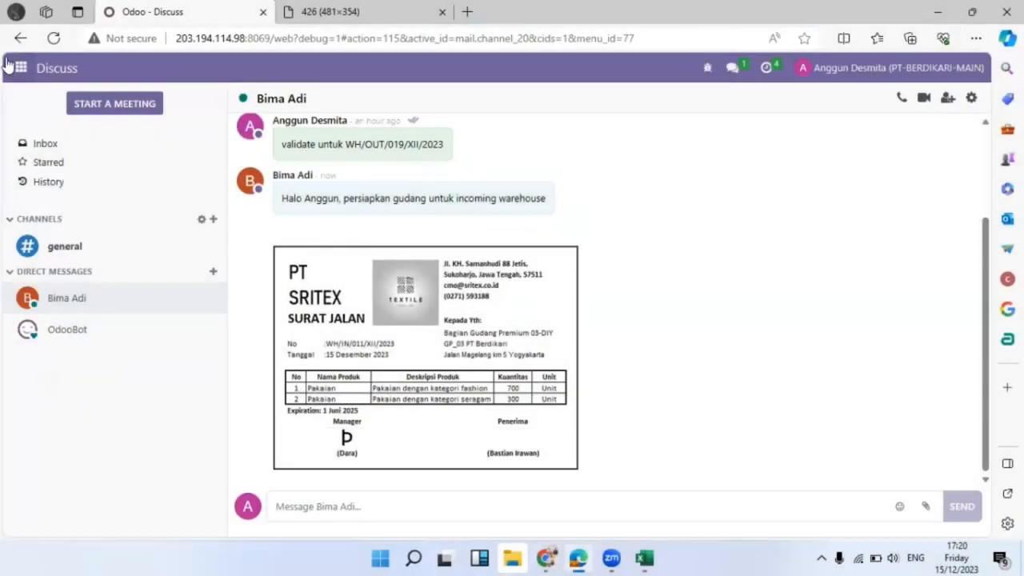
click(21, 68)
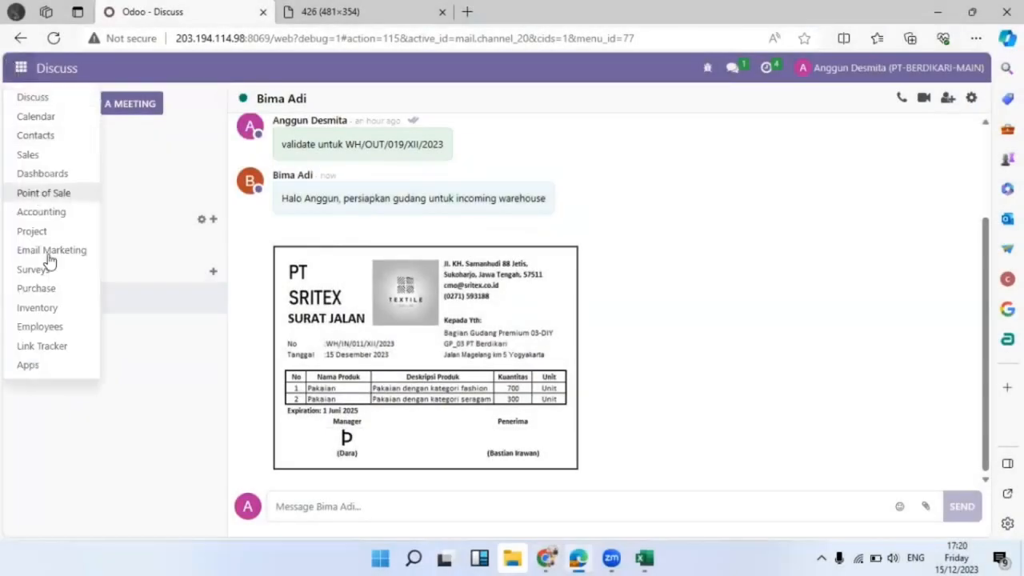
Look at Receipts GP_04, starting and discarding a new receipt, then return to Inventory Overview.
click(62, 308)
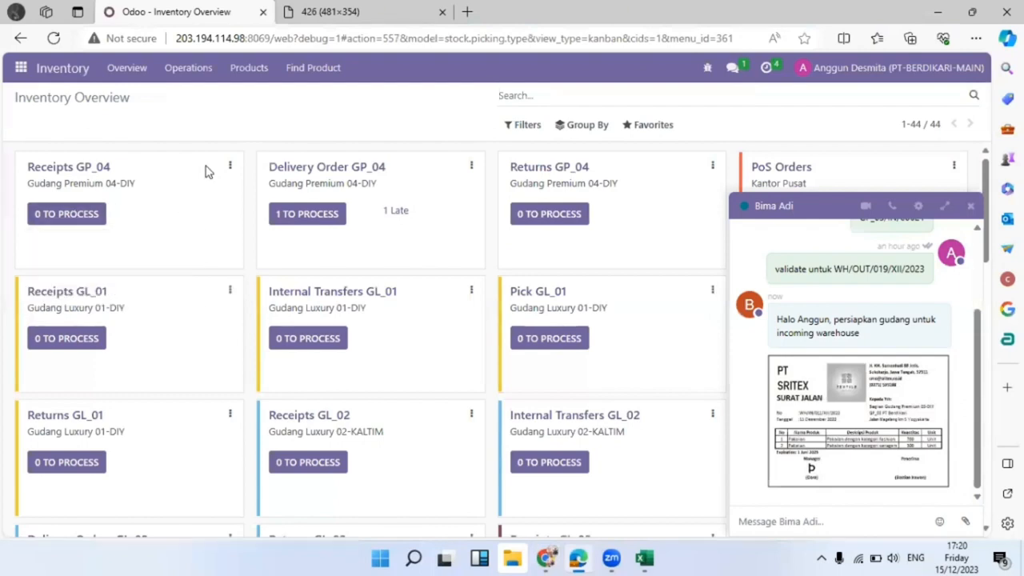
click(90, 221)
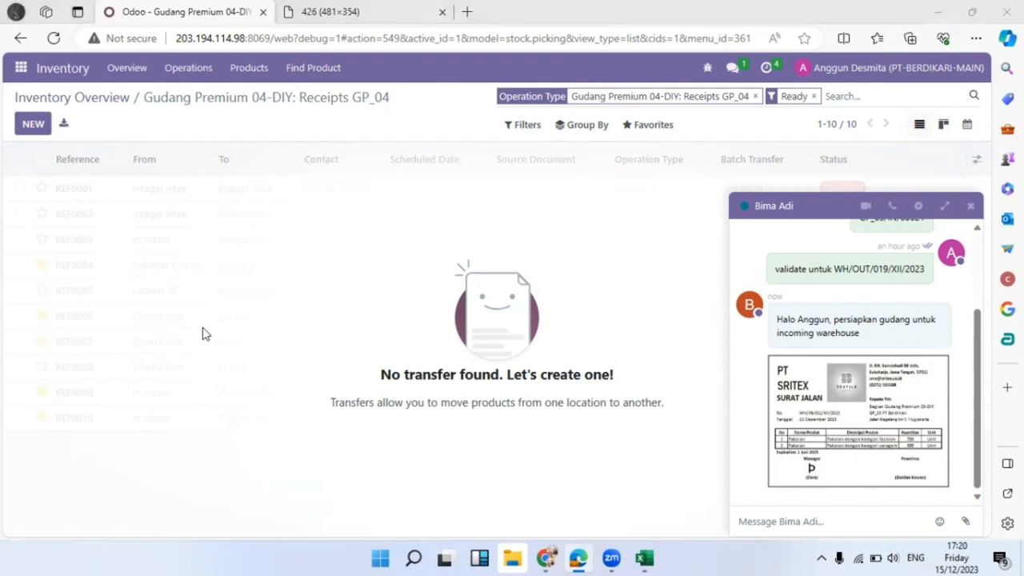
click(36, 128)
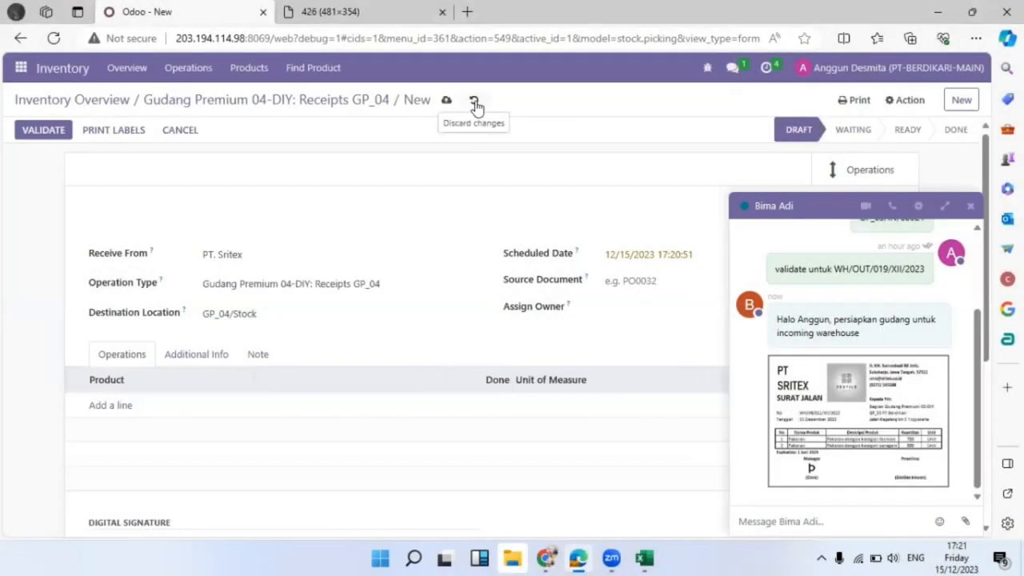
click(473, 100)
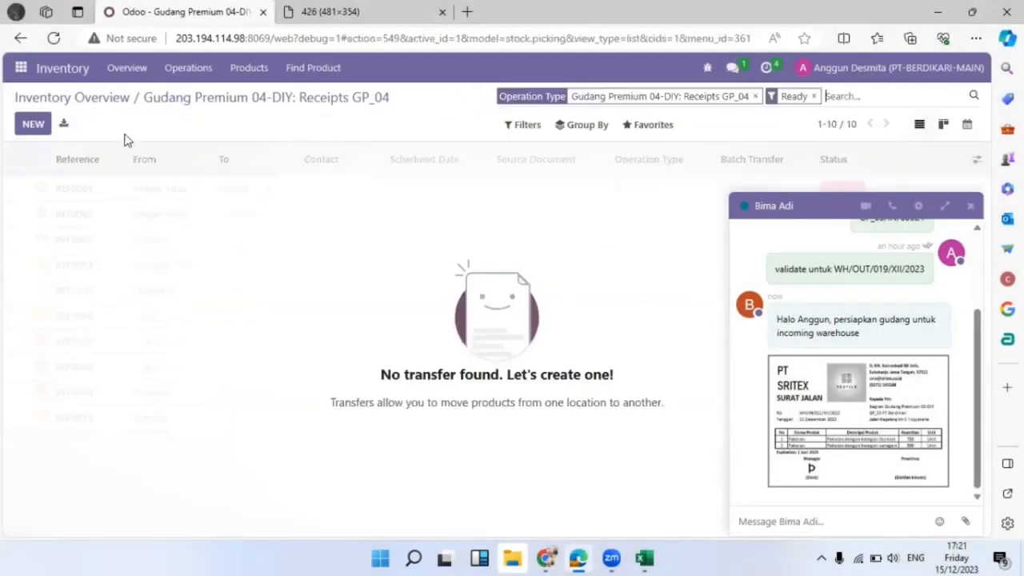
click(96, 102)
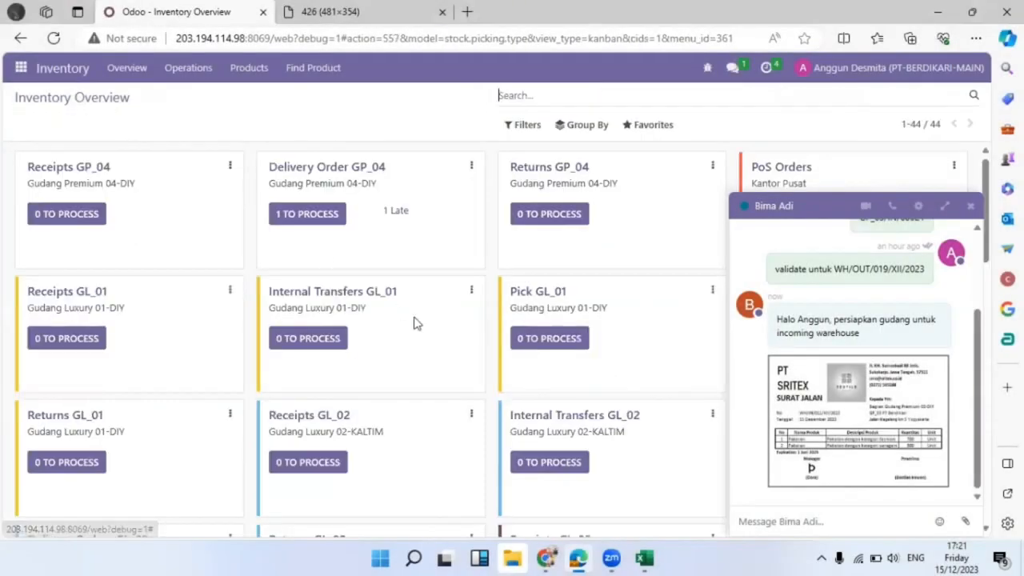
Close the chat popup and open the ready-receipts list for Receipts GP_03.
scroll(423, 331, down, 3)
scroll(424, 330, down, 2)
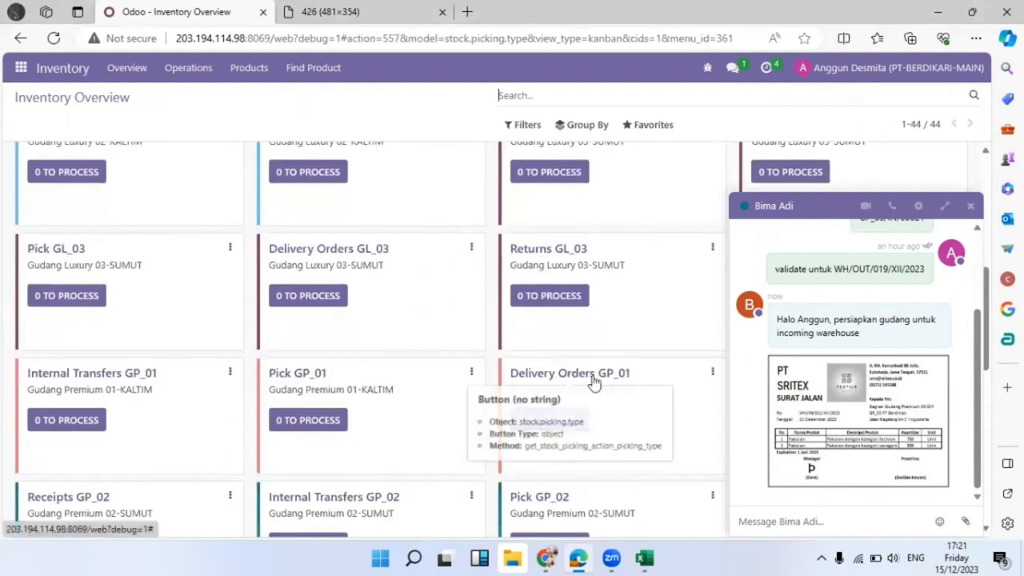
scroll(601, 404, down, 2)
scroll(602, 405, down, 3)
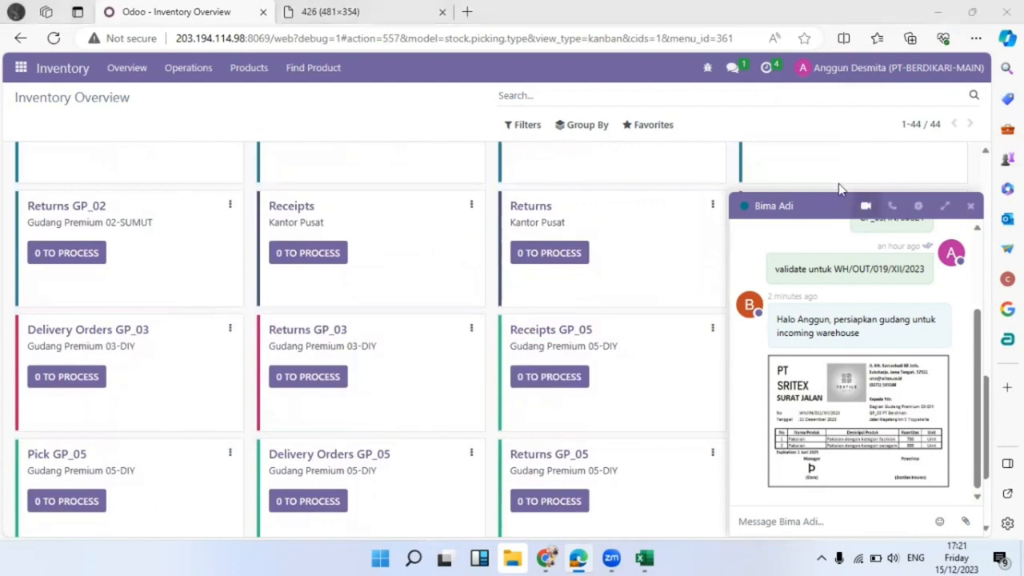
drag(678, 210, 637, 214)
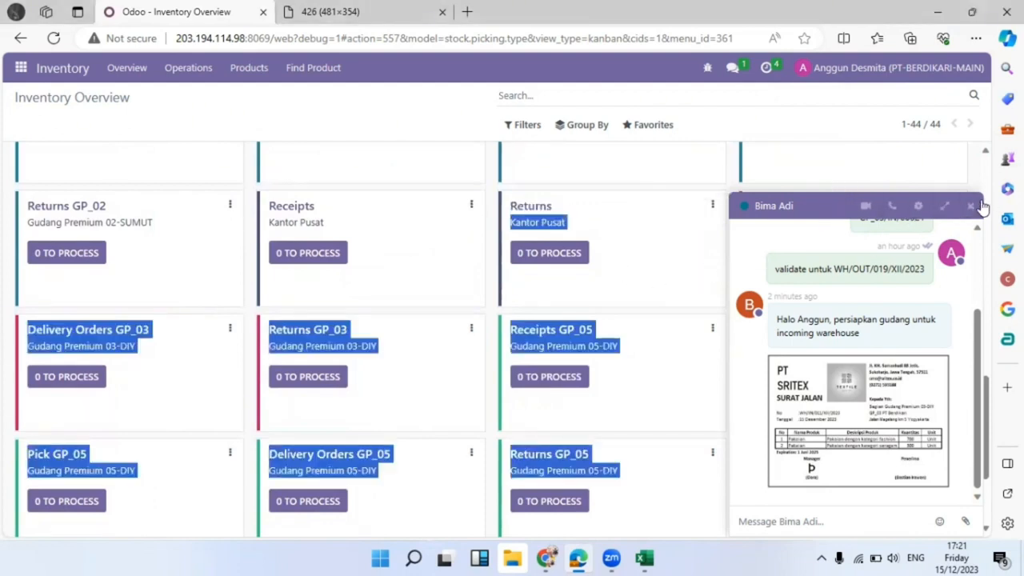
click(971, 206)
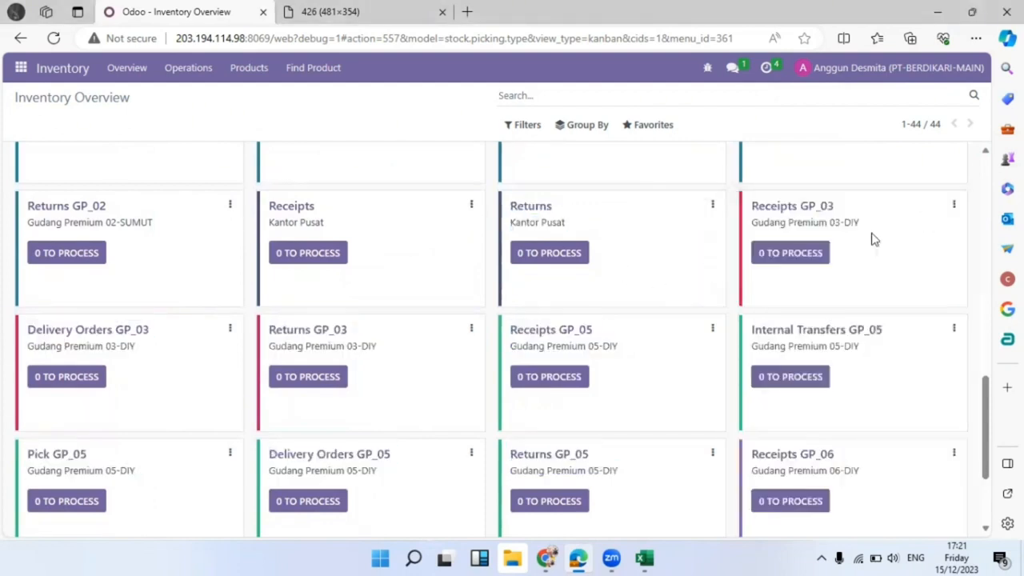
click(796, 255)
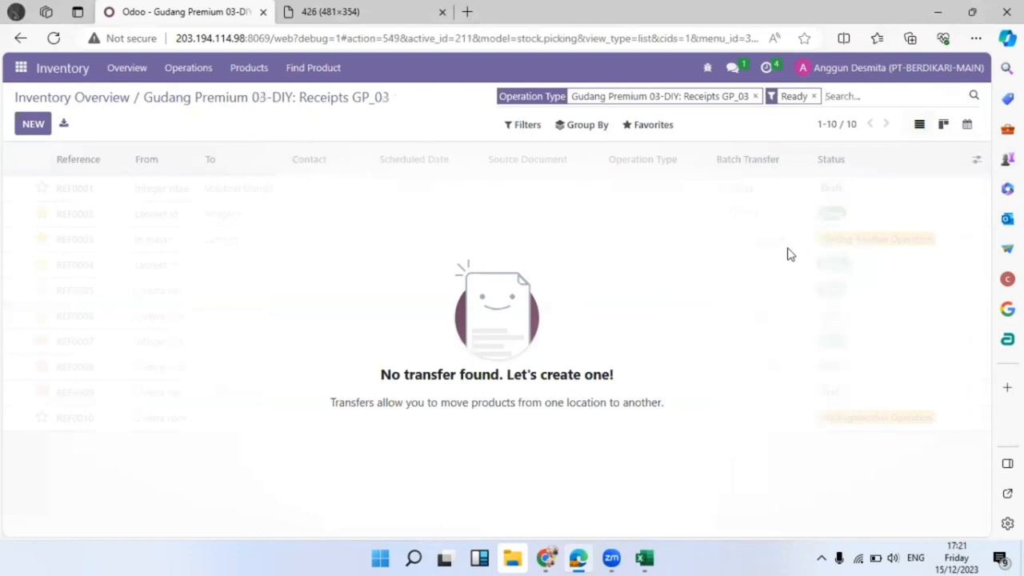
click(34, 123)
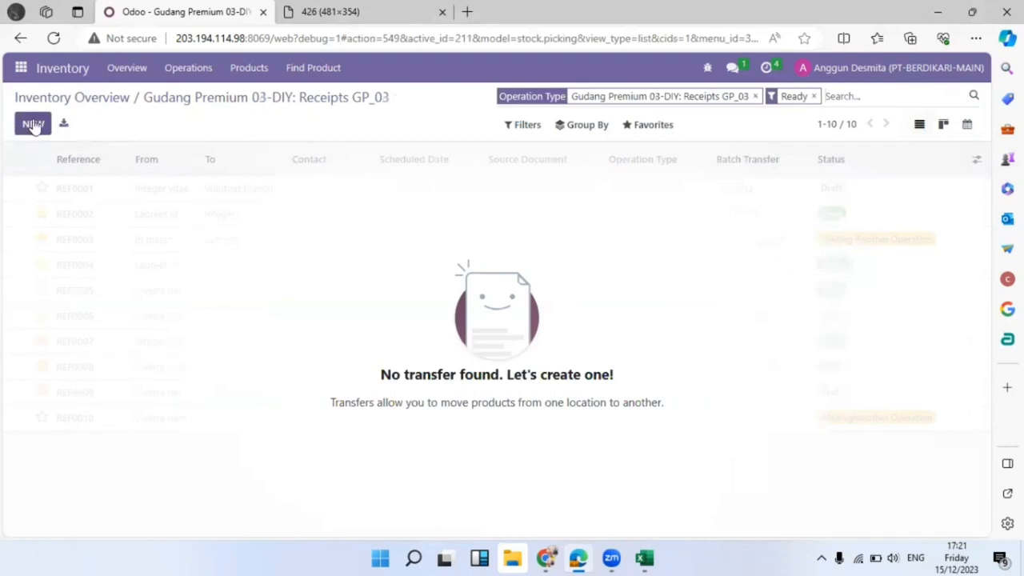
Set PT. Sritex as sender and owner, with source document WH/IN/011/XII/2023.
click(232, 245)
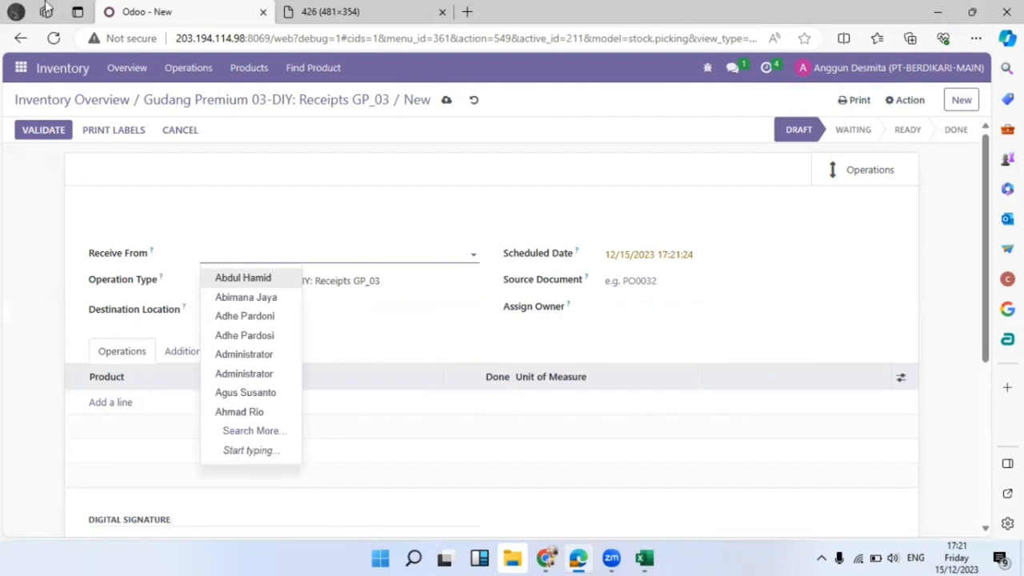
click(419, 10)
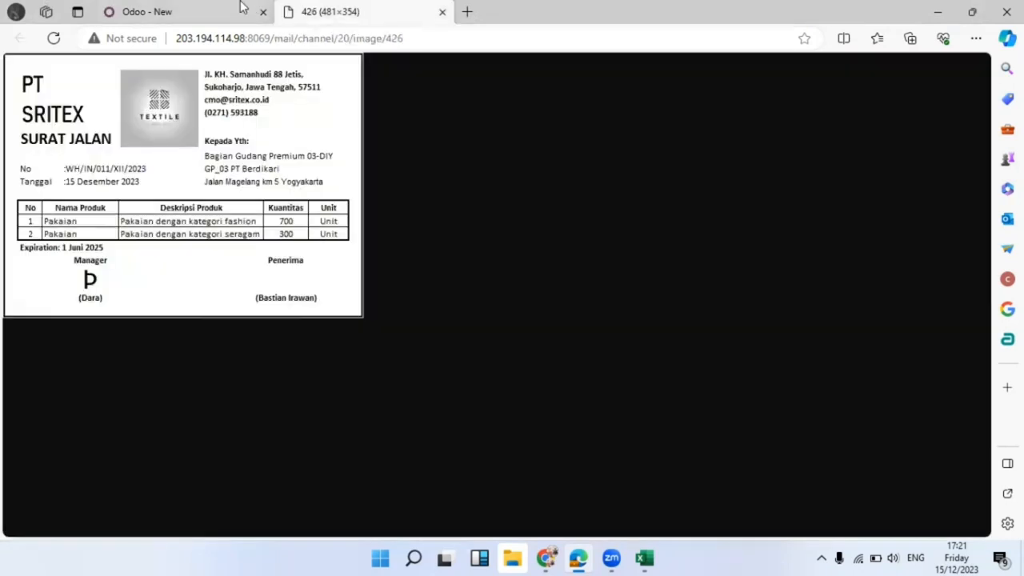
click(198, 7)
text(srit)
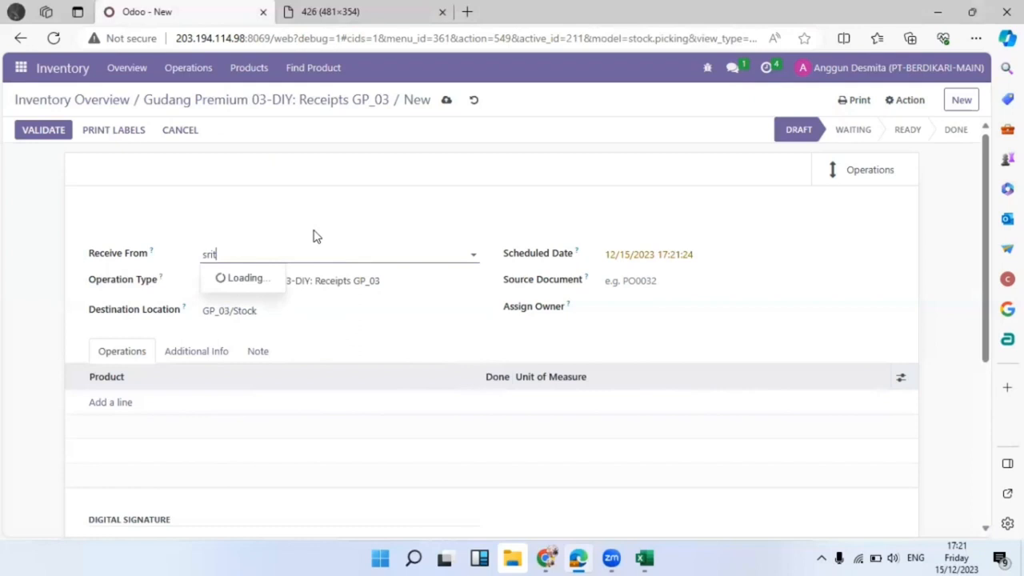
click(220, 280)
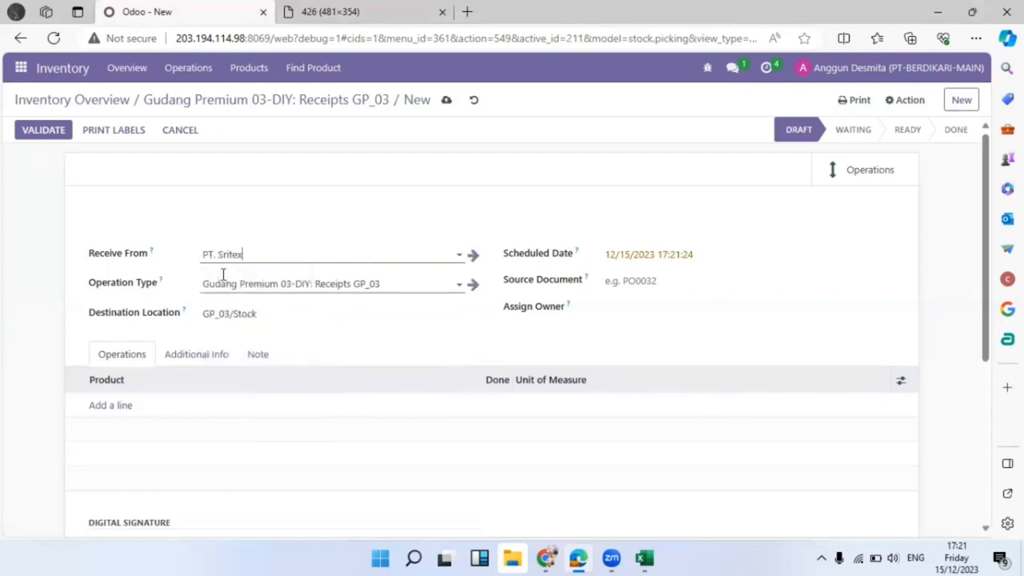
click(650, 303)
text(sri)
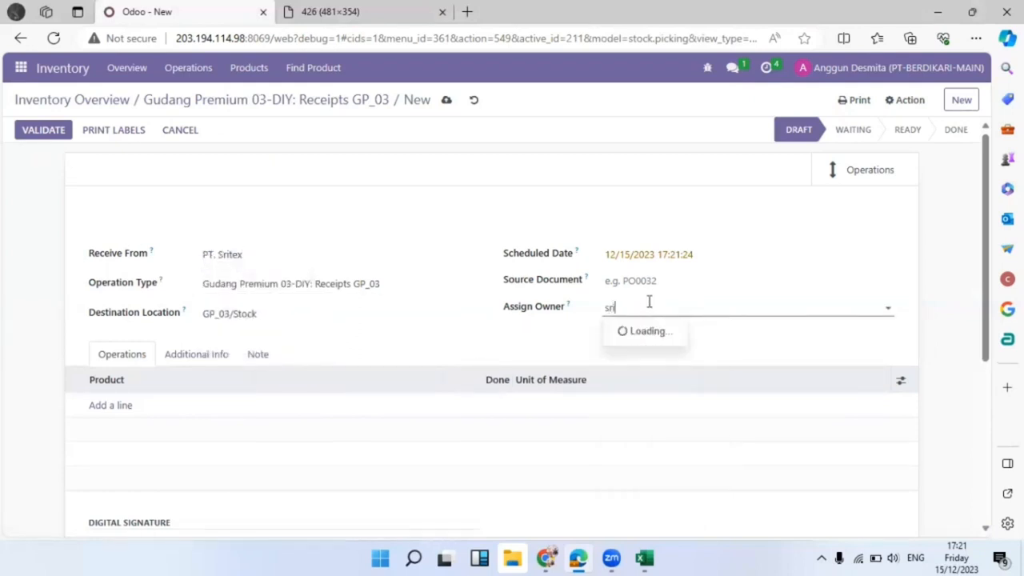
click(645, 331)
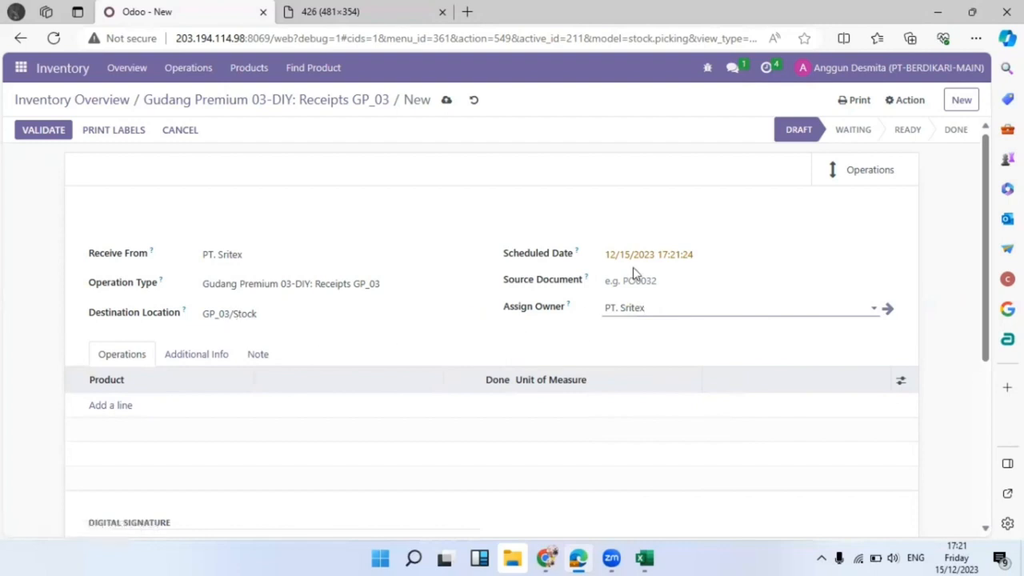
click(654, 283)
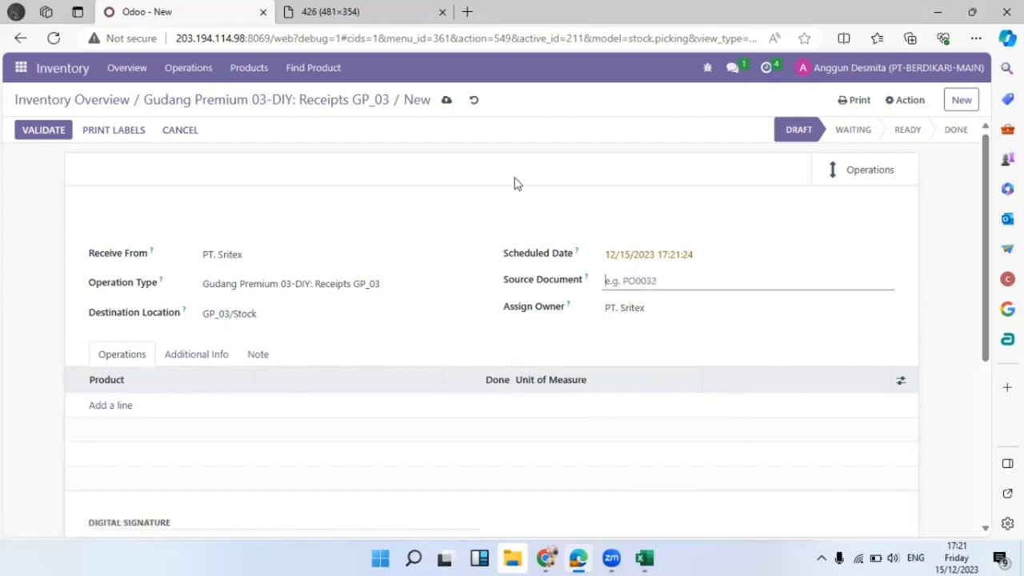
click(331, 12)
click(155, 10)
text(WH/IN/011/XII/2023)
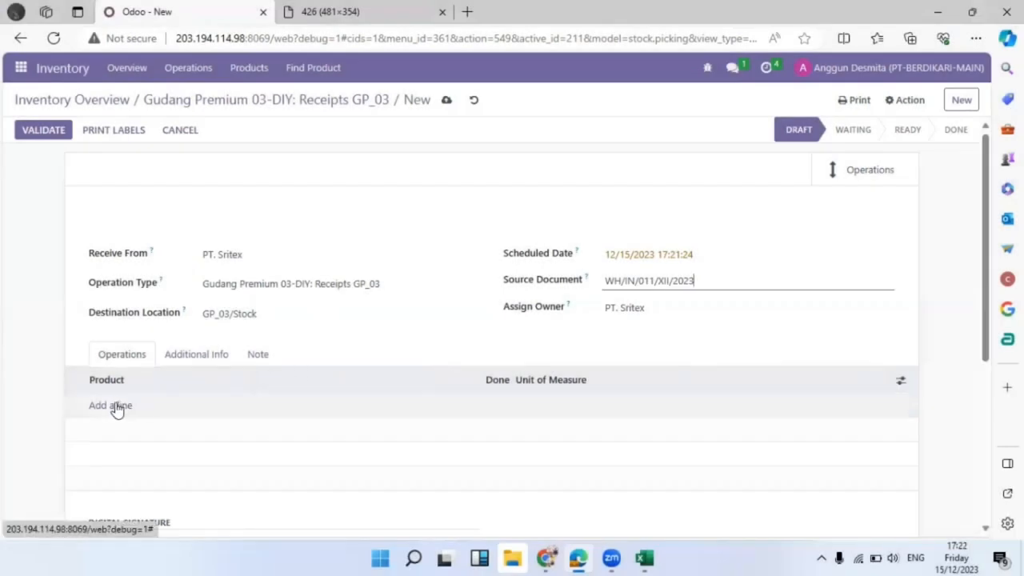
Add a Pakaian (Fashion) line receiving 700 units.
click(117, 408)
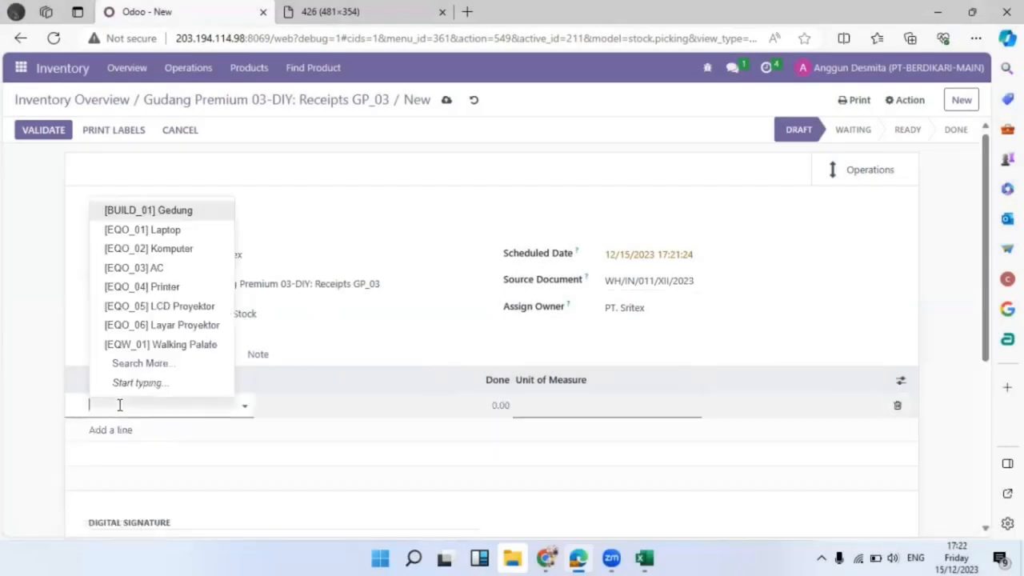
text(pakain)
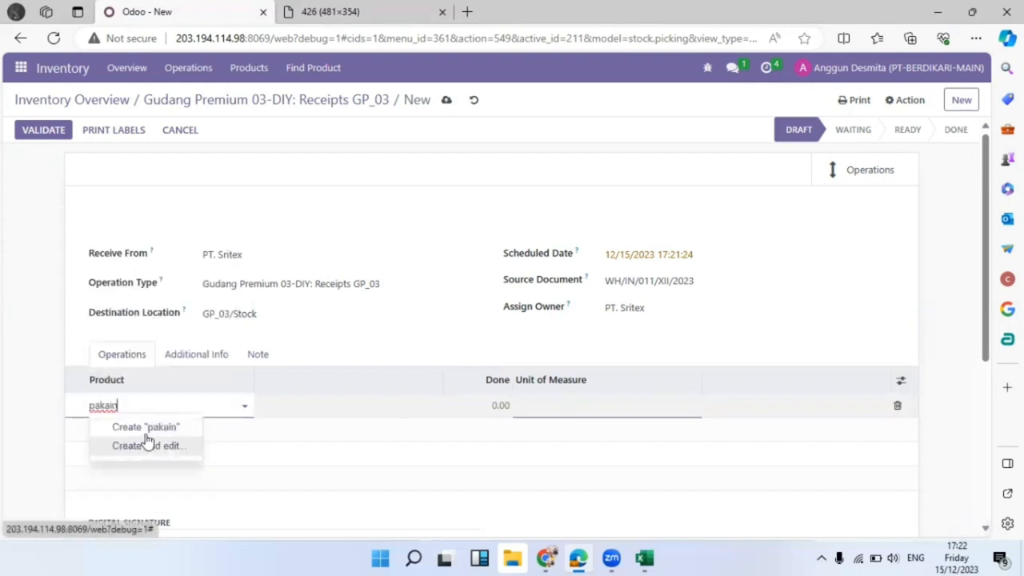
key(BackSpace)
click(151, 425)
click(467, 404)
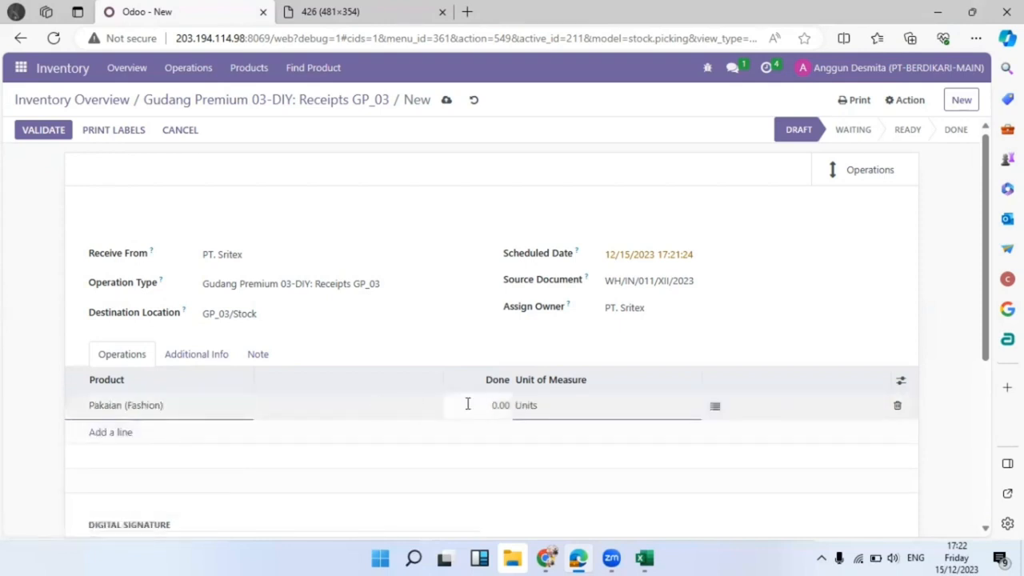
text(70)
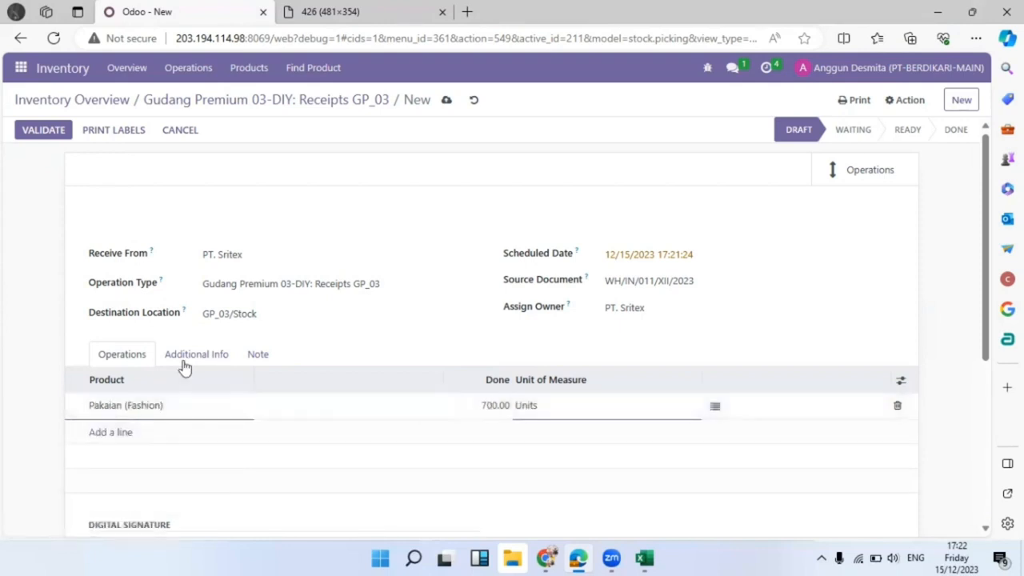
Add a Pakaian (Seragam) line for 300 units and save the receipt.
click(105, 432)
text(pakai)
click(132, 471)
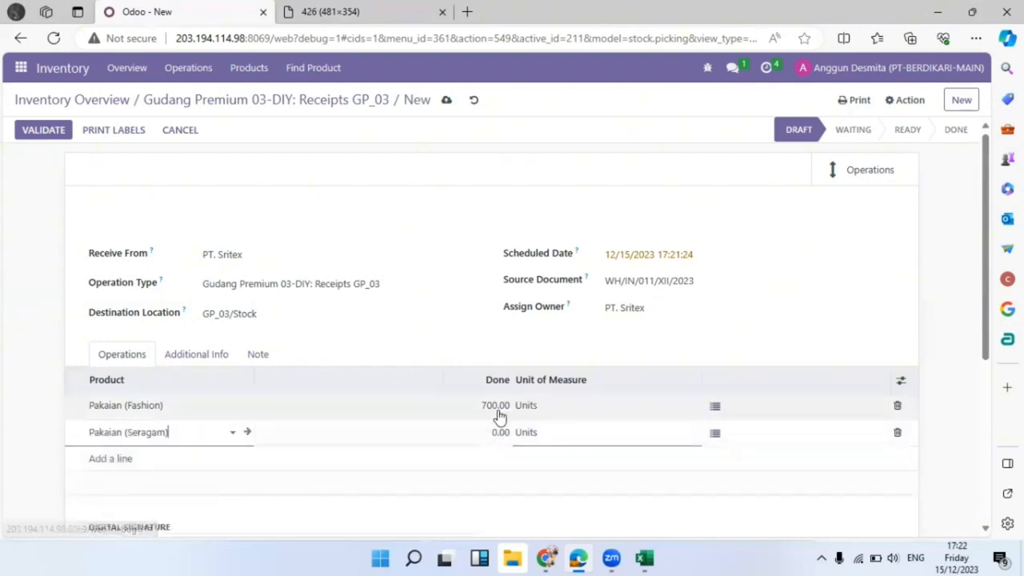
click(471, 428)
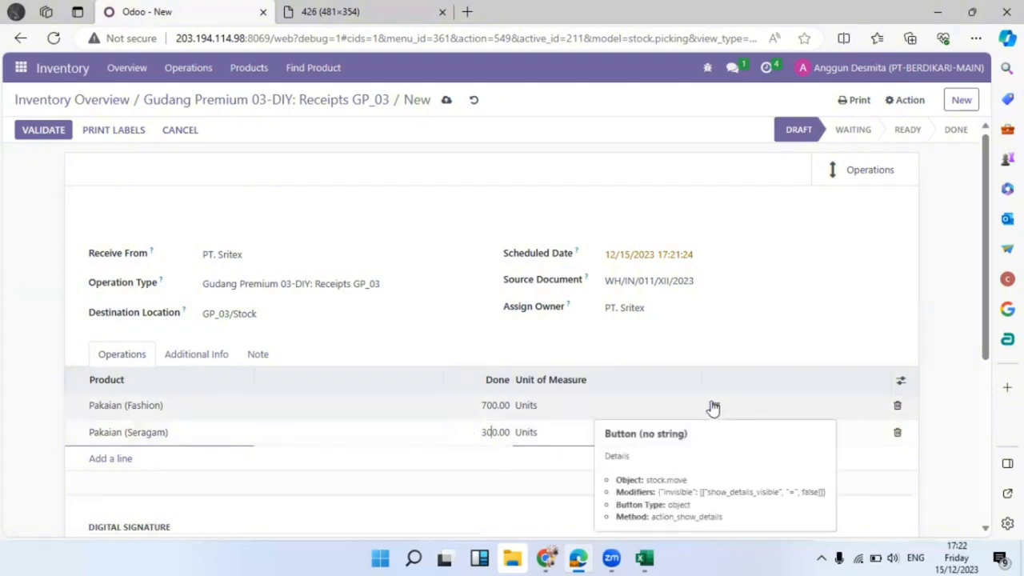
click(692, 361)
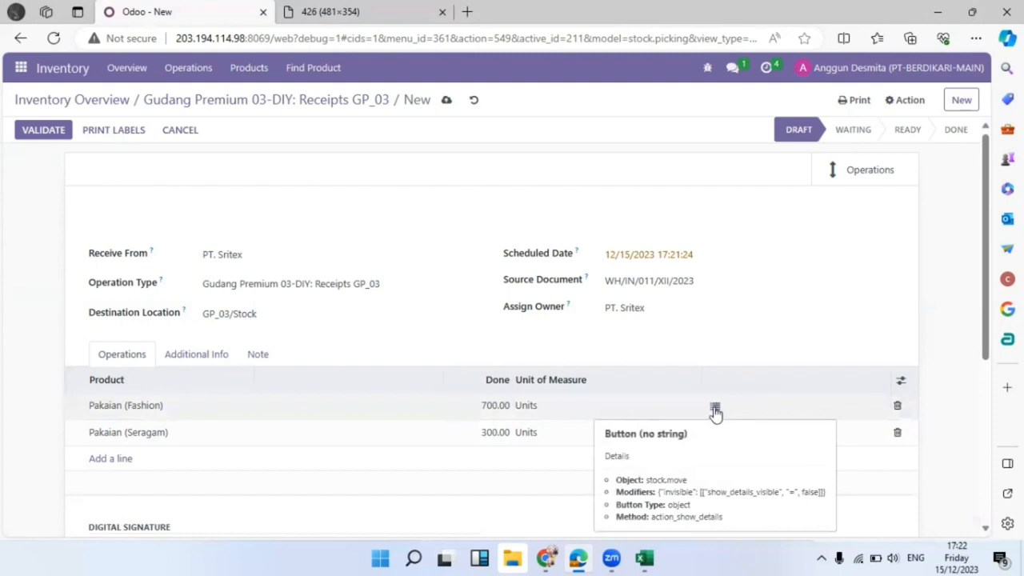
click(715, 410)
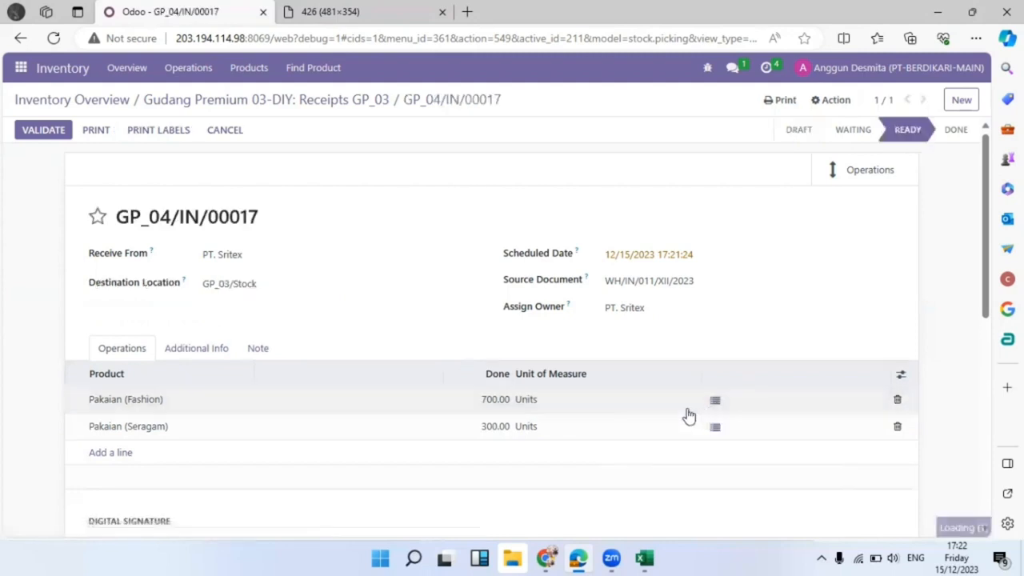
click(715, 400)
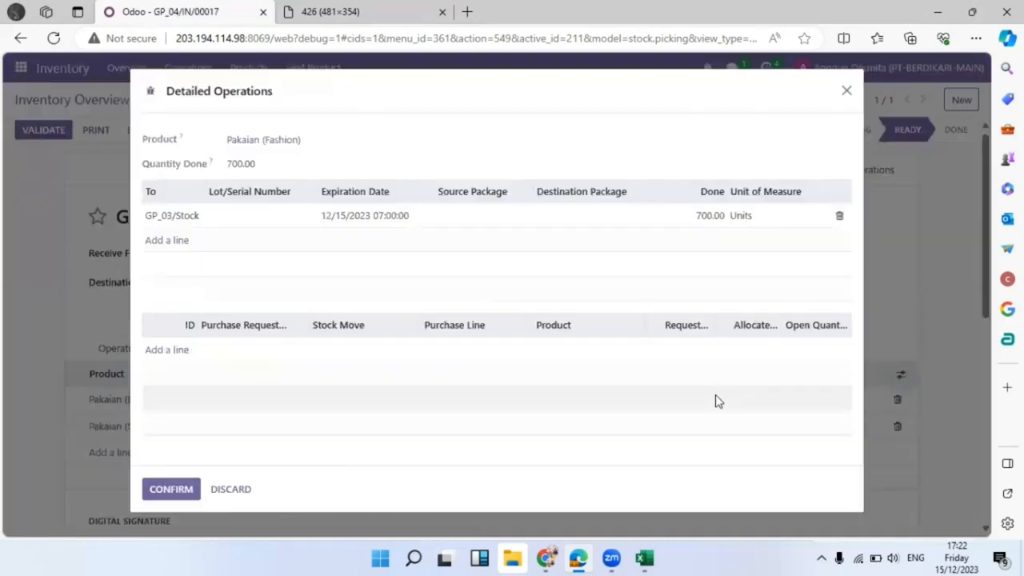
Give the 700 Fashion units lot 20231215 and destination package GP01040001, and confirm the line.
click(257, 218)
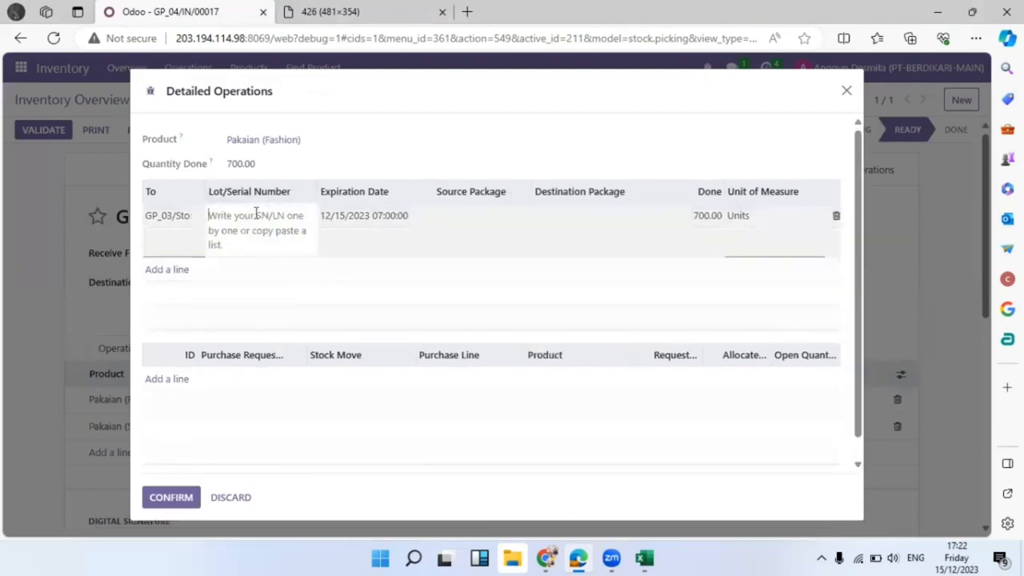
text(20231215)
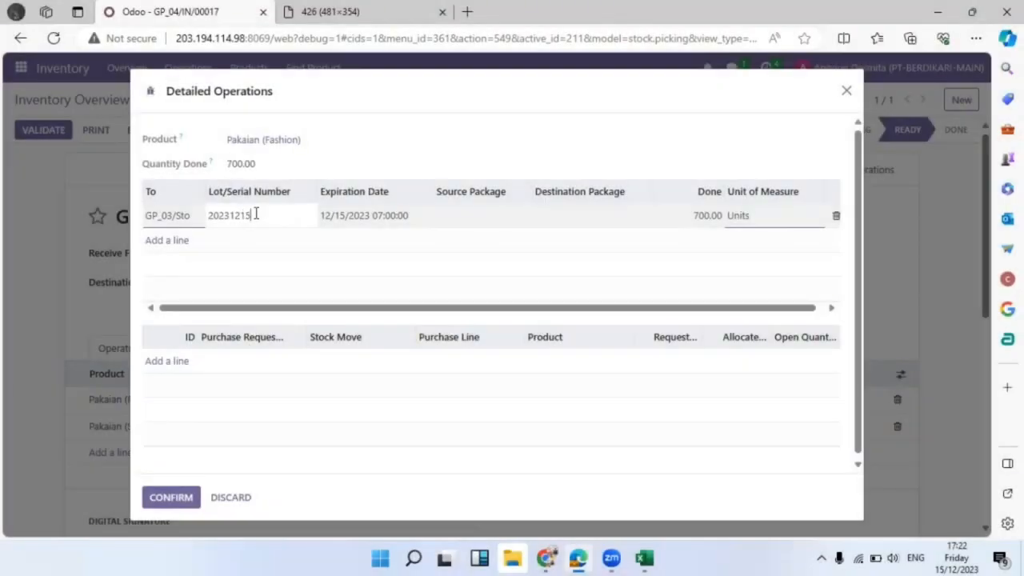
click(380, 215)
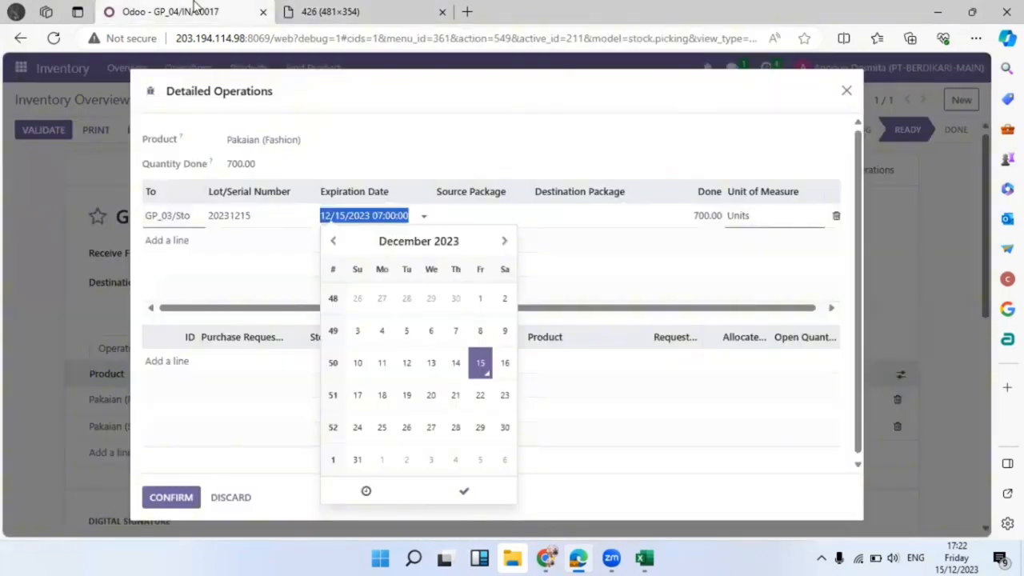
click(453, 243)
click(484, 237)
click(484, 237)
click(398, 318)
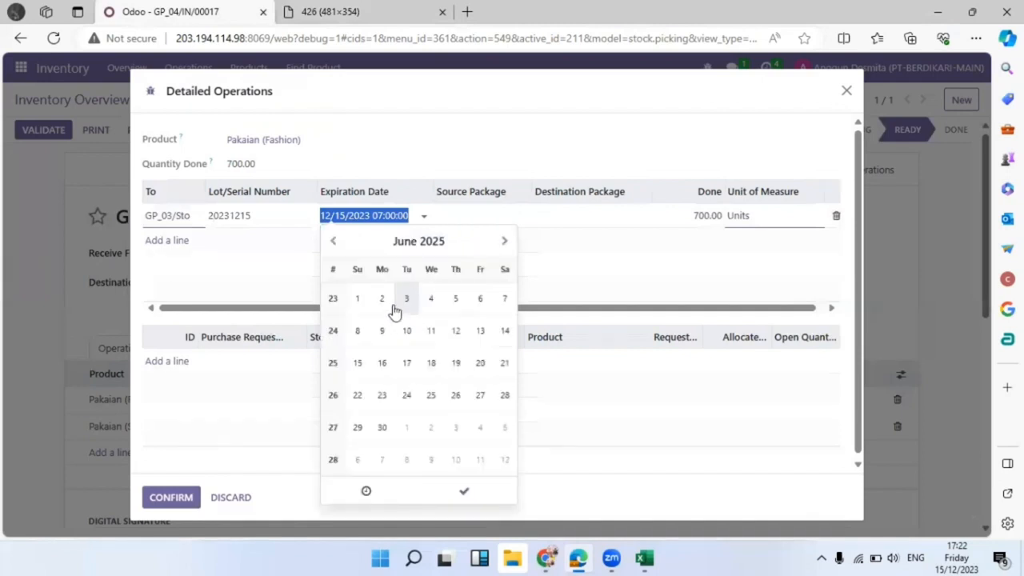
click(463, 490)
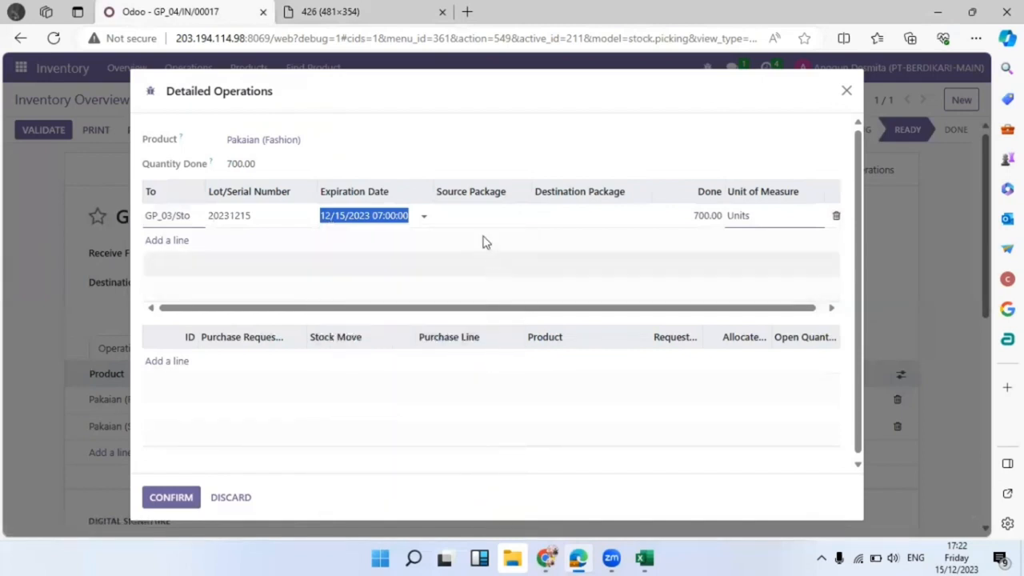
click(596, 212)
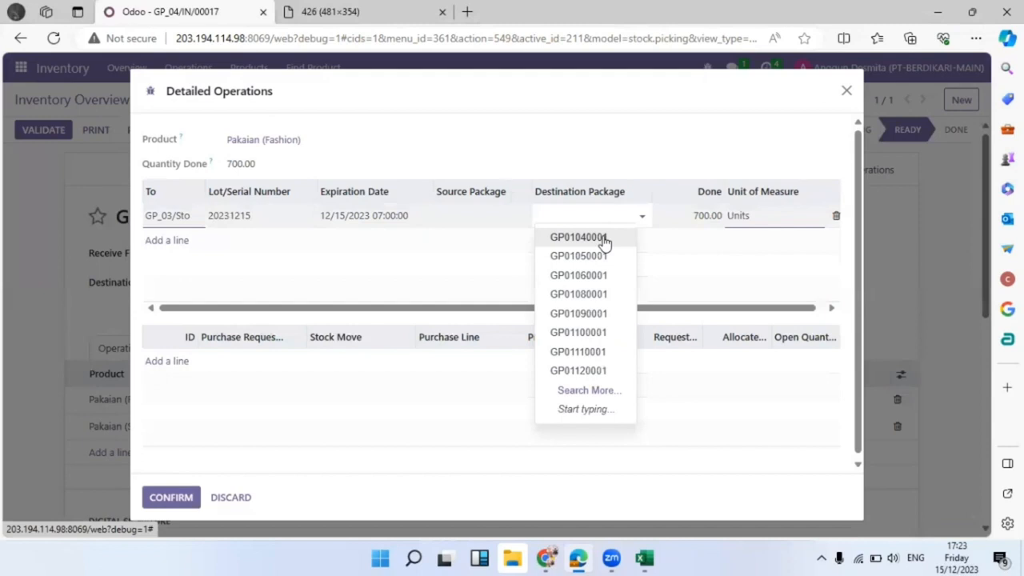
click(604, 238)
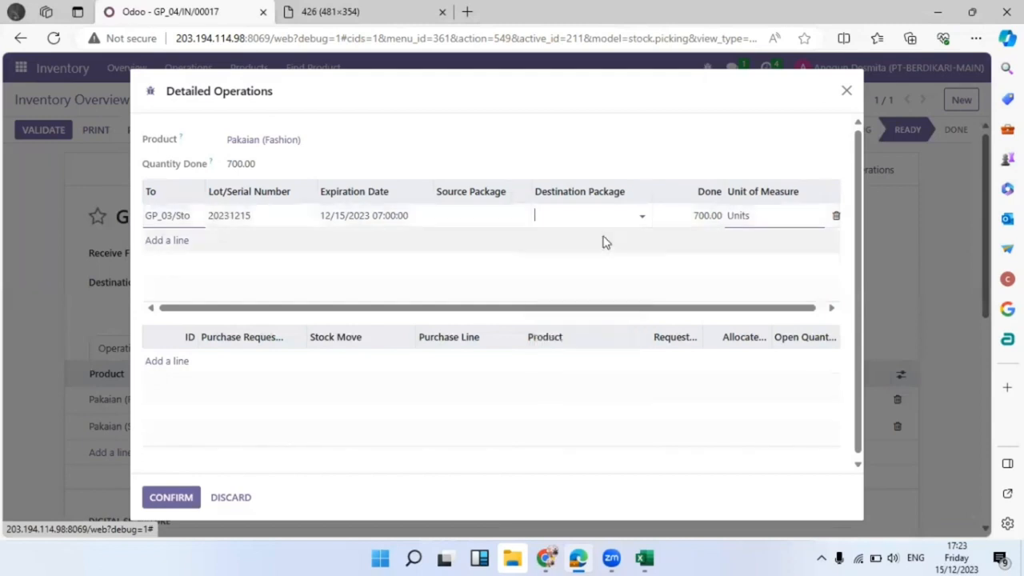
click(173, 499)
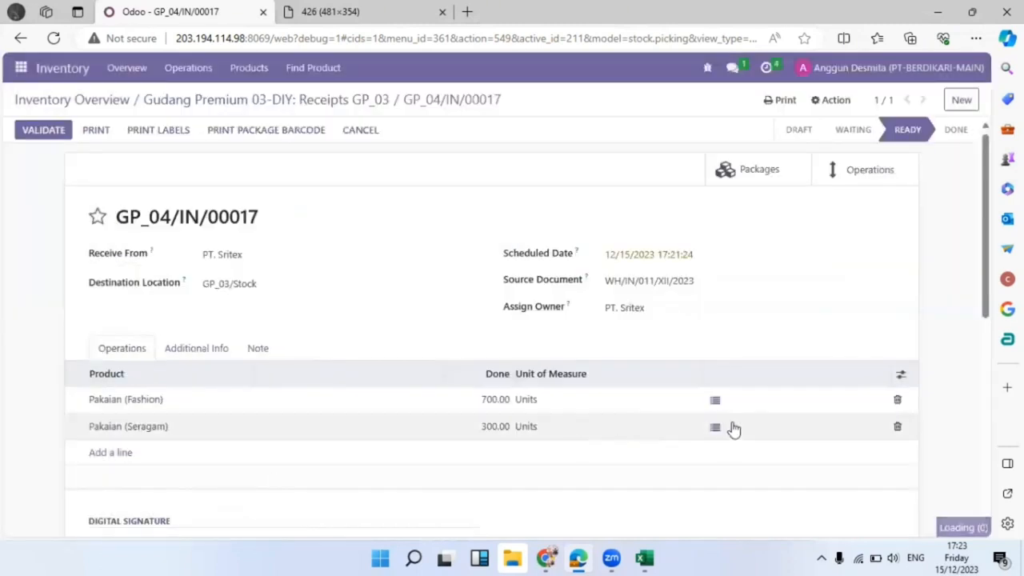
In the Seragam line's detailed operations, enter lot 20231215 with expiration date 1 June 2025.
click(715, 426)
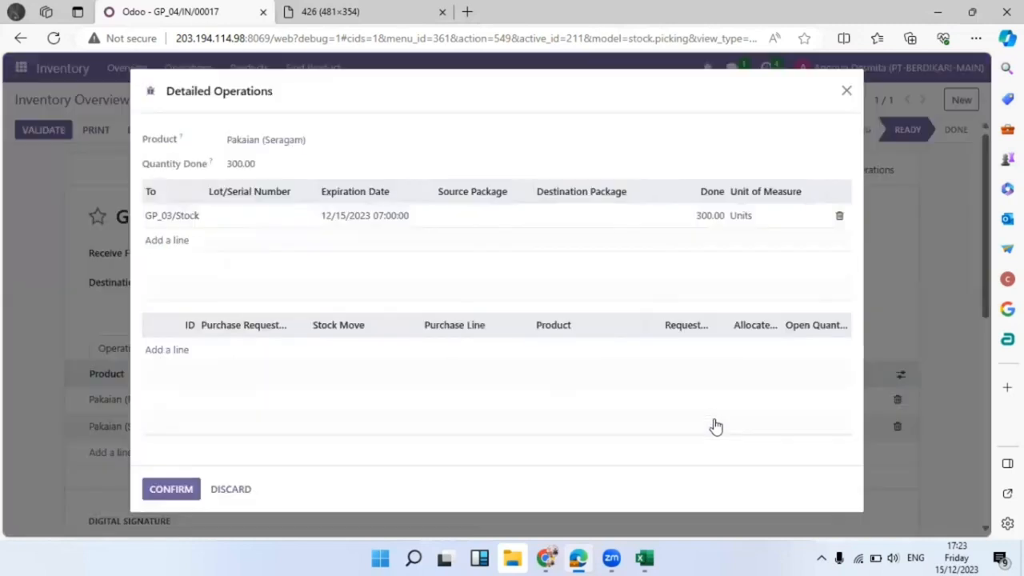
click(263, 221)
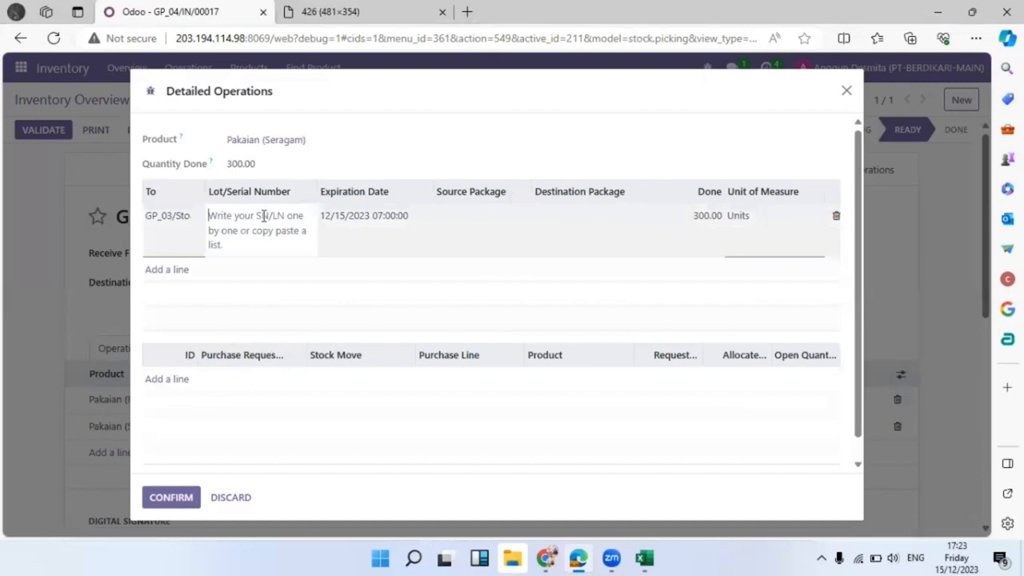
text(2023)
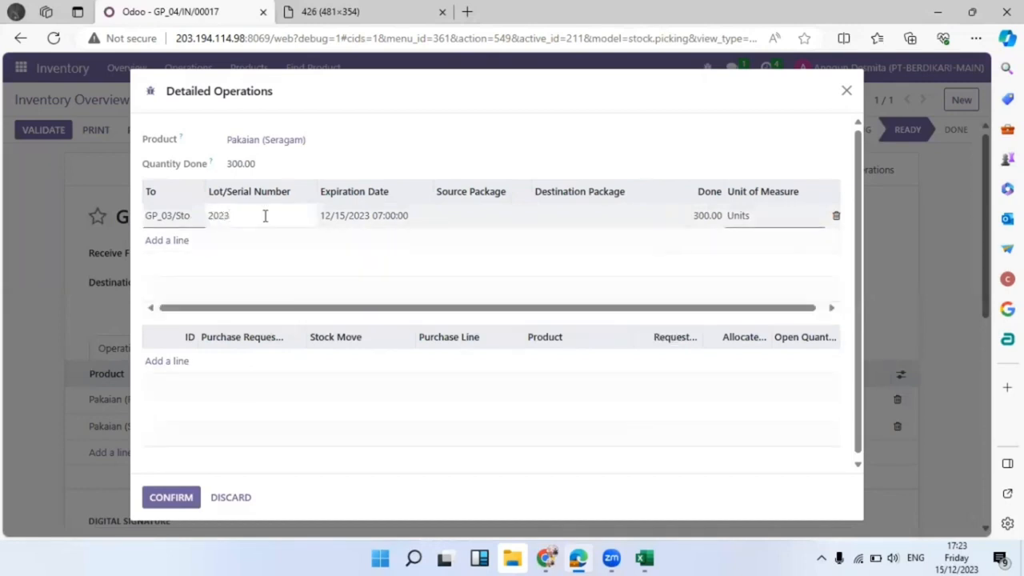
text(1)
click(347, 217)
click(505, 240)
click(505, 241)
click(506, 242)
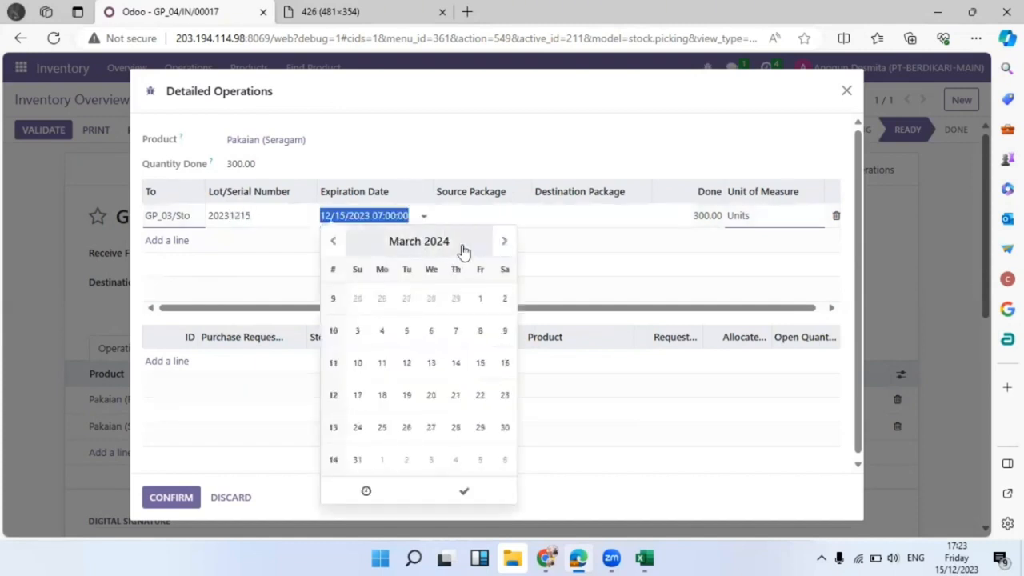
click(460, 244)
click(484, 237)
click(397, 312)
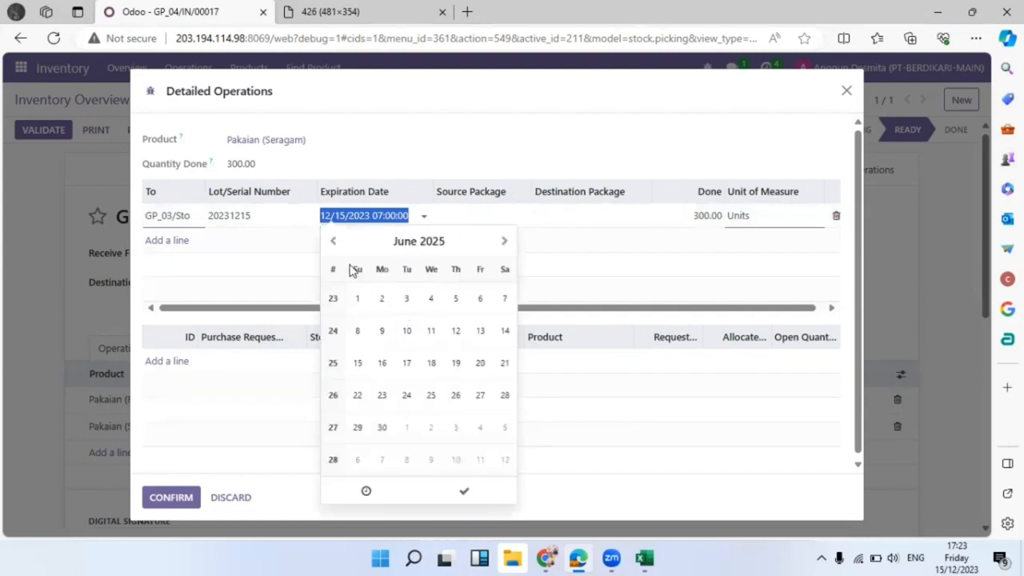
click(358, 298)
Set destination package GP01050001 and confirm the Seragam line's details.
click(569, 209)
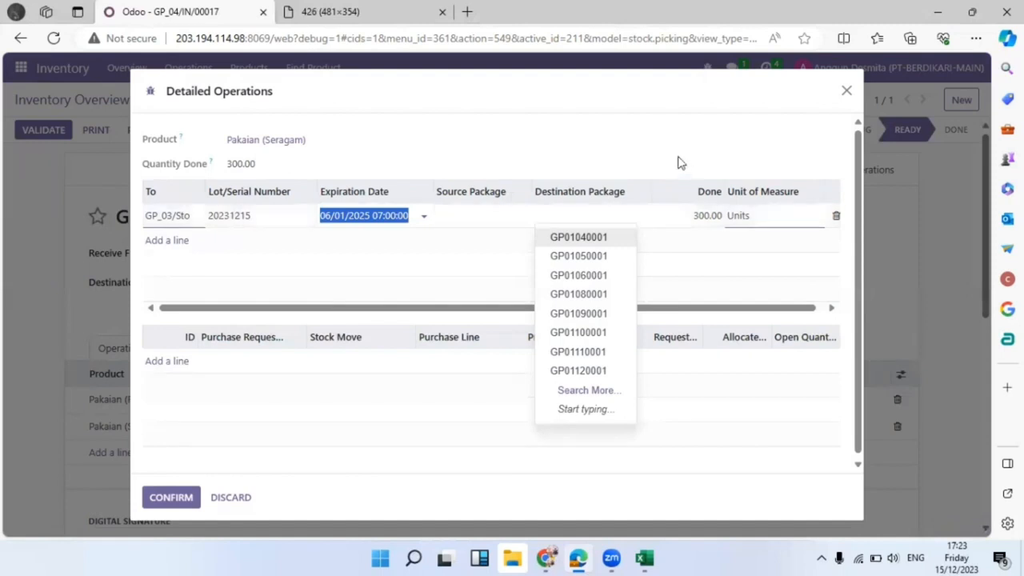
click(607, 256)
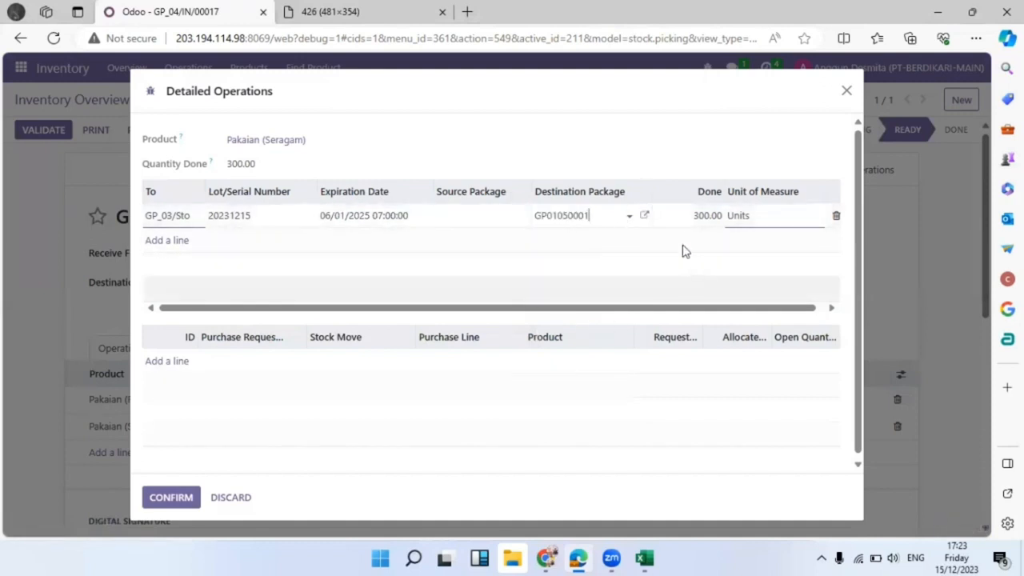
click(171, 496)
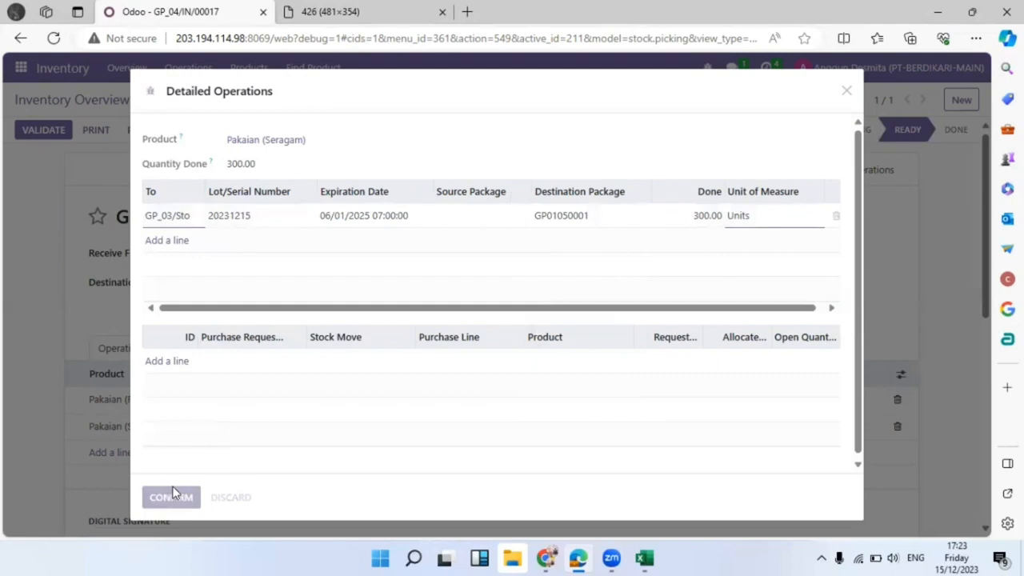
scroll(251, 413, down, 2)
scroll(252, 414, up, 2)
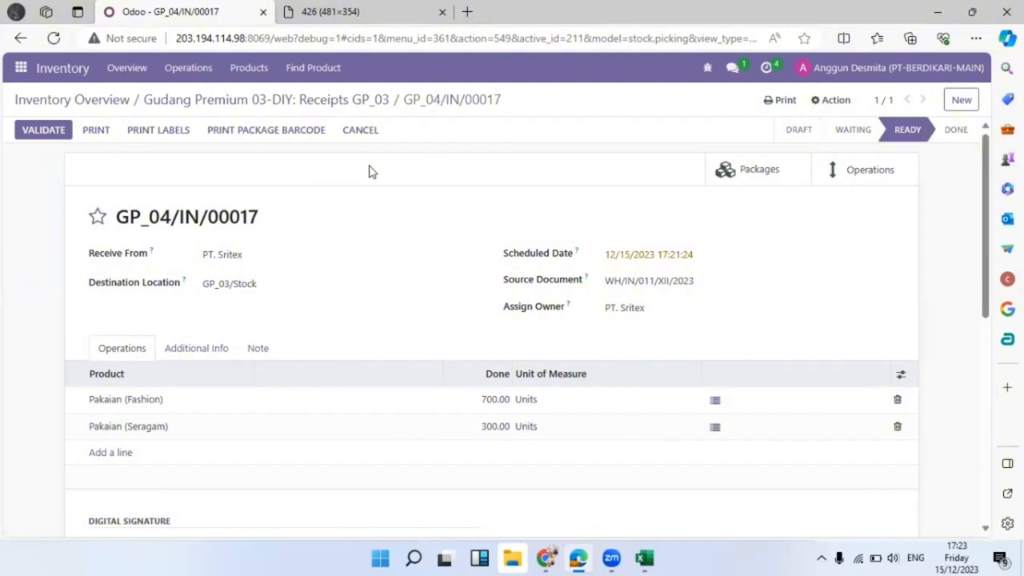
Open the warehouse colleague's chat and bring up the other user's browser window.
click(732, 67)
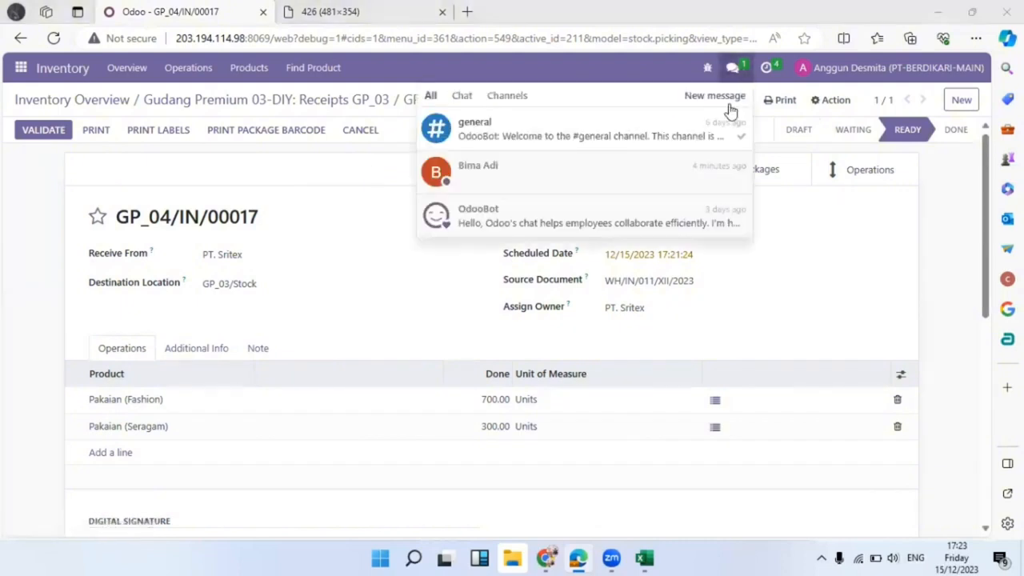
click(548, 180)
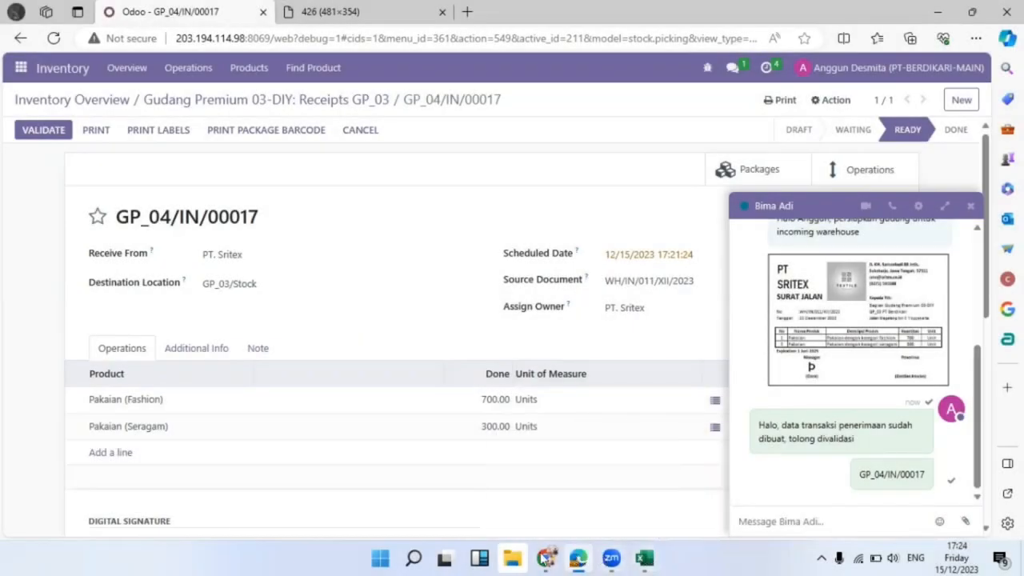
click(520, 496)
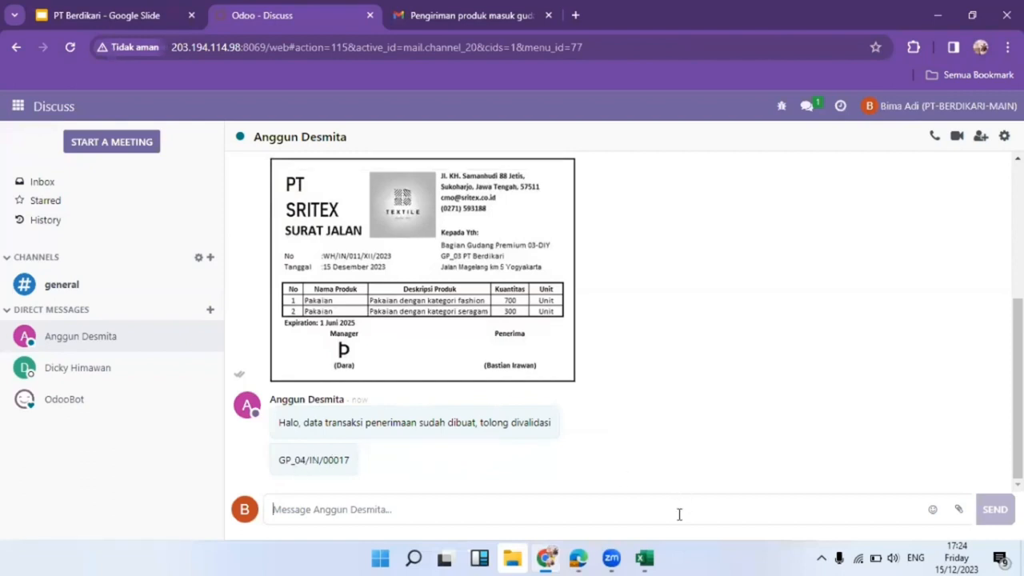
Return to the other user's Discuss chat and select the receipt reference GP_04/IN/00017.
mouse_move(647, 556)
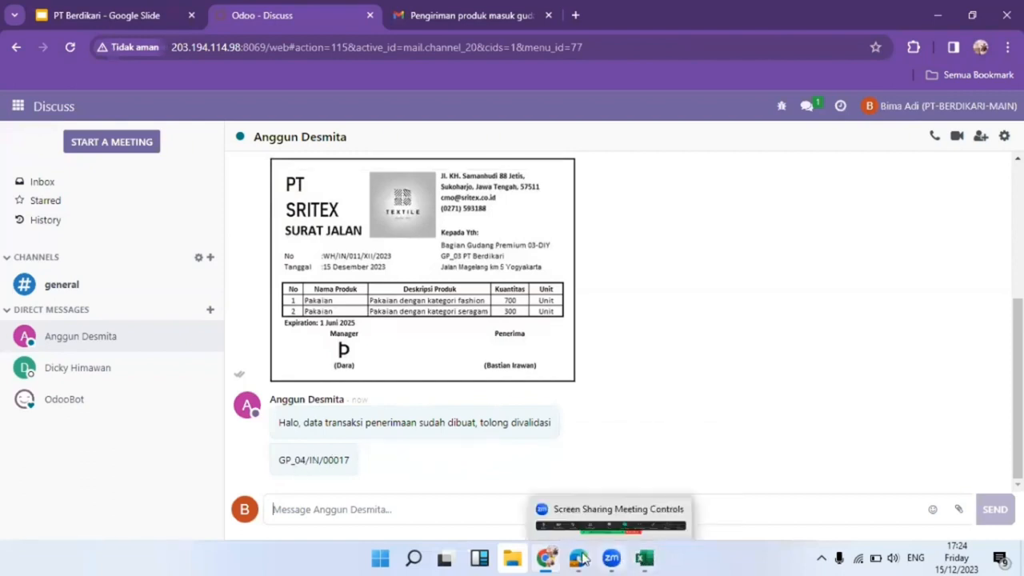
mouse_move(578, 558)
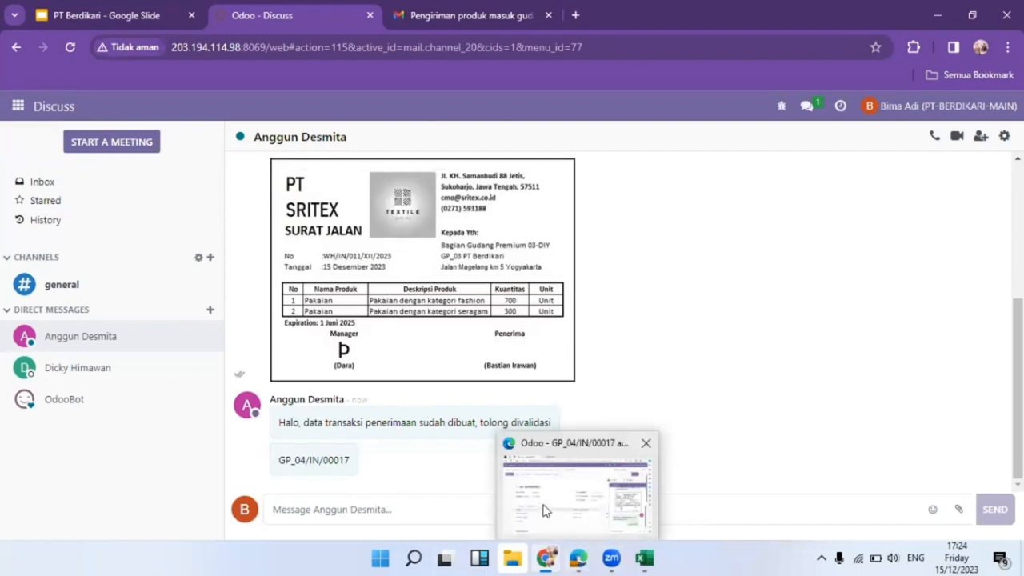
click(578, 558)
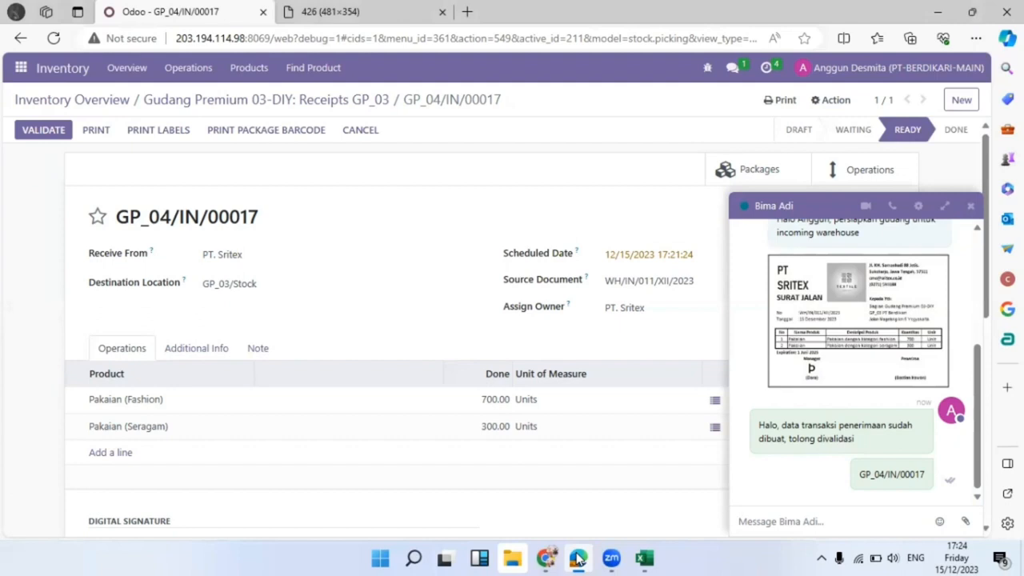
click(577, 557)
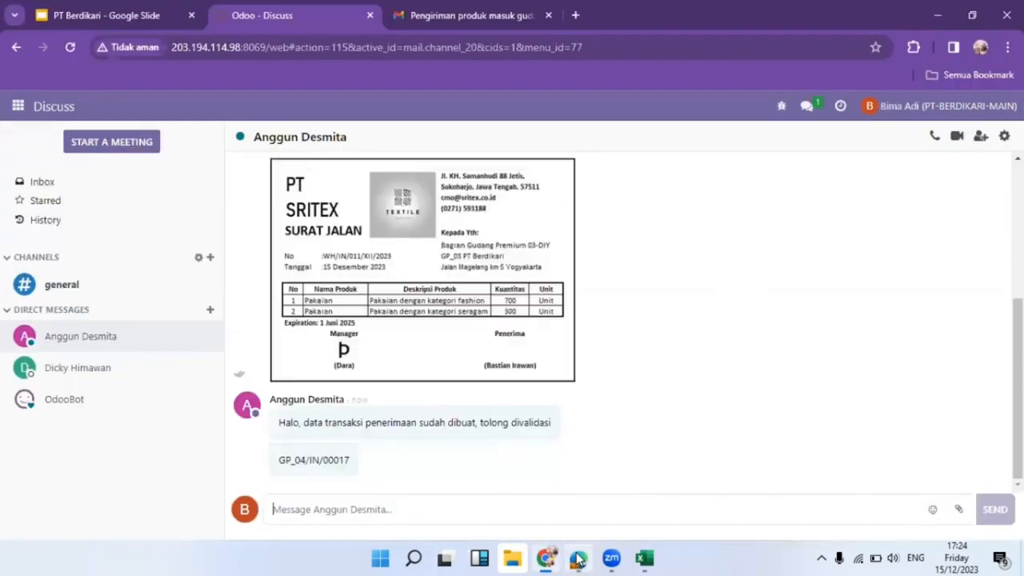
drag(280, 463, 347, 463)
click(357, 468)
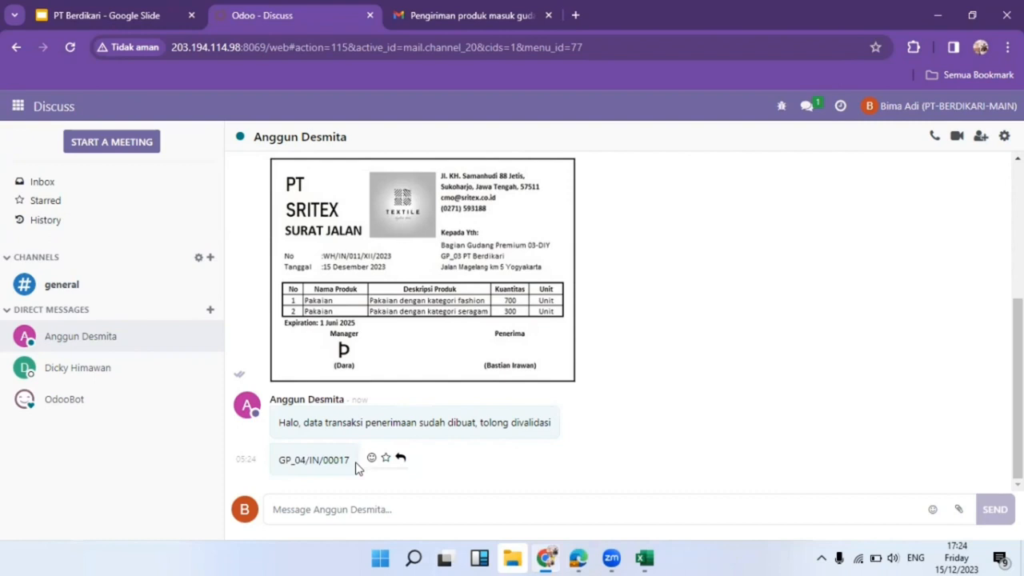
Go to Inventory, dismiss the chat popup, and open Receipts GP_03 waiting to process.
click(17, 105)
click(66, 360)
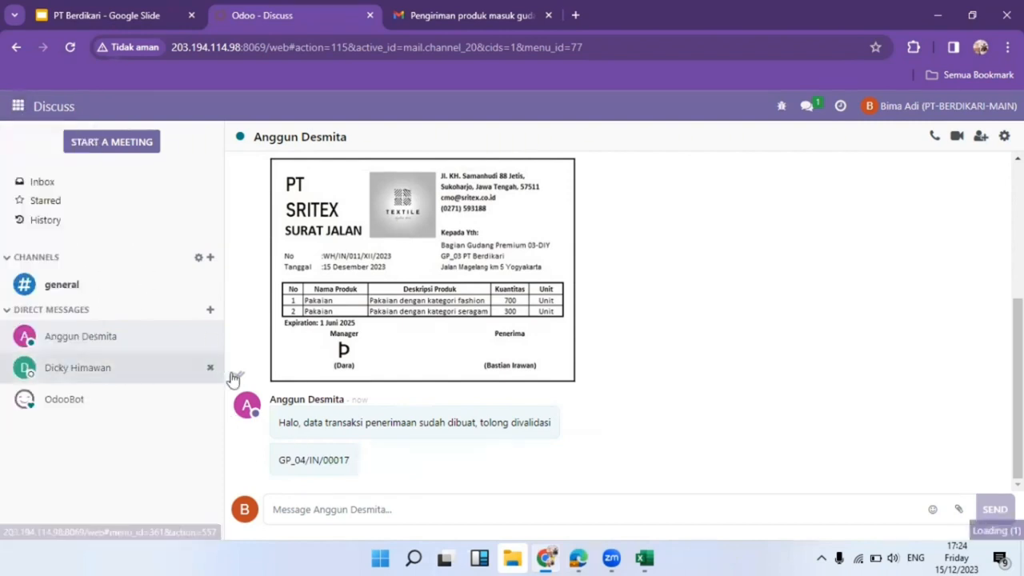
scroll(551, 392, down, 5)
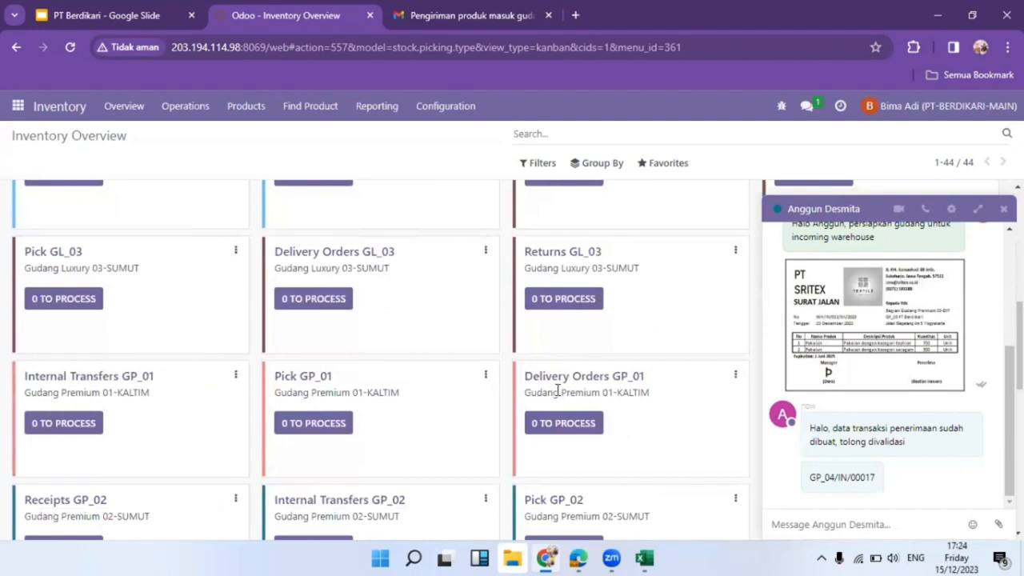
click(1003, 208)
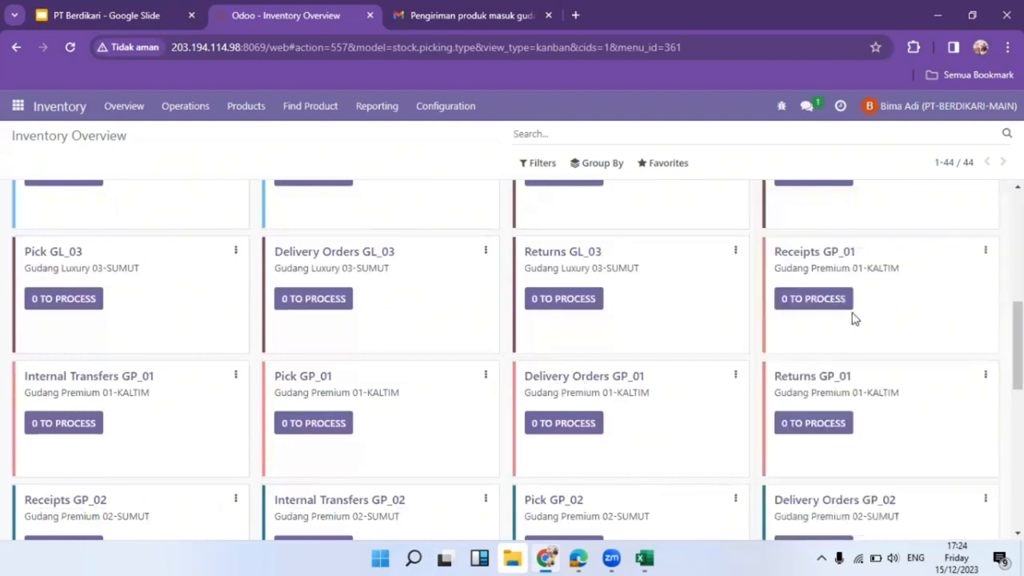
scroll(829, 314, down, 3)
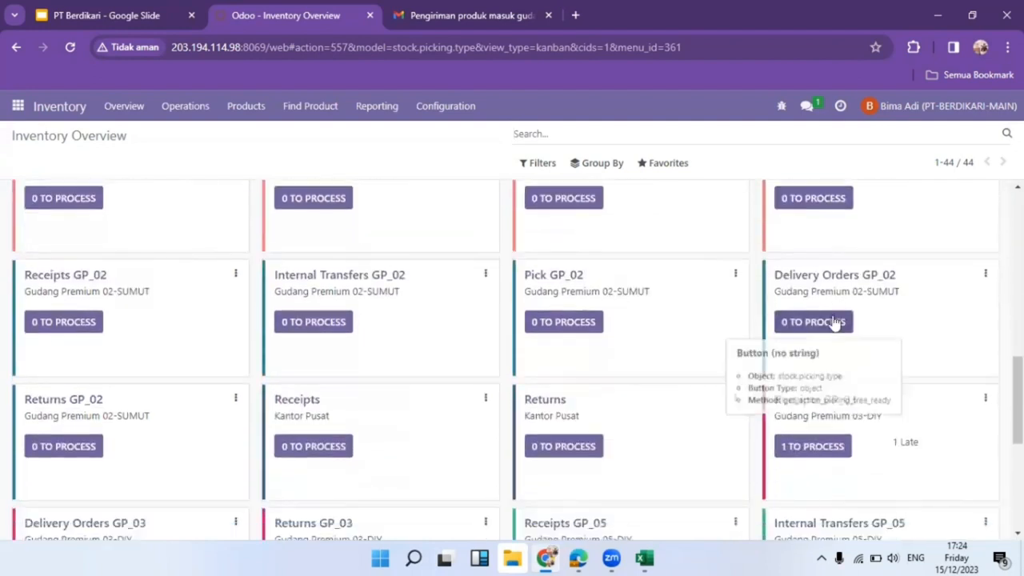
scroll(832, 328, down, 2)
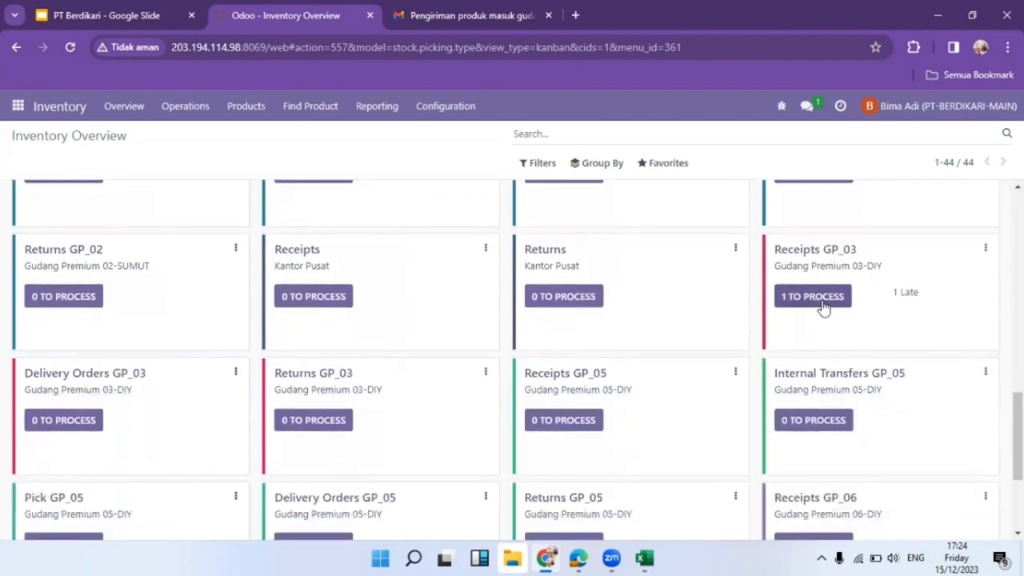
click(824, 306)
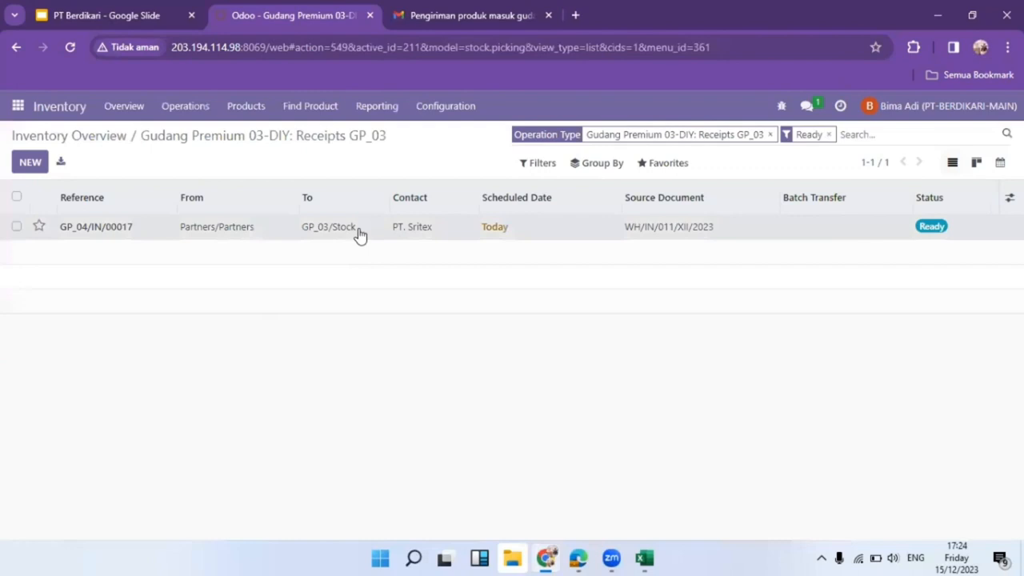
Open receipt GP_04/IN/00017 and compare it with the SURAT JALAN delivery note in Gmail.
click(358, 232)
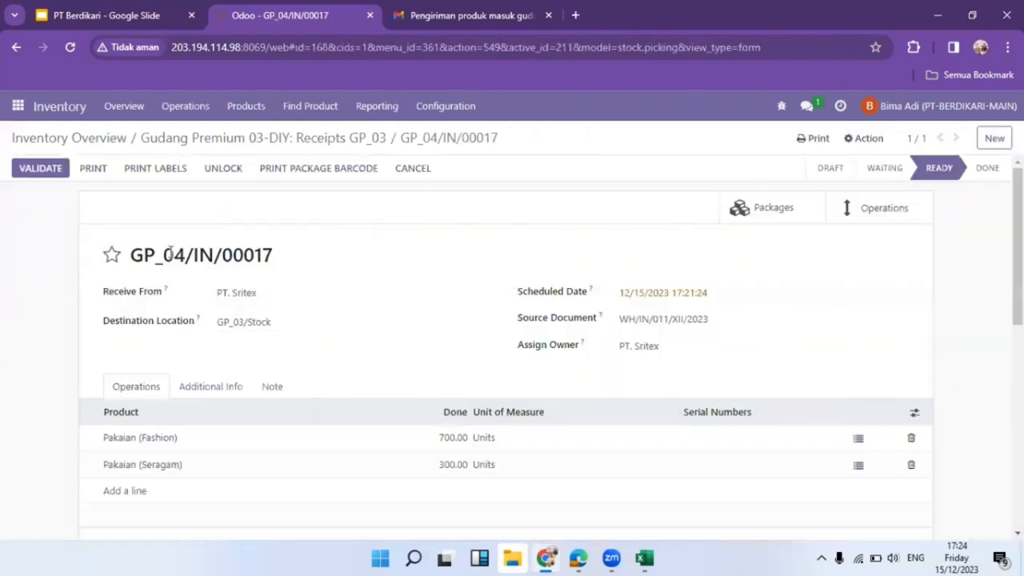
scroll(185, 291, down, 2)
scroll(176, 290, up, 2)
scroll(492, 376, down, 1)
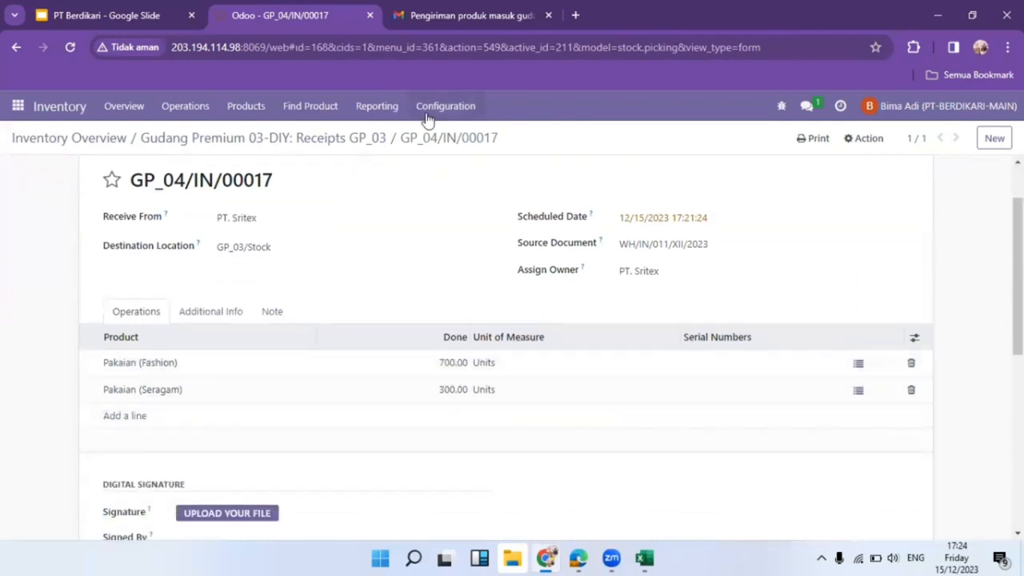
click(432, 16)
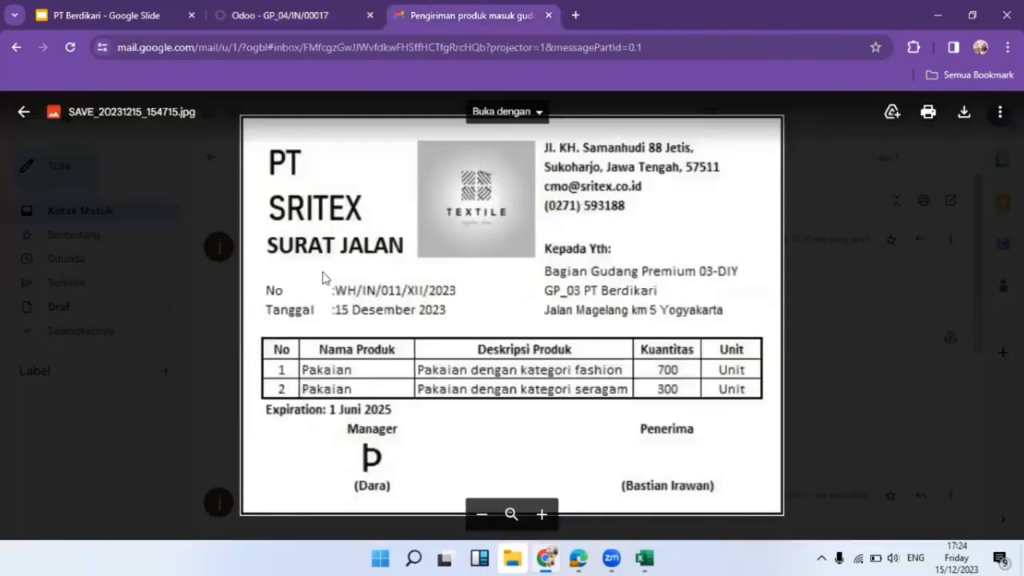
click(280, 12)
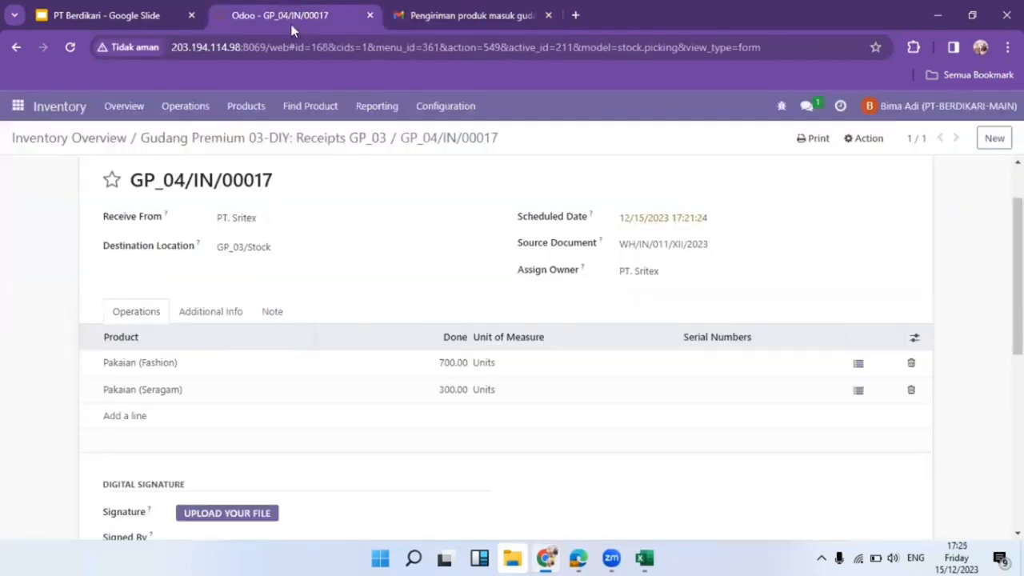
scroll(284, 498, down, 1)
Upload the signature image, enter the signer's name, and set designation 'Manager Gudang DIY'.
click(240, 437)
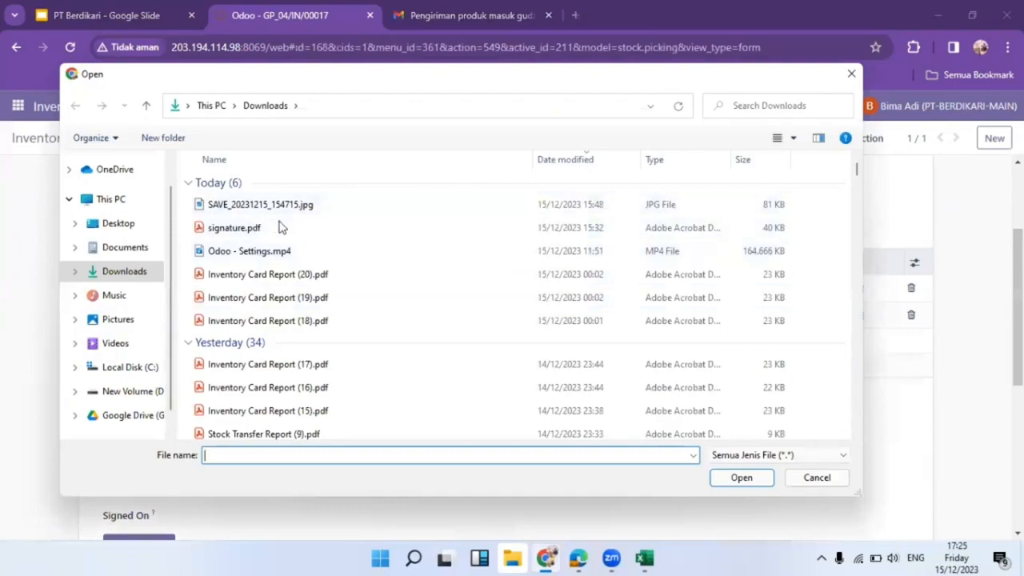
click(158, 248)
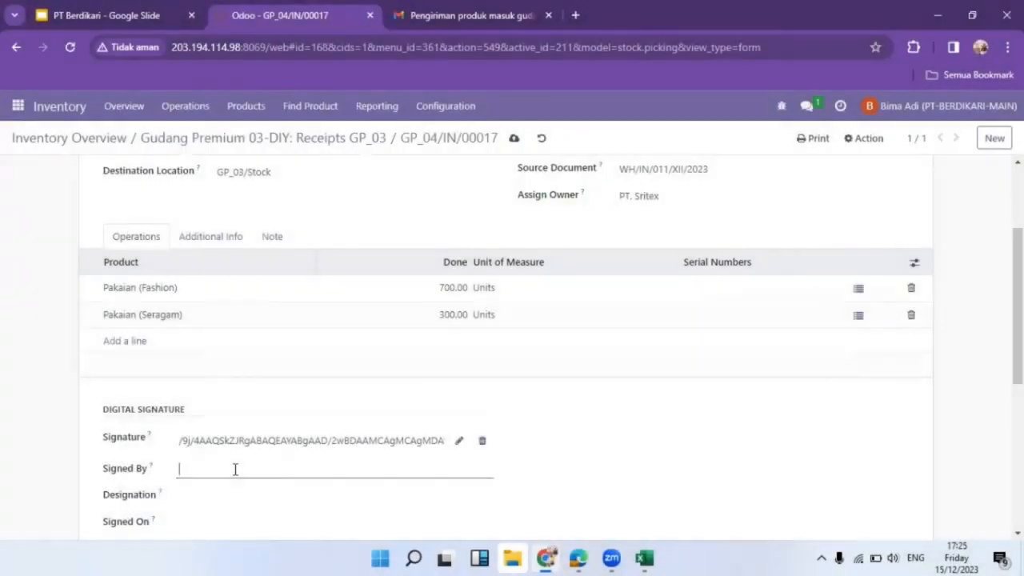
click(235, 470)
click(189, 500)
text(M)
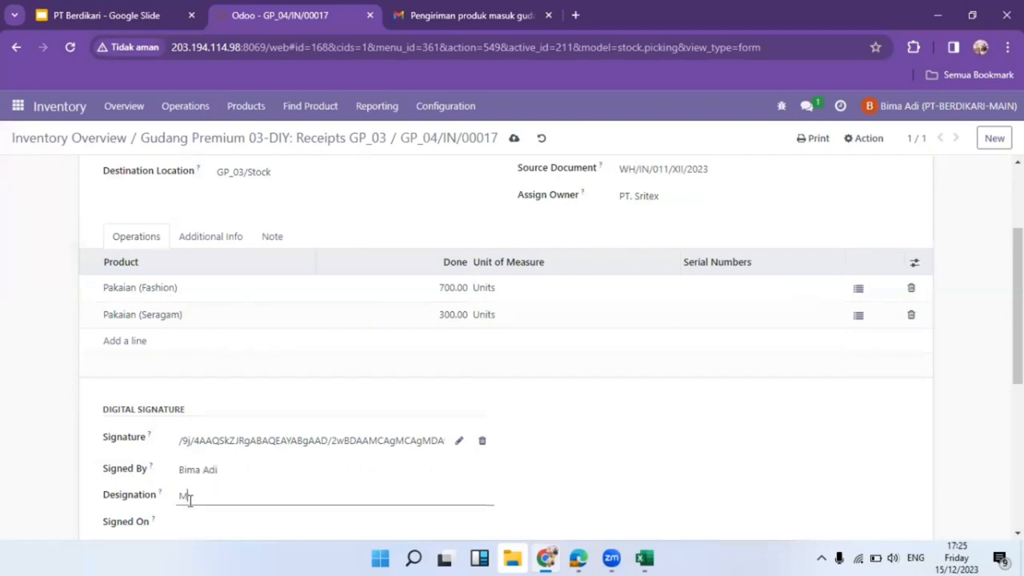
text(anager Gudang DIY)
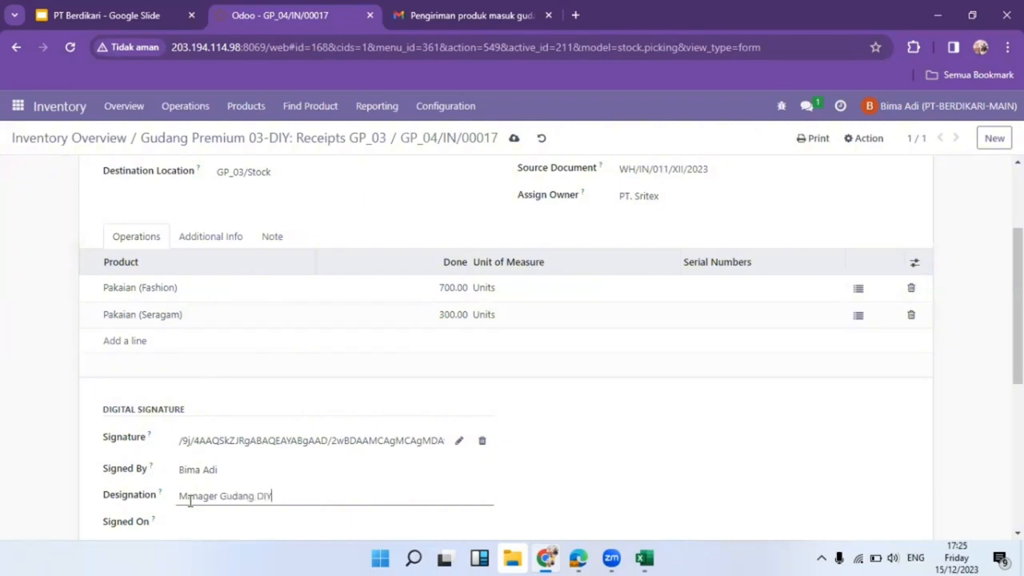
Set the Signed On date to 15 December 2023.
scroll(192, 472, down, 3)
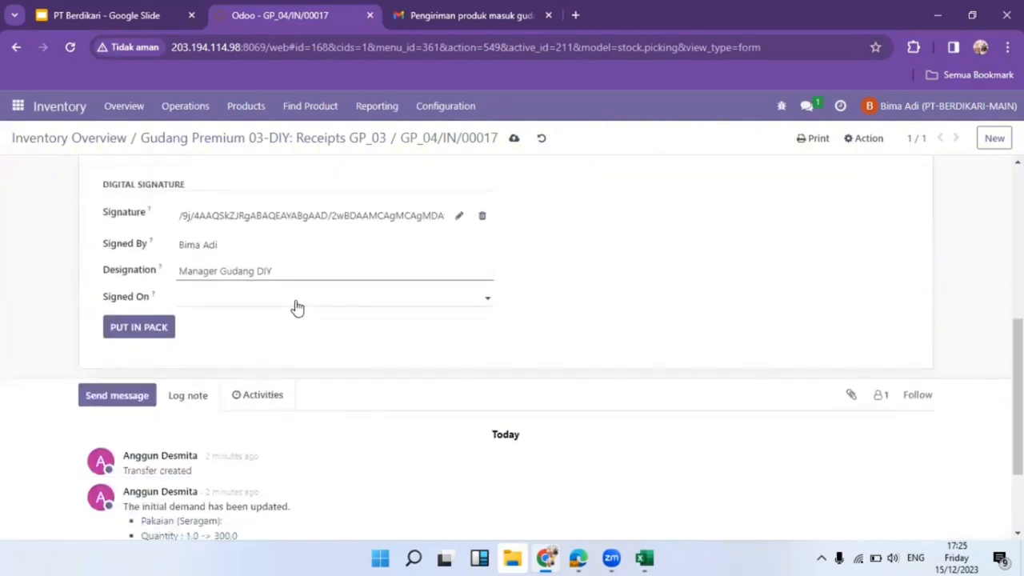
click(296, 302)
click(336, 448)
scroll(445, 360, up, 5)
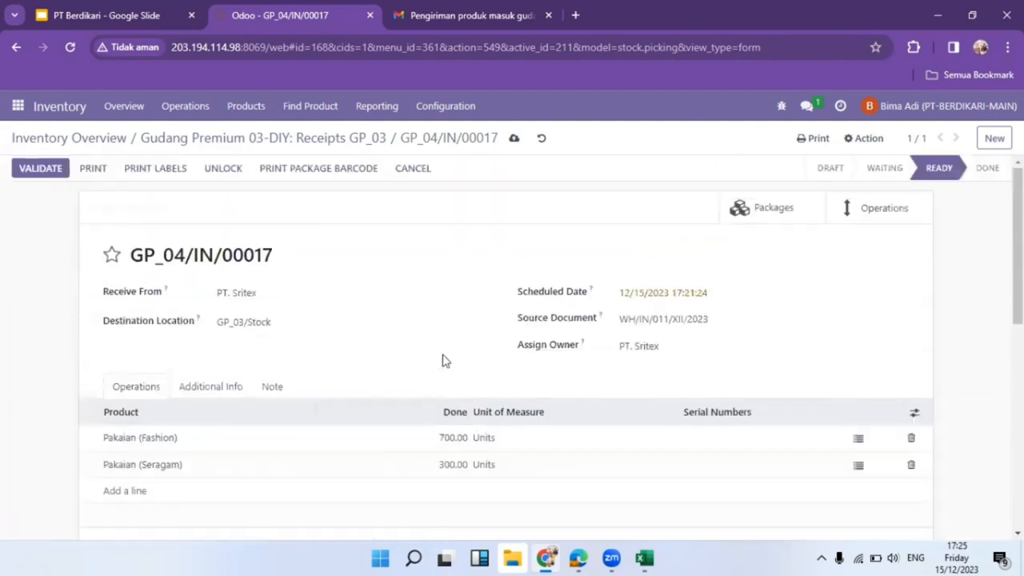
scroll(62, 285, down, 2)
scroll(63, 286, up, 2)
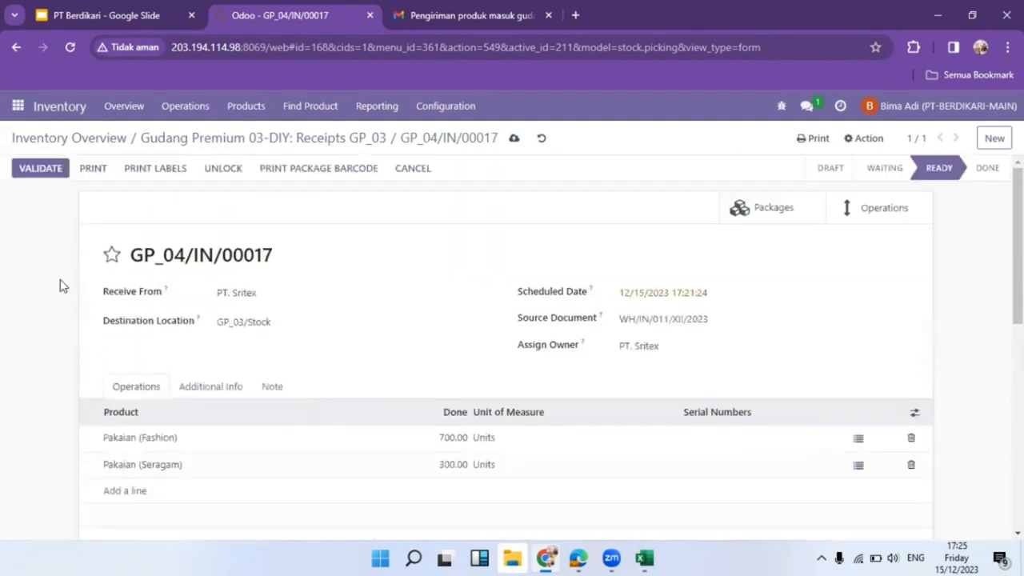
Validate receipt GP_04/IN/00017 to confirm the incoming goods.
click(44, 171)
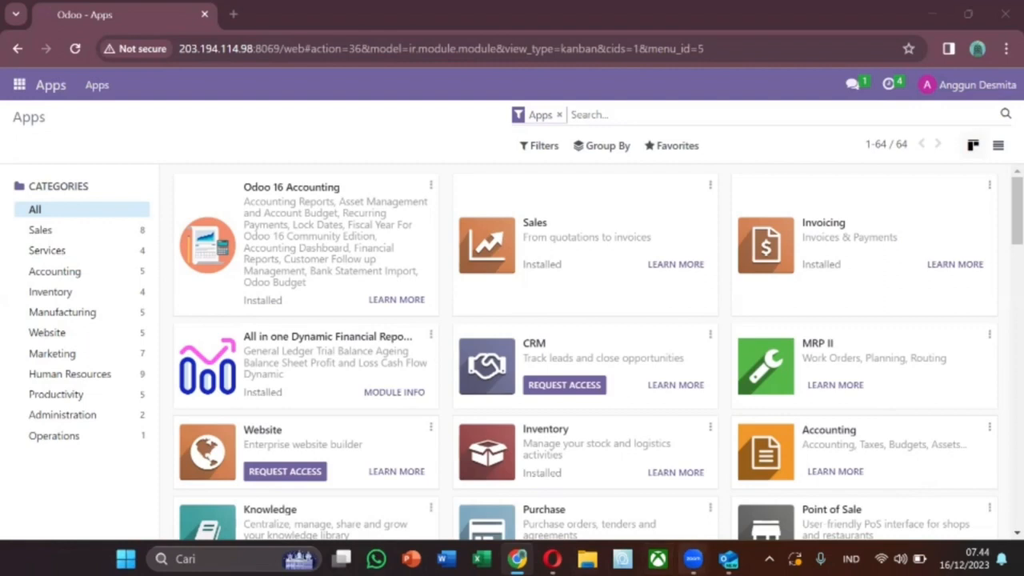
click(728, 558)
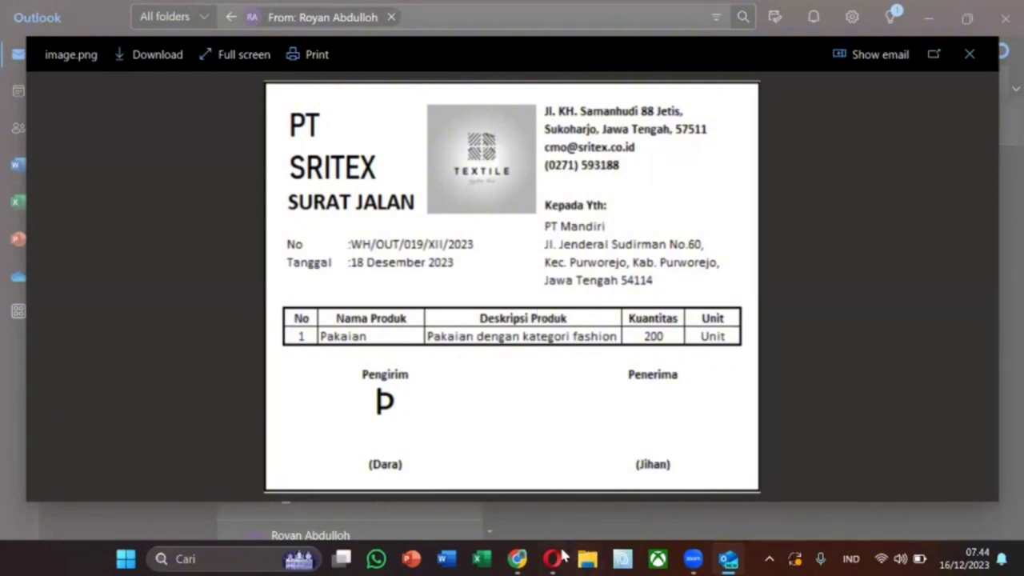
click(516, 558)
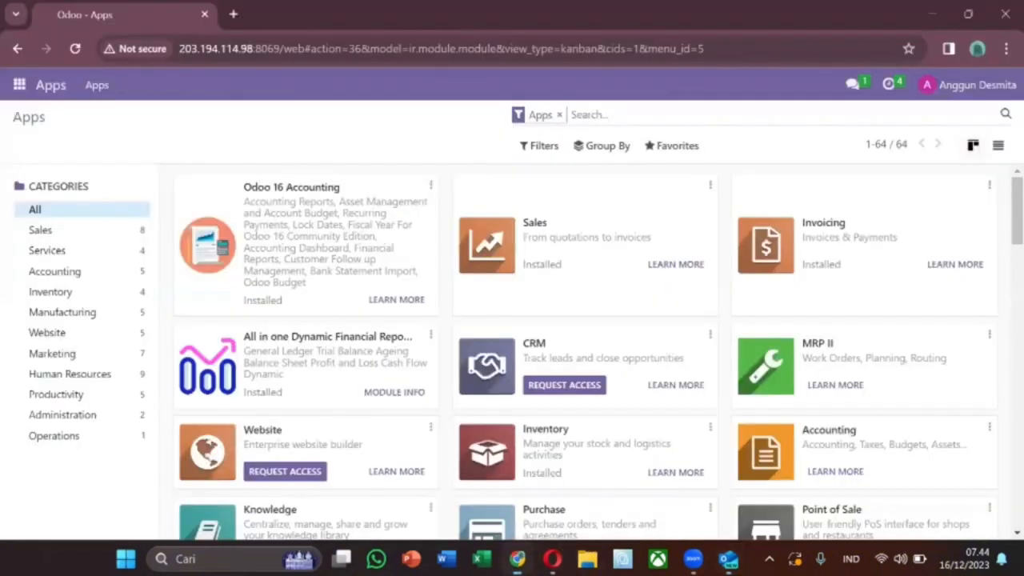
click(53, 274)
Start a new GP_03 delivery order with PT. Sritex as the delivery address.
click(19, 85)
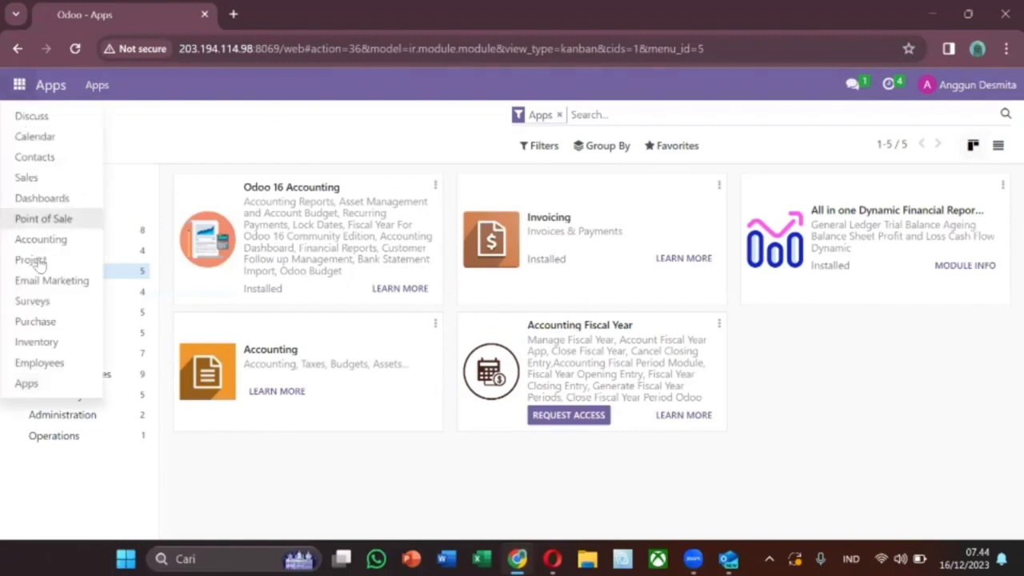
click(36, 342)
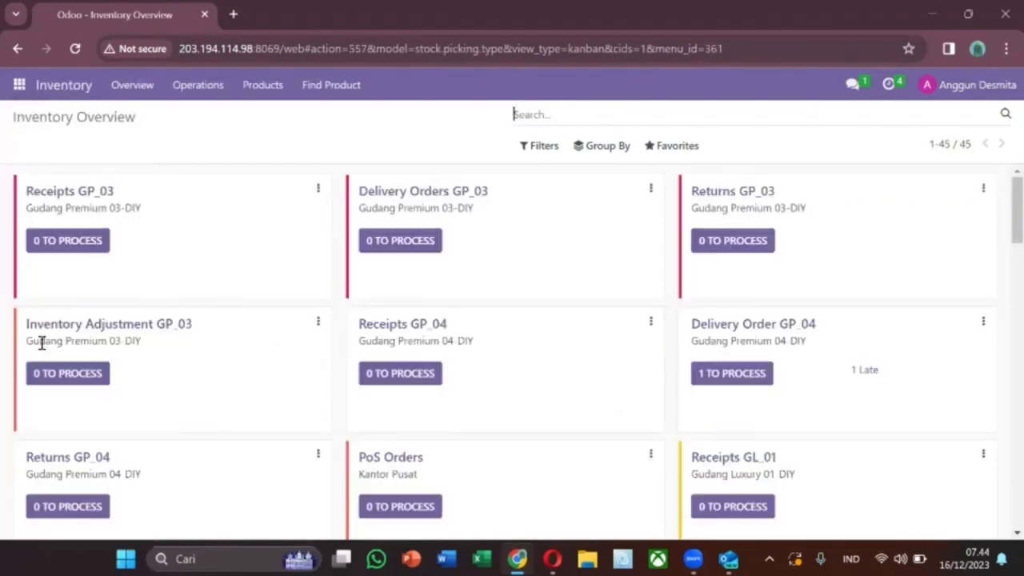
click(408, 250)
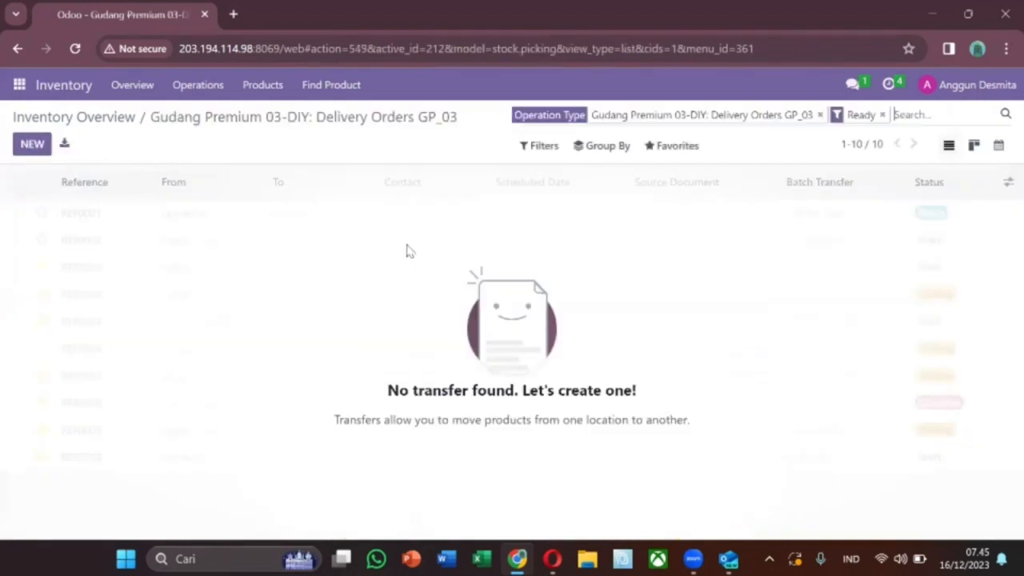
click(28, 151)
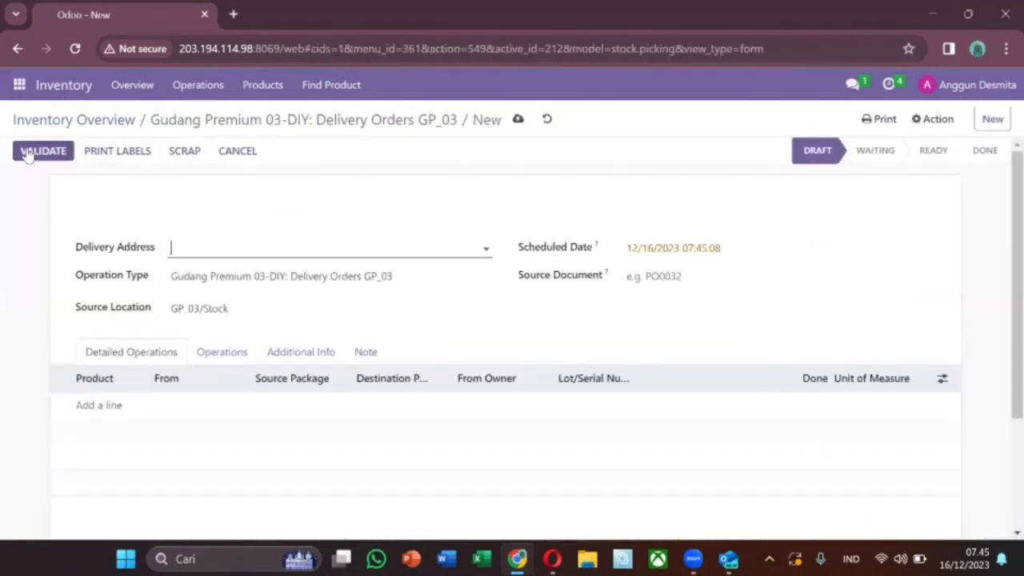
click(282, 251)
text(sri)
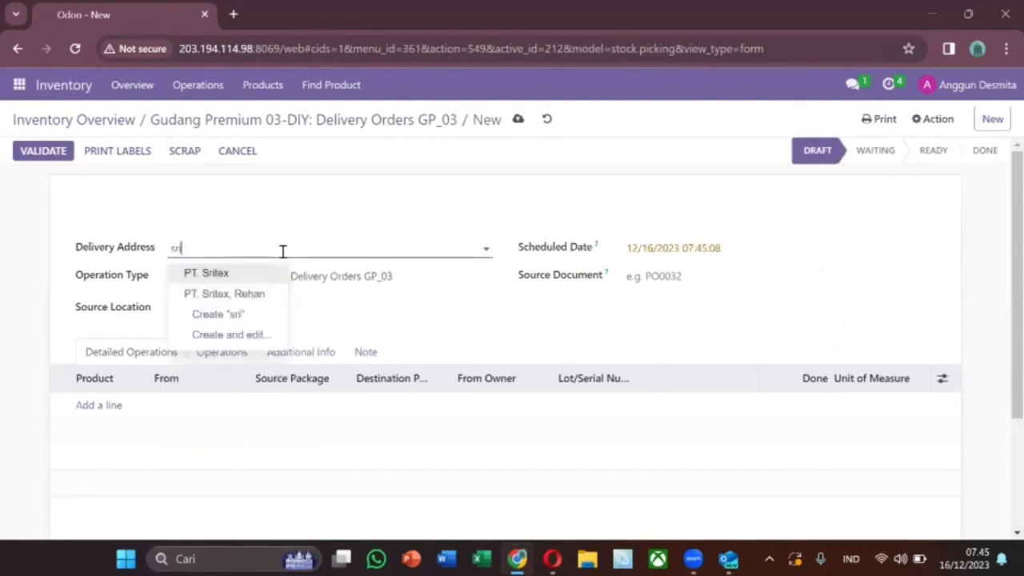
click(266, 274)
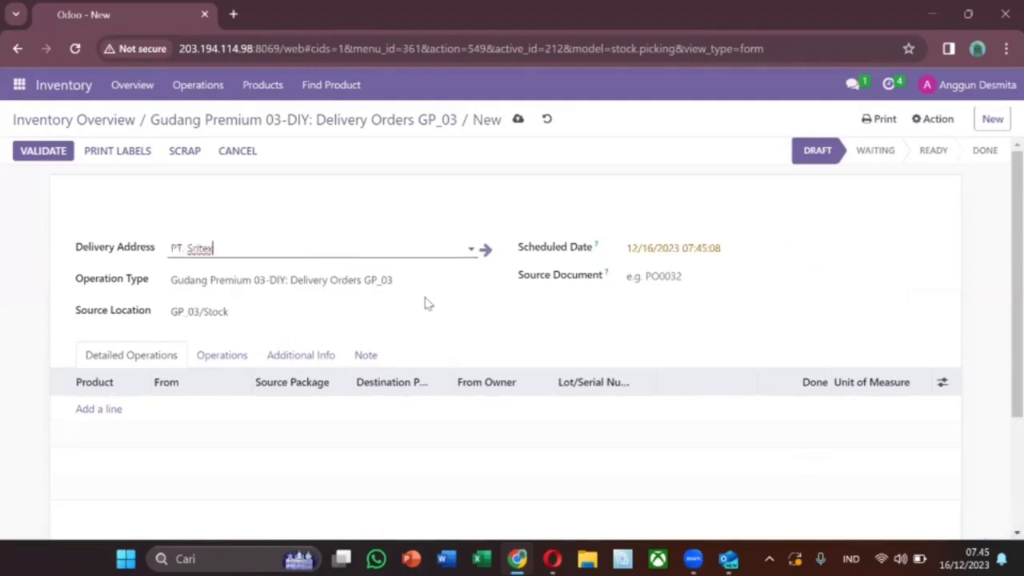
Paste source document WH/OUT/019/XII/2023 and check it against the emailed delivery note.
click(659, 275)
text(WH/OUT/019/XII/2023)
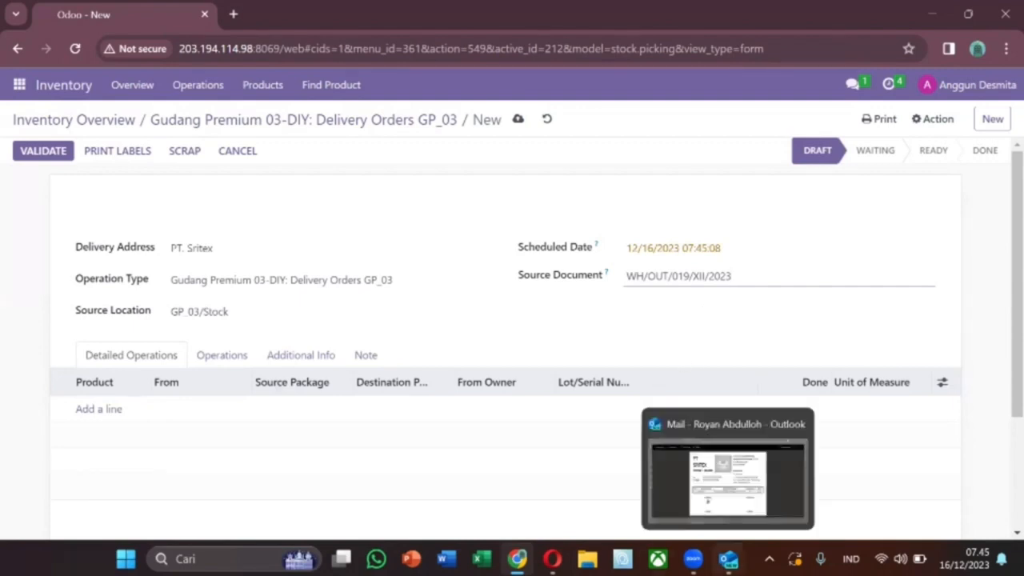
click(728, 559)
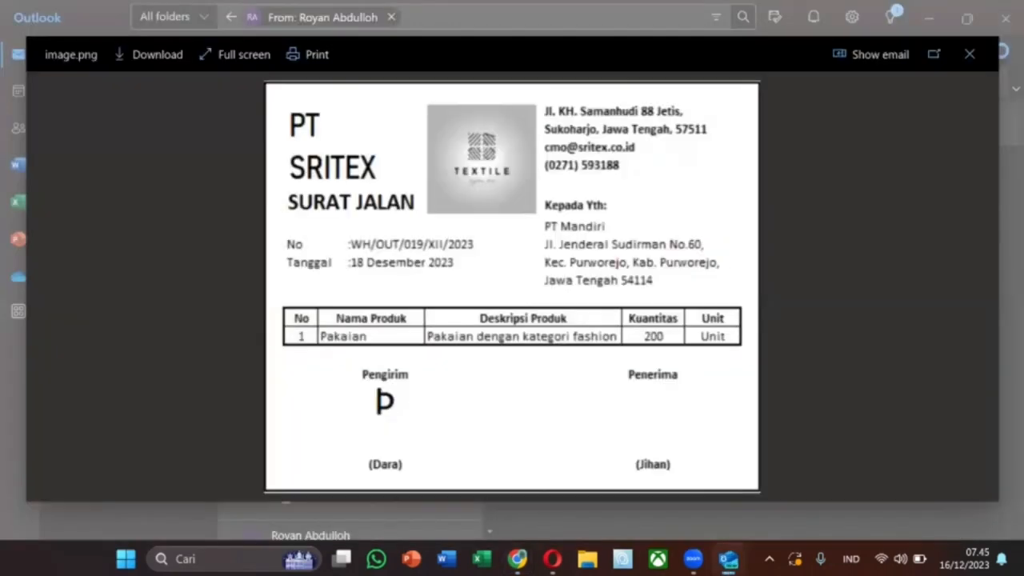
click(517, 558)
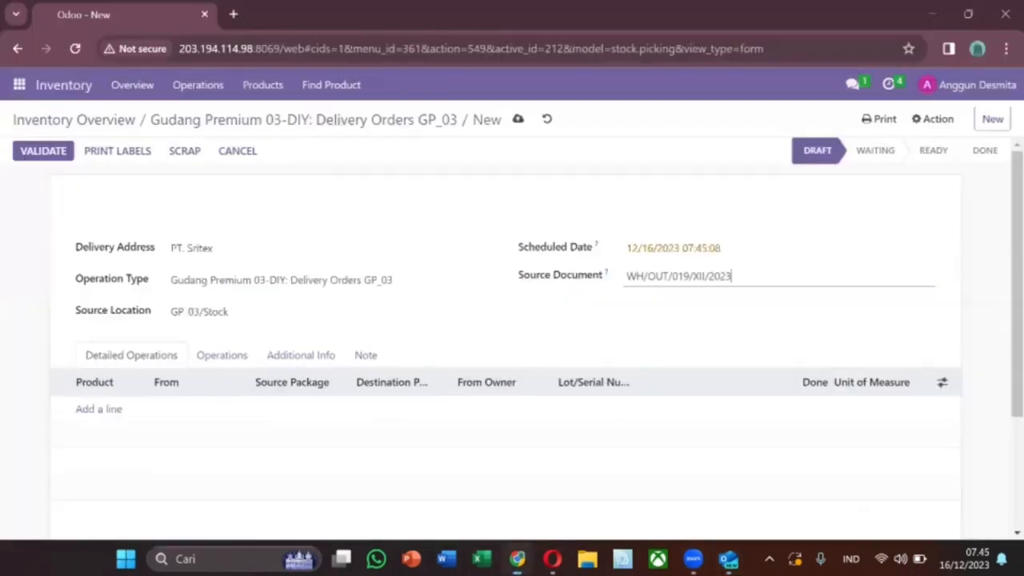
Add a Pakaian (Fashion) product line with quantity 200.
click(108, 413)
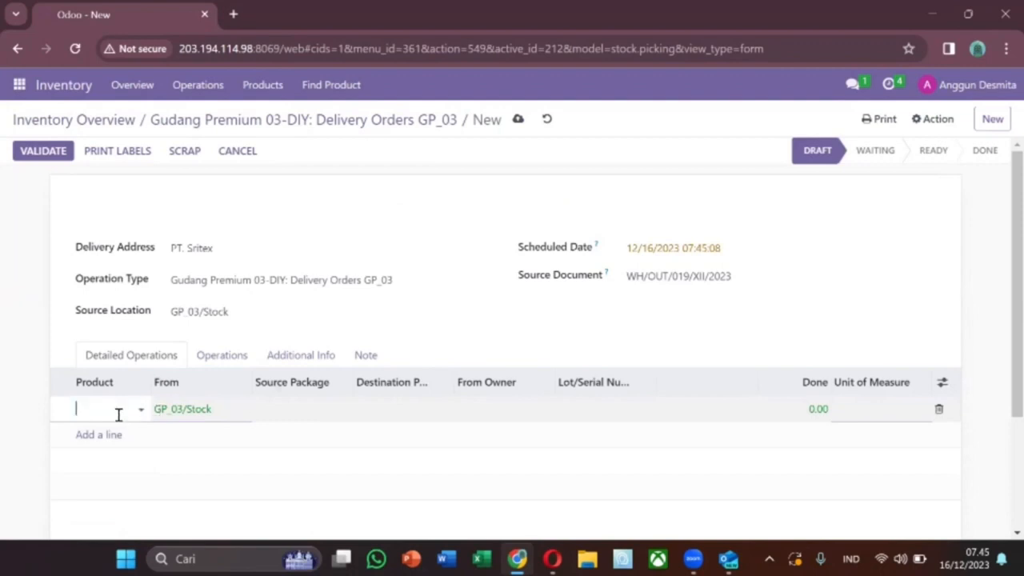
click(118, 414)
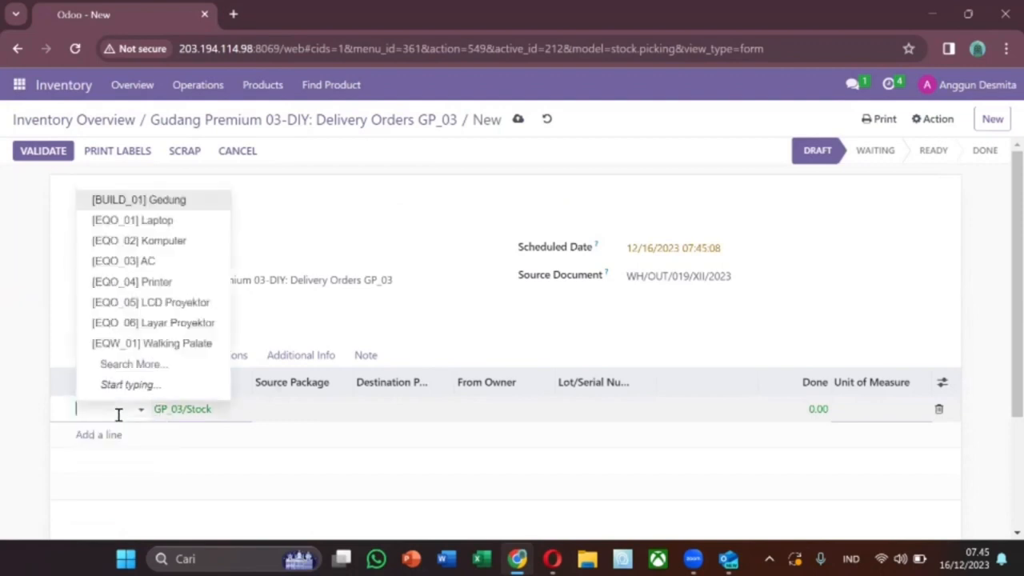
text(pa)
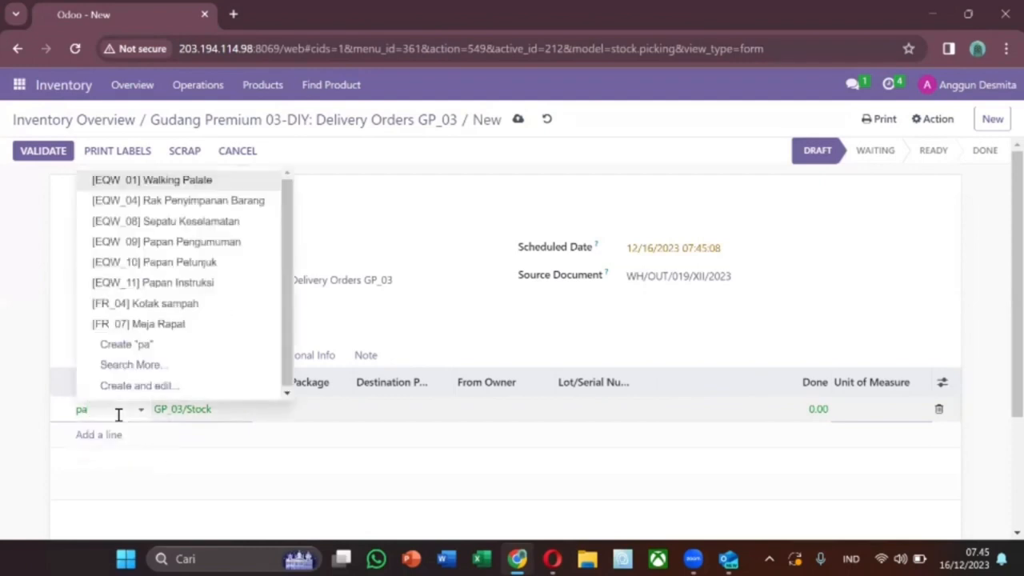
text(k)
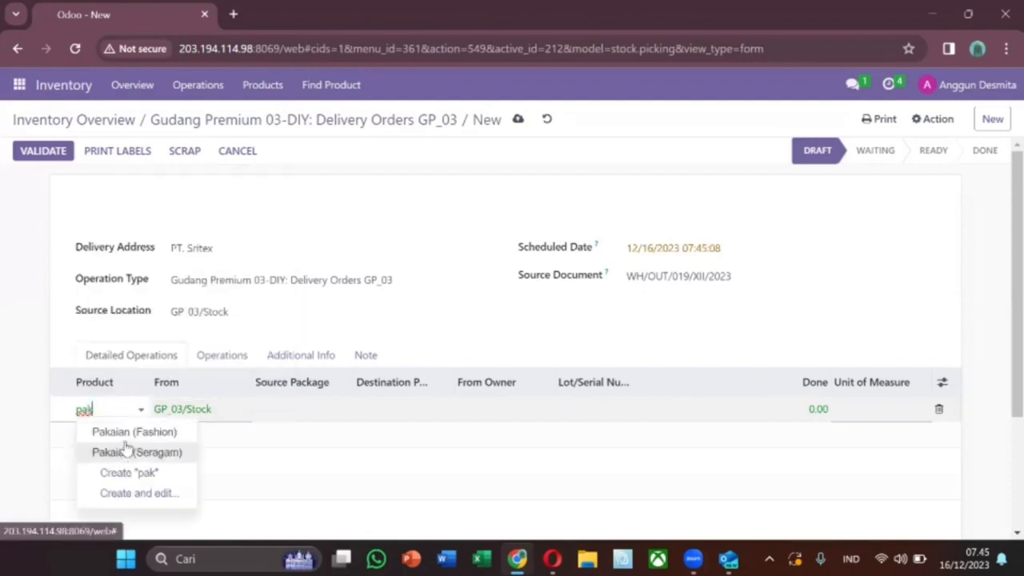
click(128, 440)
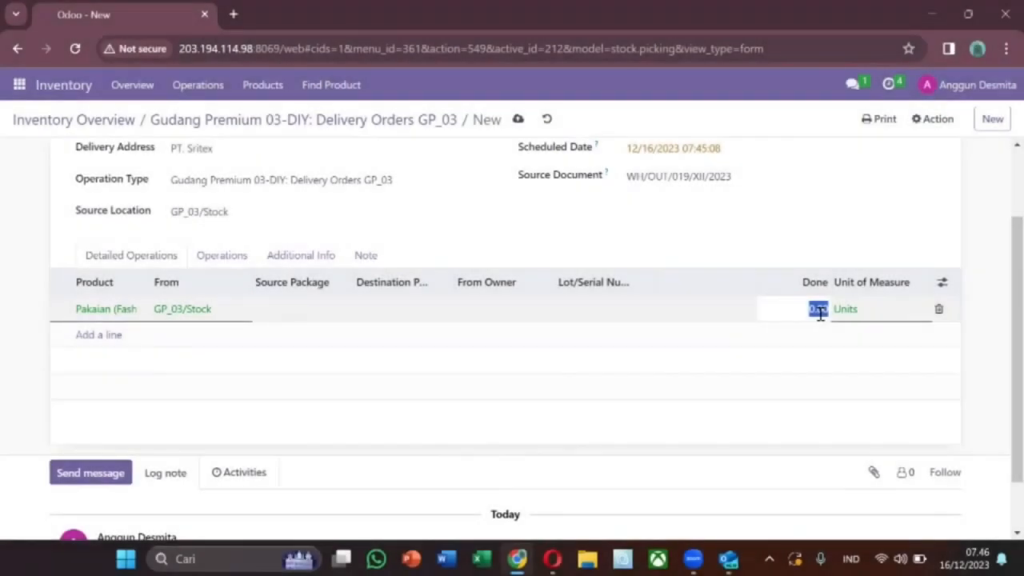
text(20)
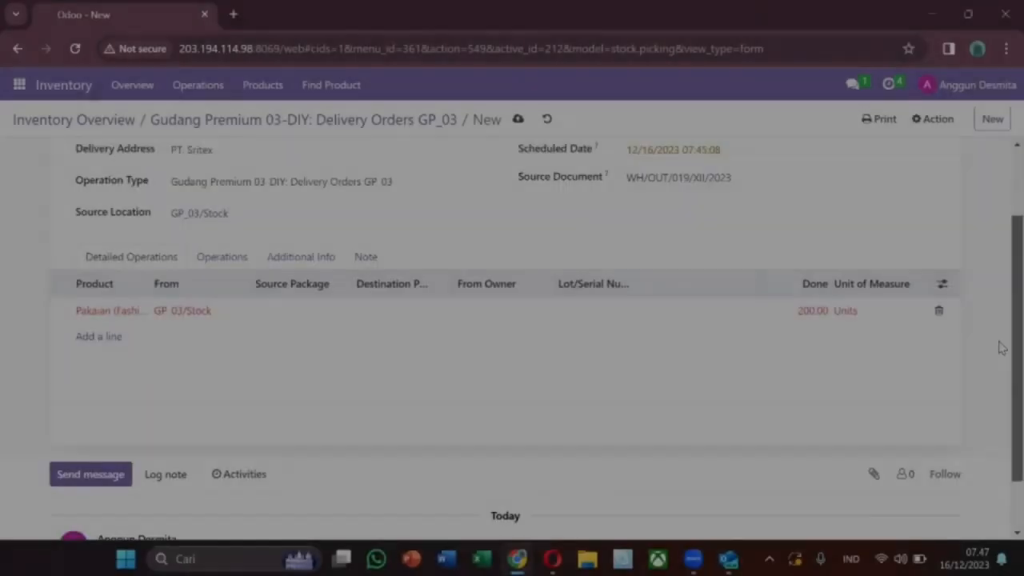
scroll(998, 438, down, 1)
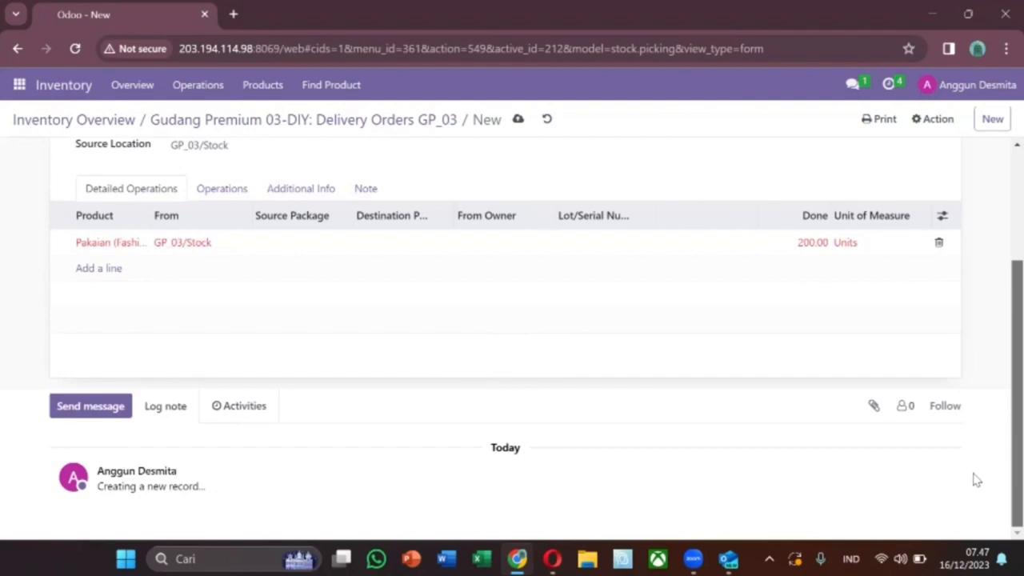
scroll(999, 366, up, 3)
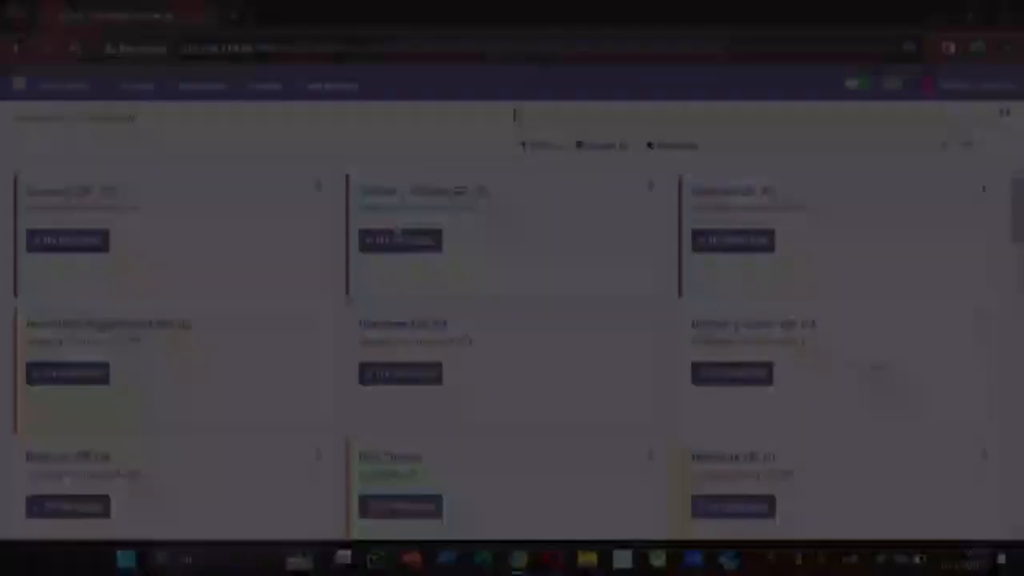
Create another new GP_03 delivery order addressed to PT. Sritex.
click(404, 240)
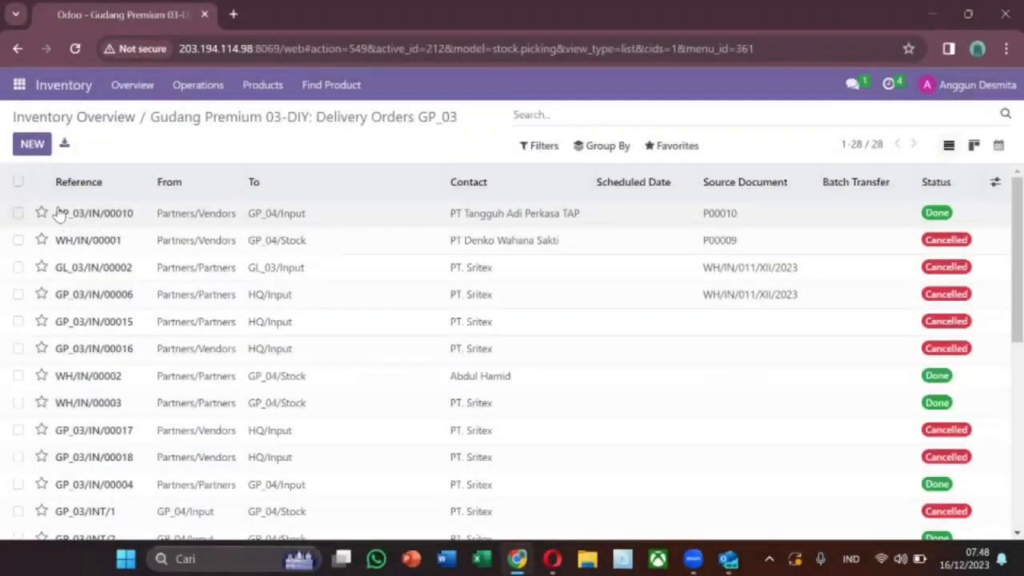
click(31, 144)
click(258, 250)
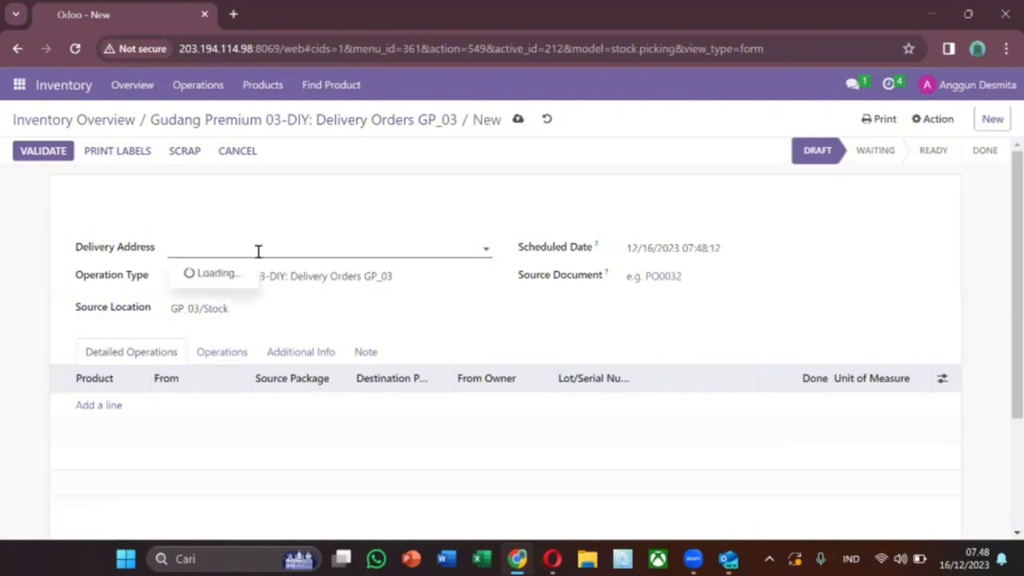
text(sril)
click(212, 275)
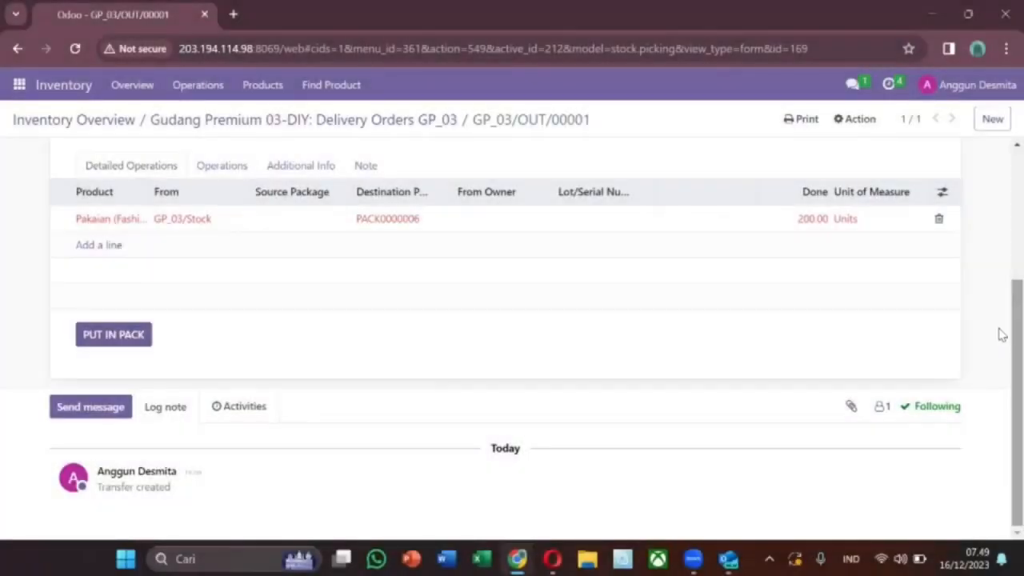
scroll(999, 333, up, 5)
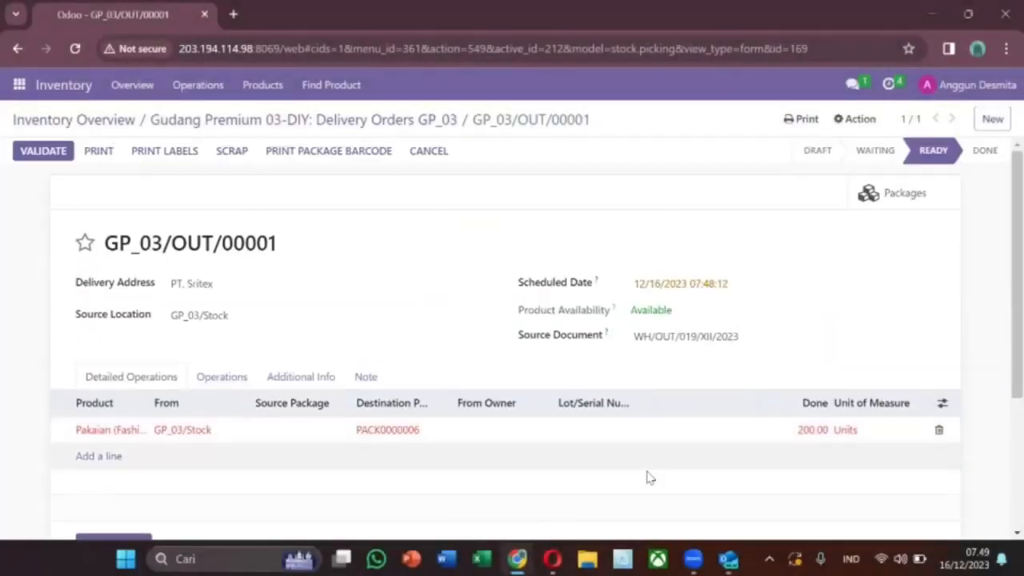
mouse_move(552, 558)
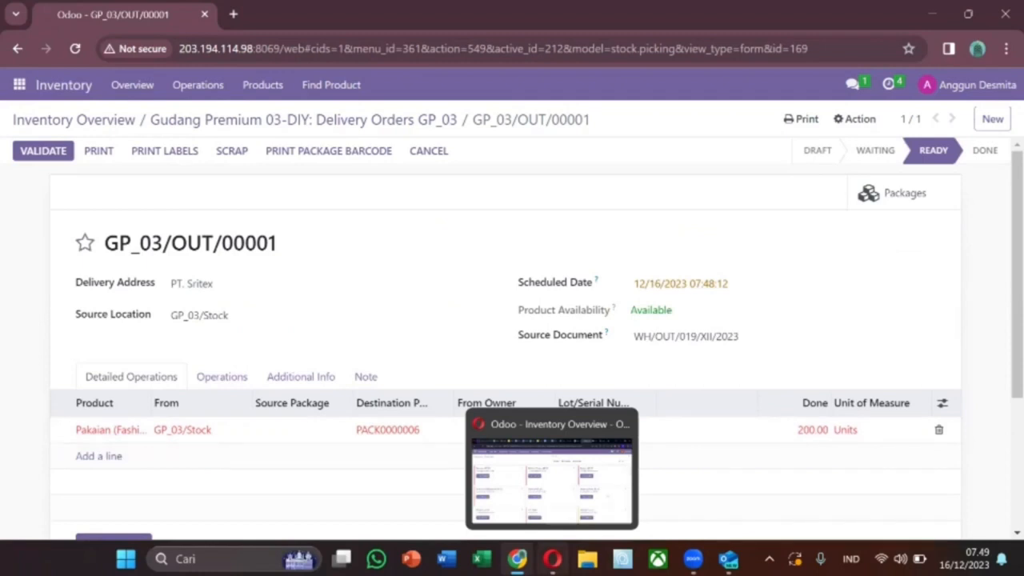
click(20, 84)
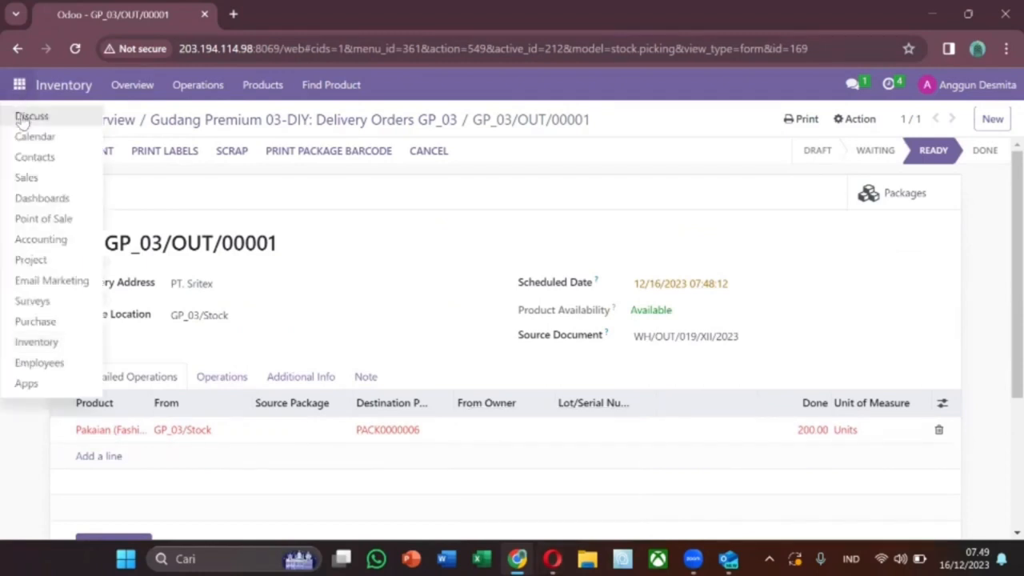
Open the colleague's direct chat in Discuss, then switch to the warehouse manager's Odoo session.
click(26, 119)
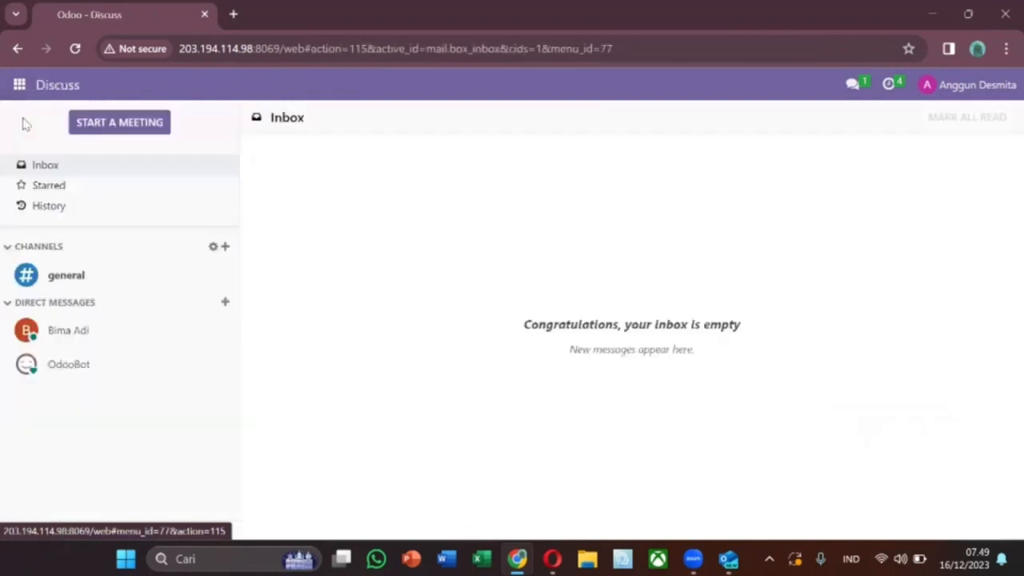
click(88, 337)
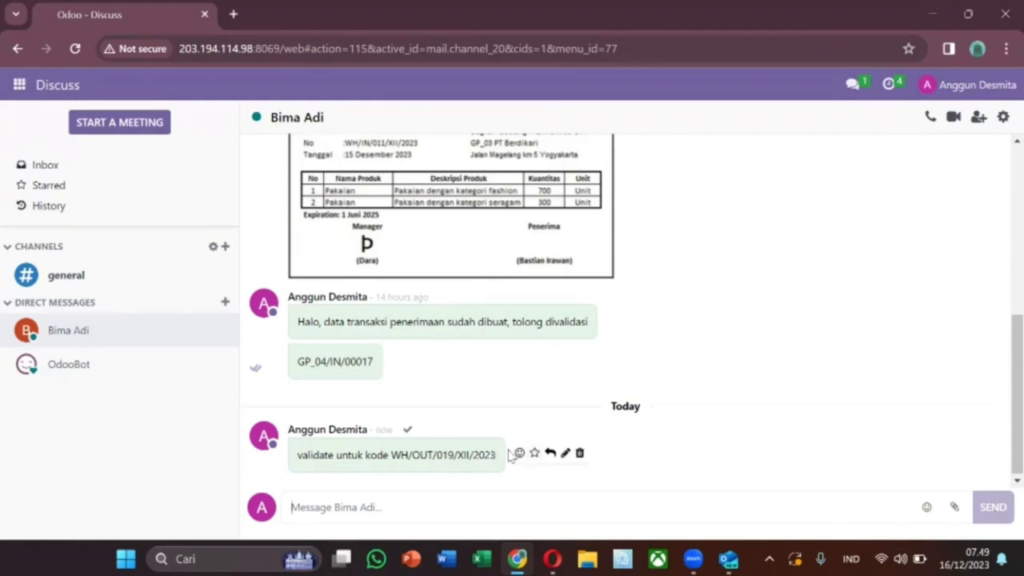
click(552, 558)
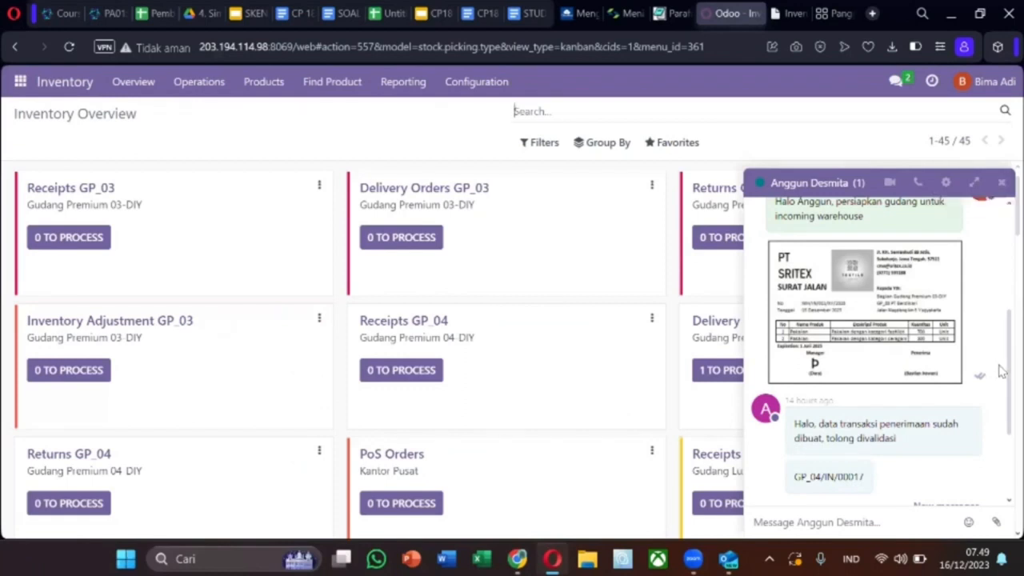
Find WH/OUT/019/XII/2023 in the chat and open the matching delivery order GP_03/OUT/00001.
scroll(999, 368, down, 2)
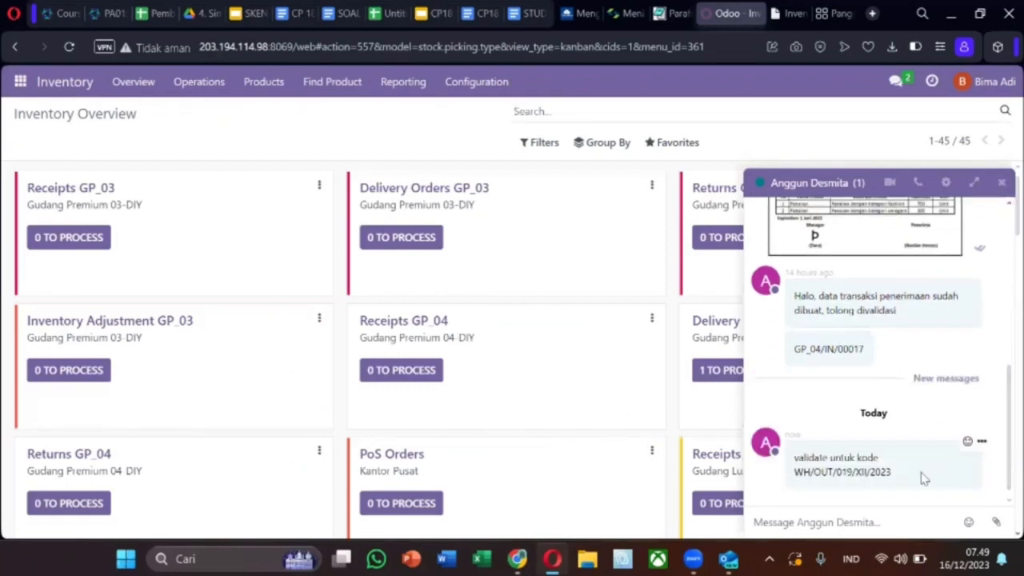
drag(796, 472, 891, 472)
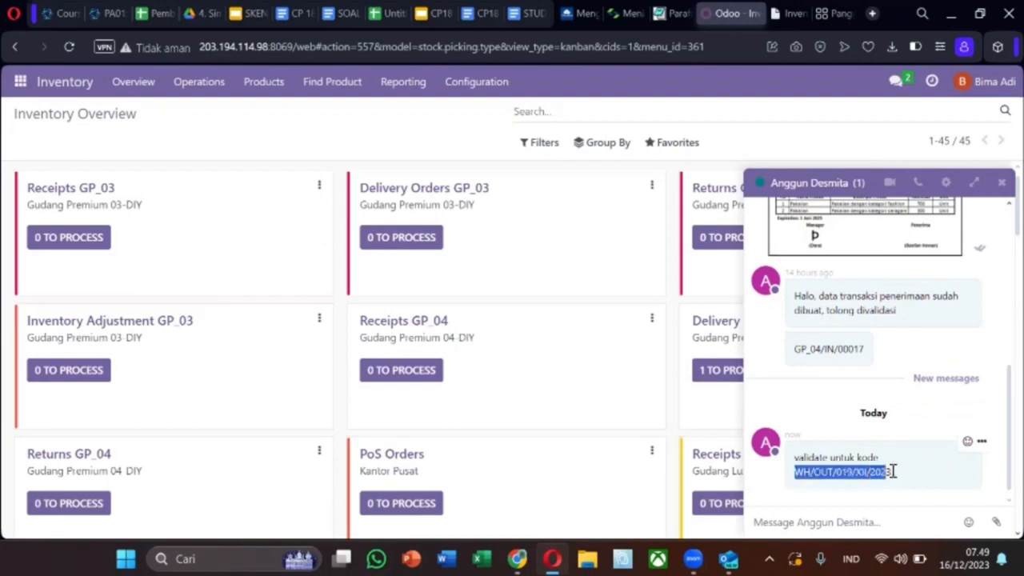
click(1004, 185)
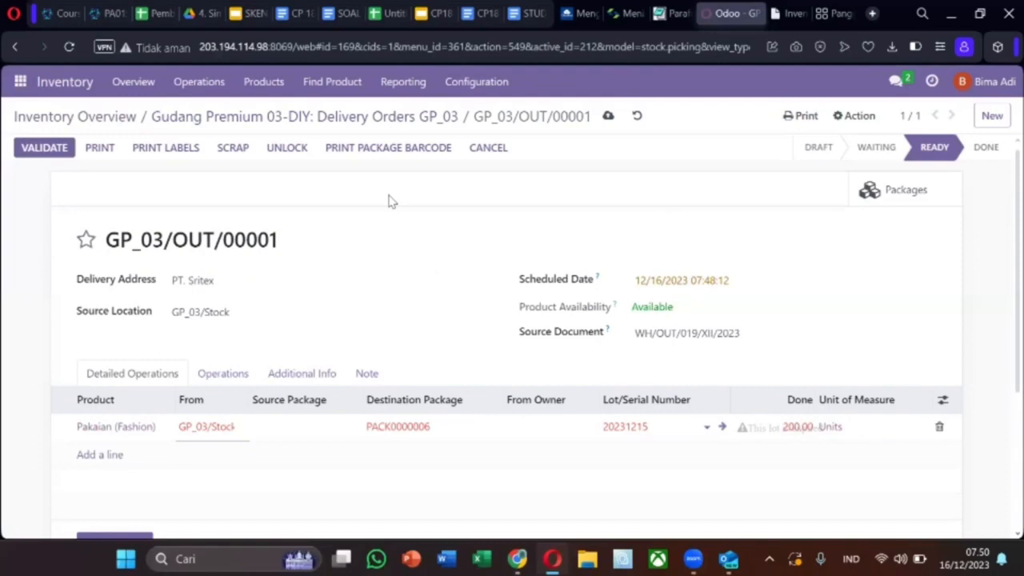
Attempt to validate the delivery order and scroll down to its Digital Signature section.
click(44, 149)
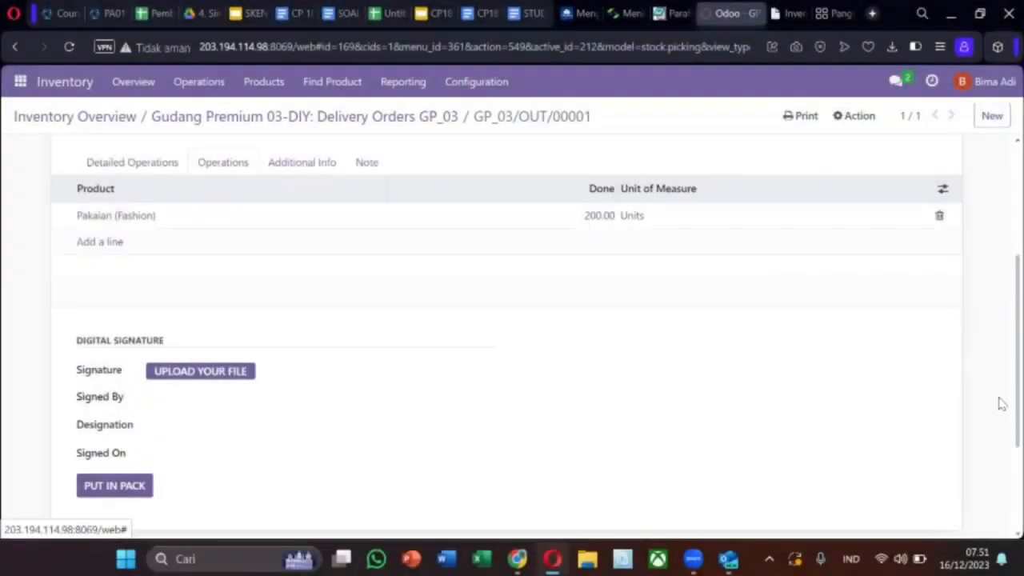
scroll(999, 405, up, 3)
scroll(1000, 288, down, 1)
scroll(1000, 304, up, 1)
scroll(976, 448, down, 5)
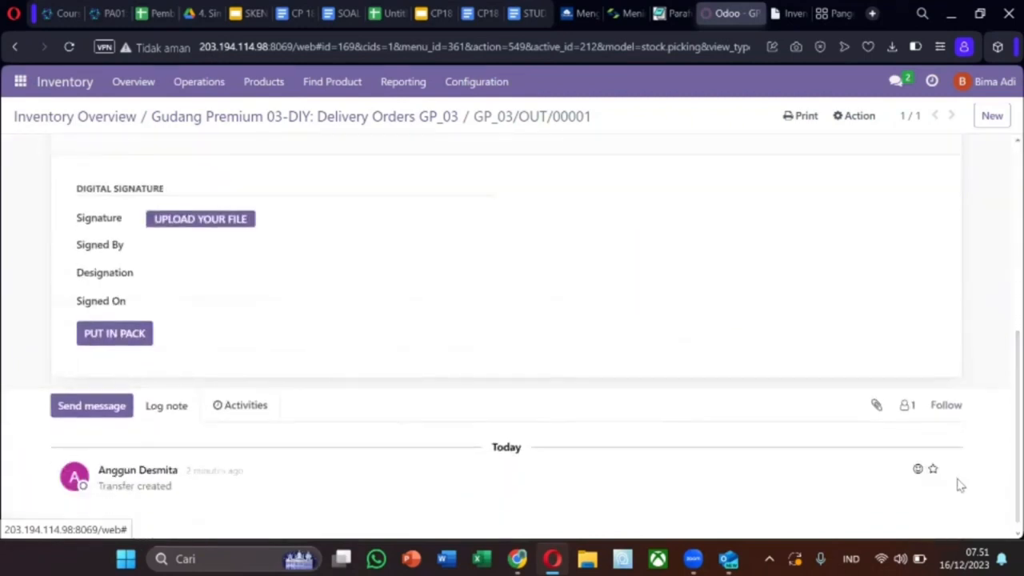
Upload signature.pdf as the delivery order's digital signature file.
click(220, 228)
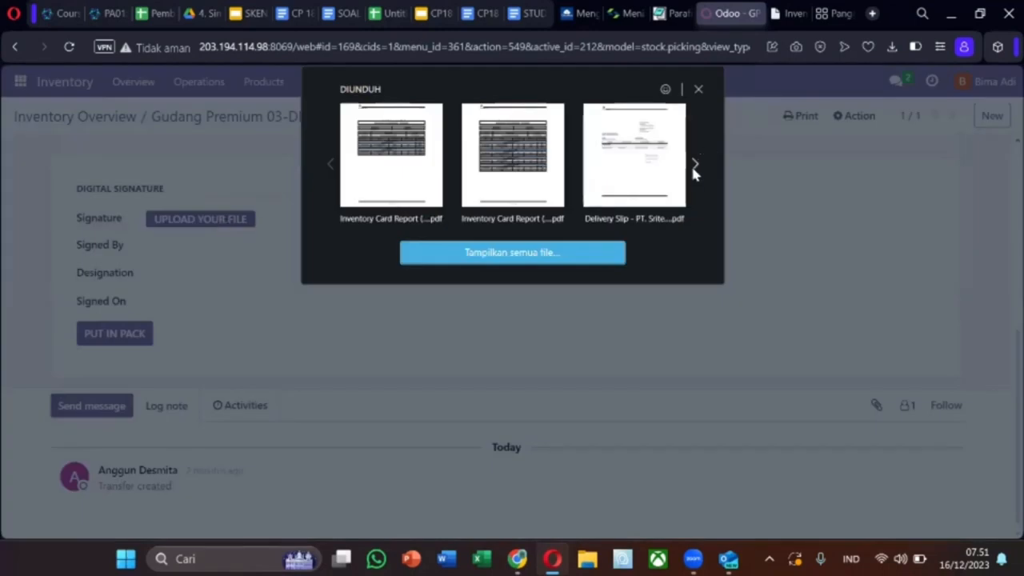
click(524, 253)
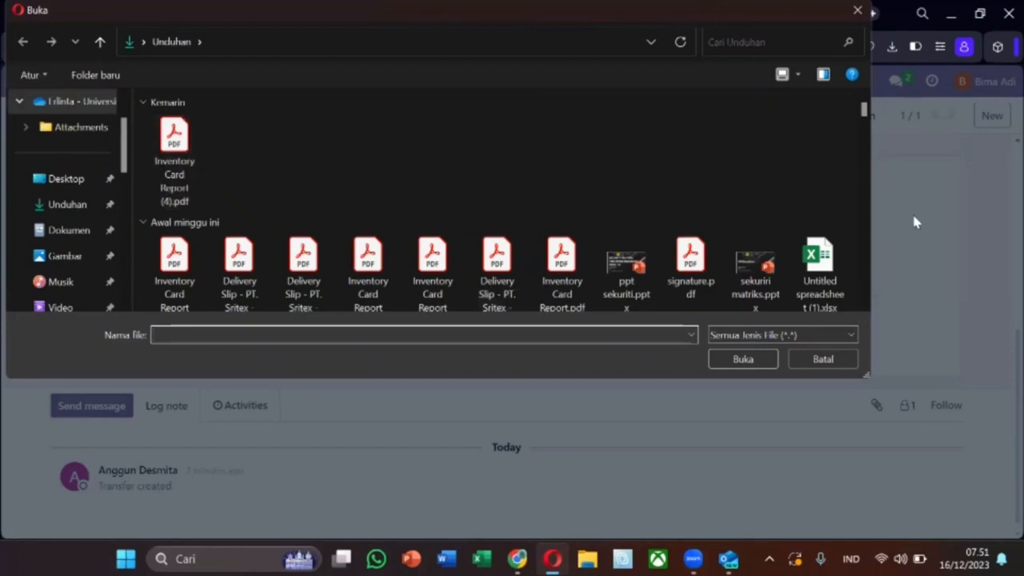
scroll(869, 112, down, 3)
scroll(868, 112, up, 3)
click(672, 250)
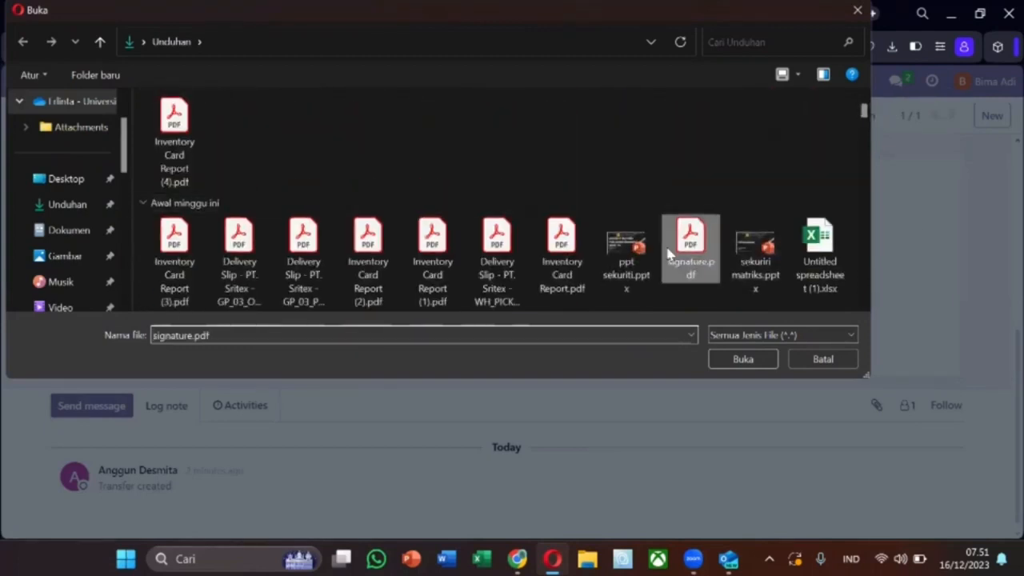
click(741, 360)
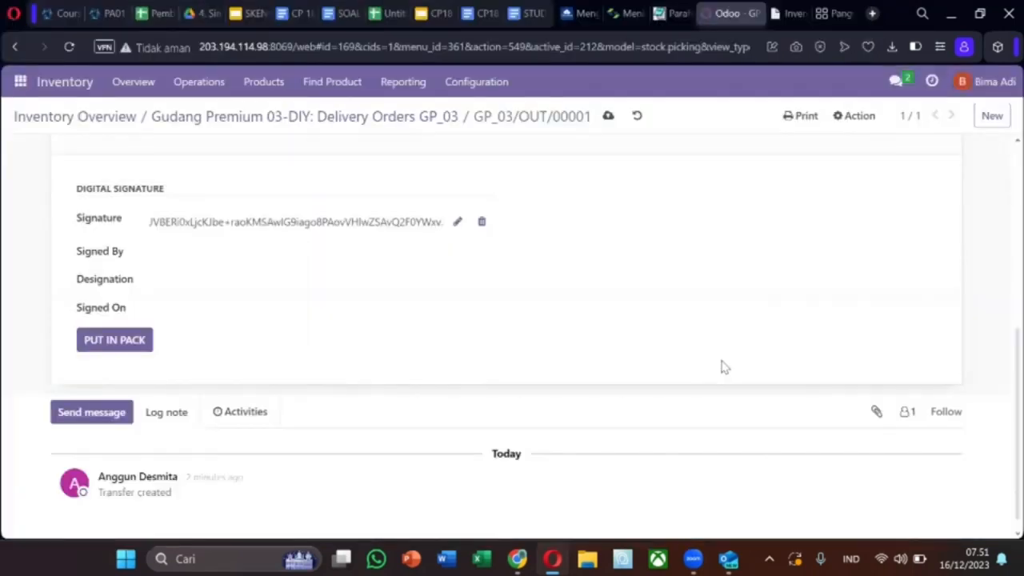
Fill in the signer, designation 'Manager Gudang DIY' and signing date 16 December 2023, dismissing the Put in Pack error.
click(279, 258)
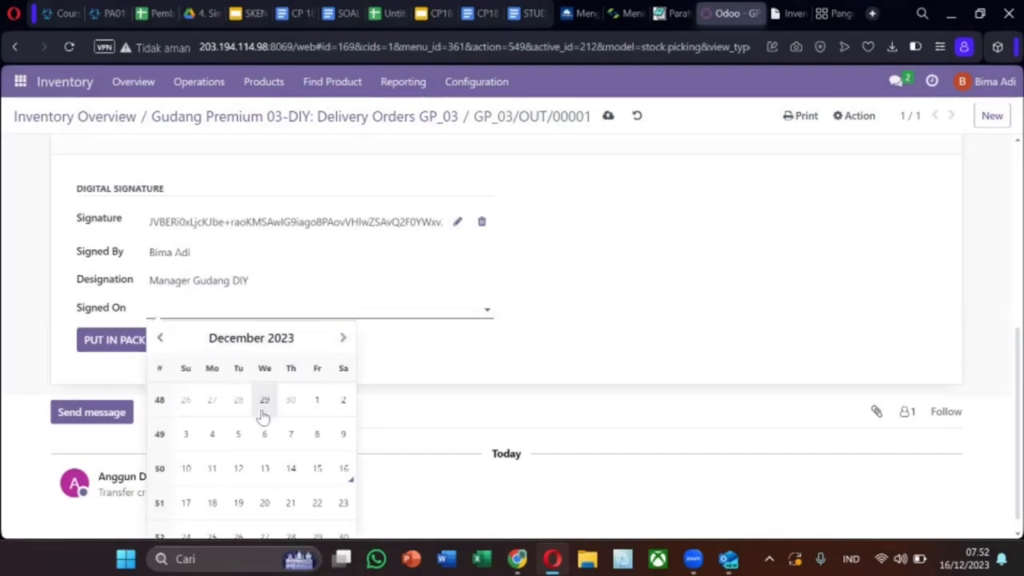
click(343, 468)
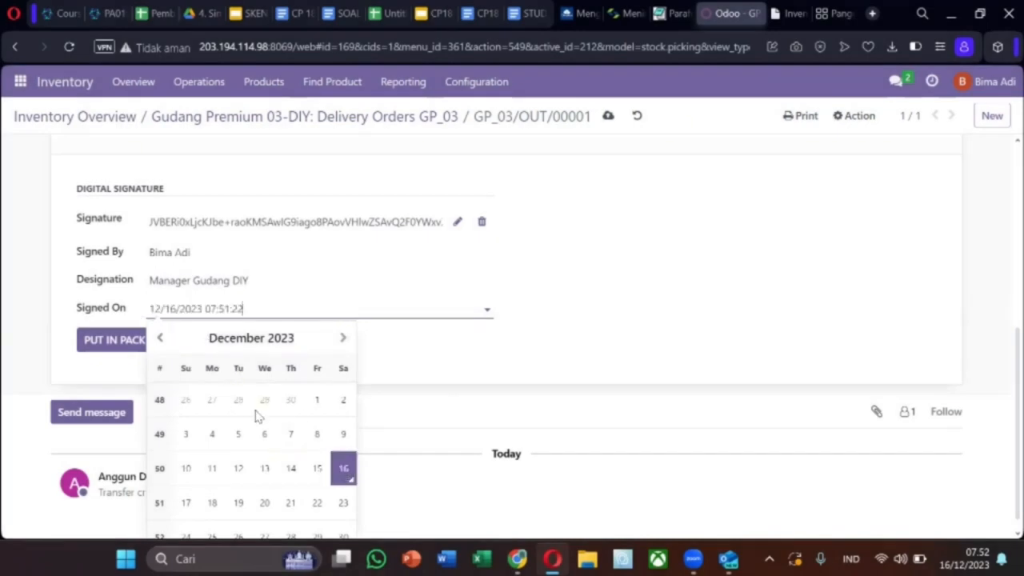
click(122, 344)
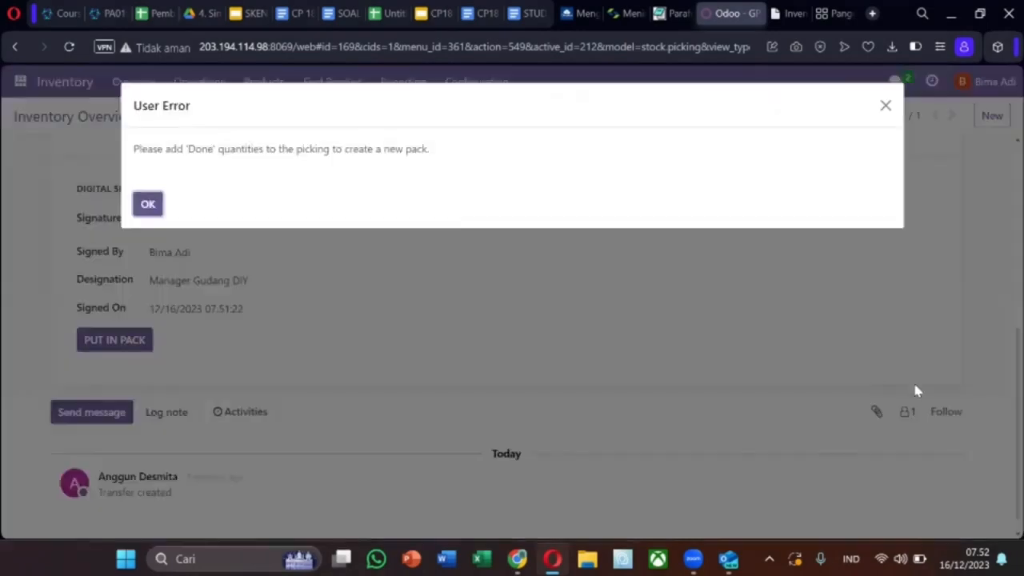
click(147, 205)
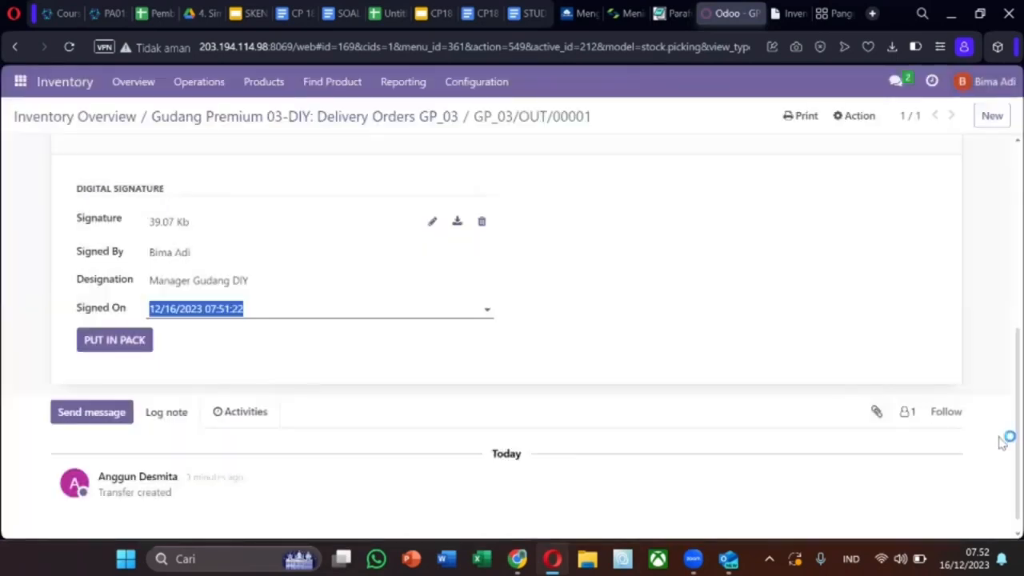
drag(1007, 440, 1006, 251)
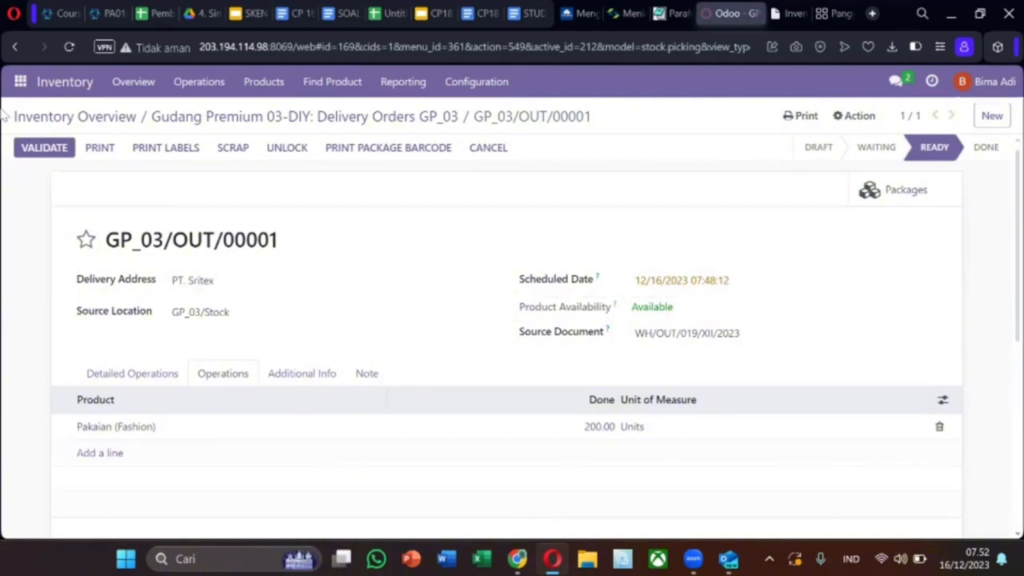
Validate GP_03/OUT/00001, confirming the expired Pakaian (Fashion) lot, and bring up the delivery slip print options.
click(64, 149)
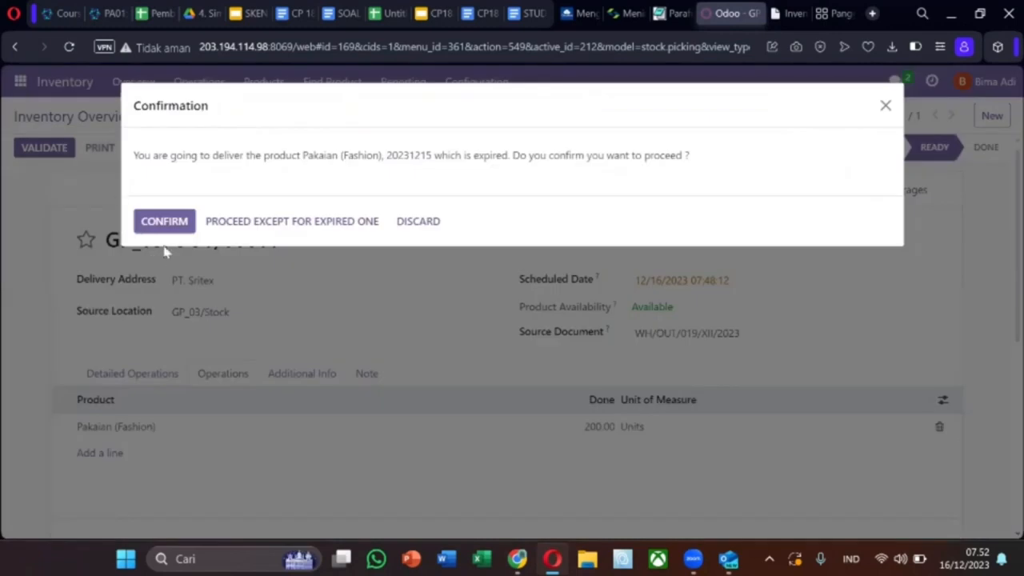
click(164, 221)
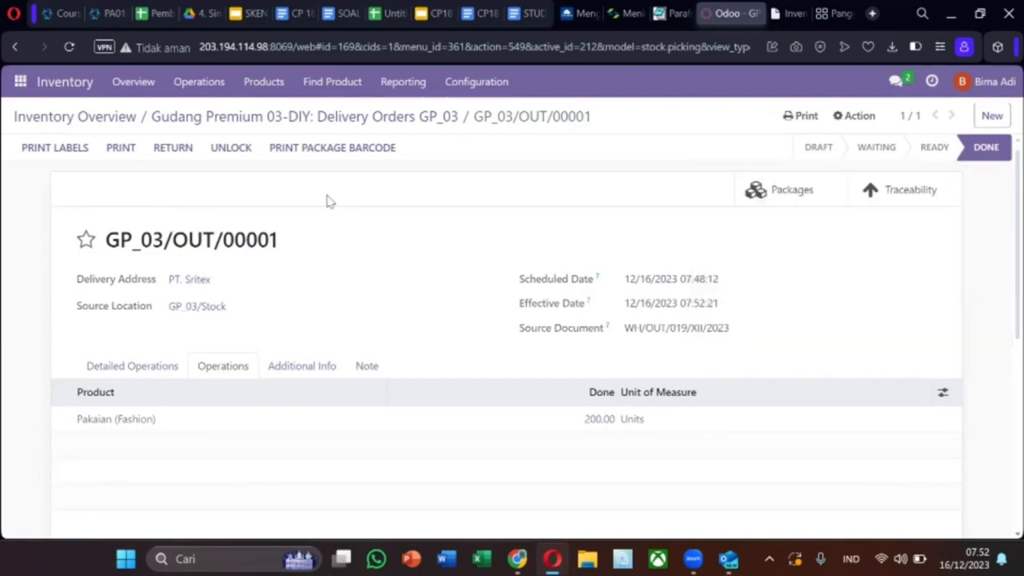
click(121, 151)
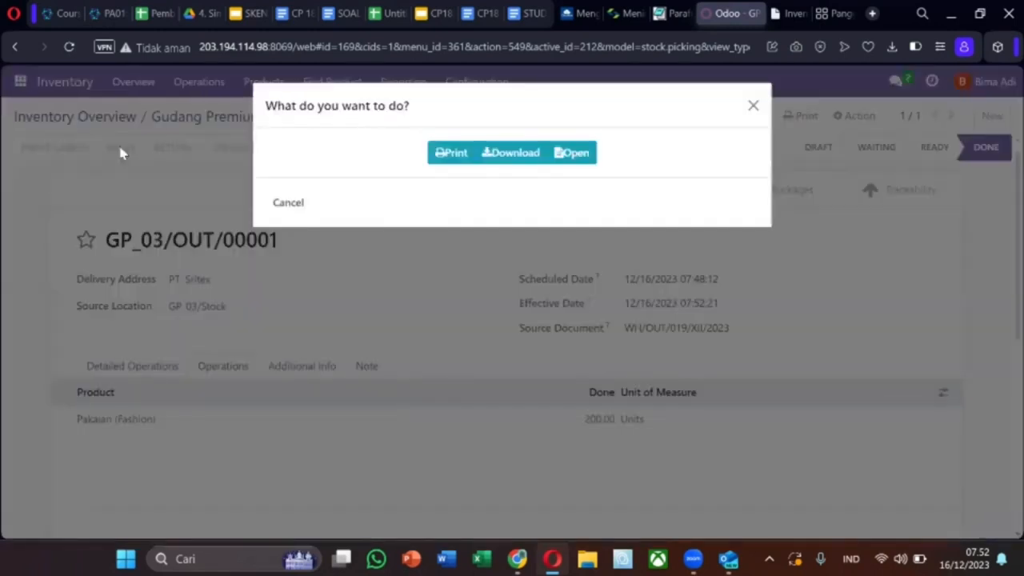
Download the GP_03/OUT/00001 delivery slip PDF, view it, and return to the delivery order.
click(506, 160)
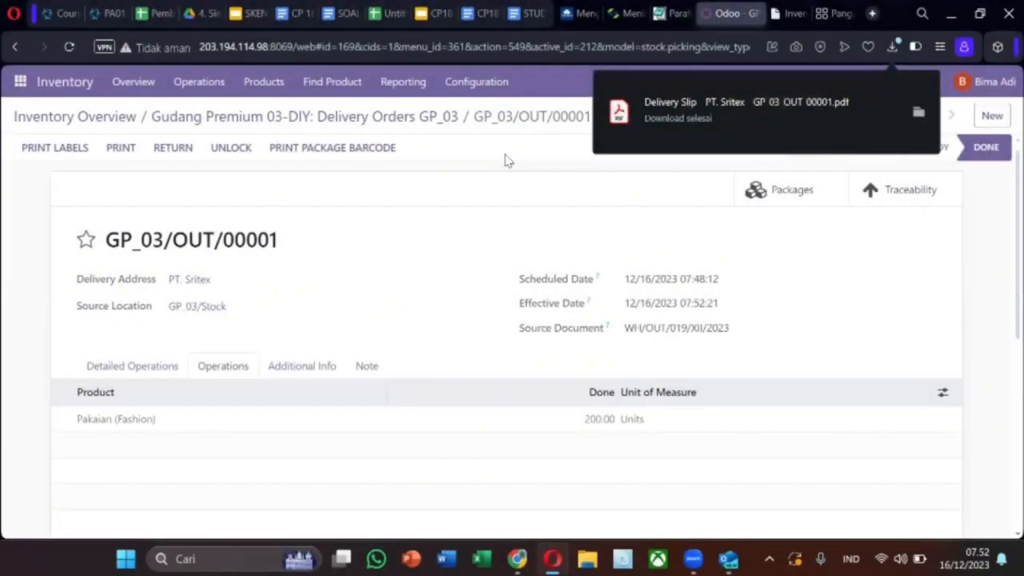
click(843, 114)
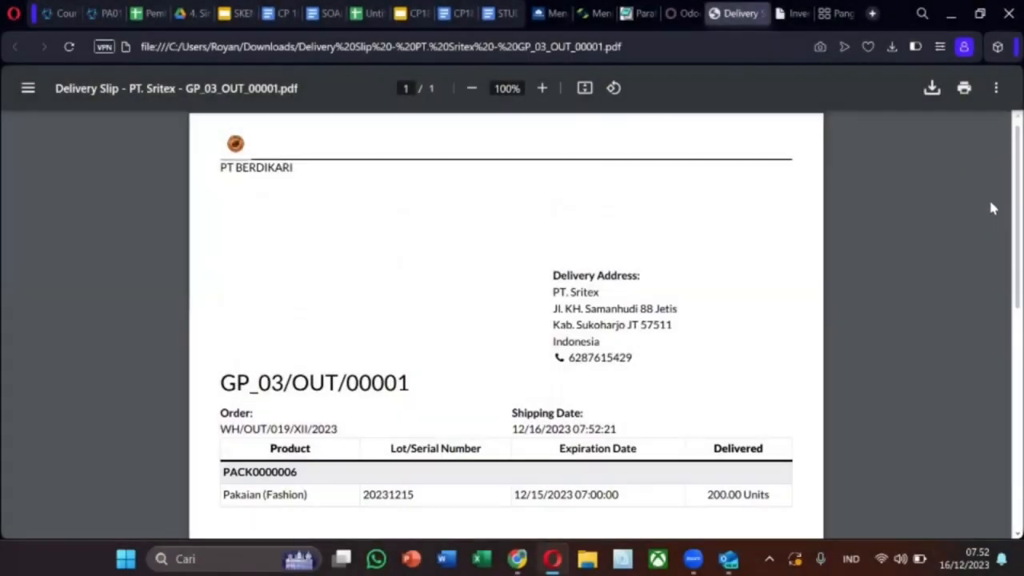
click(684, 14)
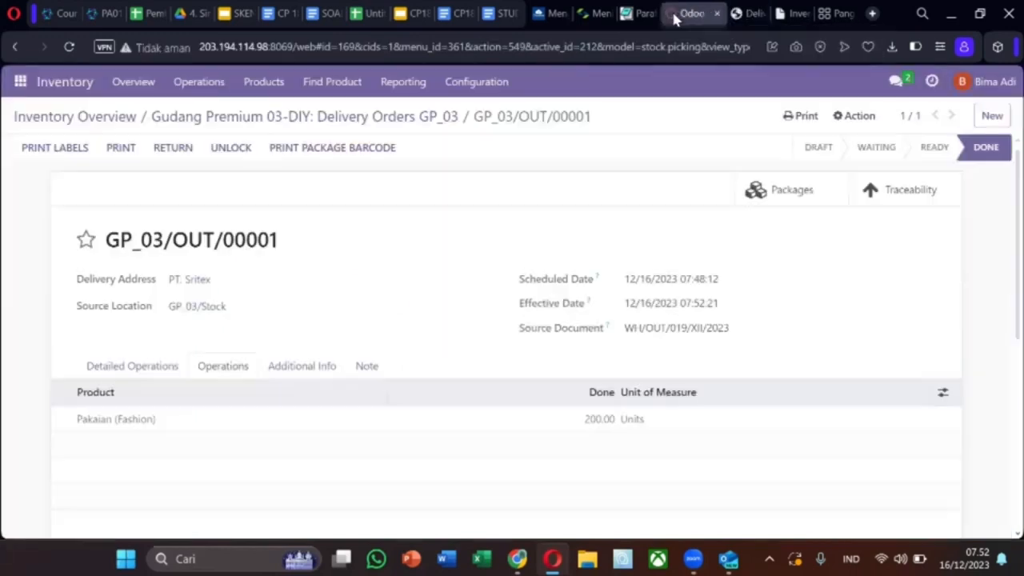
Find PT. Sritex in Contacts by searching 'sritex' and start an email to its address.
click(13, 88)
click(19, 154)
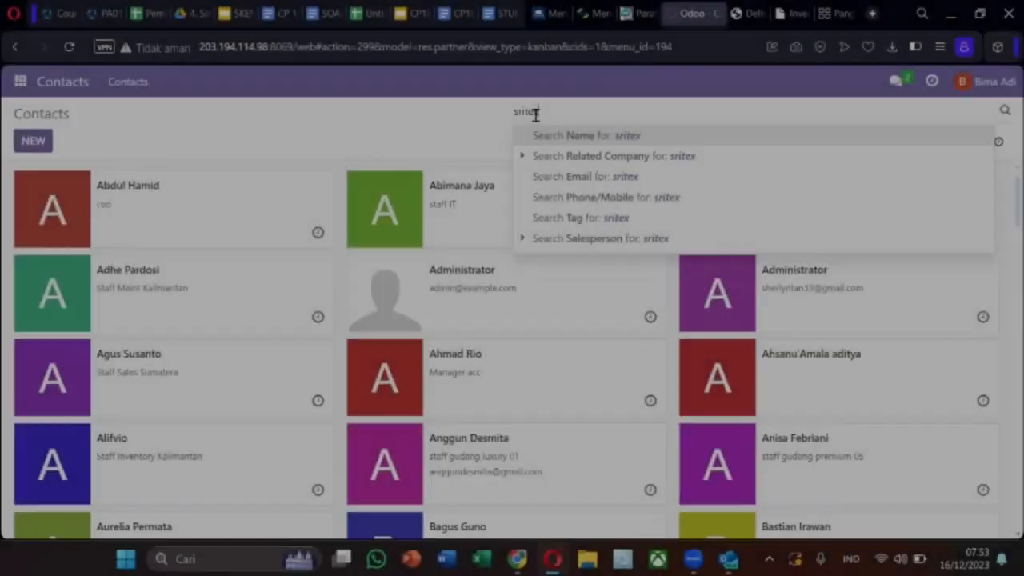
key(Return)
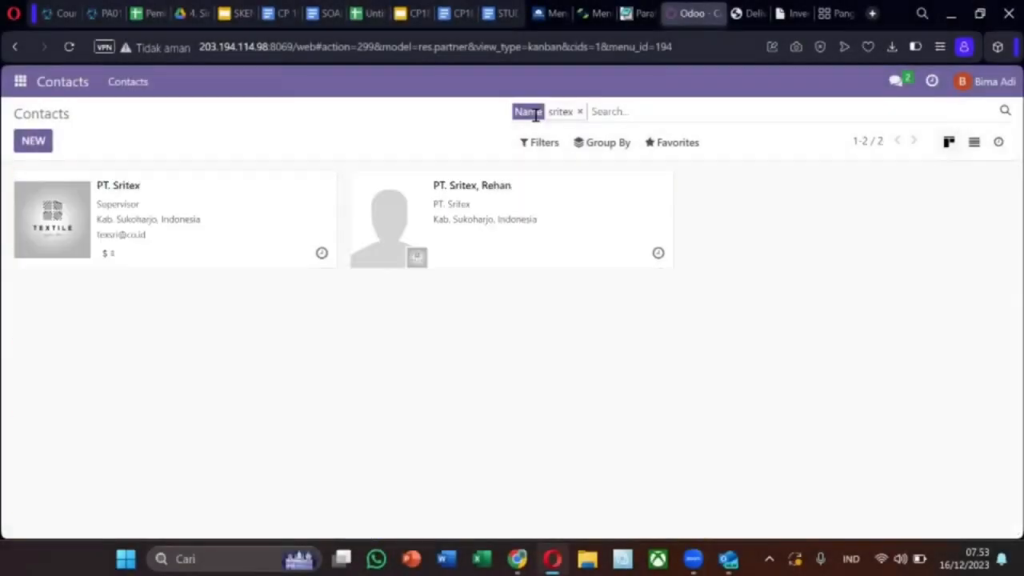
click(50, 226)
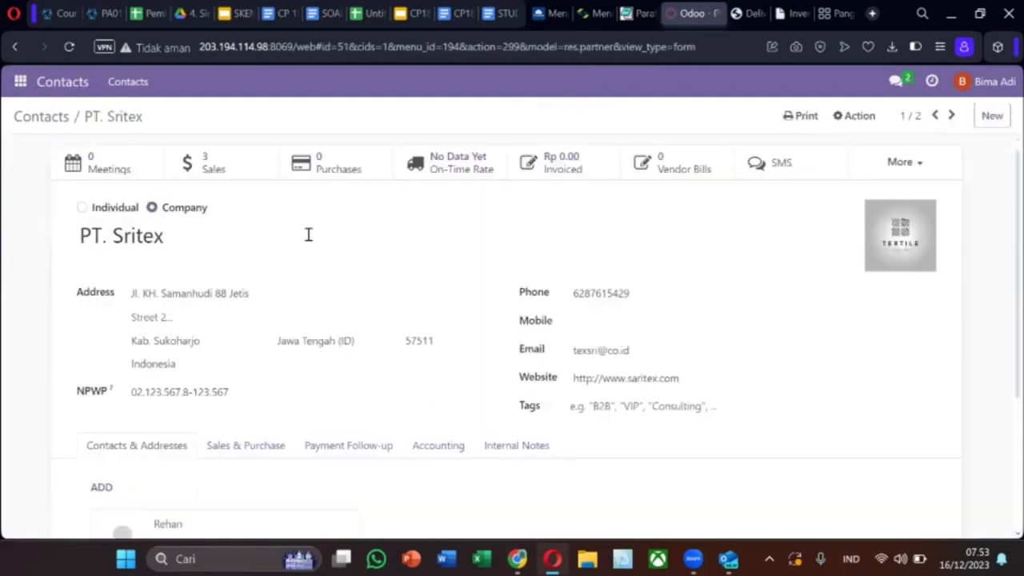
click(932, 351)
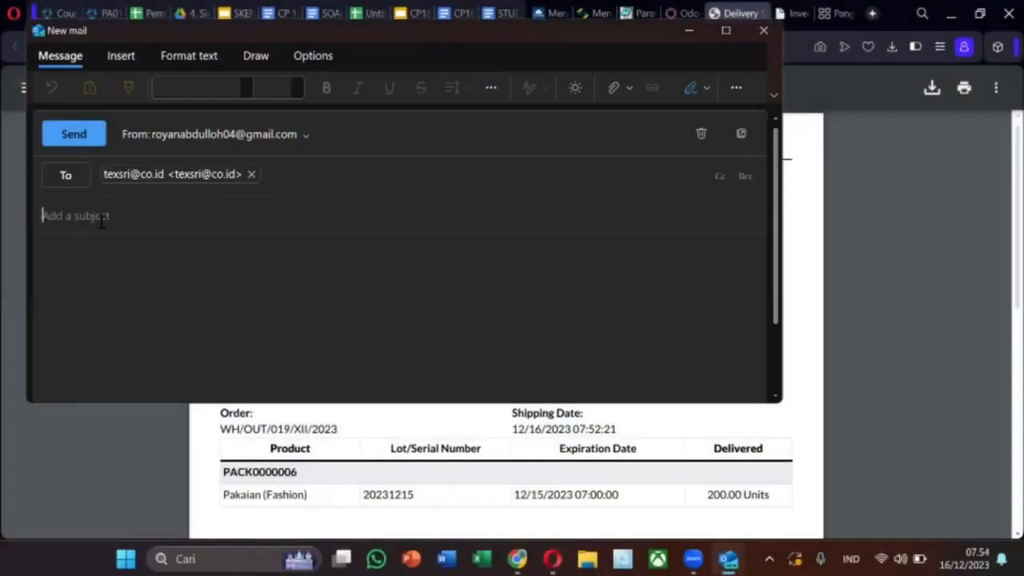
Send PT. Sritex an email titled 'Delivery order PT . Sritex' saying 'trimakasih', with the Delivery Slip PDF attached.
text(Delivery order PT . Sr)
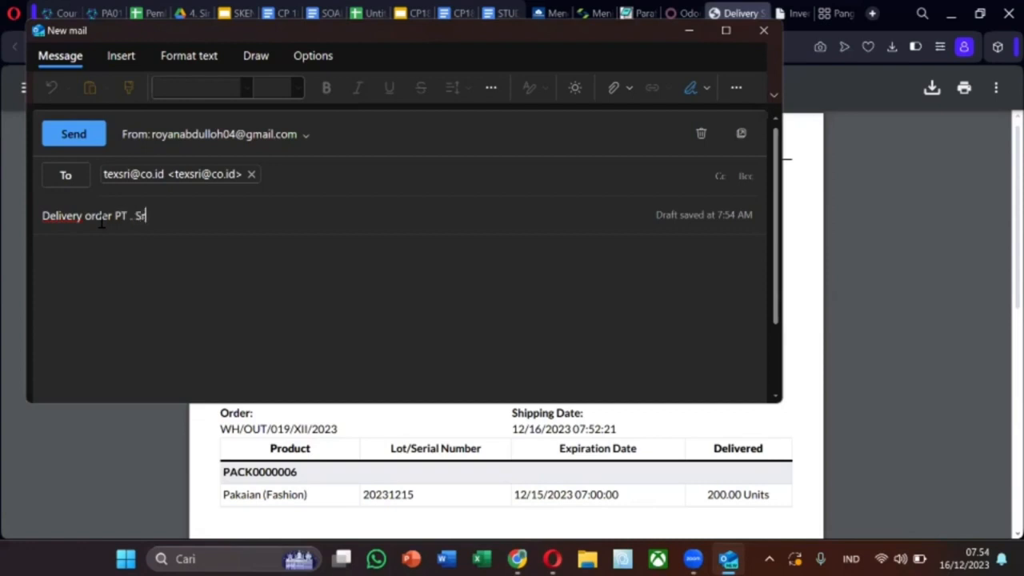
click(129, 256)
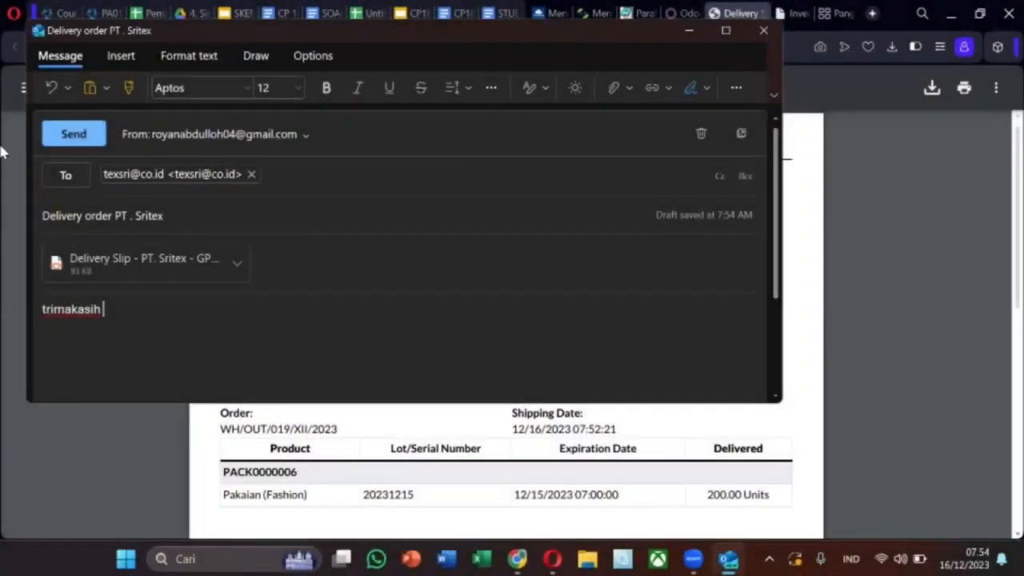
click(58, 138)
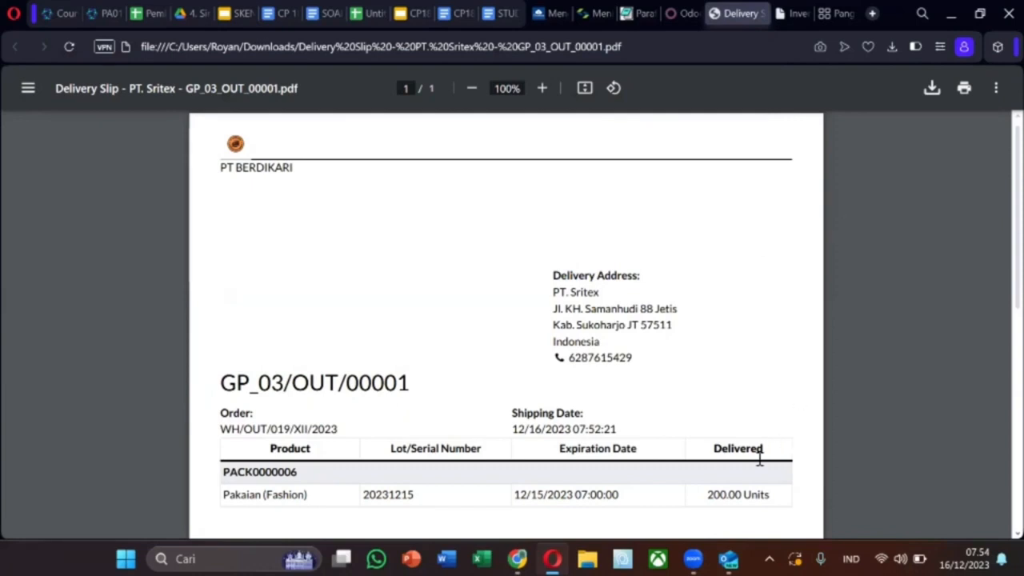
click(783, 259)
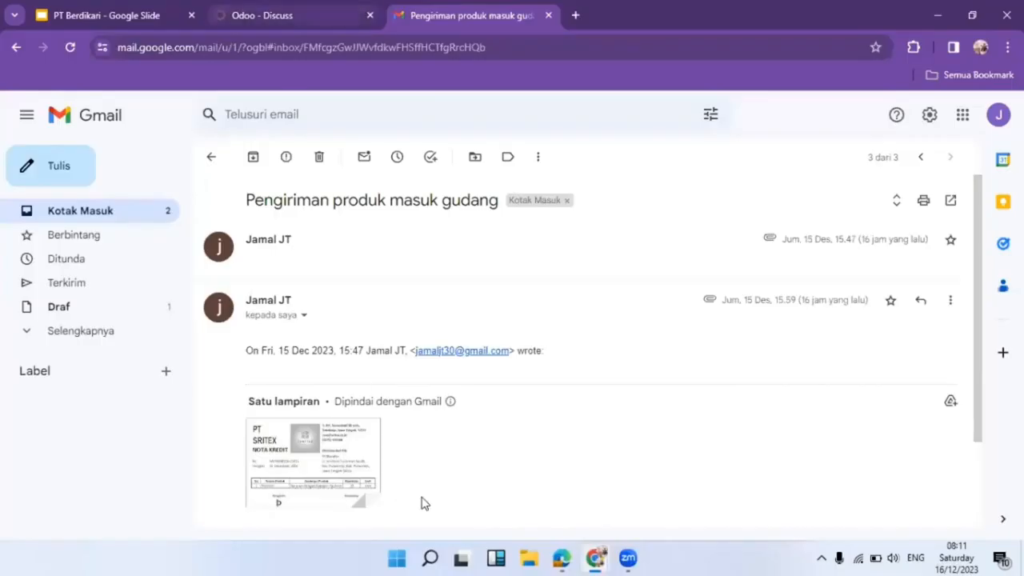
View the emailed Nota Kredit NK/IN/003/XII/2023 image in Gmail, then switch to Odoo Discuss.
scroll(432, 496, down, 3)
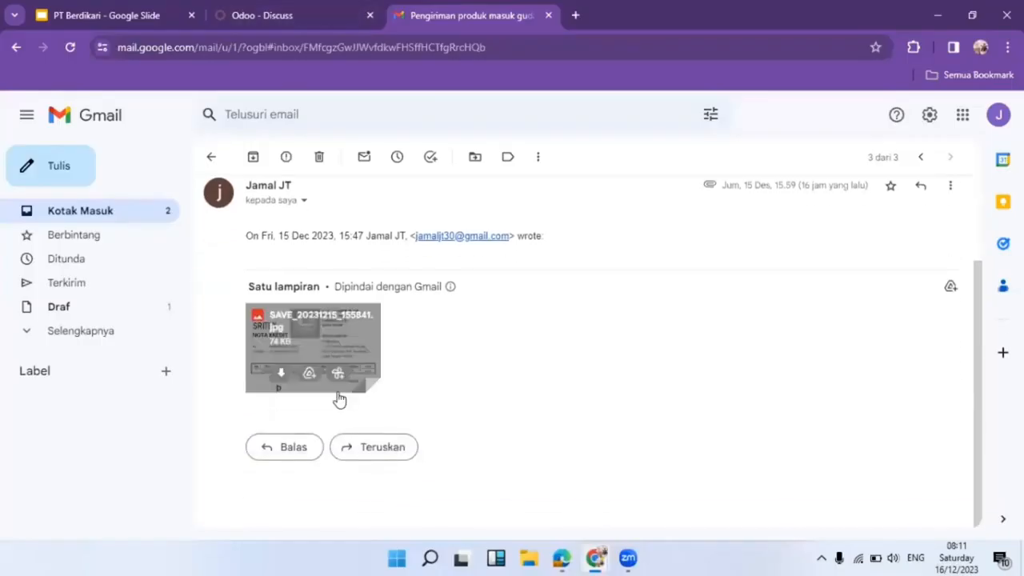
scroll(324, 338, up, 1)
scroll(317, 337, down, 1)
click(318, 337)
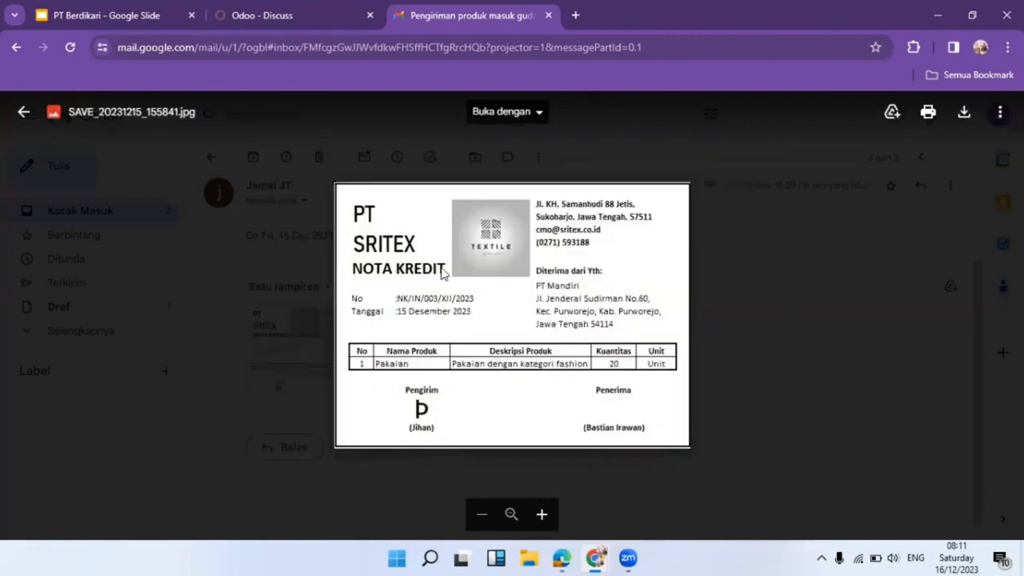
click(272, 8)
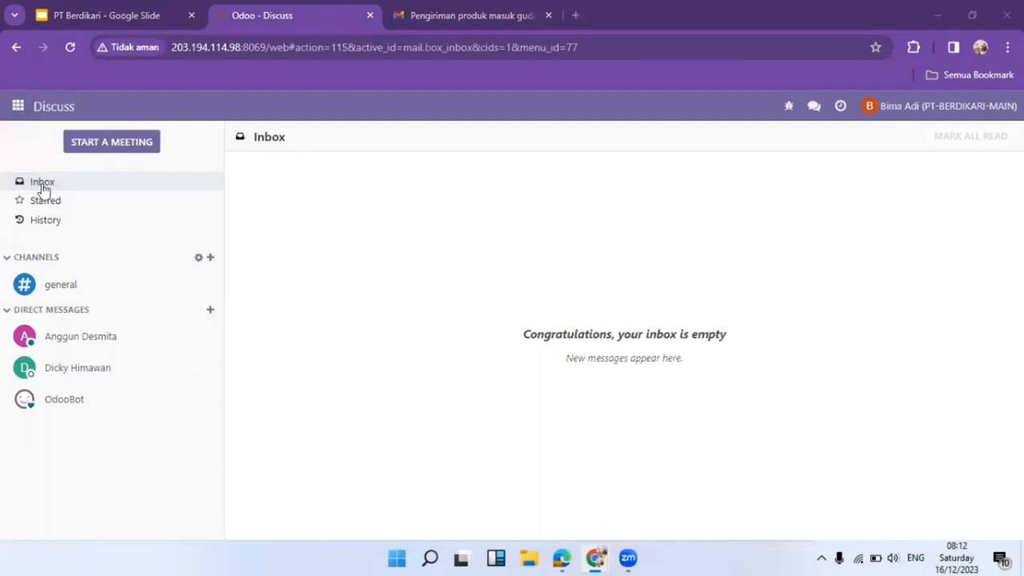
Open the Odoo Discuss direct-message chat holding the return request.
click(100, 347)
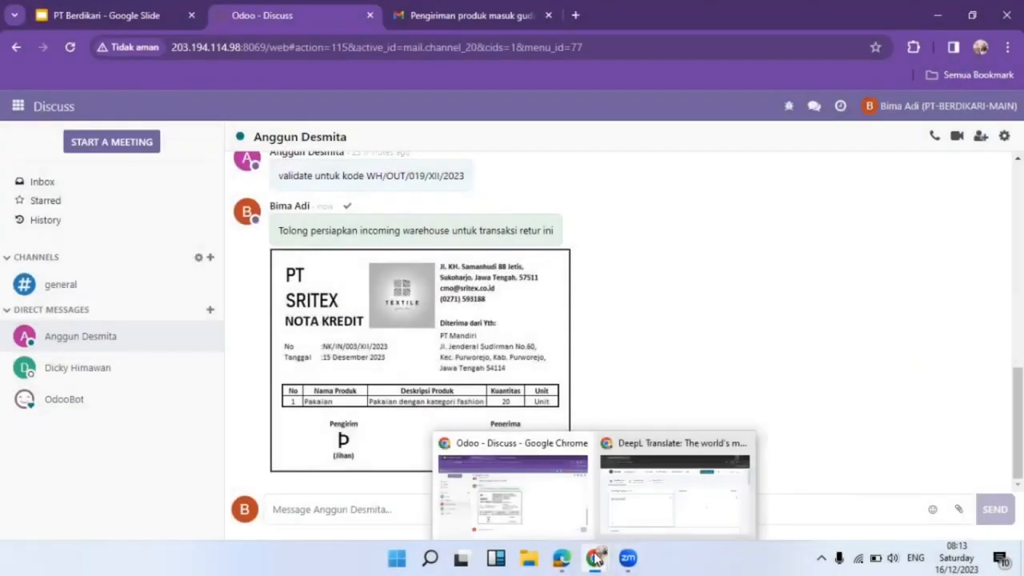
mouse_move(562, 558)
click(556, 495)
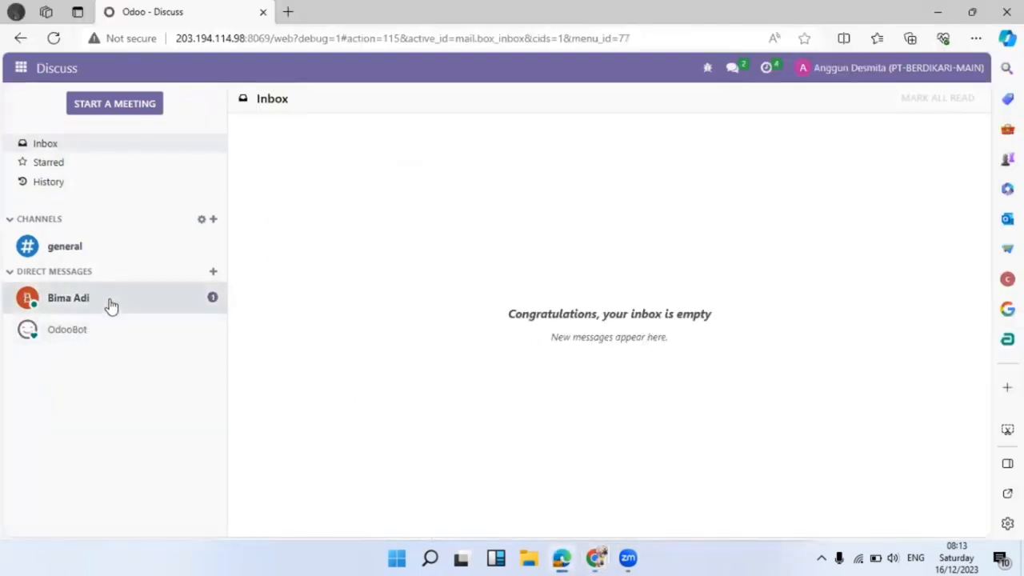
click(107, 301)
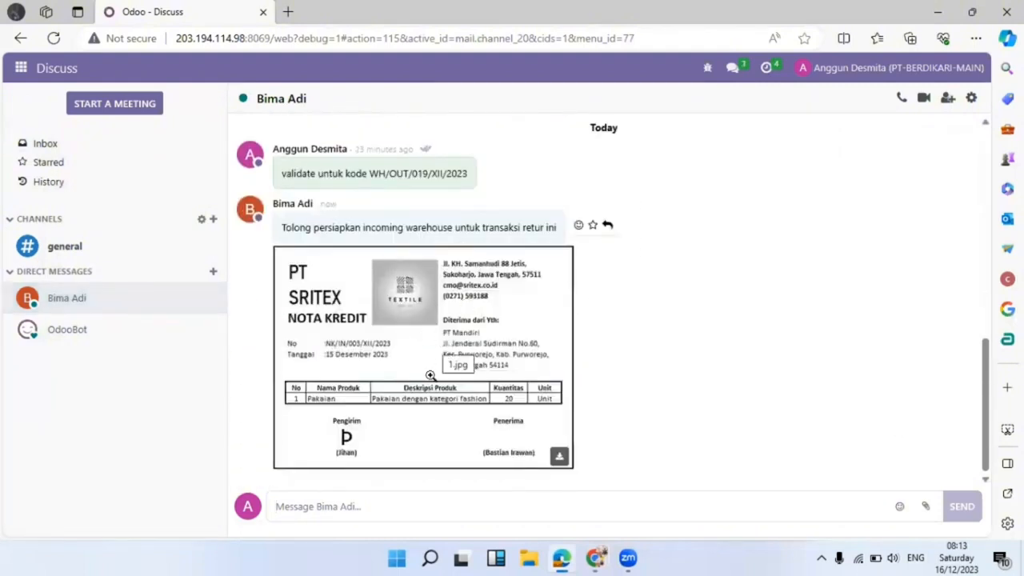
Open the NK/IN/003/XII/2023 credit-note image in its own tab and go to the Inventory app.
right_click(415, 359)
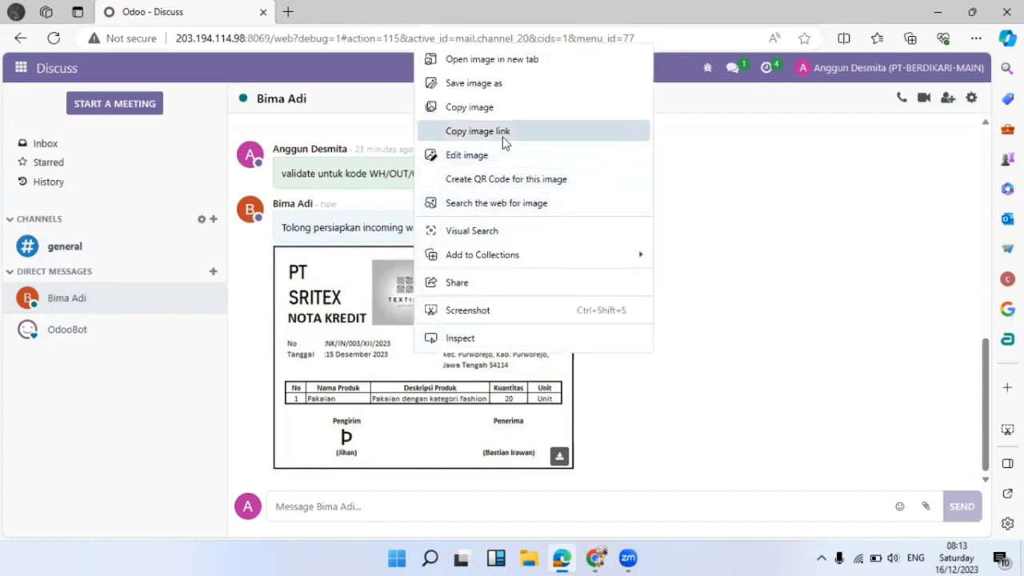
click(492, 60)
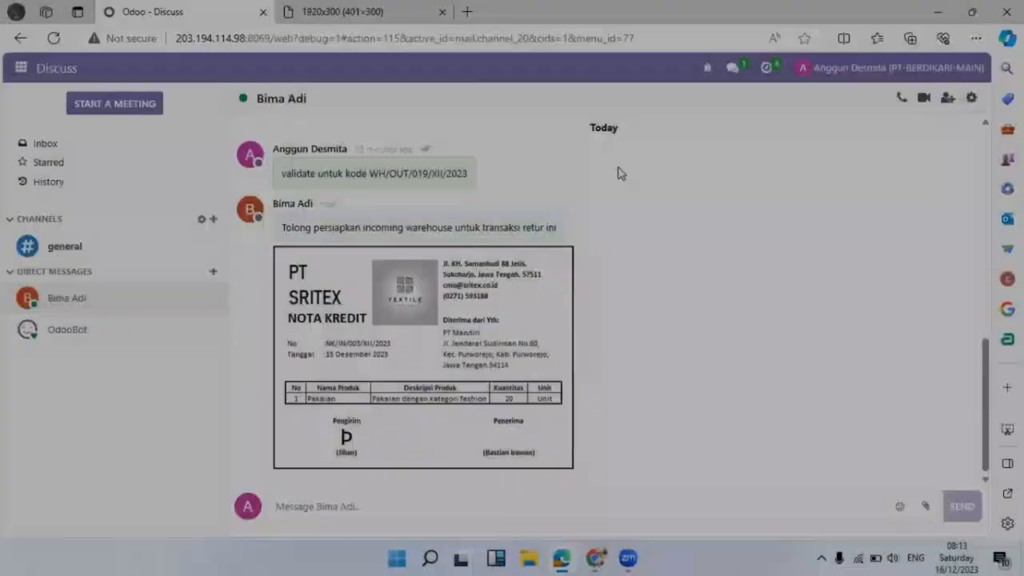
click(21, 68)
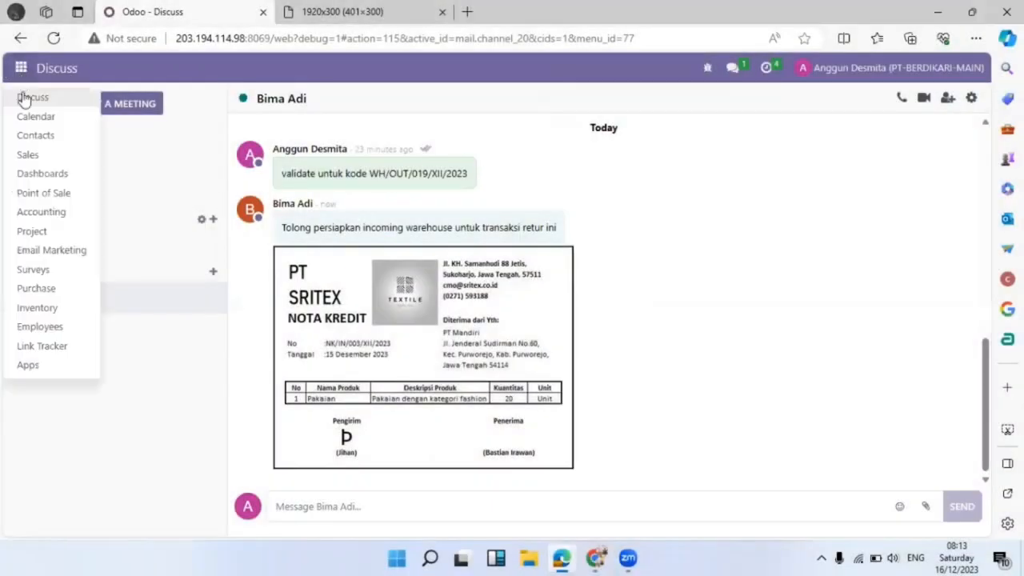
click(32, 308)
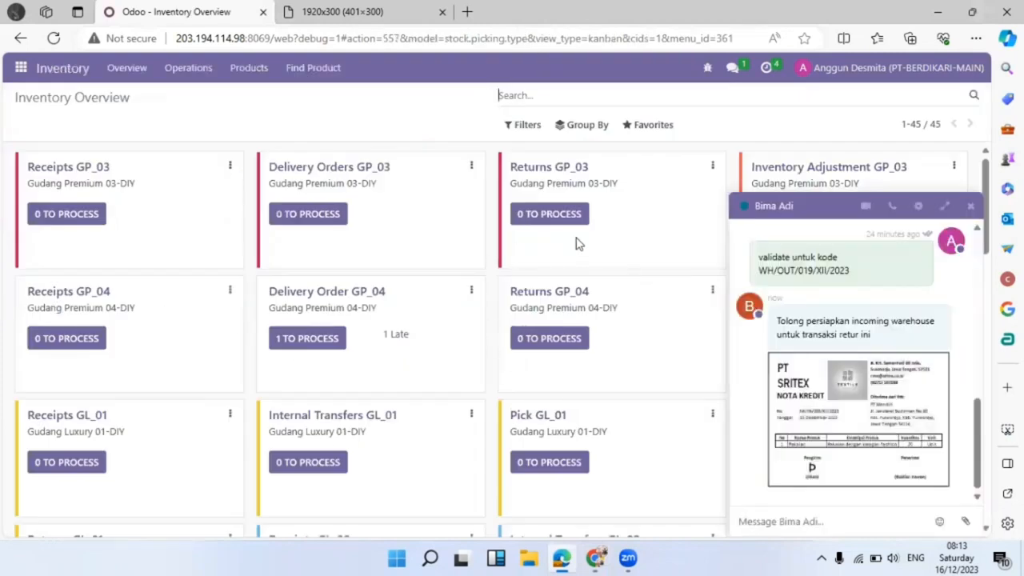
Close the chat popup, list all Returns GP_03 transfers without the Ready filter, and create a new return.
click(970, 206)
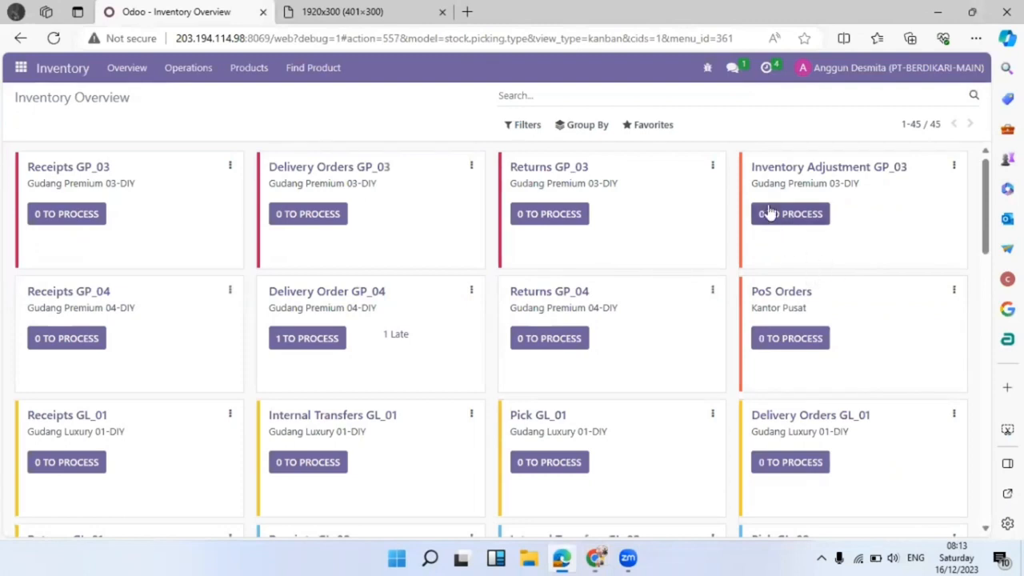
click(563, 214)
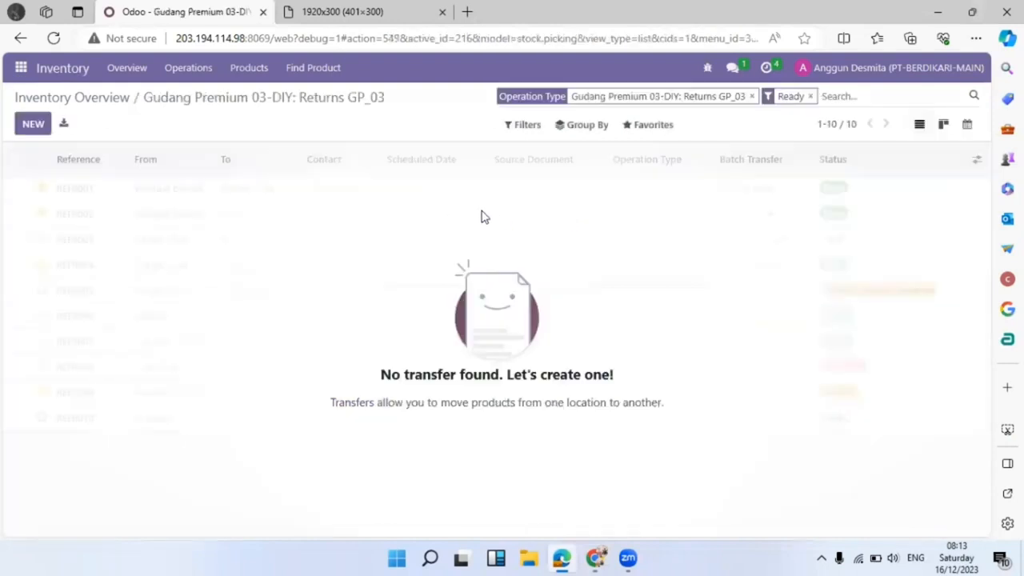
click(811, 96)
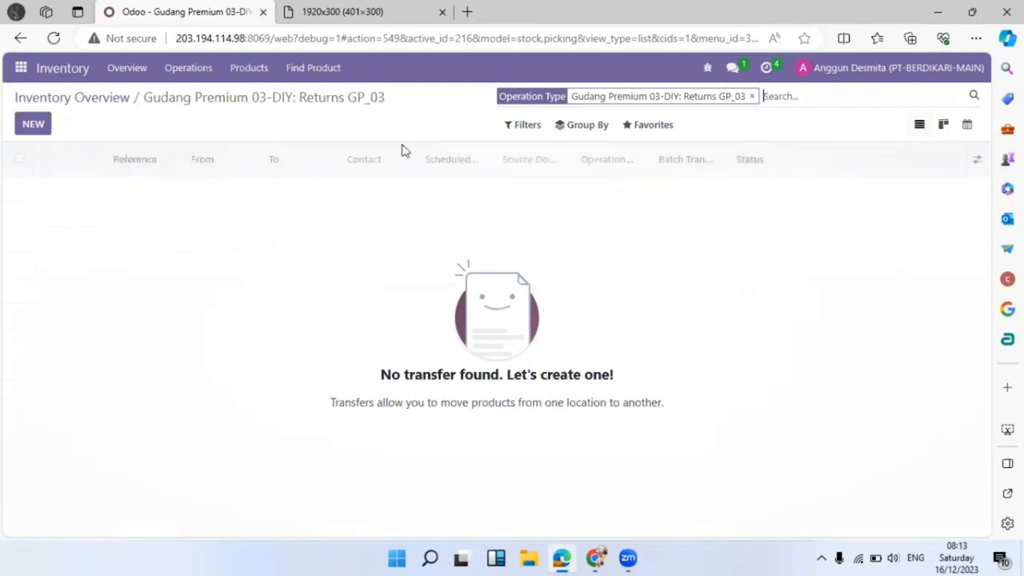
click(33, 125)
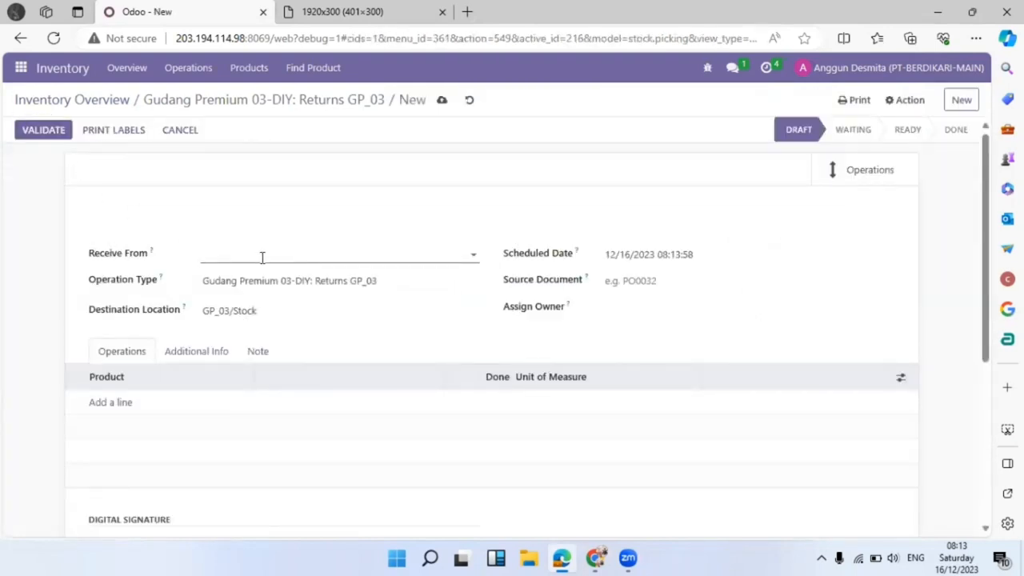
Set both Receive From and Assign Owner to PT. Sritex on the new return.
click(262, 257)
text(pt d)
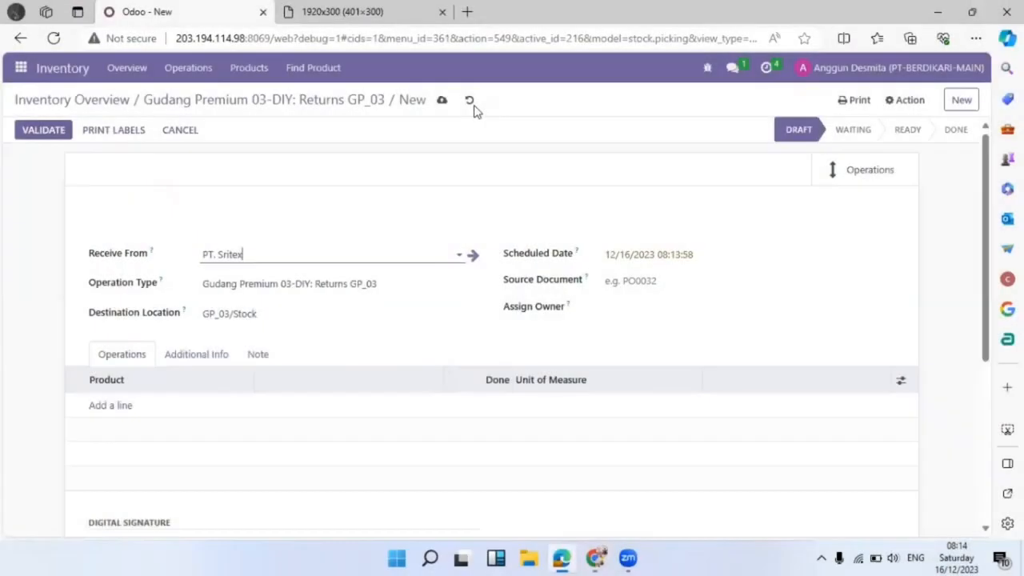
click(660, 304)
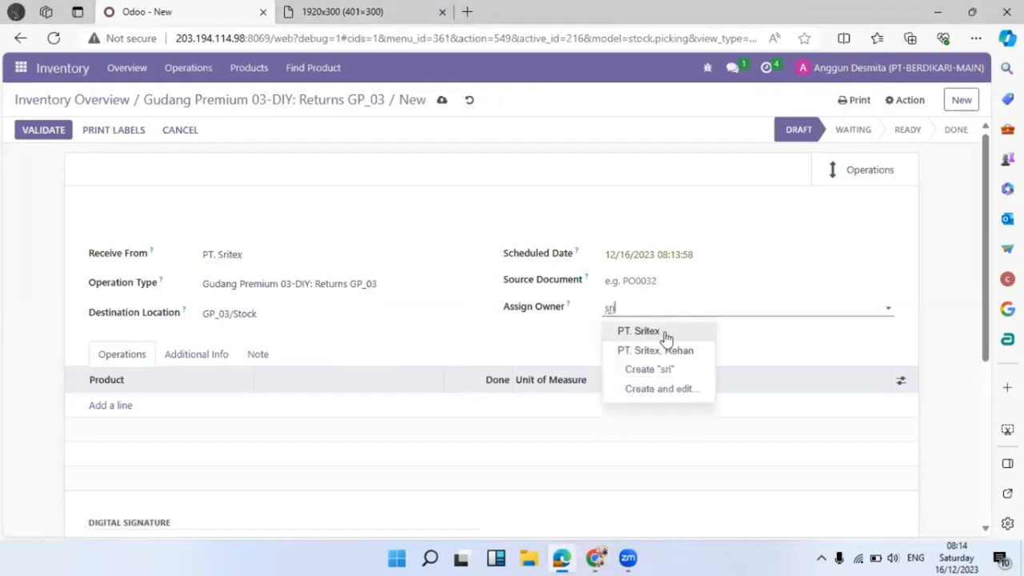
click(664, 335)
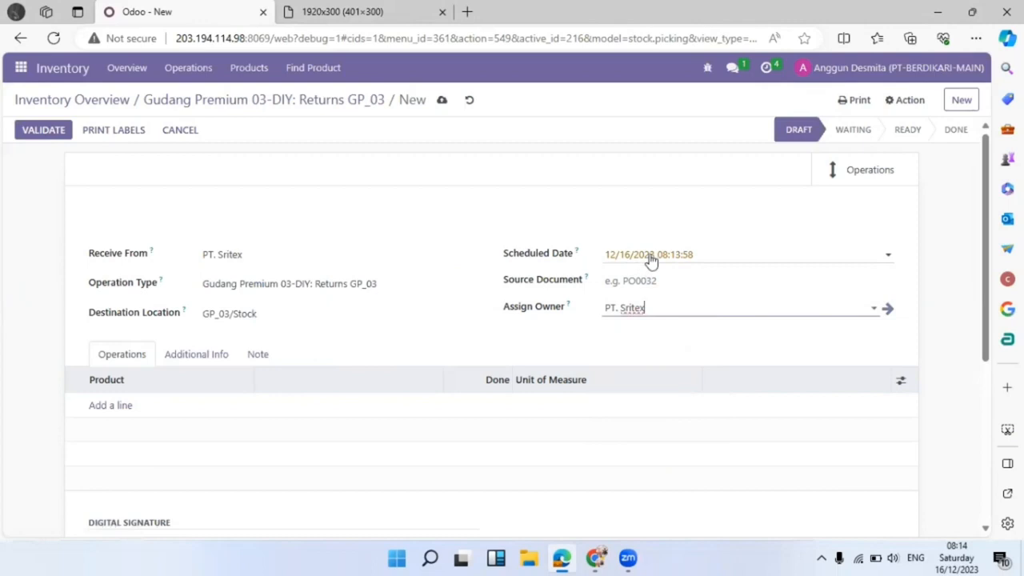
Add a Pakaian (Fashion) product line, checking the credit-note image for the product.
click(107, 410)
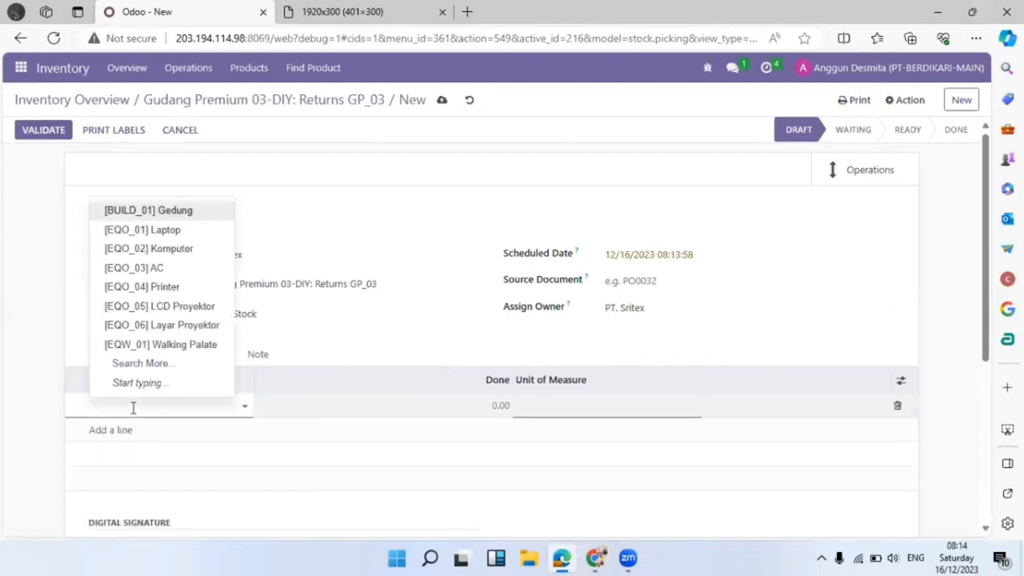
click(313, 9)
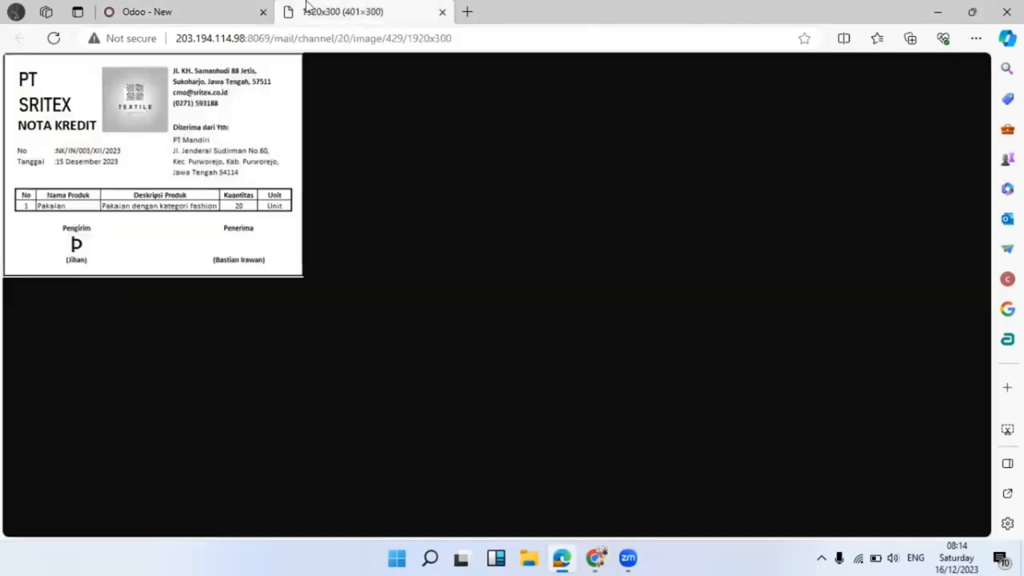
click(179, 8)
click(376, 10)
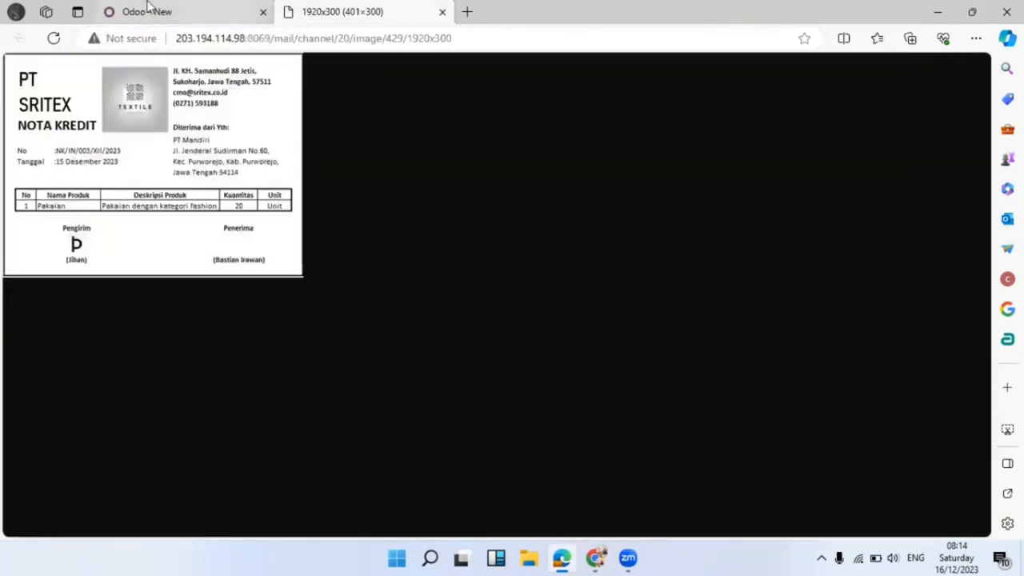
click(148, 7)
mouse_move(192, 394)
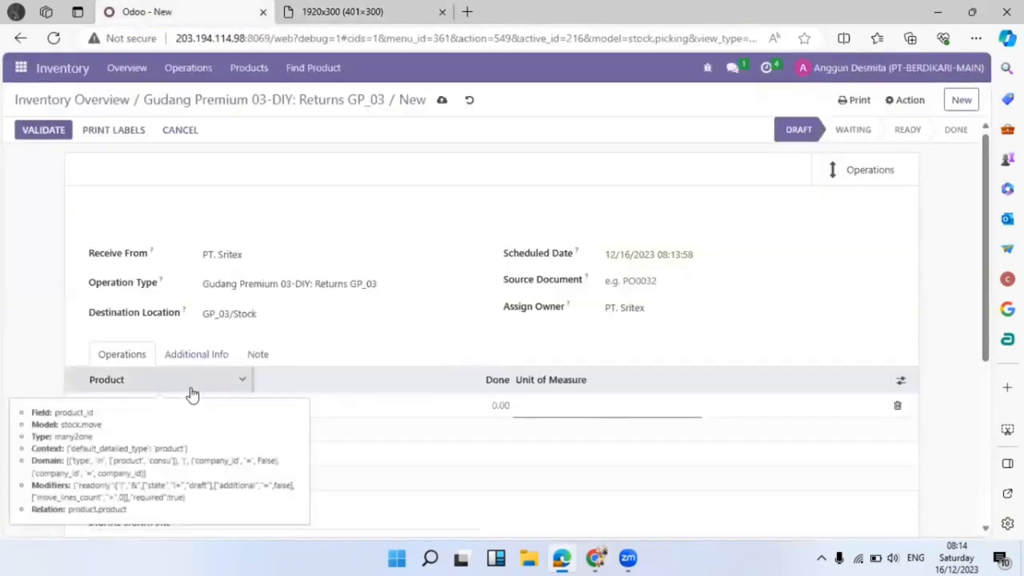
click(114, 405)
text(pakai)
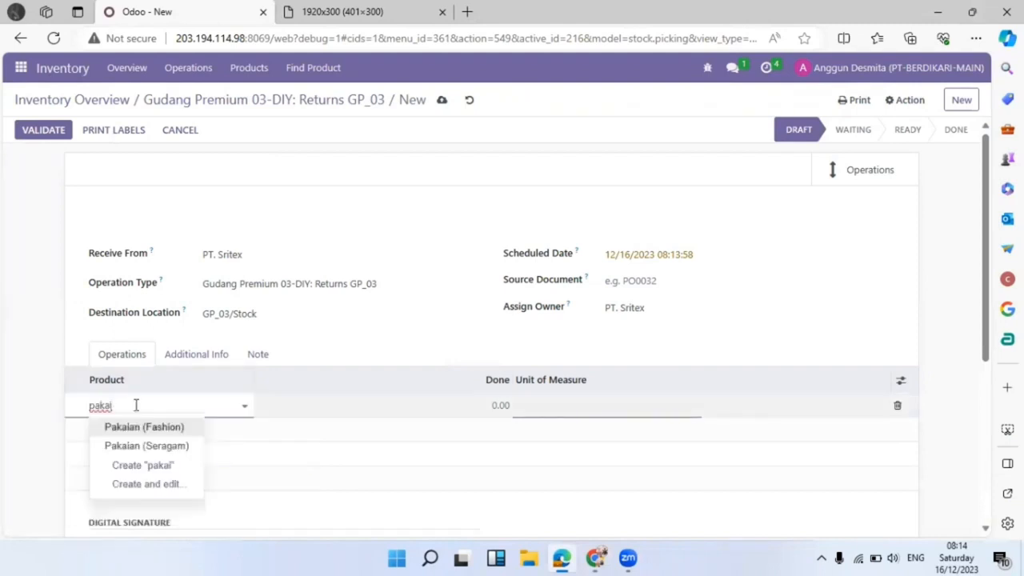
click(169, 427)
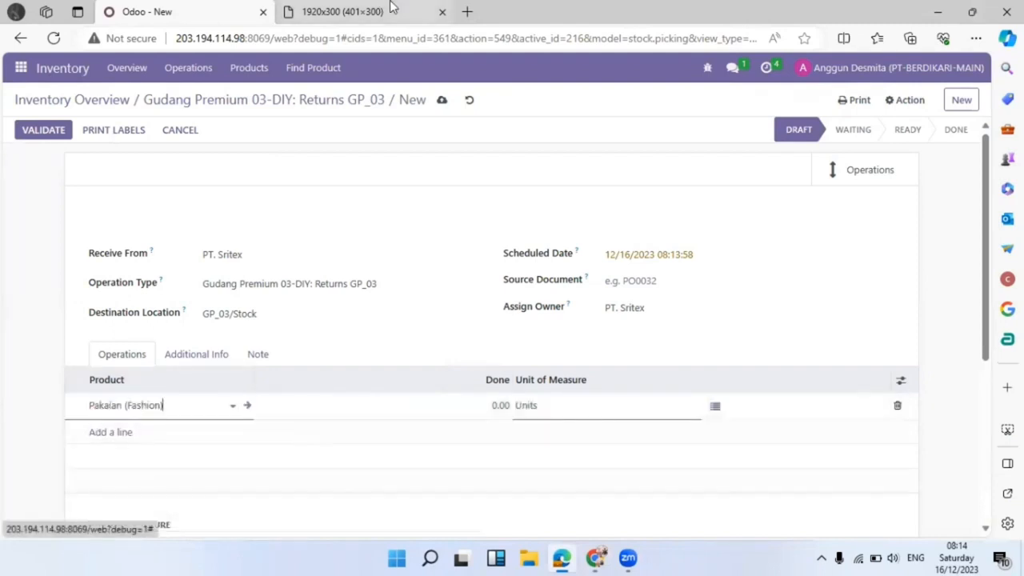
Set the Pakaian (Fashion) done quantity to 20, matching the credit note.
click(336, 12)
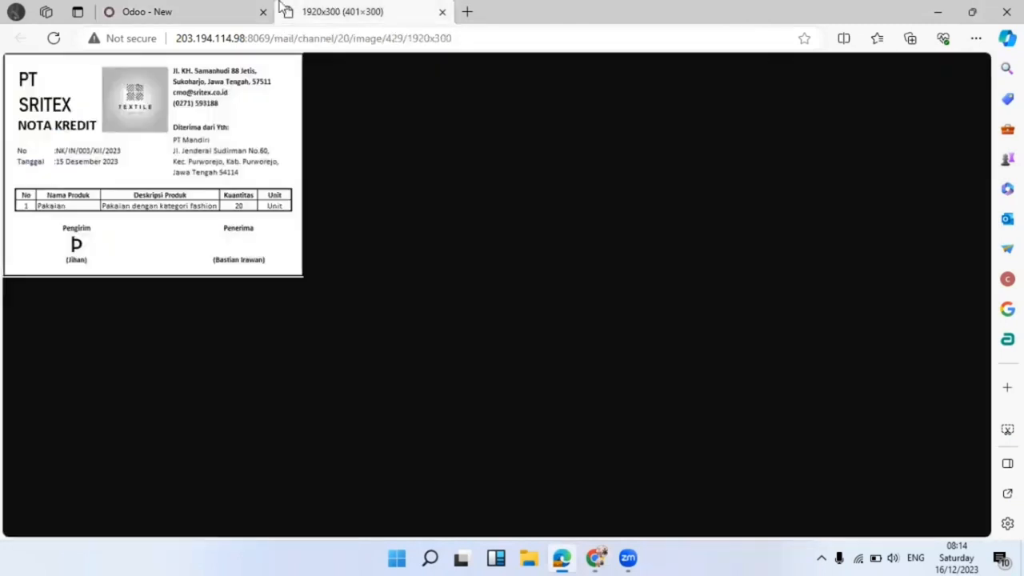
click(176, 8)
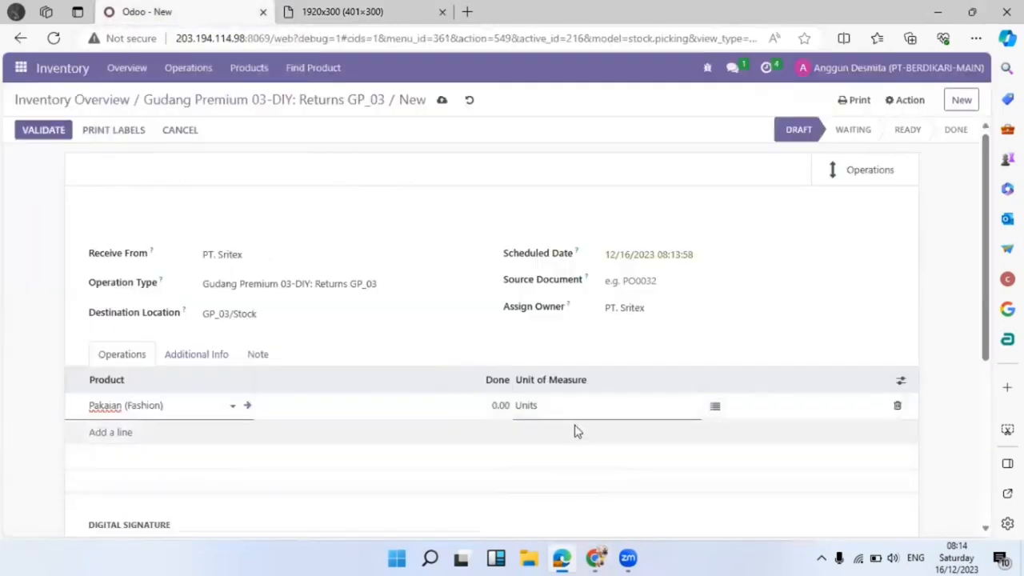
click(492, 405)
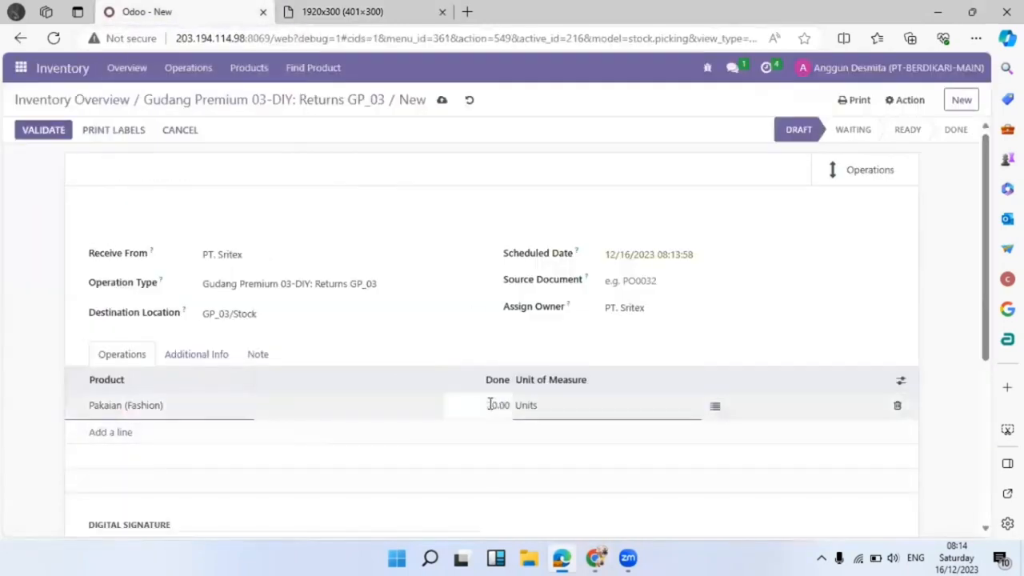
text(2)
click(764, 350)
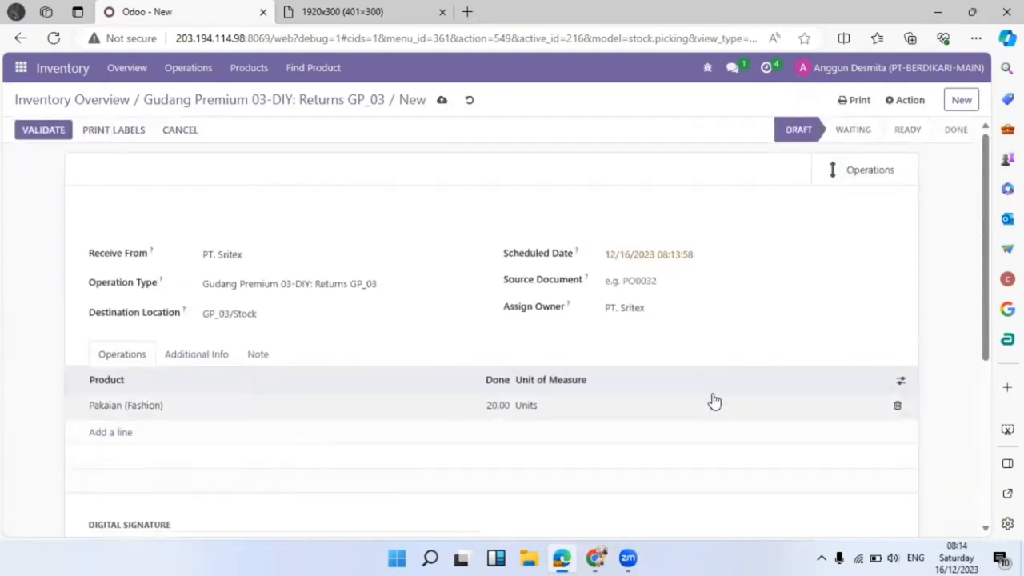
Show the Serial Numbers column, save the return as GP_03/RET/00017, and open its detailed operations.
click(901, 381)
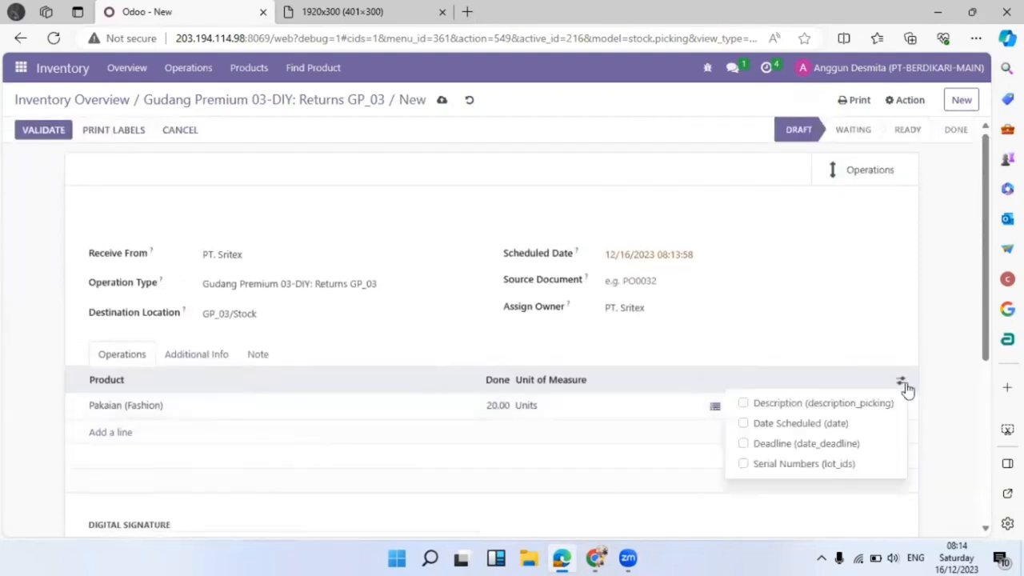
click(848, 464)
click(836, 344)
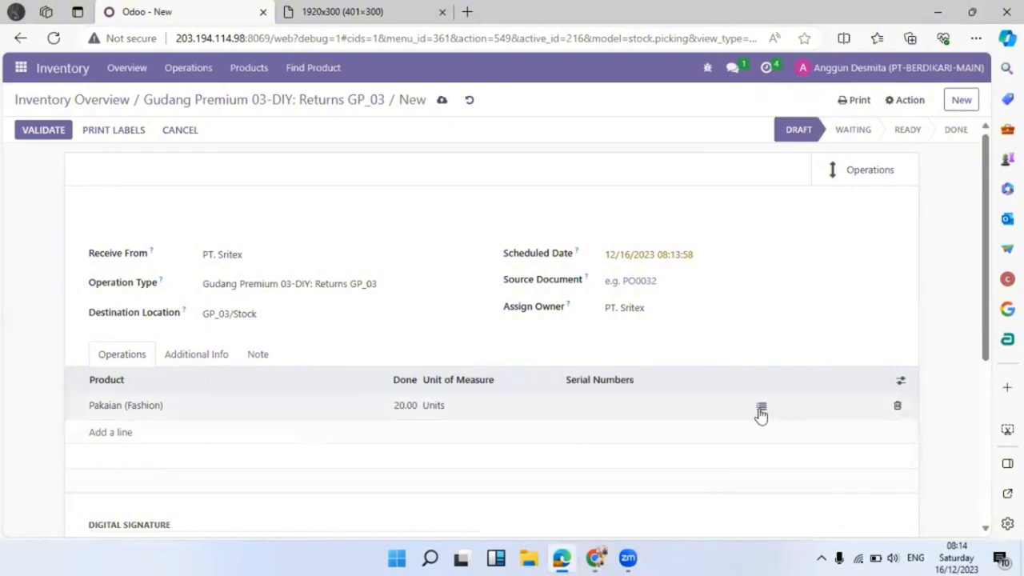
click(762, 409)
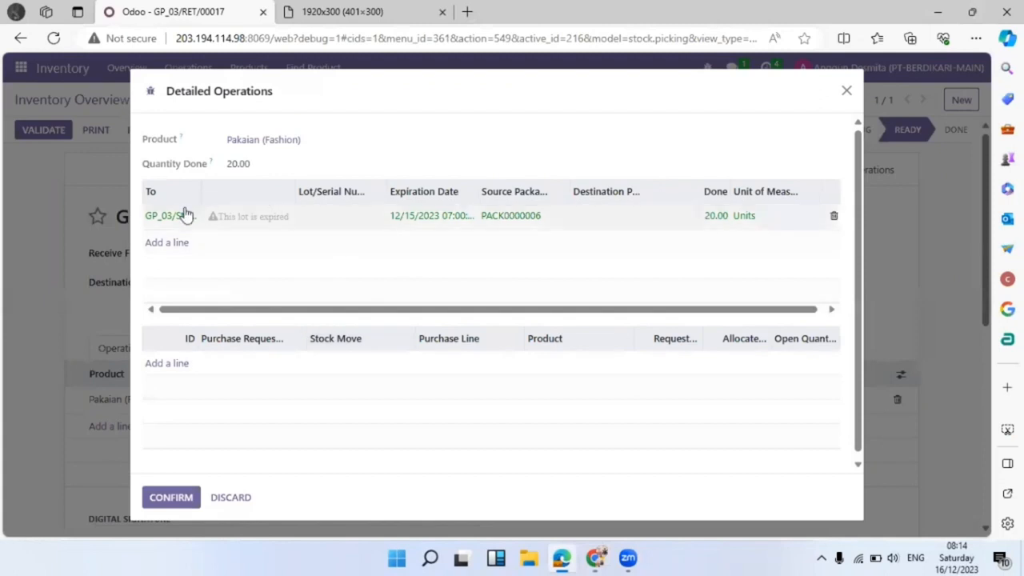
click(341, 222)
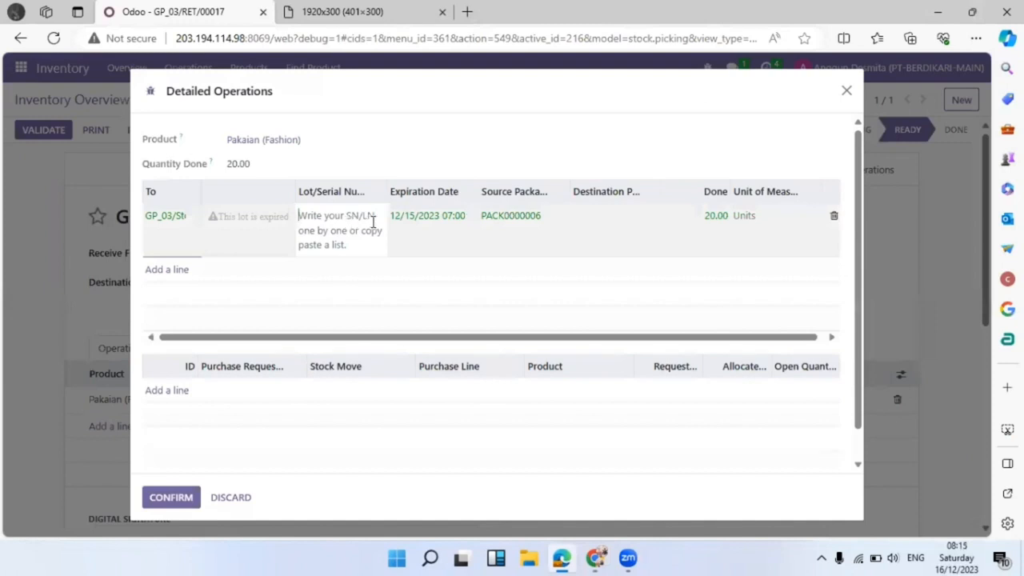
Enter lot 3456 for the returned line with expiration date 06/01/2025.
text(3456)
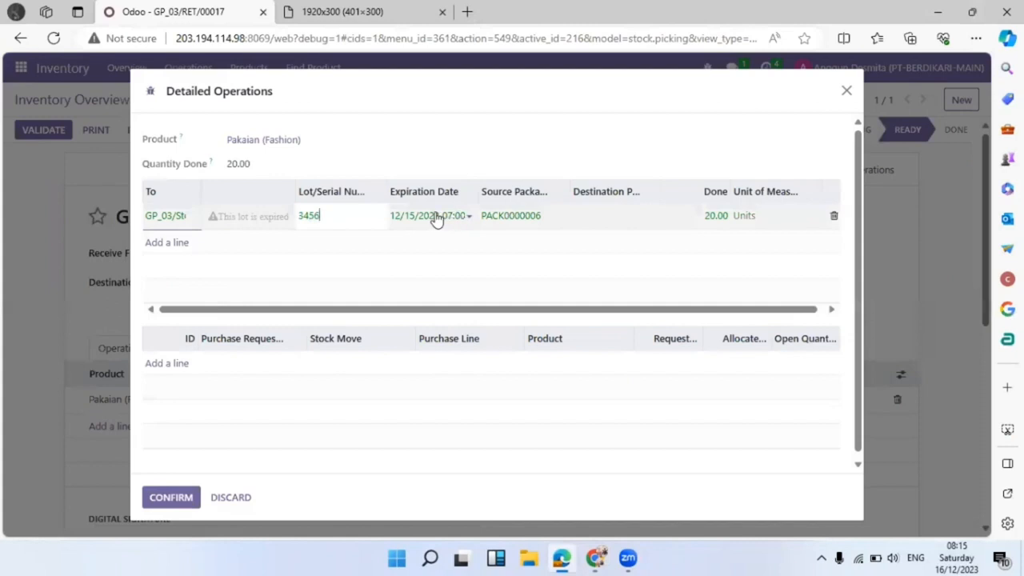
click(436, 220)
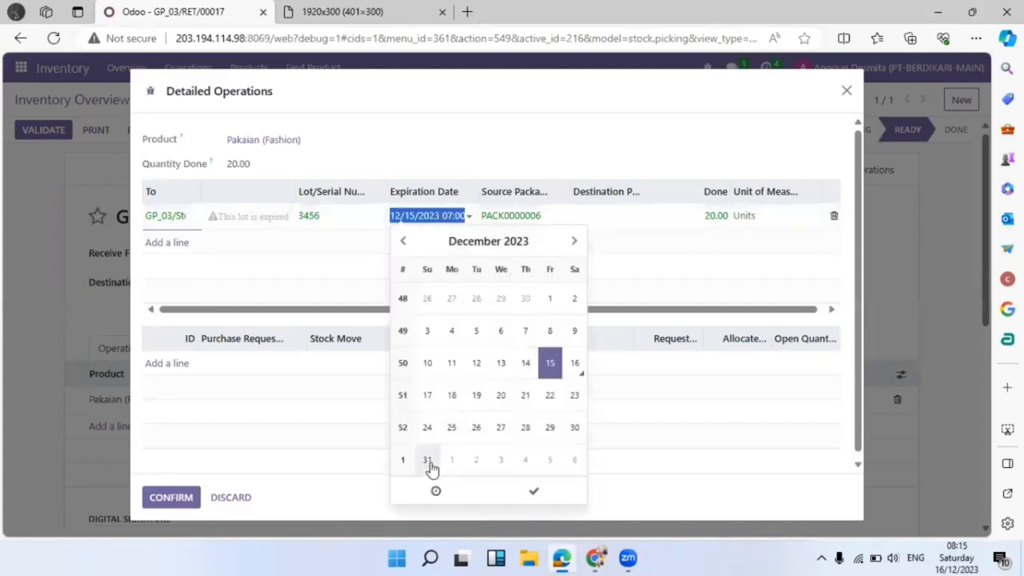
click(573, 242)
click(573, 243)
click(573, 243)
click(573, 242)
click(573, 242)
click(573, 242)
click(573, 243)
click(573, 242)
click(573, 242)
click(573, 243)
click(573, 242)
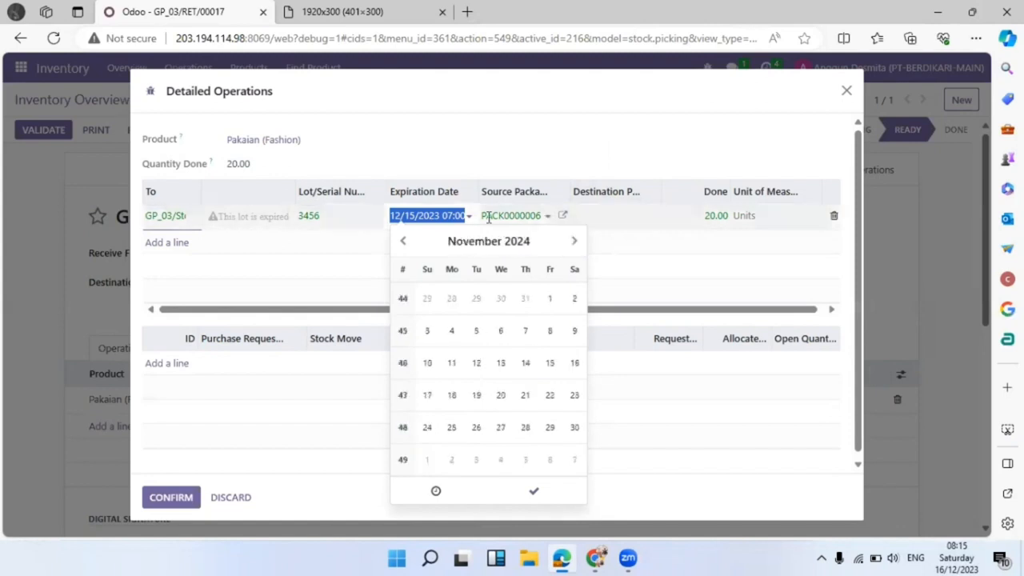
click(490, 242)
click(553, 240)
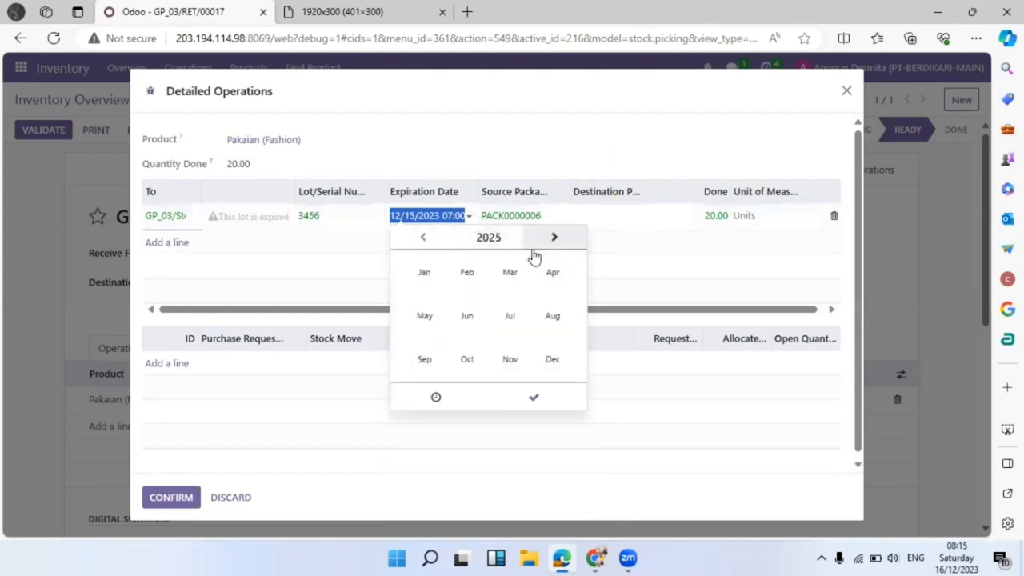
click(467, 317)
click(428, 300)
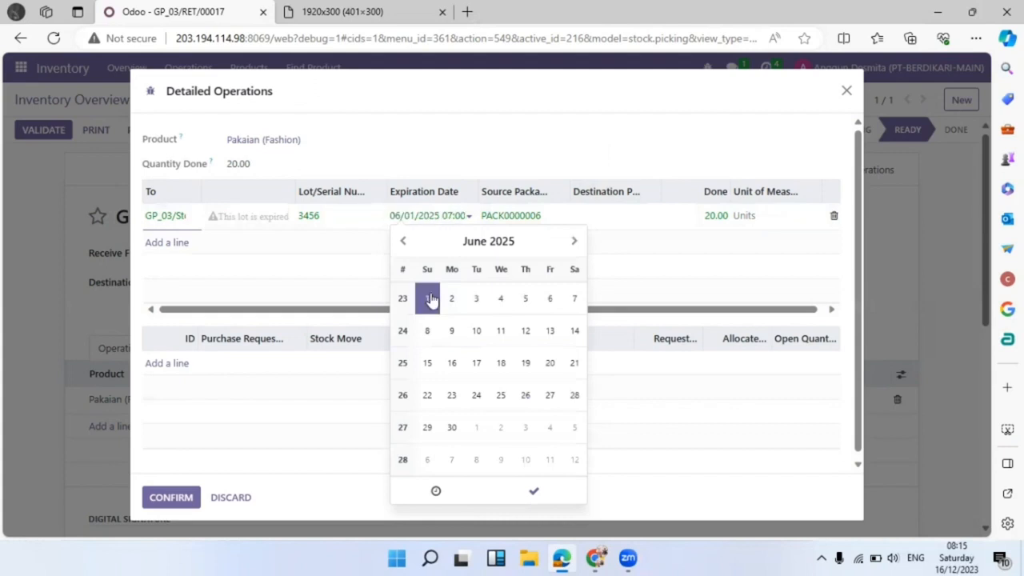
click(546, 494)
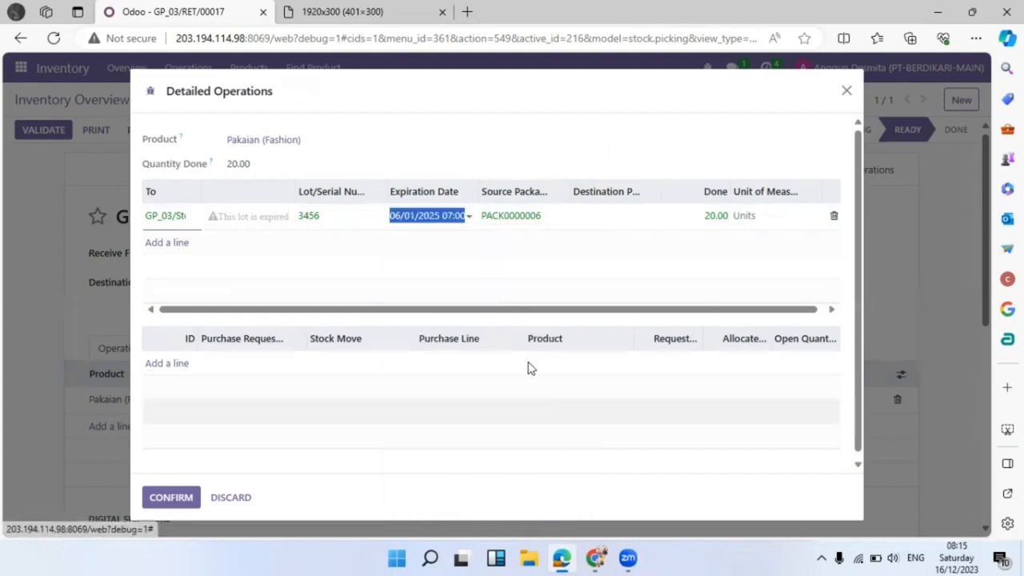
Set destination package GP01170001 and confirm the detailed operations.
click(635, 220)
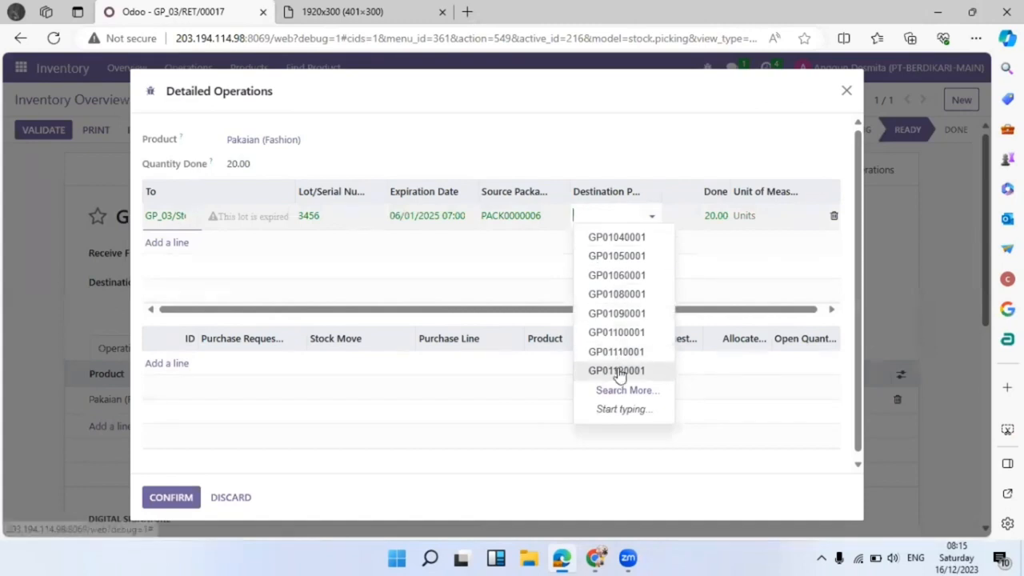
click(624, 393)
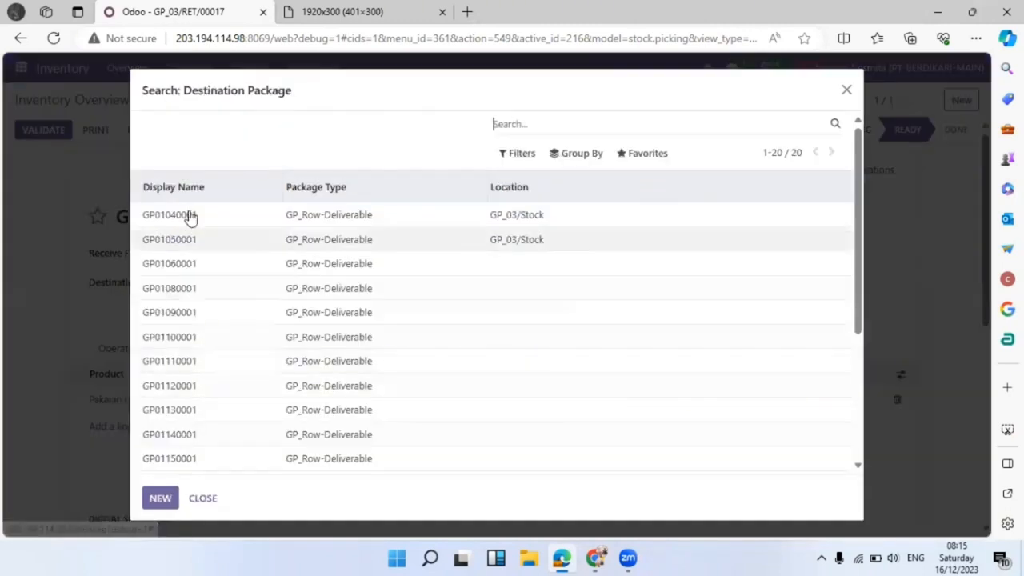
scroll(251, 276, down, 5)
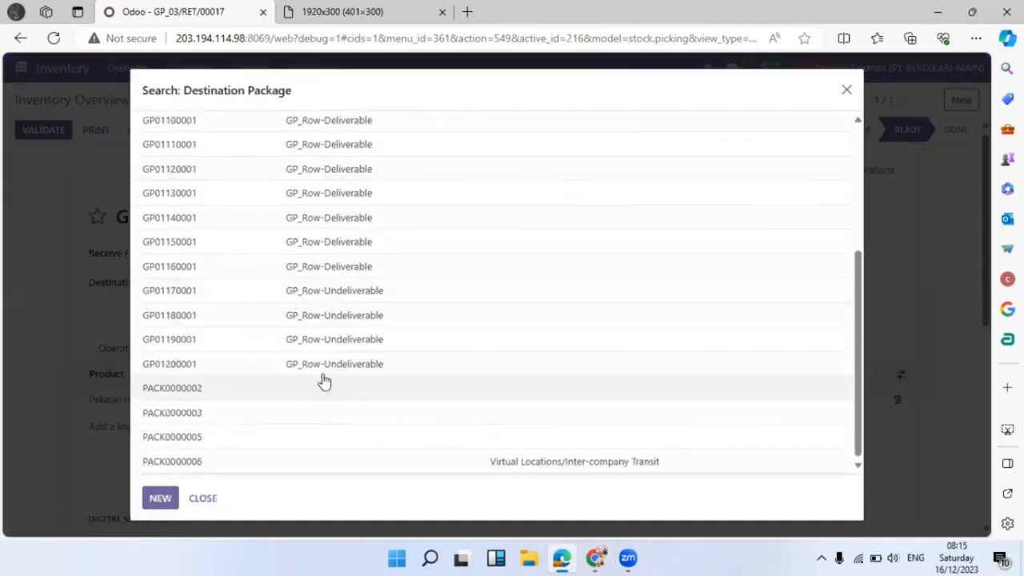
click(402, 295)
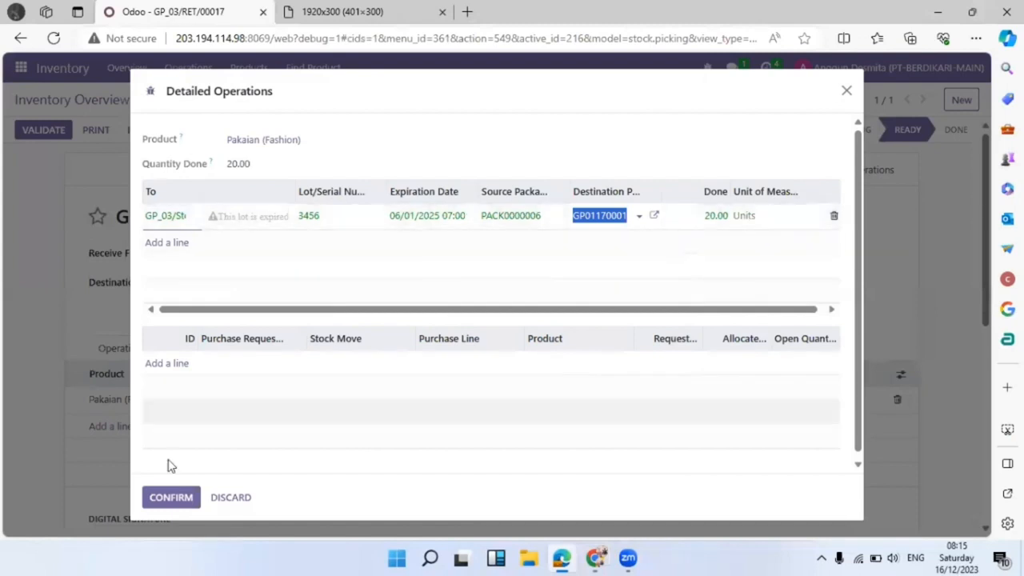
click(173, 497)
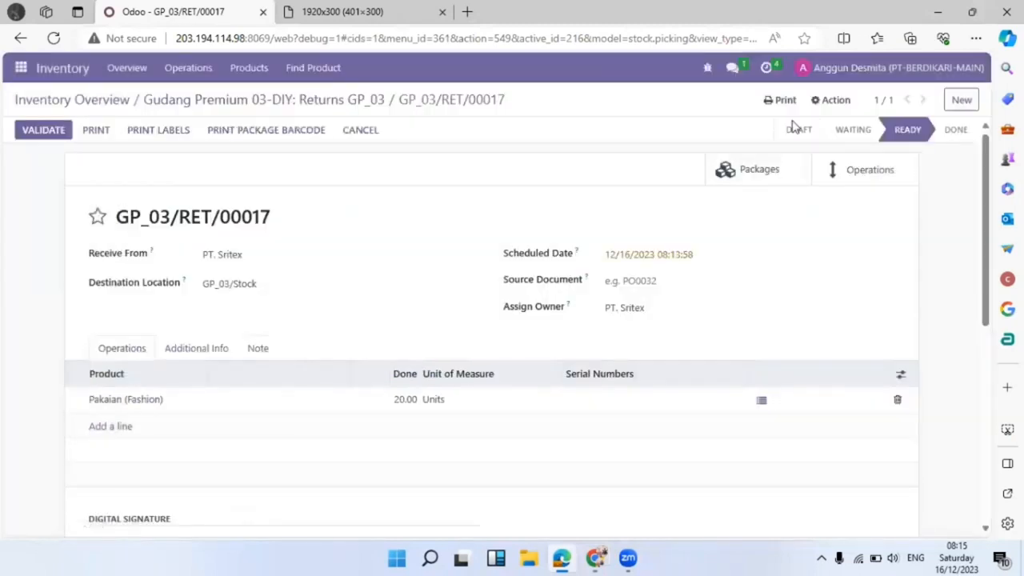
Open the direct message asking to validate GP_03/RET/00017.
click(735, 68)
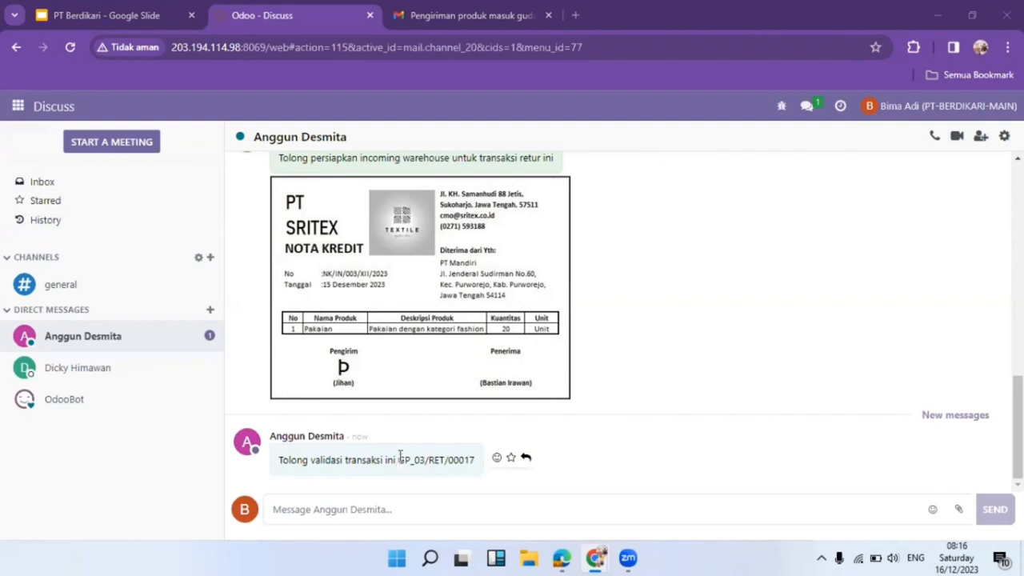
Open return GP_03/RET/00017 from Returns GP_03 and check the attached credit note.
click(17, 105)
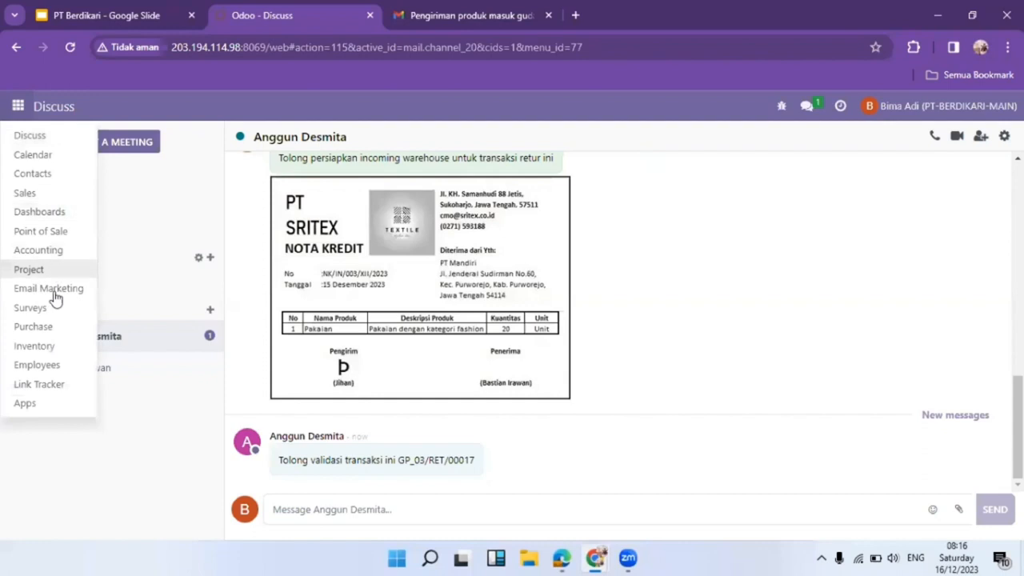
click(53, 347)
key(alt+Left)
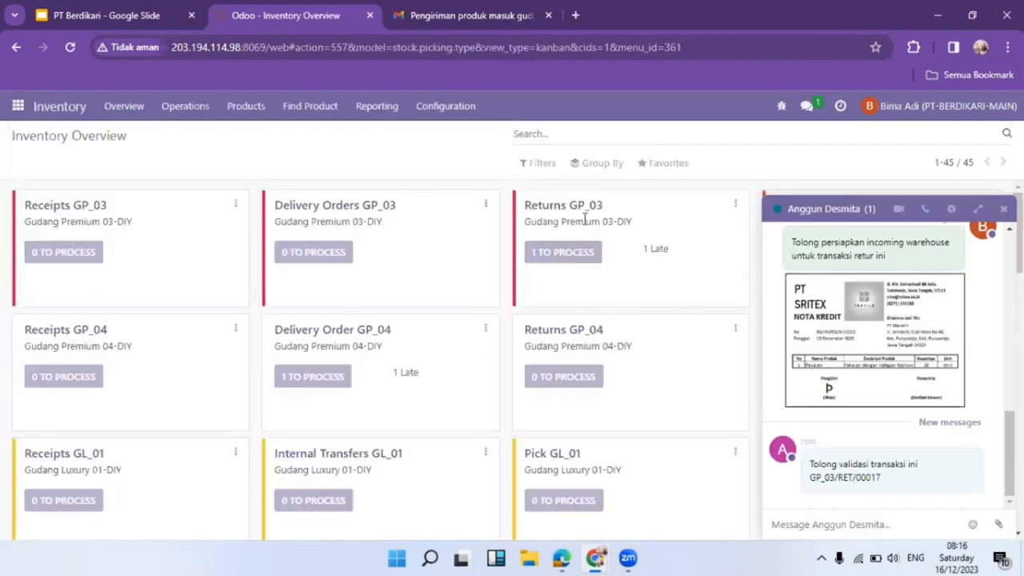
click(1004, 208)
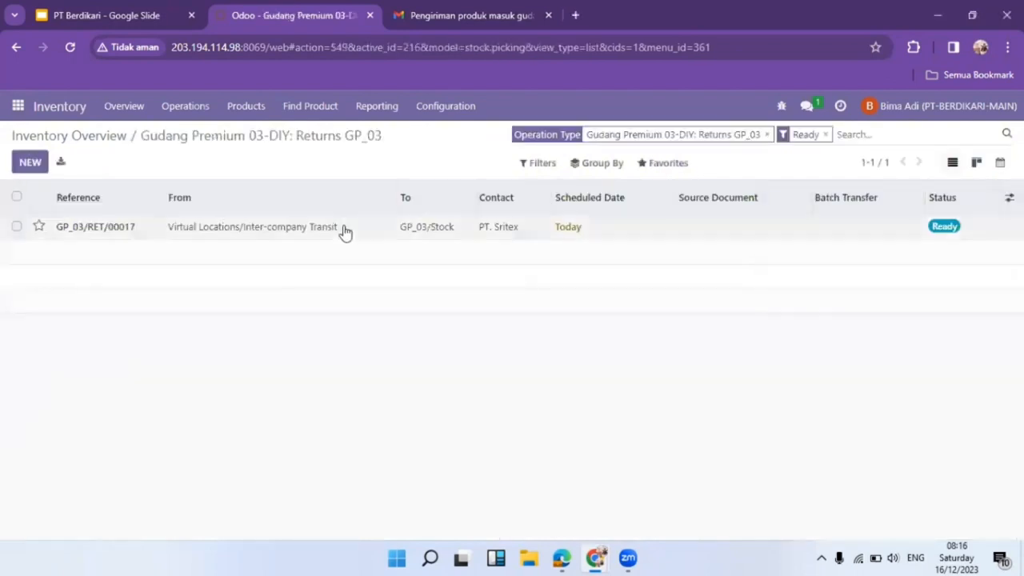
click(272, 228)
scroll(228, 339, down, 2)
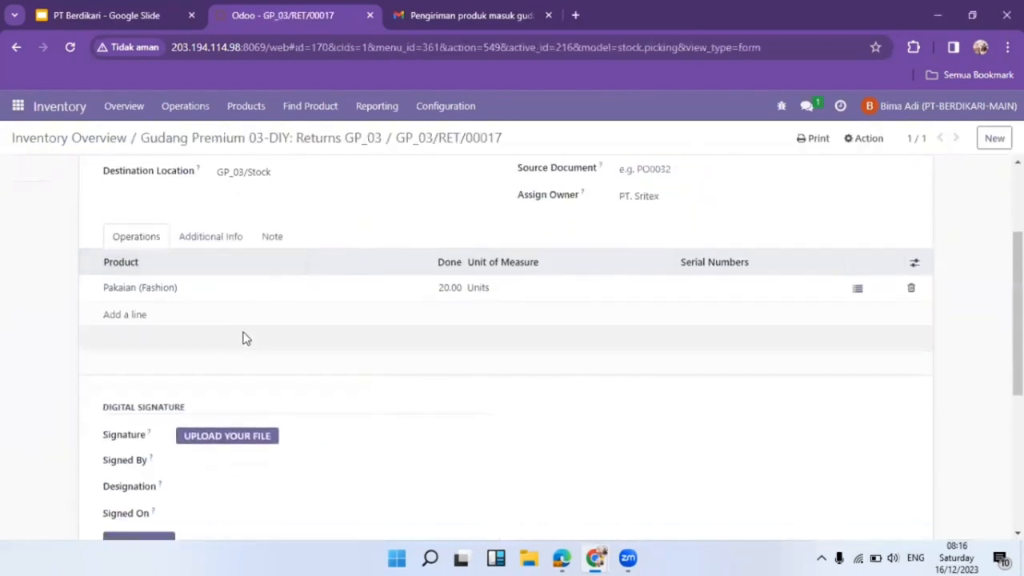
scroll(336, 320, up, 2)
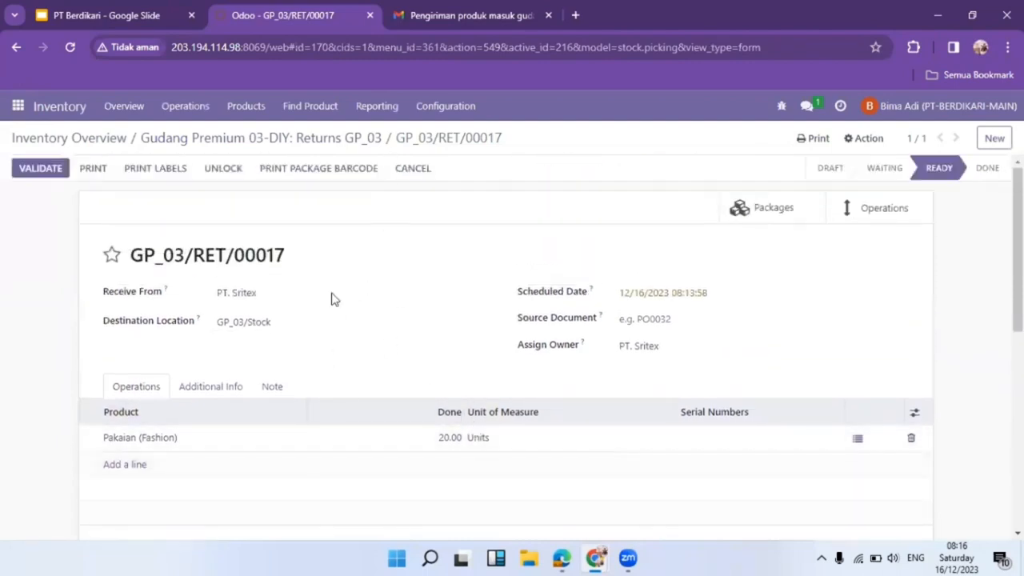
click(410, 8)
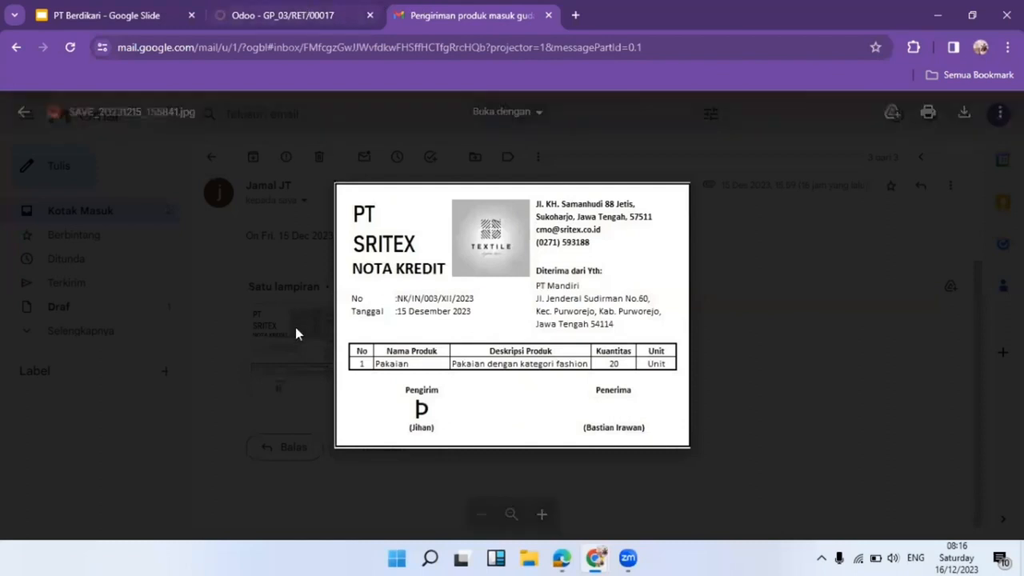
click(224, 9)
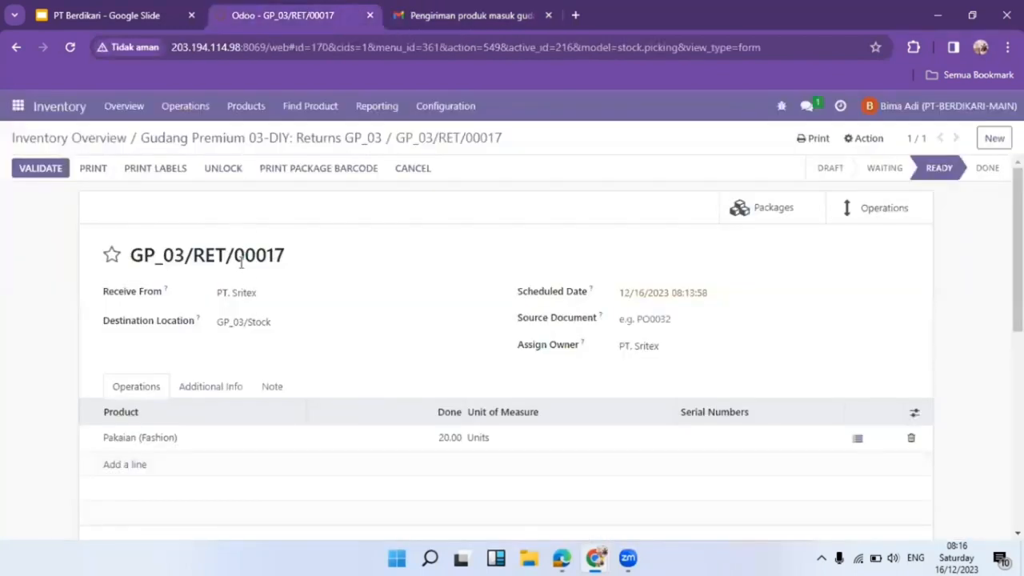
Attach a signature, enter designation Manager Gudang DIY, and validate GP_03/RET/00017.
scroll(240, 288, down, 3)
click(234, 361)
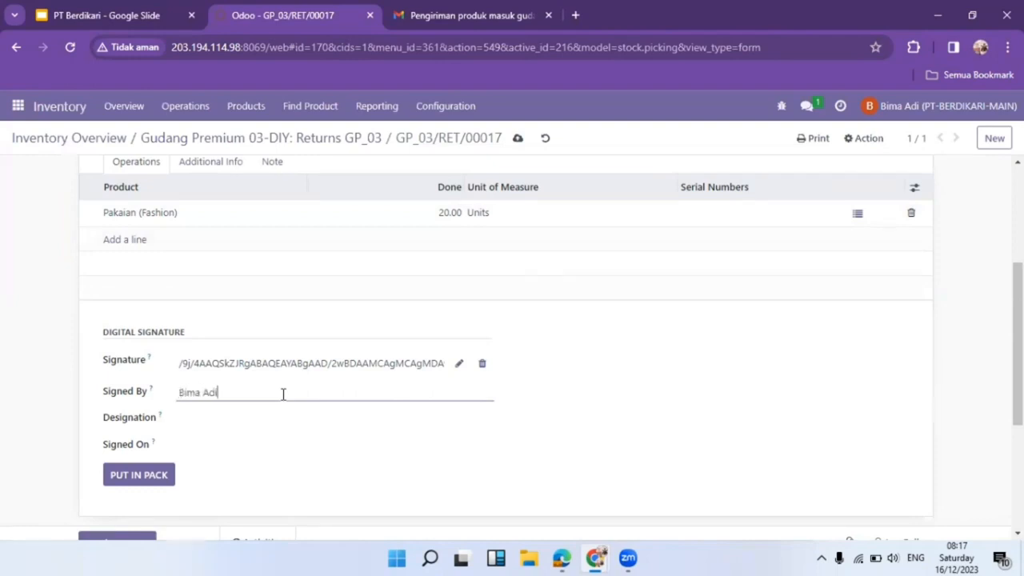
click(267, 427)
text(Manager Gudang DIY)
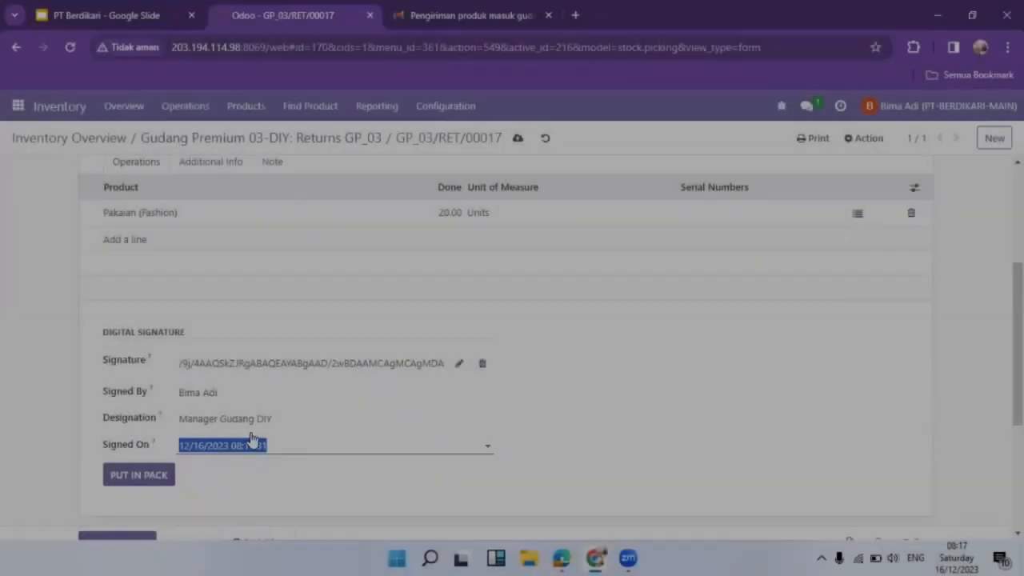
scroll(293, 393, up, 5)
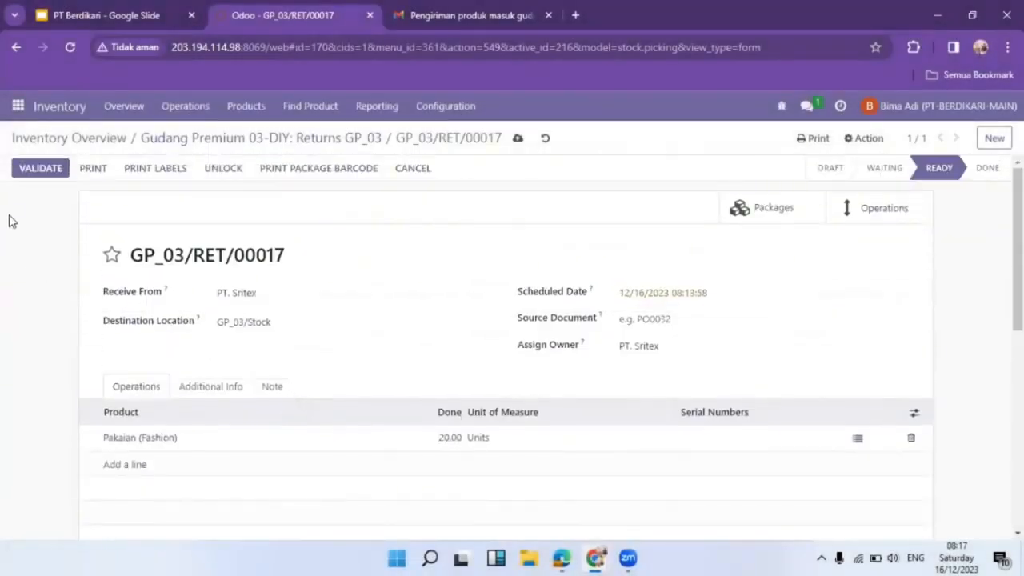
click(42, 169)
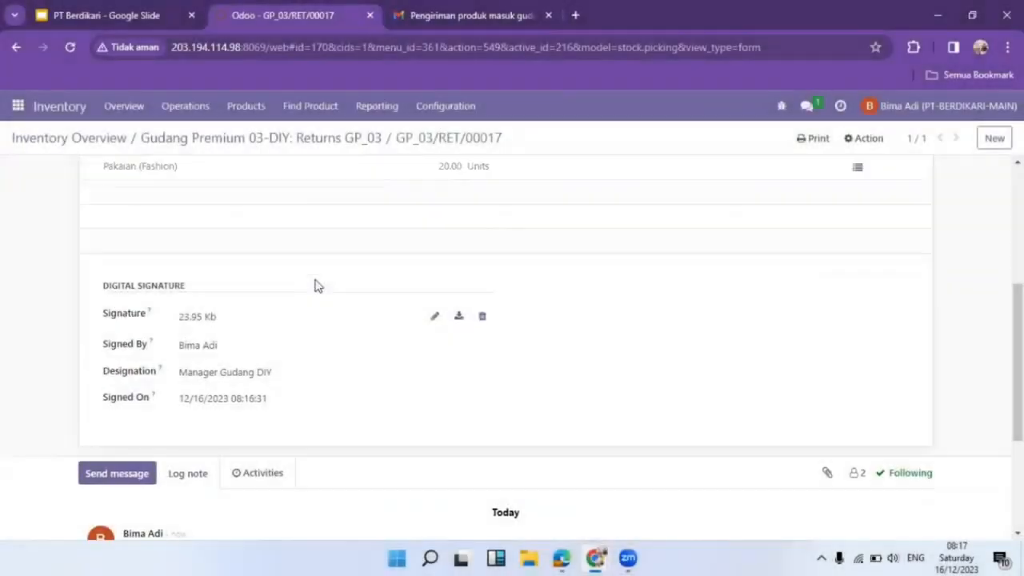
scroll(314, 286, up, 4)
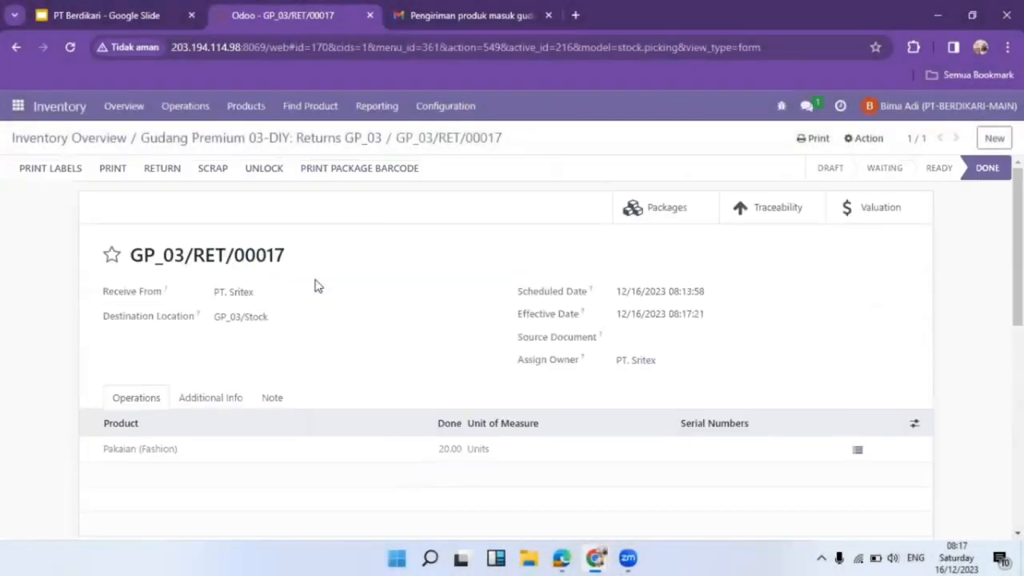
click(139, 7)
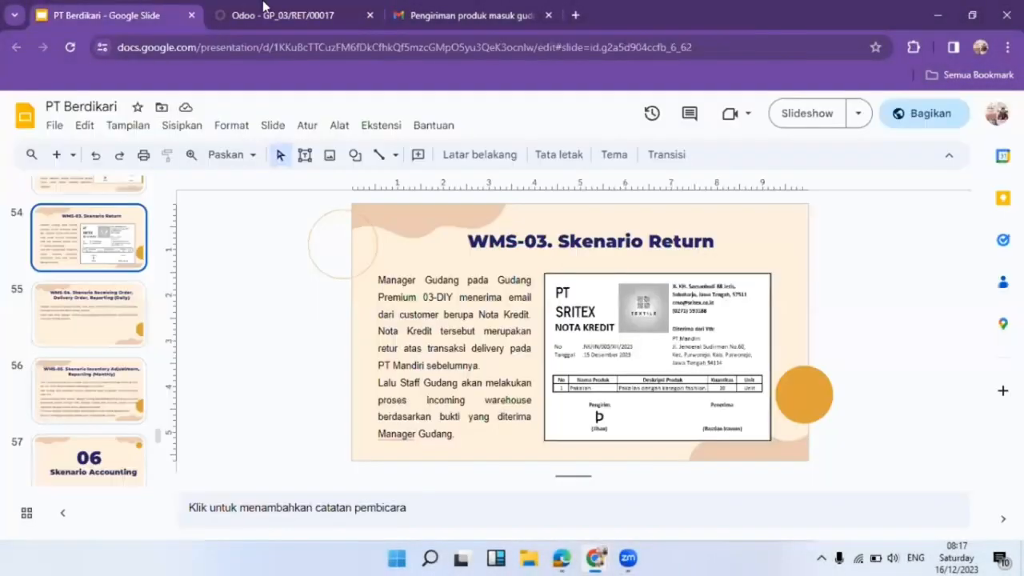
Leave the WMS-03 slide and return to the Odoo return transfer.
click(274, 6)
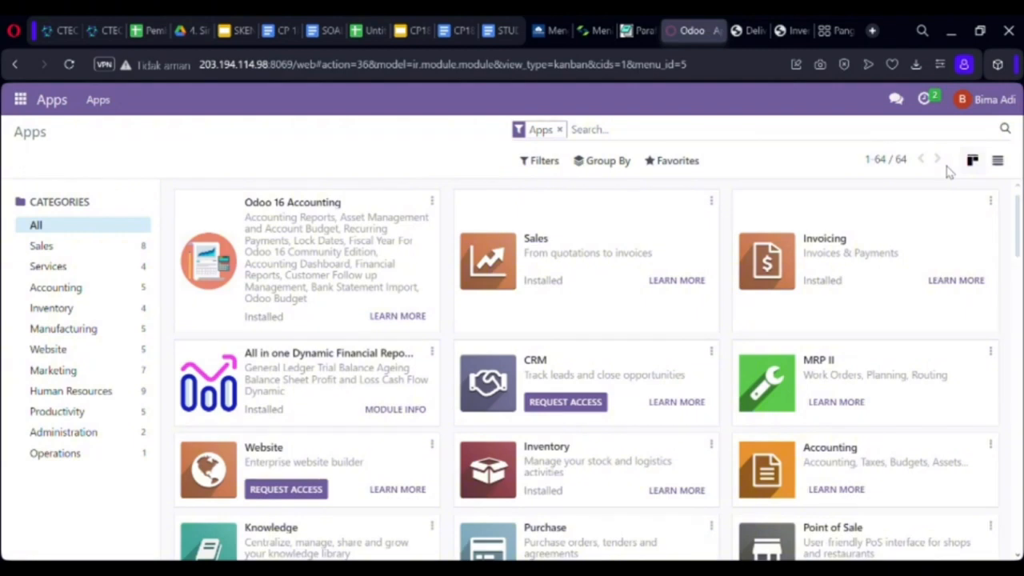
Open the completed receipt GP_04/IN/00017 with the Ready filter removed.
click(21, 100)
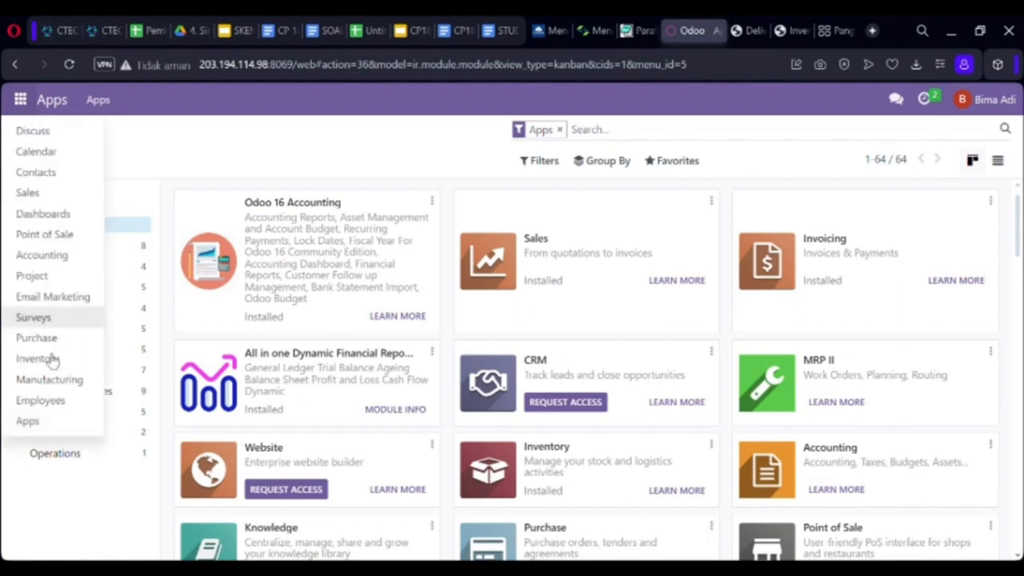
click(69, 368)
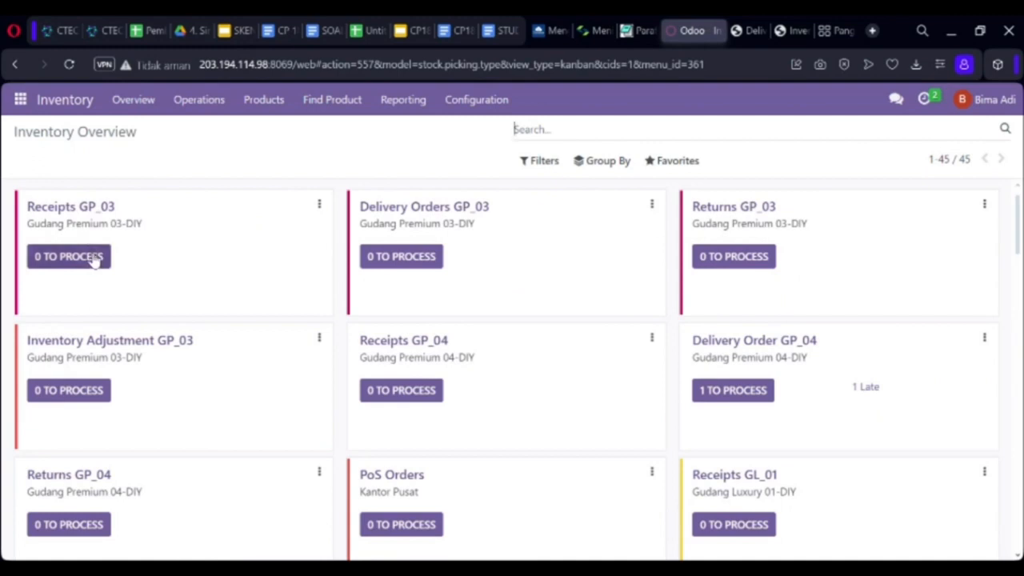
click(92, 260)
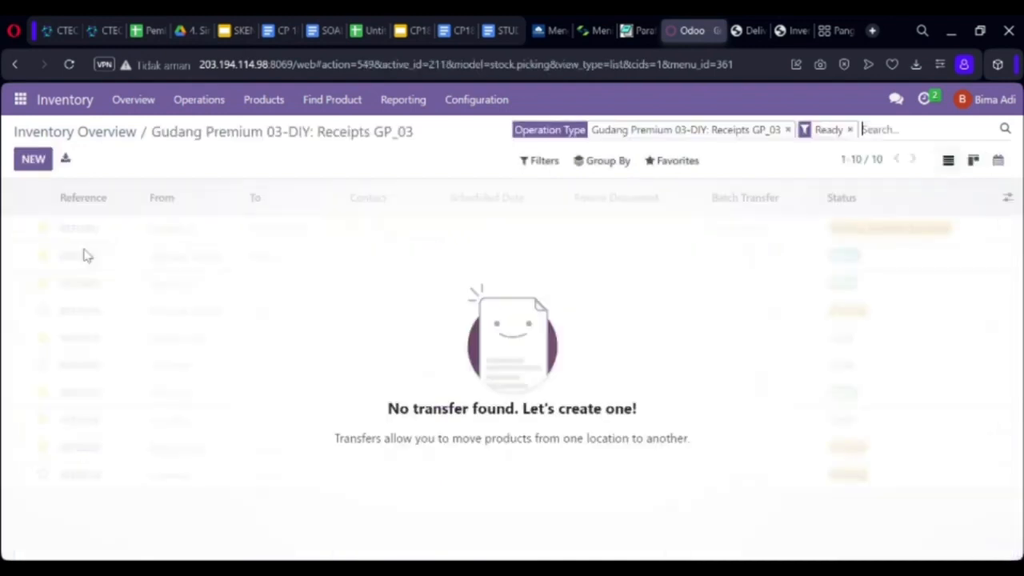
click(851, 129)
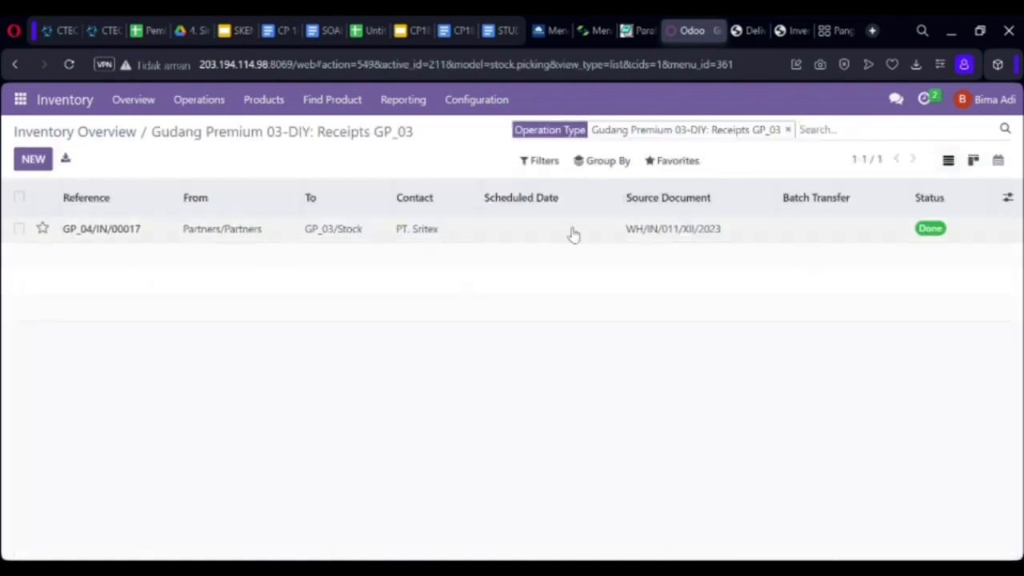
click(573, 232)
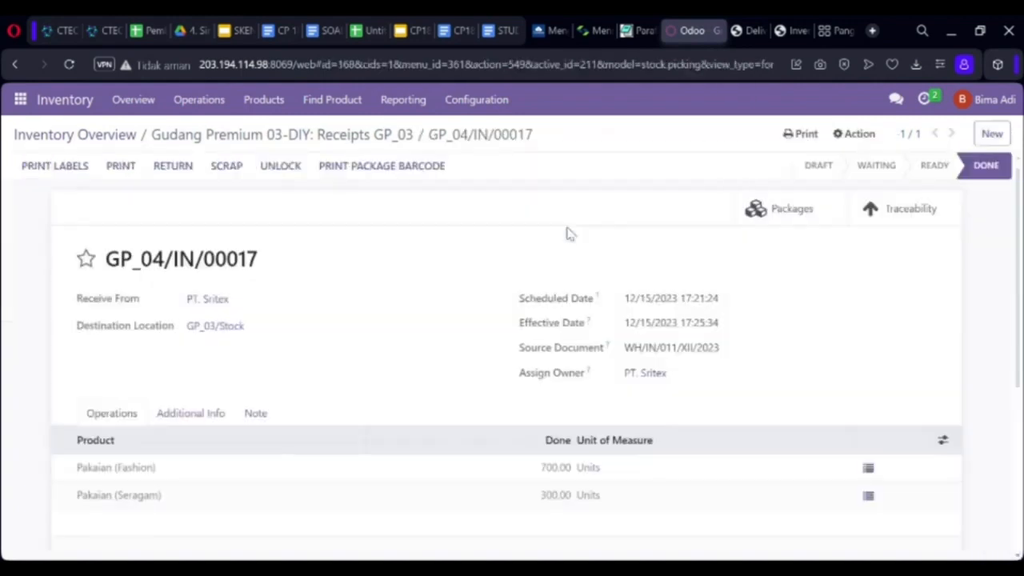
Download the receipt's delivery slip PDF and return to the receipt record.
click(124, 166)
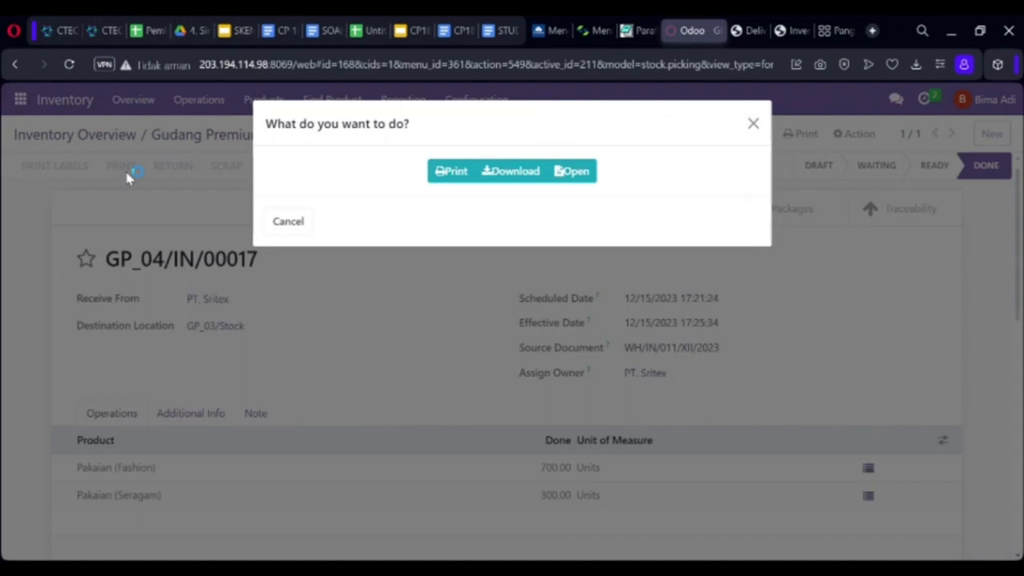
click(510, 173)
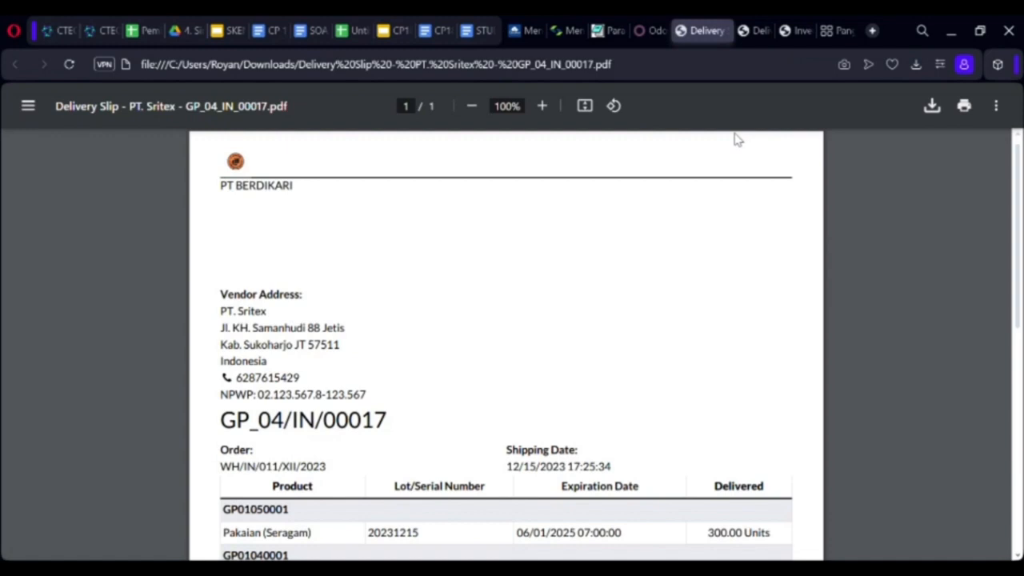
drag(1019, 278, 1017, 189)
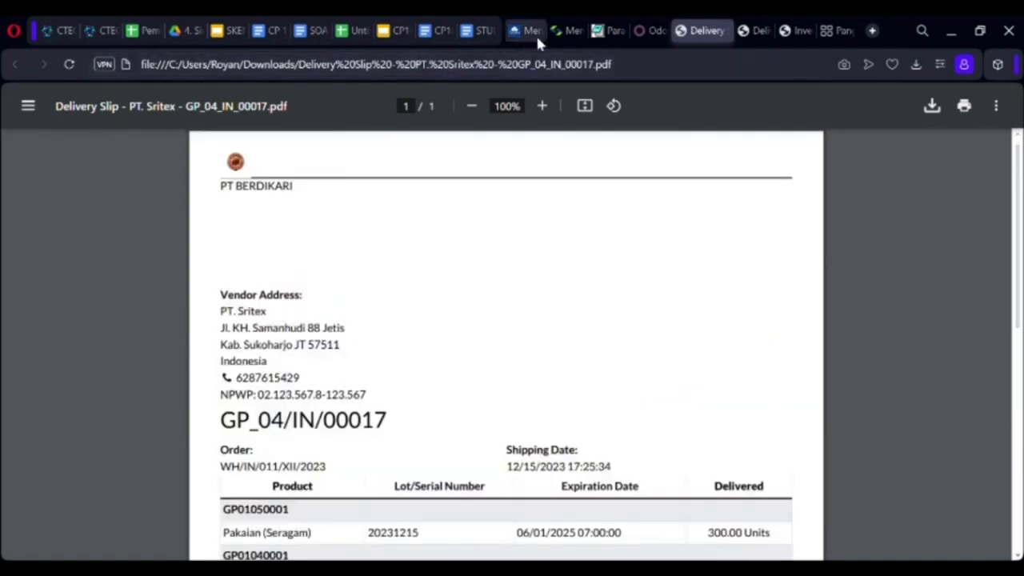
click(650, 32)
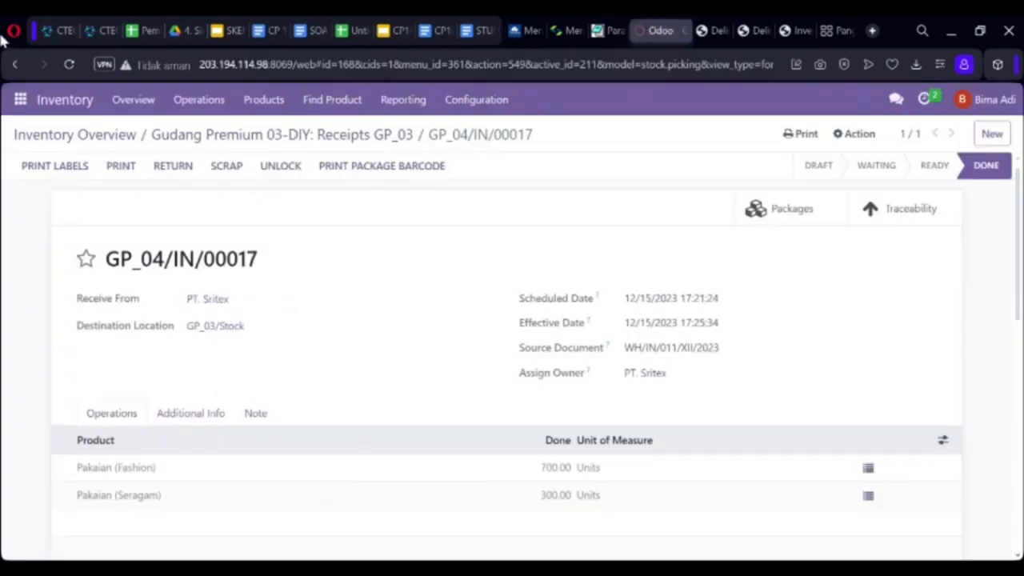
Open Done delivery order GP_03/OUT/00001 and download its delivery slip PDF.
click(134, 100)
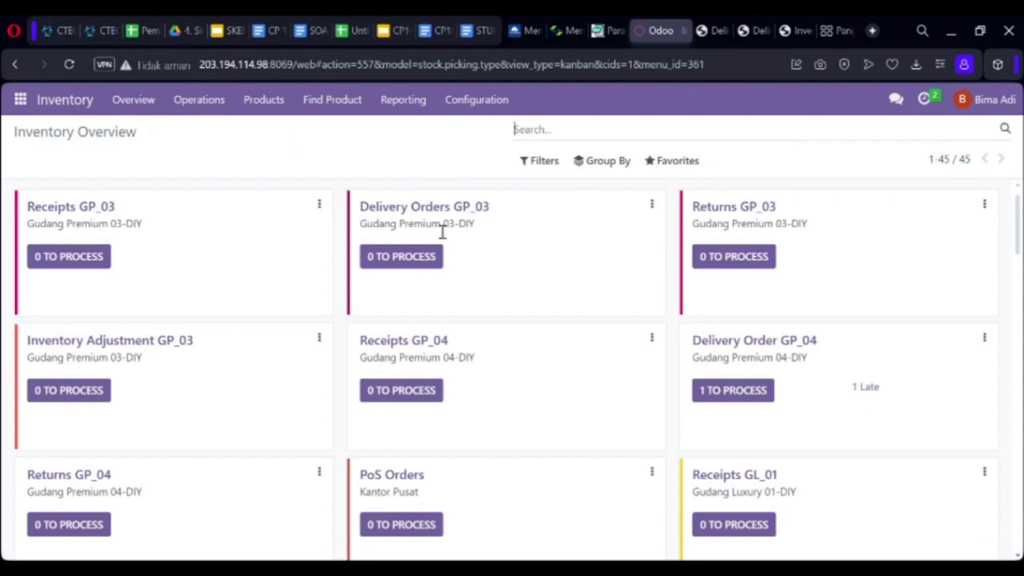
click(422, 257)
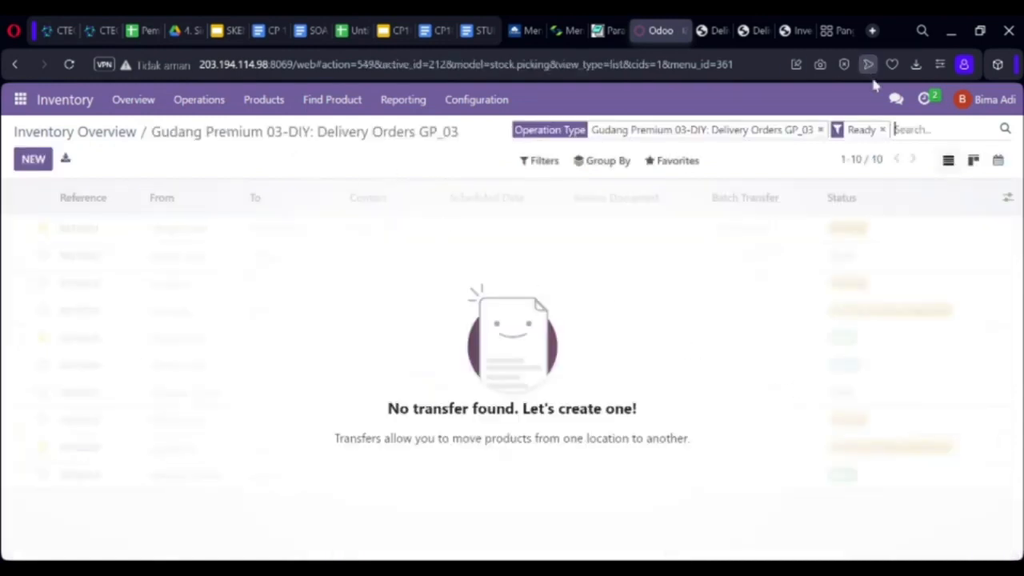
click(885, 130)
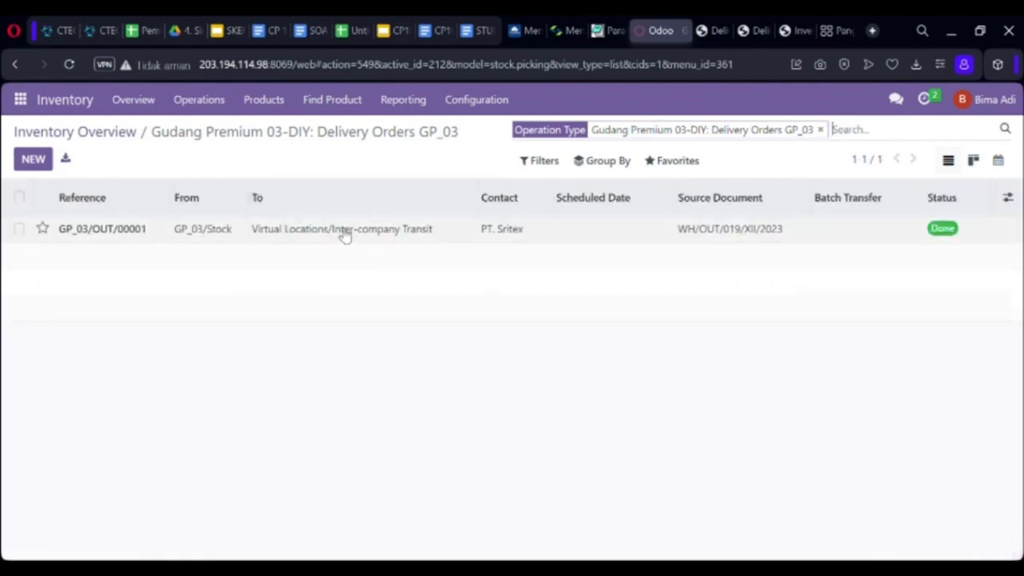
click(344, 232)
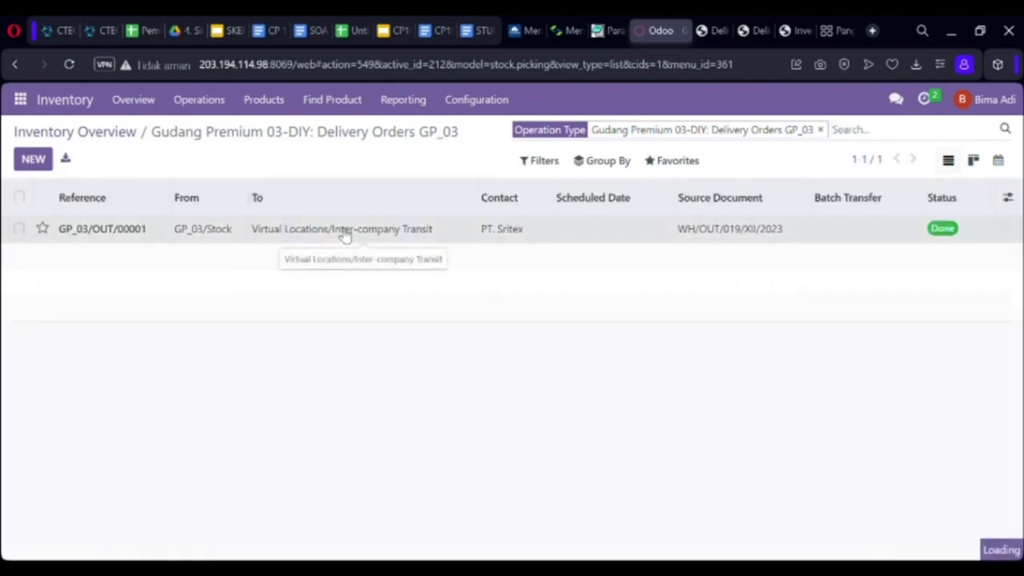
click(122, 166)
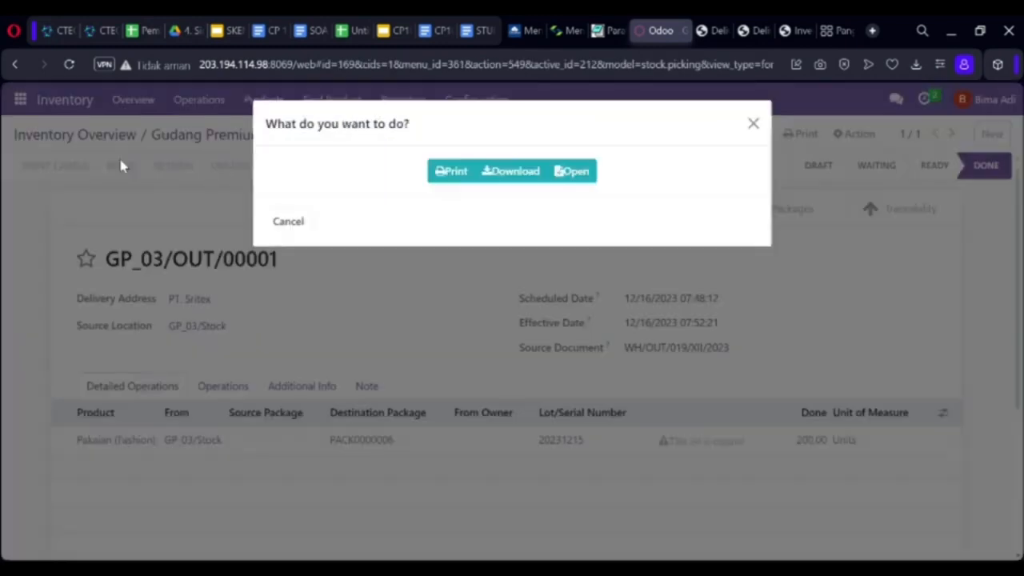
click(528, 176)
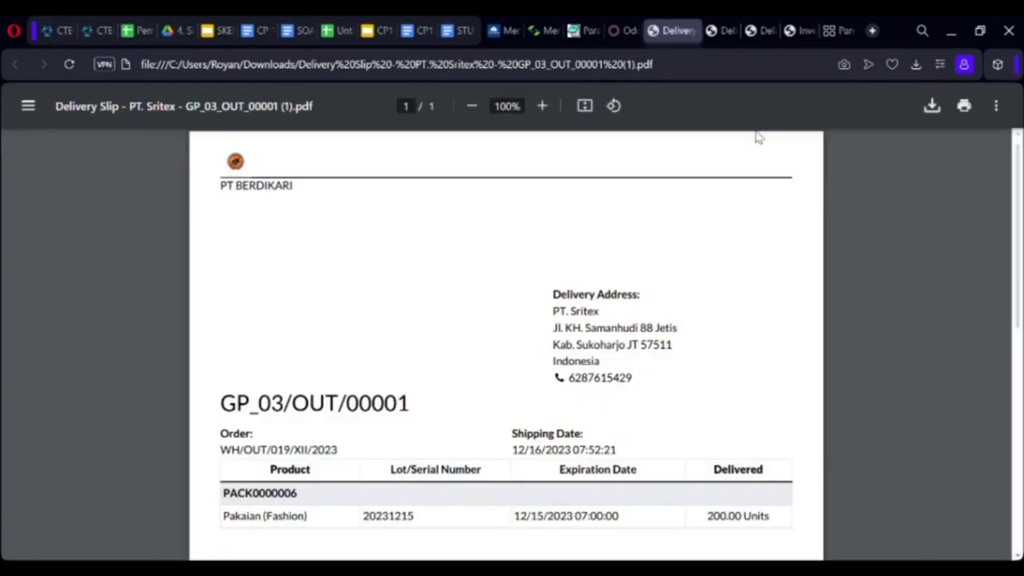
Open Done return GP_03/RET/00017 from Returns GP_03 and download its slip PDF.
click(623, 36)
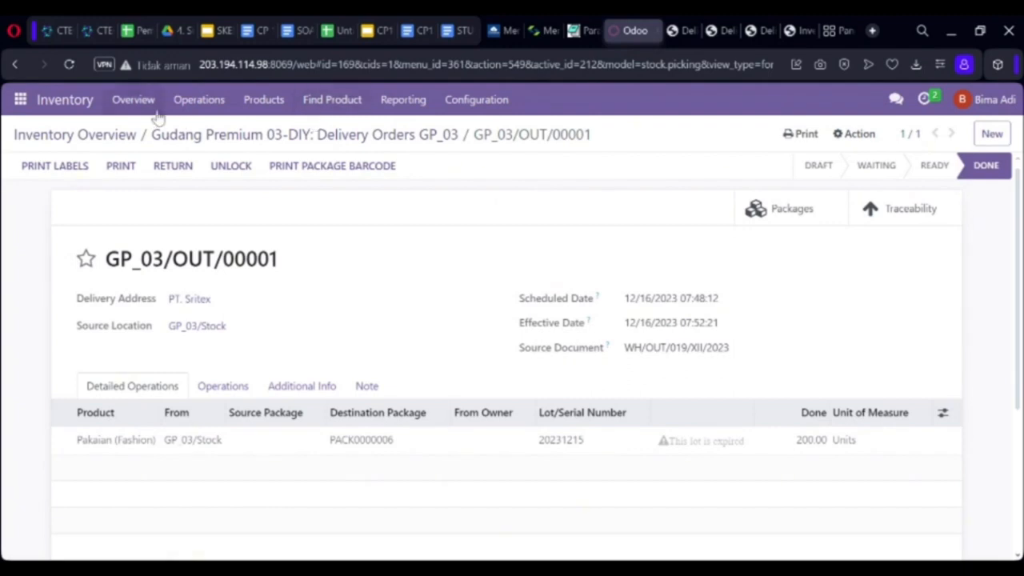
click(136, 102)
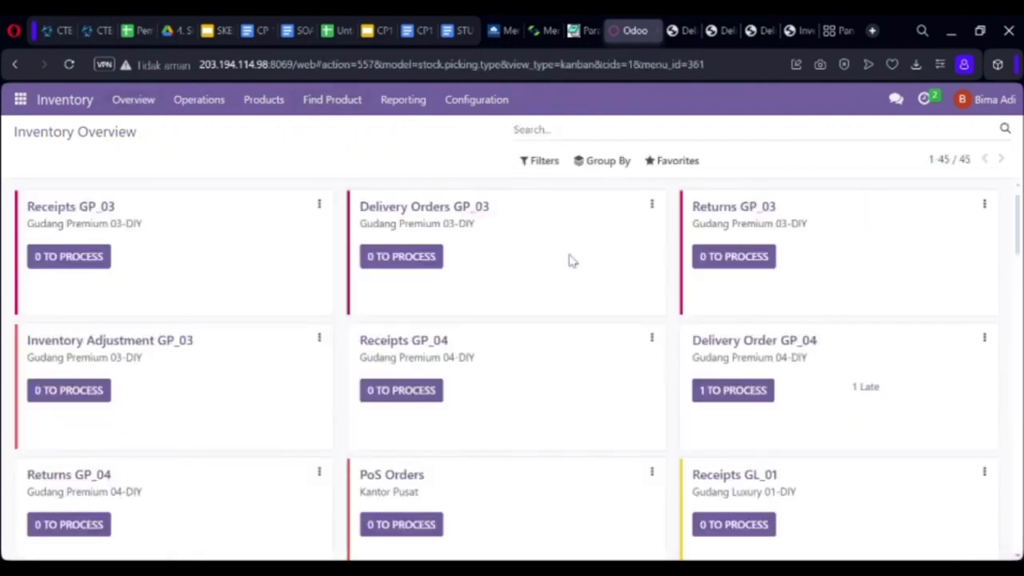
click(749, 257)
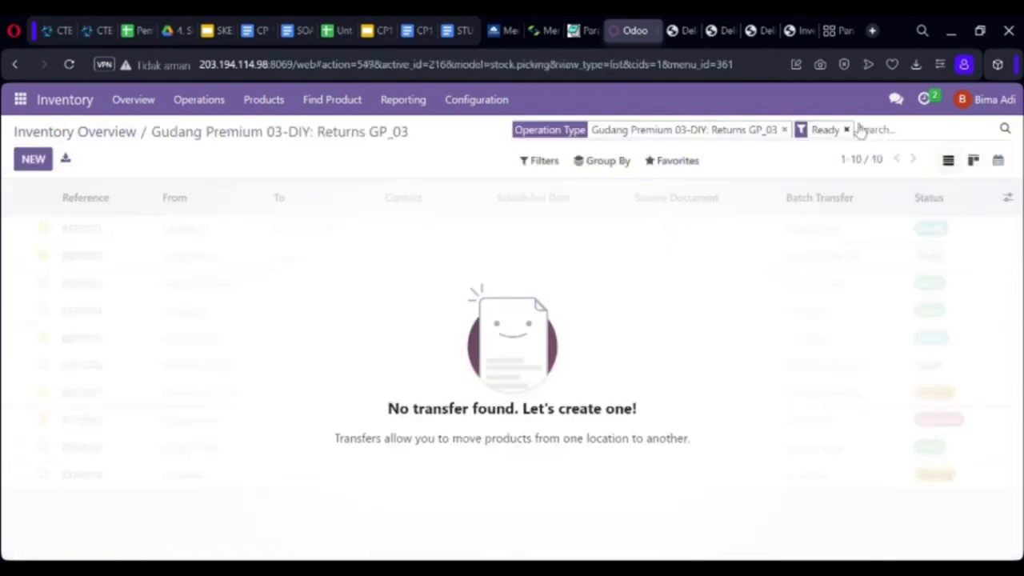
click(847, 130)
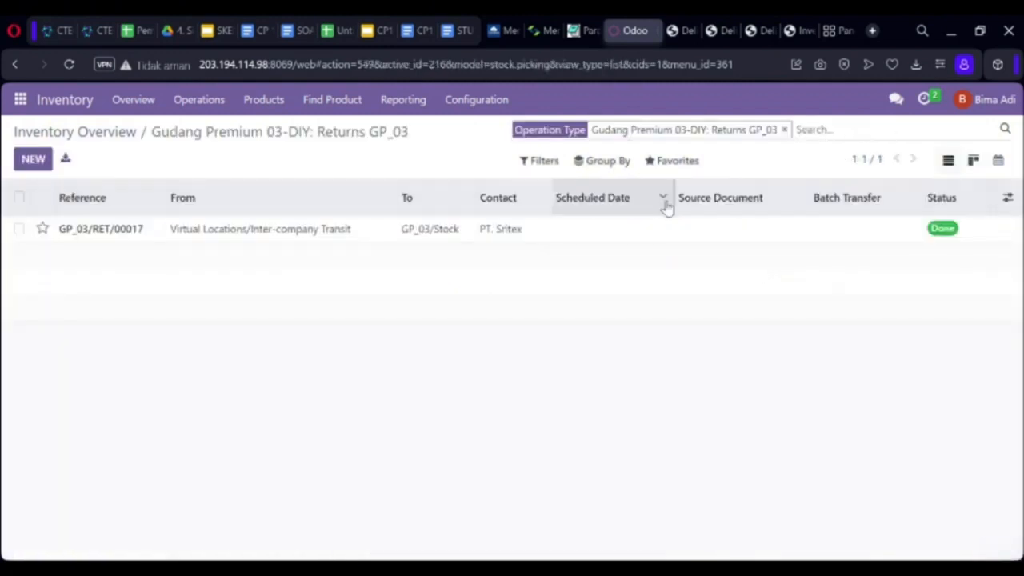
click(604, 238)
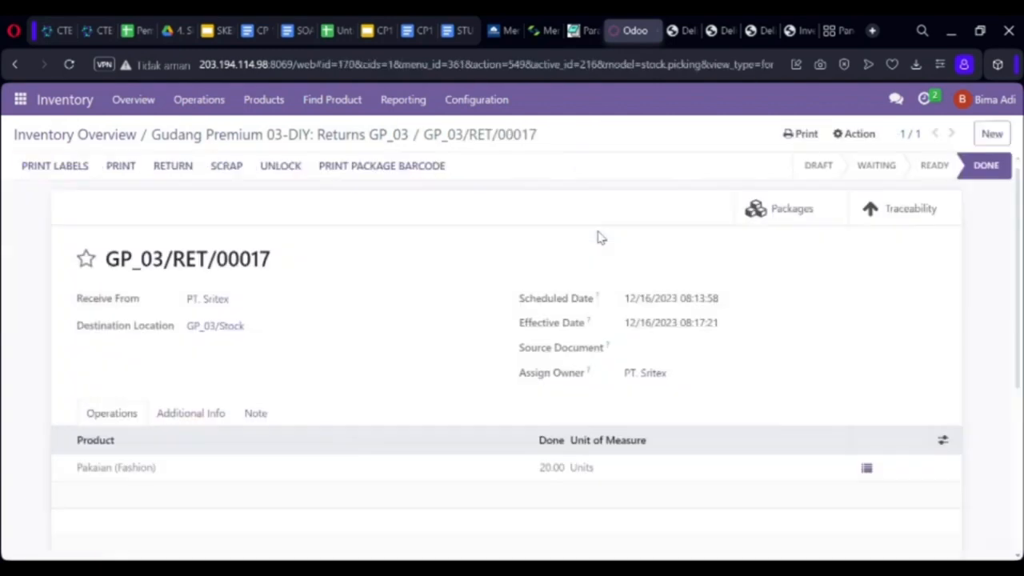
click(134, 170)
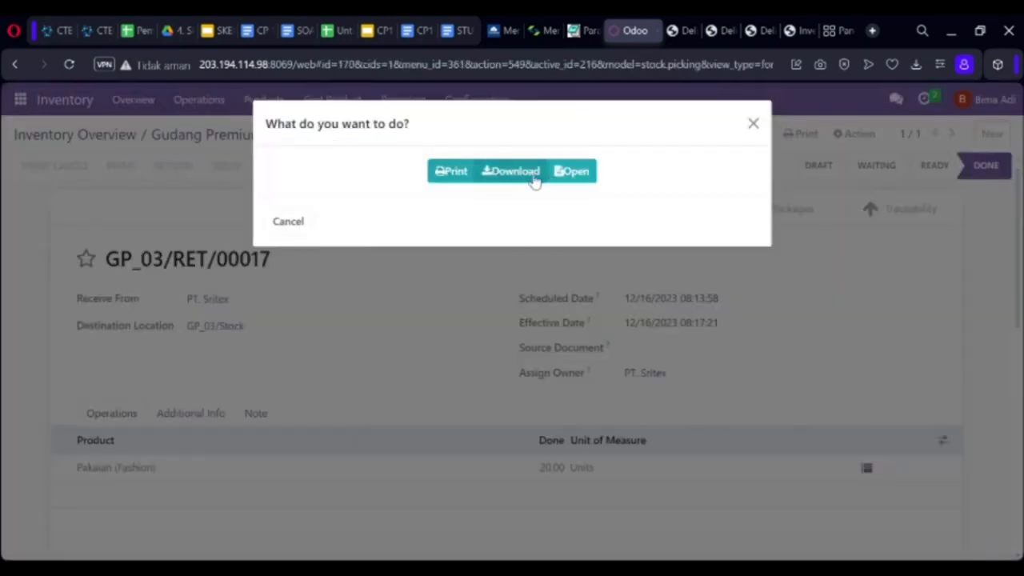
click(532, 176)
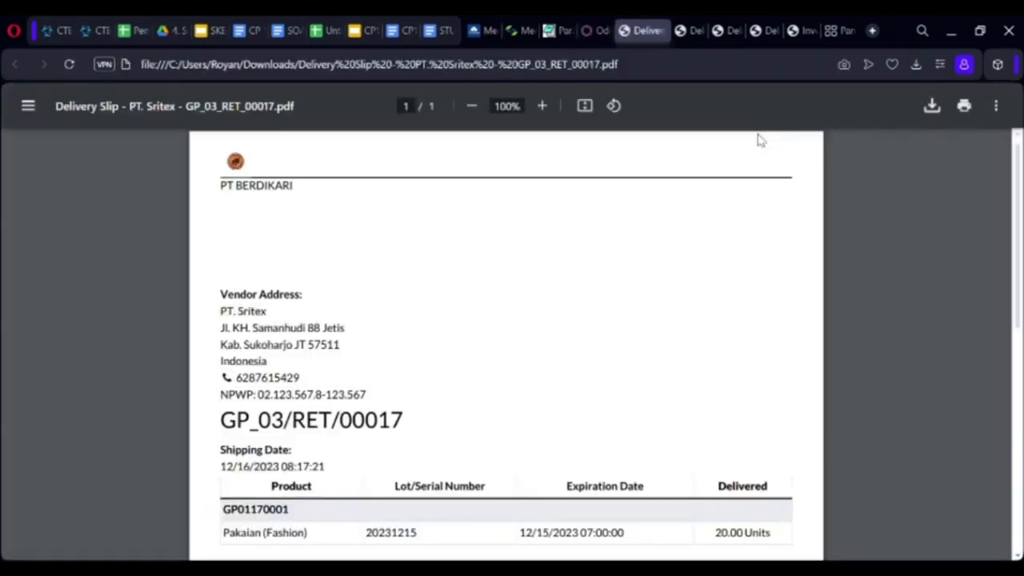
click(592, 33)
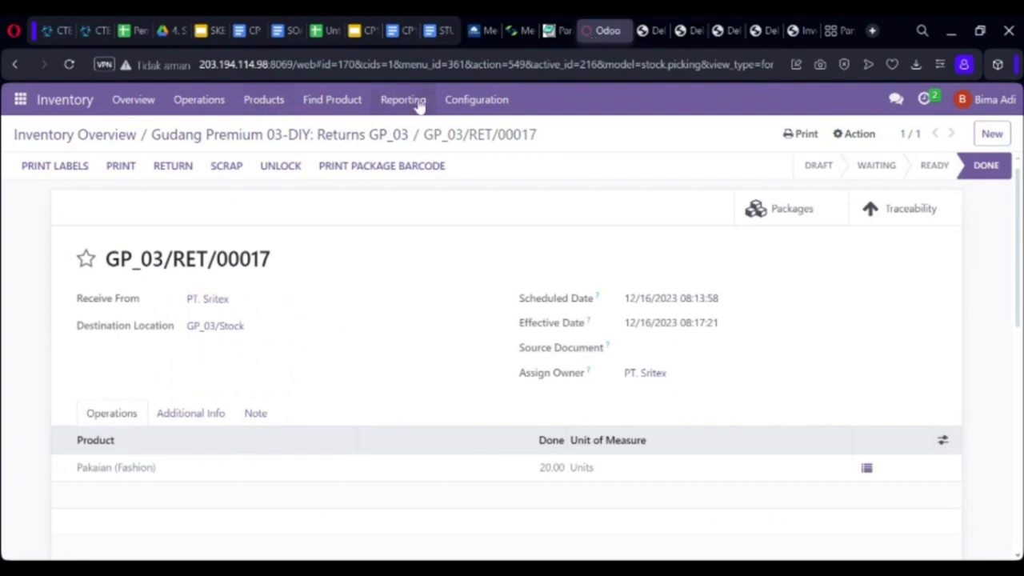
Open the Inventory Card Report with dates 12/15/2023 to 12/16/2023.
click(140, 106)
click(406, 102)
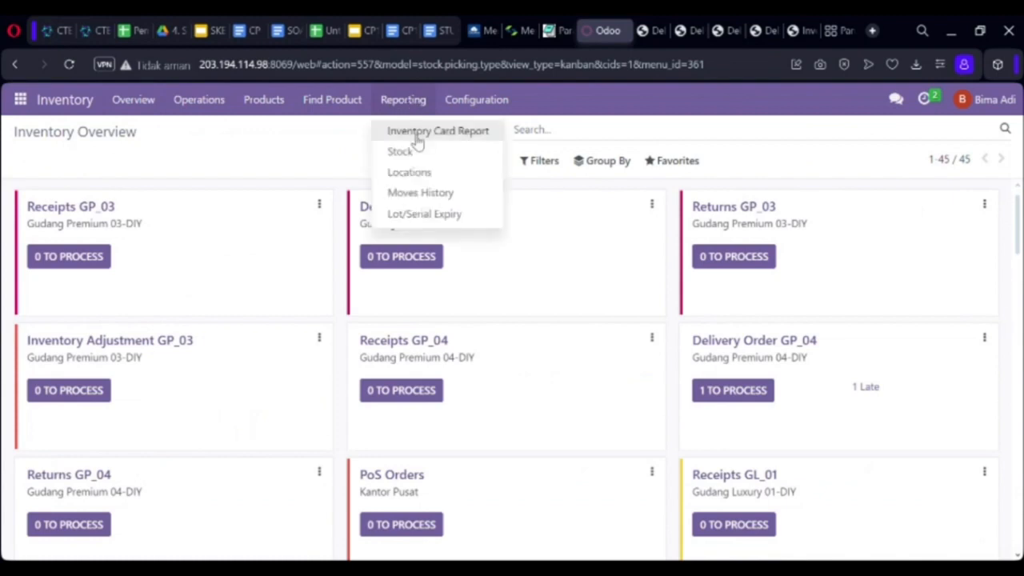
click(416, 136)
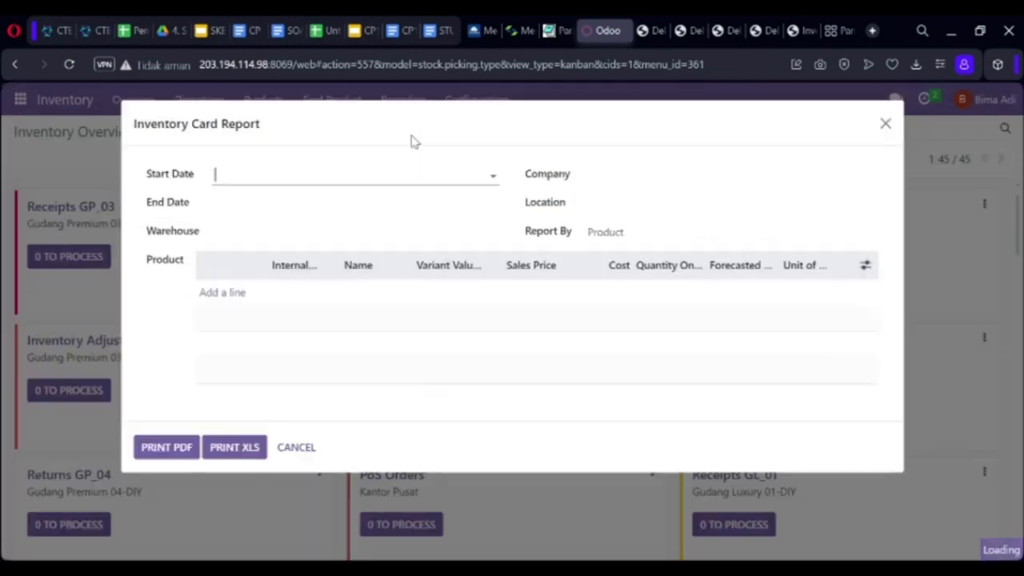
click(306, 177)
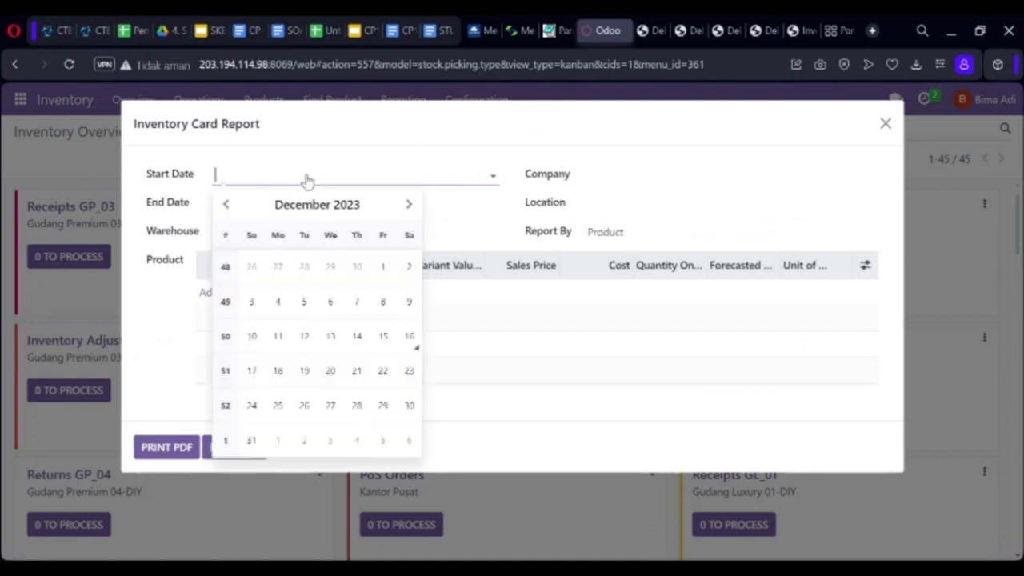
click(386, 338)
click(258, 206)
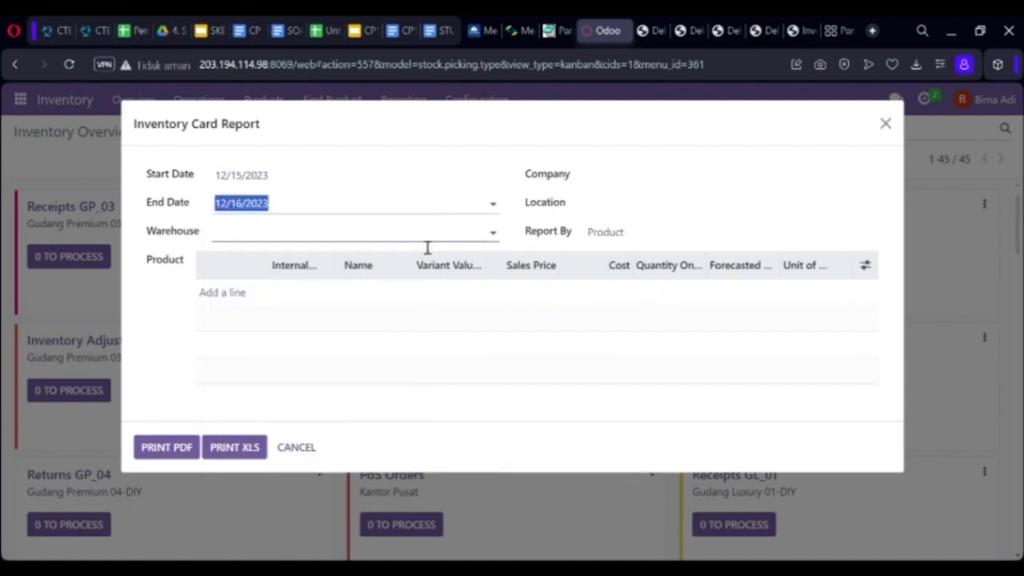
Set warehouse Gudang Premium 03-DIY and location GP_03/Stock for the report.
click(381, 238)
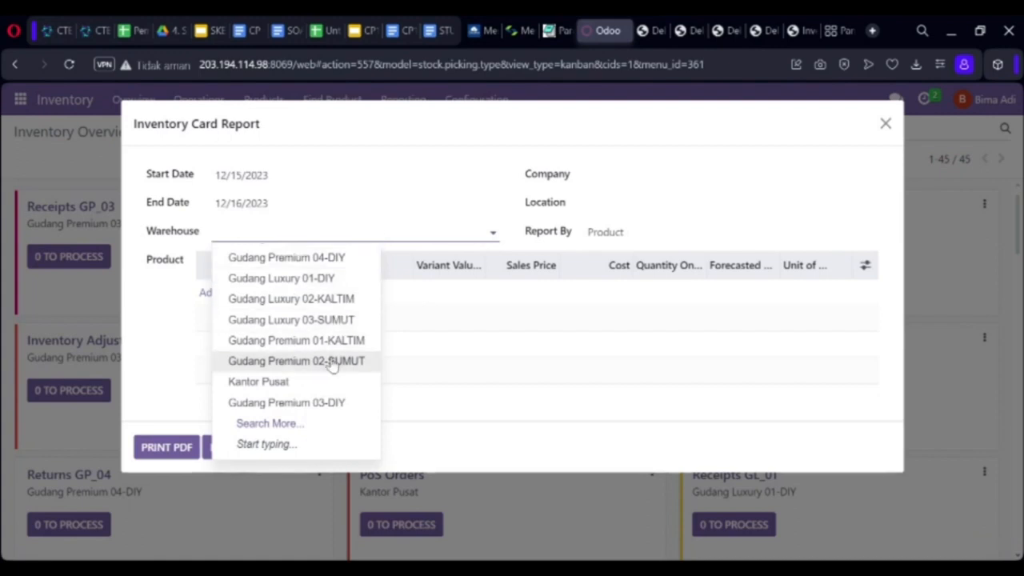
click(323, 408)
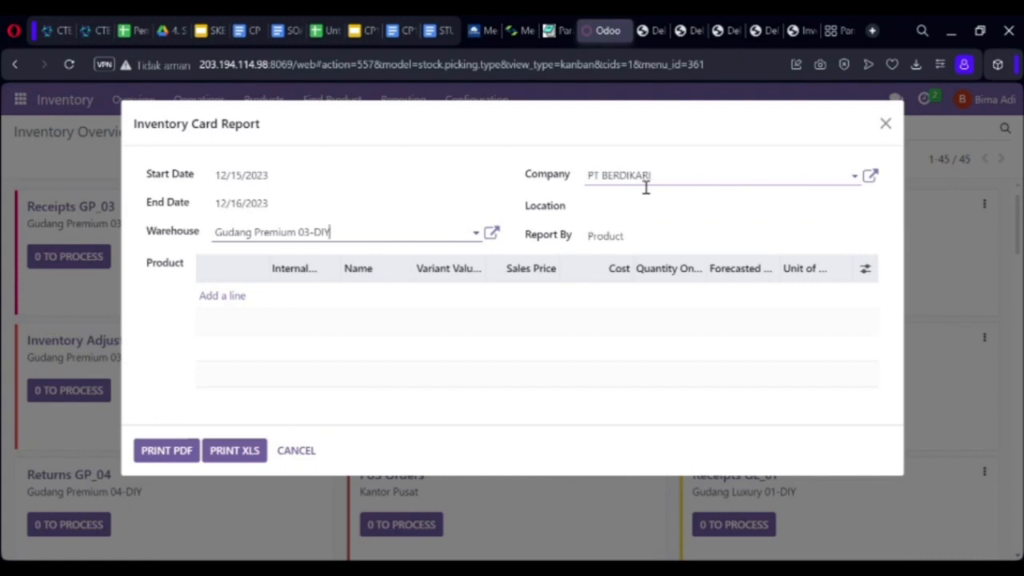
click(625, 216)
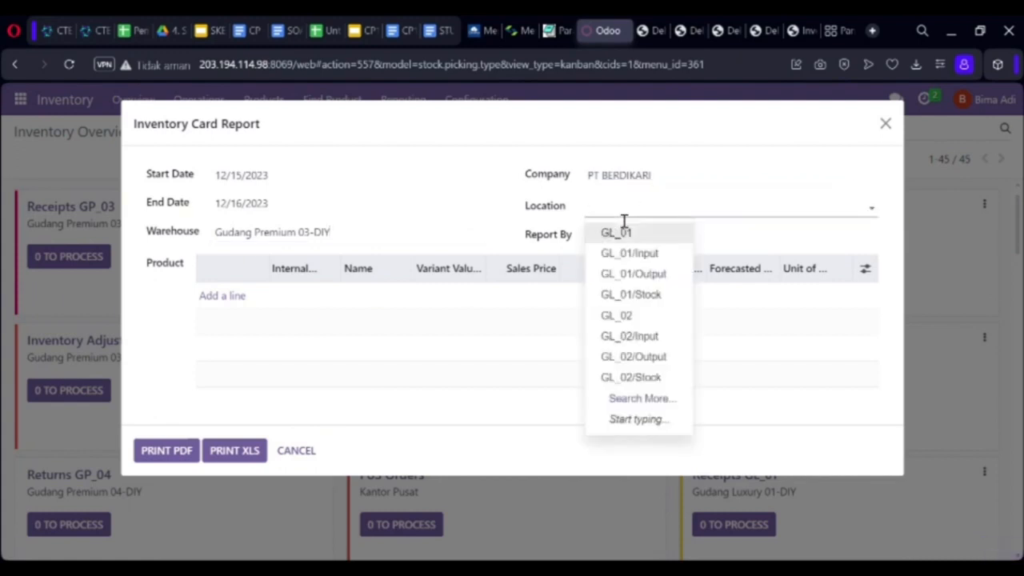
click(667, 404)
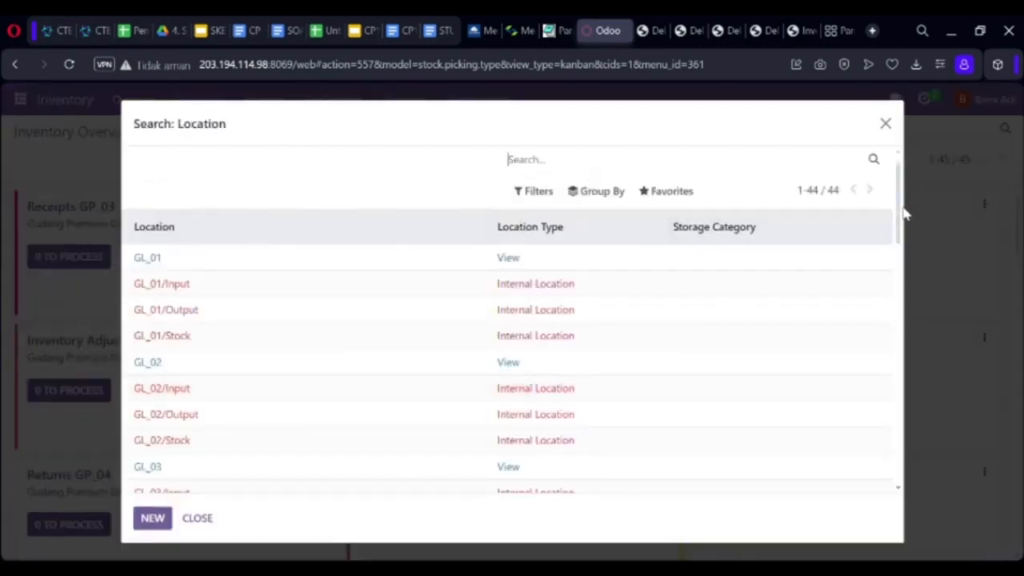
drag(900, 214, 871, 327)
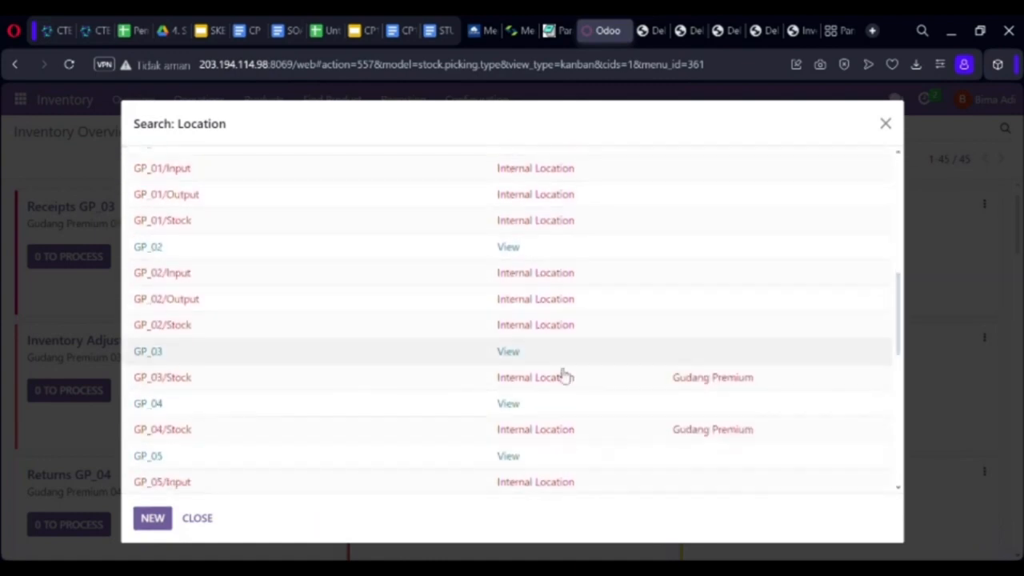
click(414, 388)
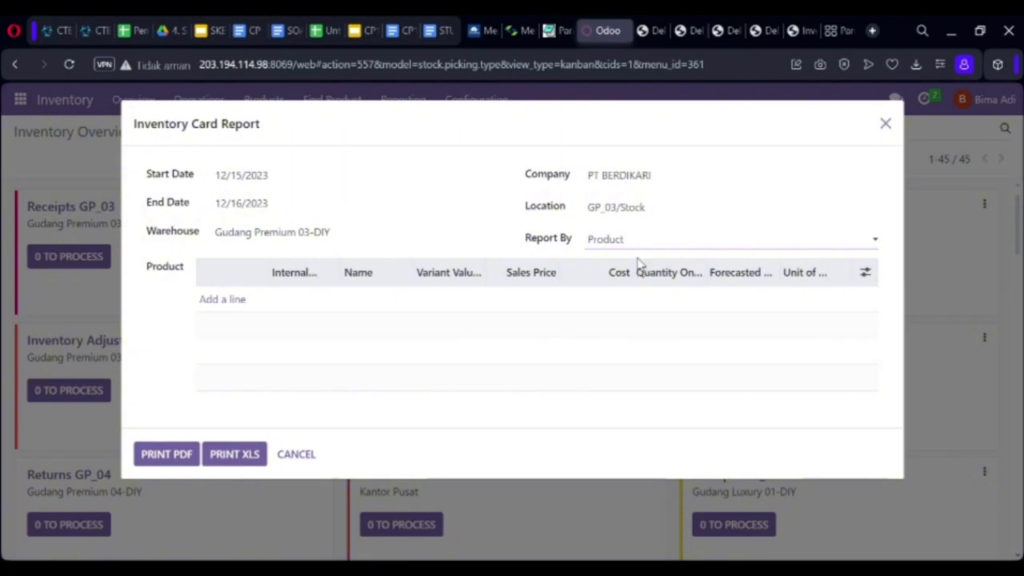
Remove the Laptop product line from the report.
click(223, 304)
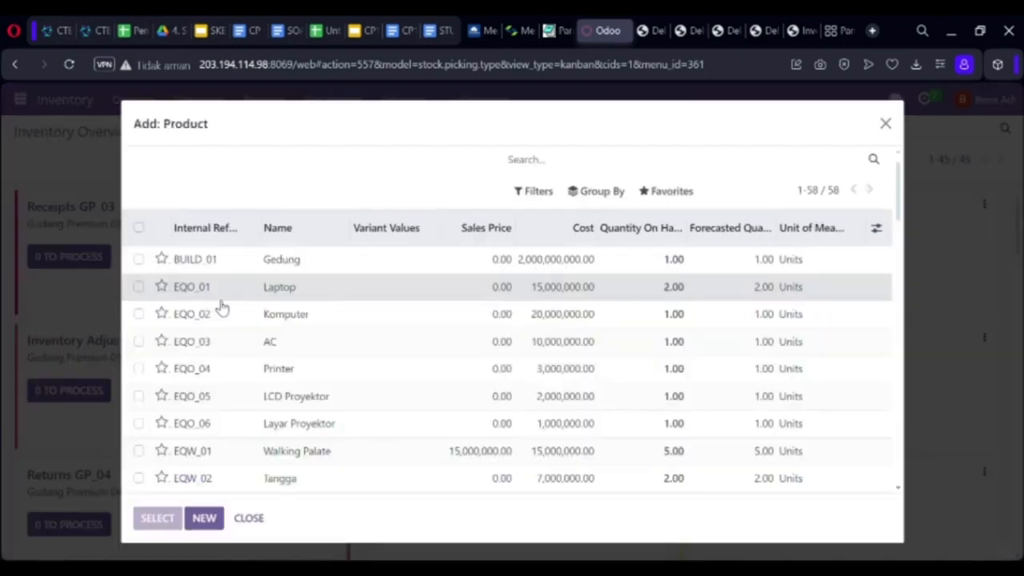
click(222, 302)
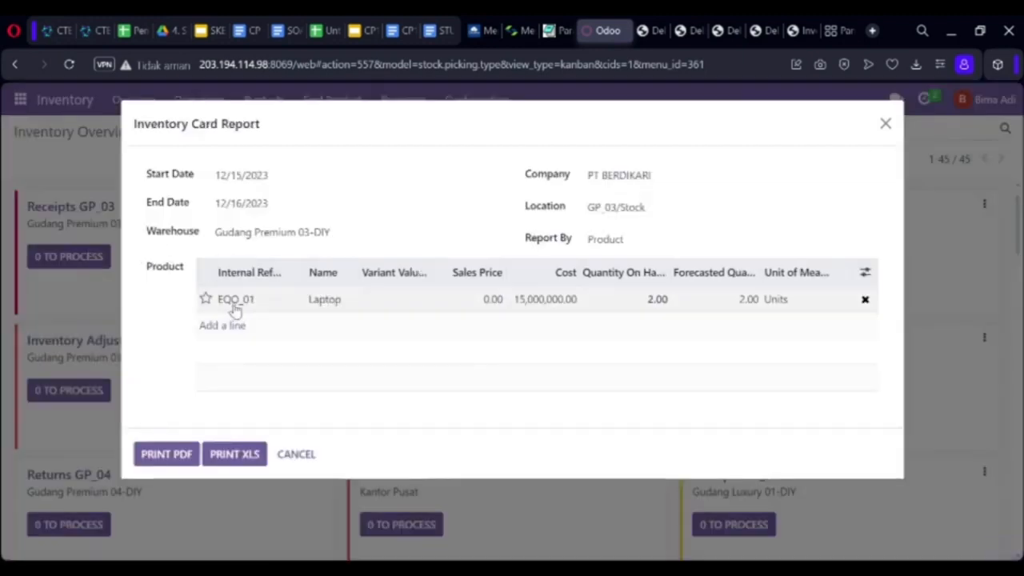
click(865, 300)
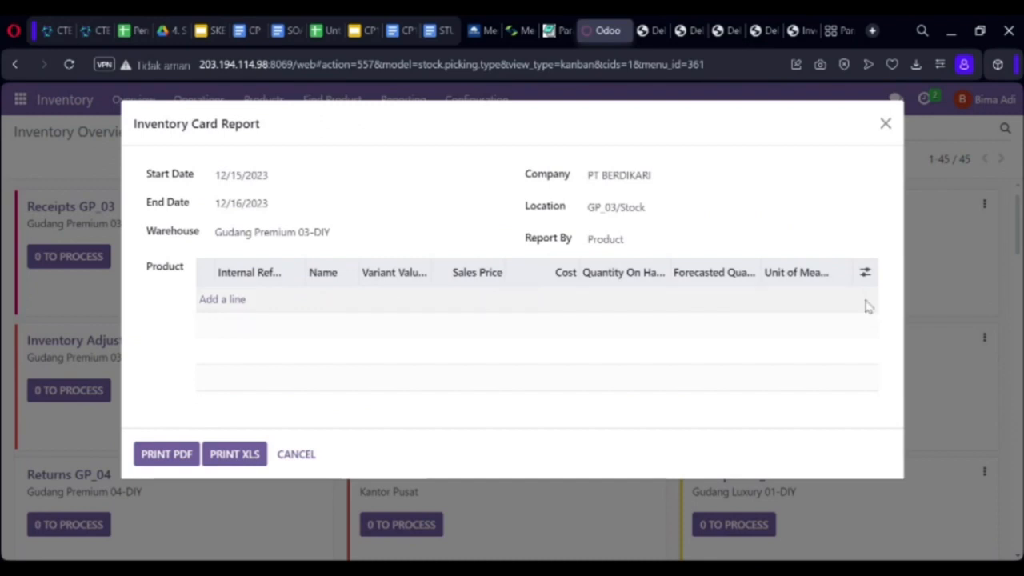
Add Pakaian (Fashion) to the report and download it as a PDF.
click(234, 309)
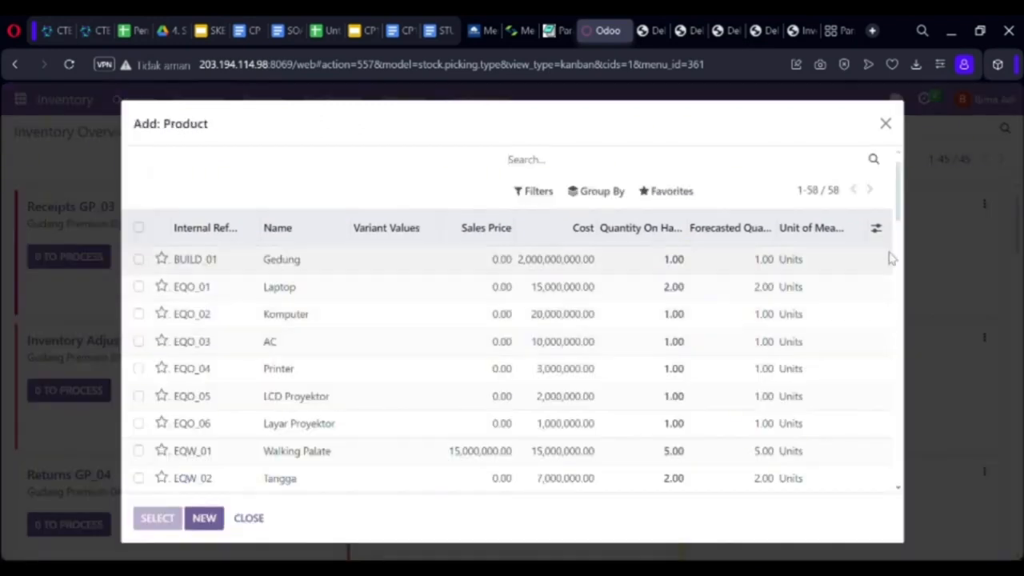
scroll(904, 240, down, 1)
drag(904, 240, 895, 474)
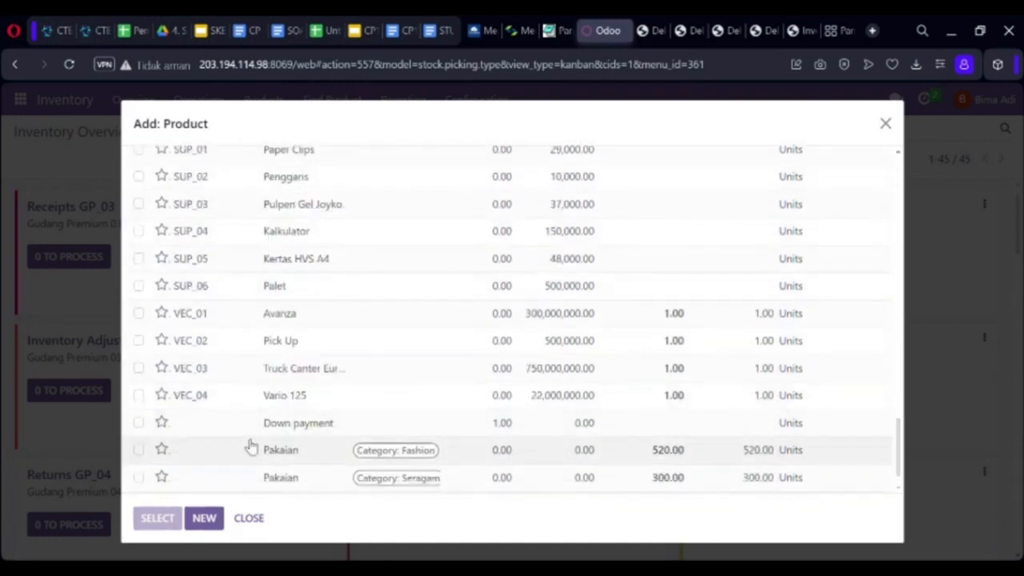
click(139, 452)
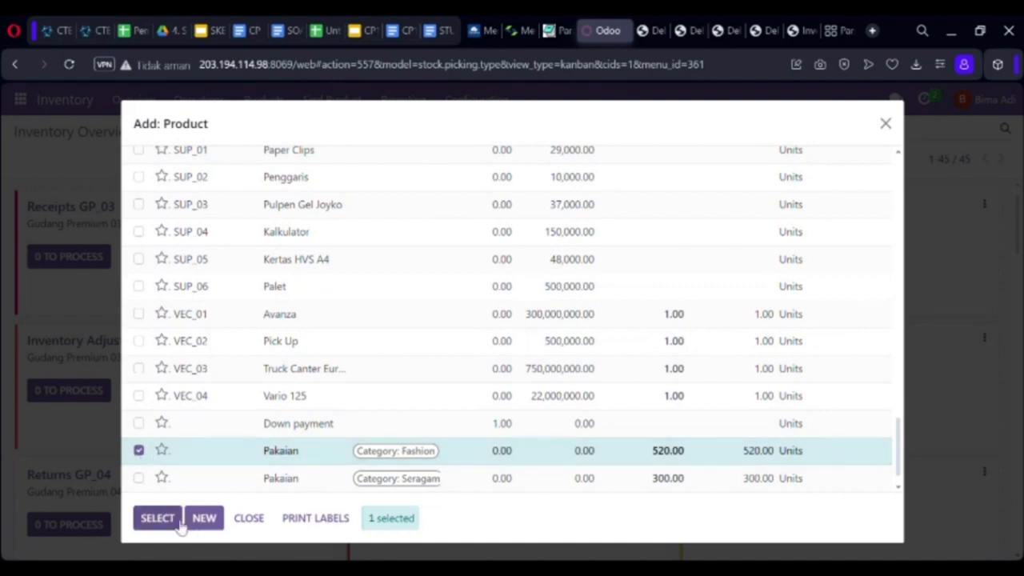
click(164, 528)
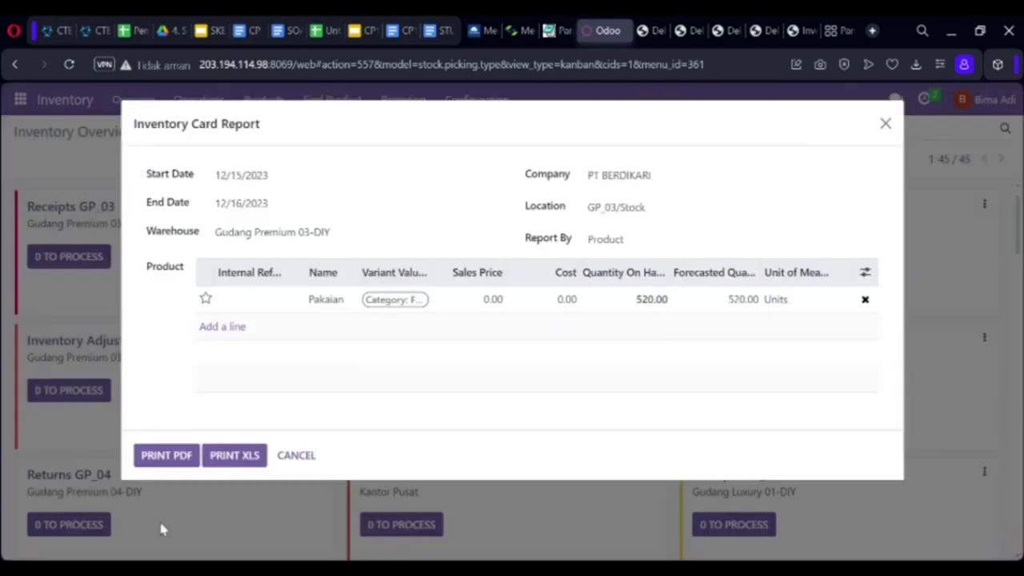
click(183, 458)
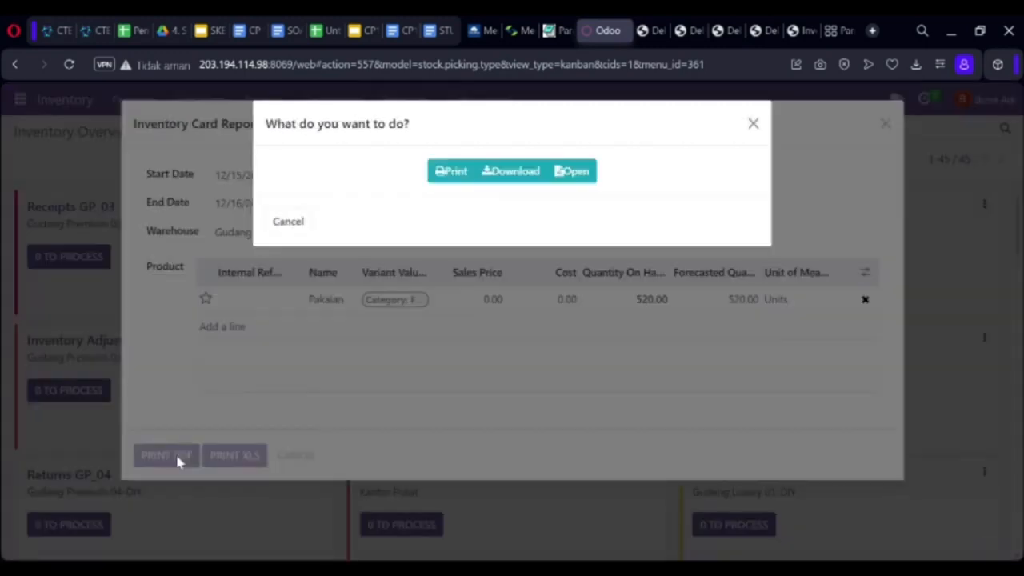
click(500, 176)
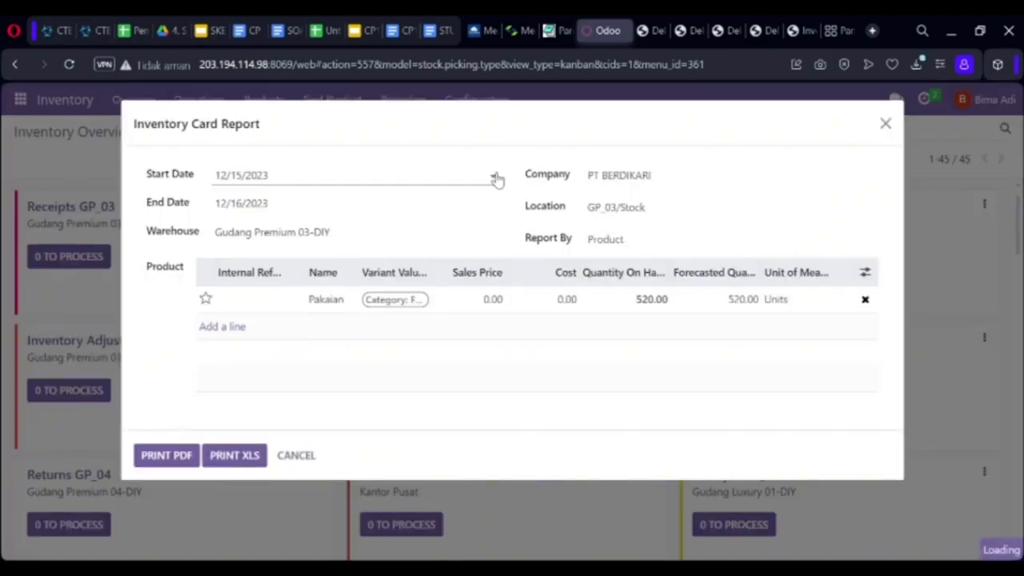
click(737, 134)
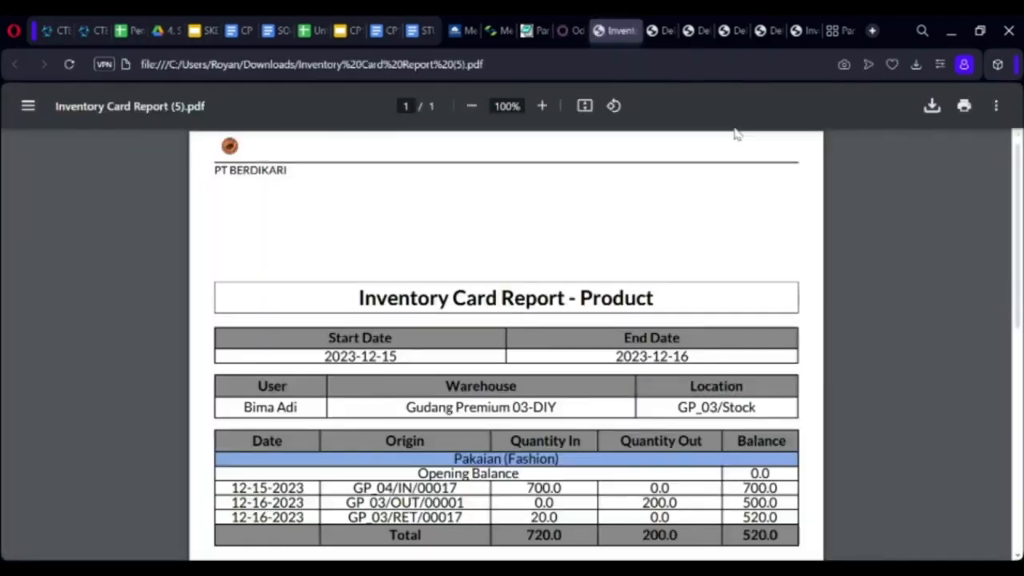
drag(1017, 262, 1017, 314)
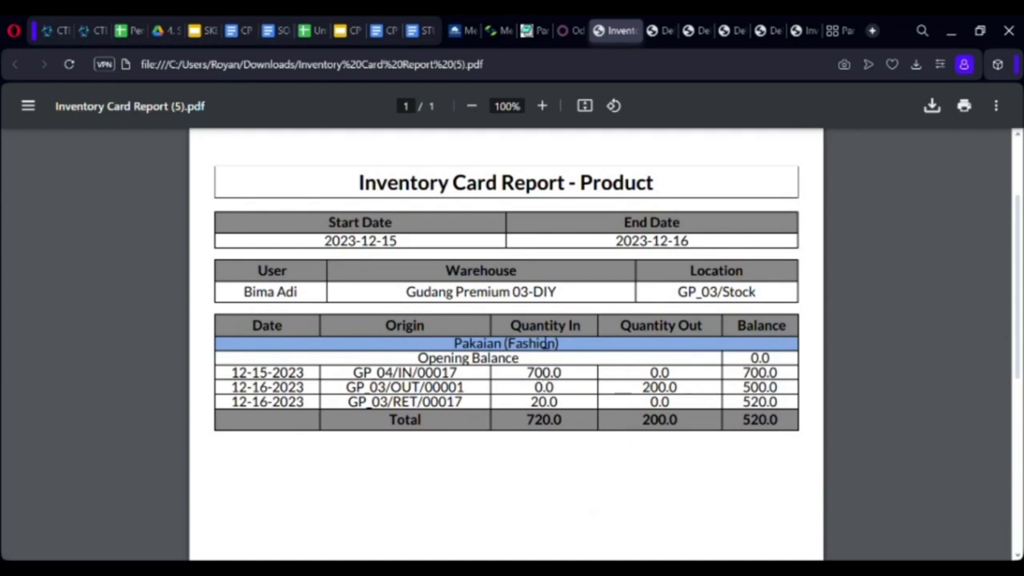
drag(532, 405, 563, 411)
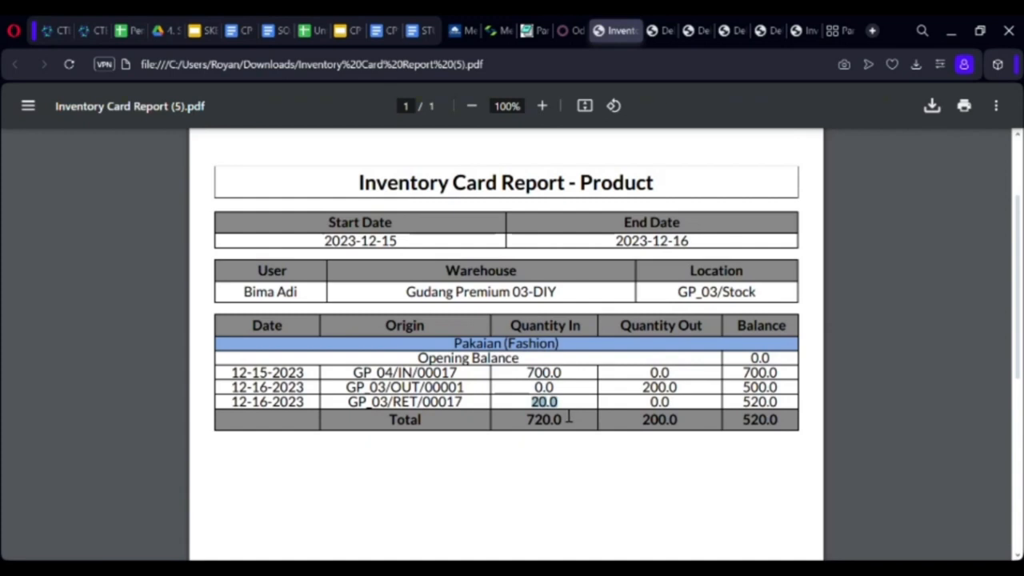
scroll(1018, 320, up, 1)
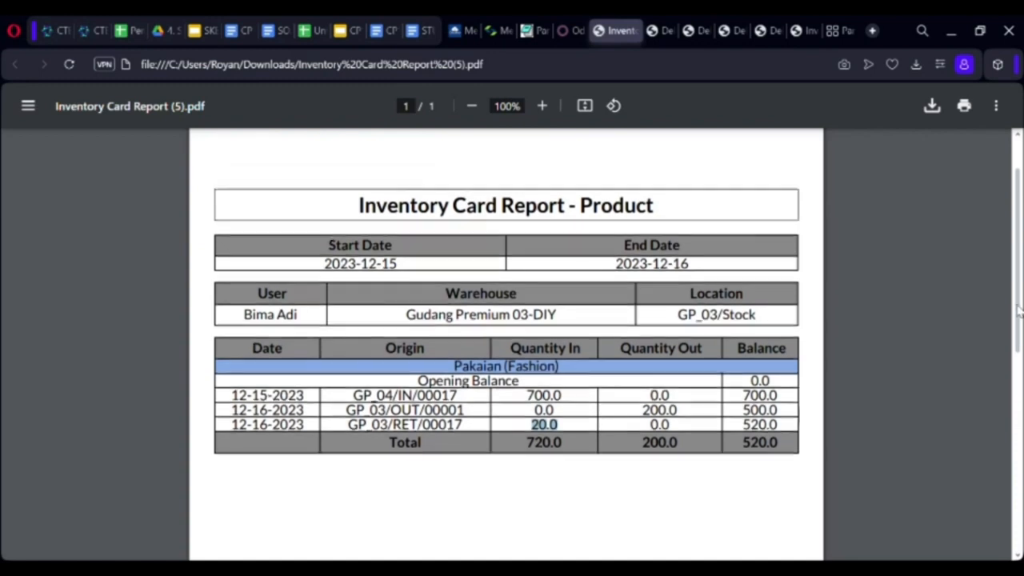
scroll(1019, 312, up, 2)
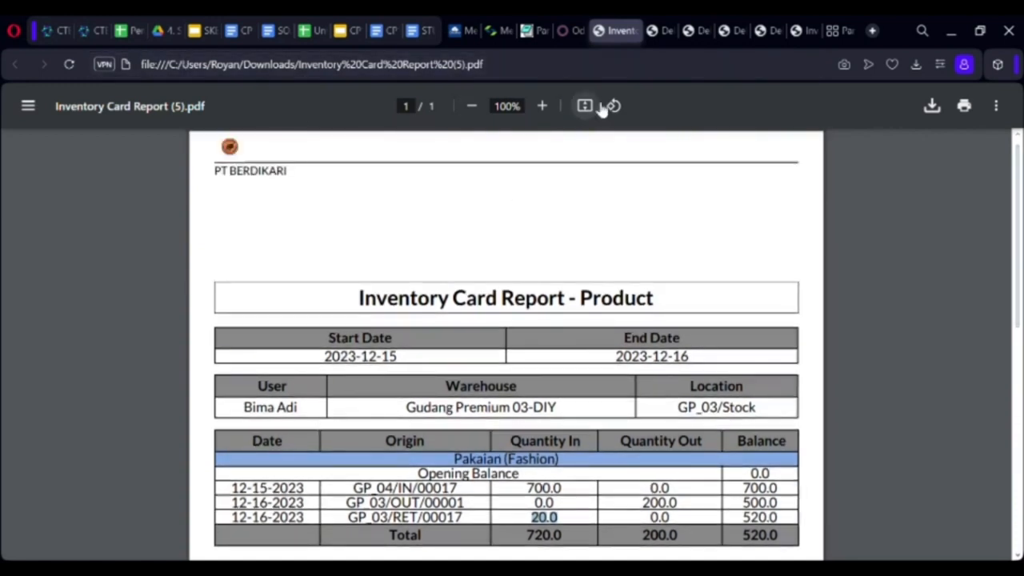
click(564, 32)
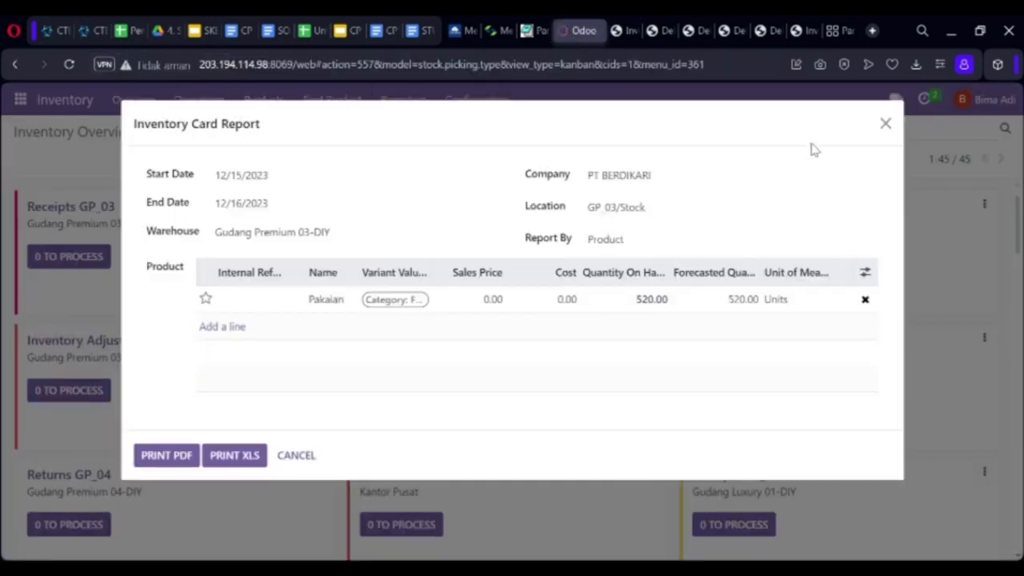
Close the Inventory Card Report dialog and switch to the Contacts app.
click(886, 123)
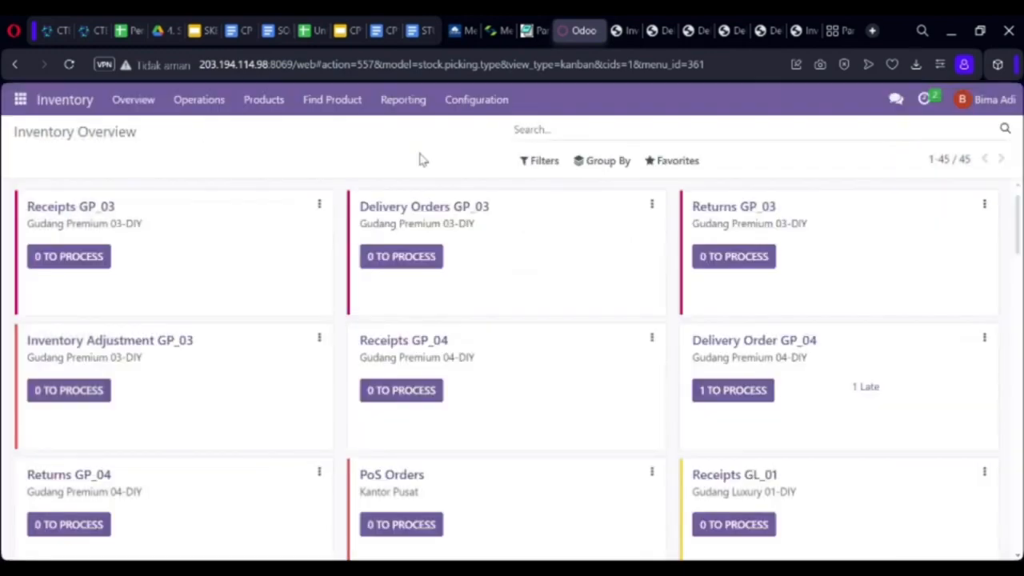
click(20, 99)
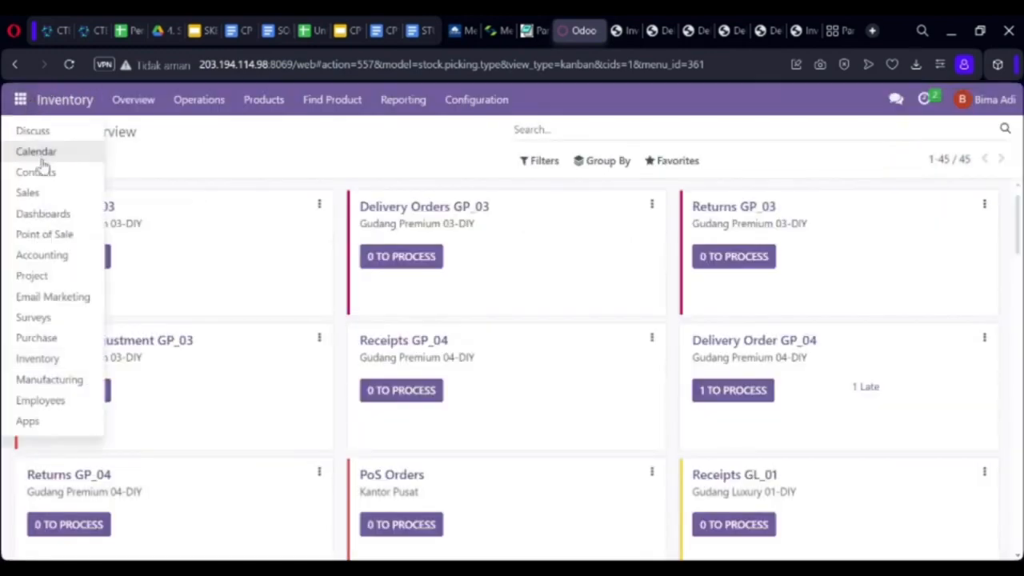
click(40, 173)
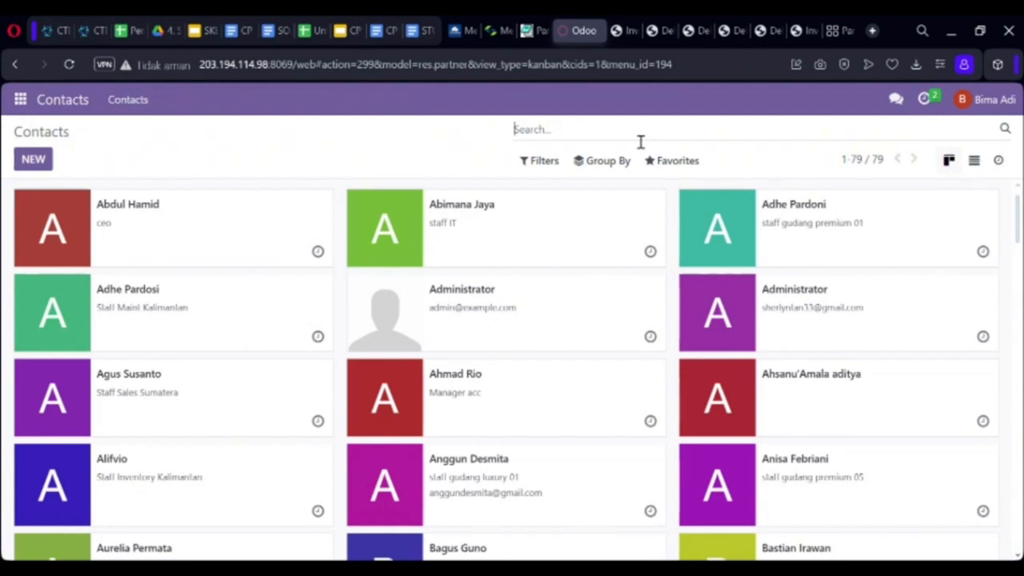
Search contacts for 'sritex', open the PT. Sritex company card, and start an email to it.
text(s)
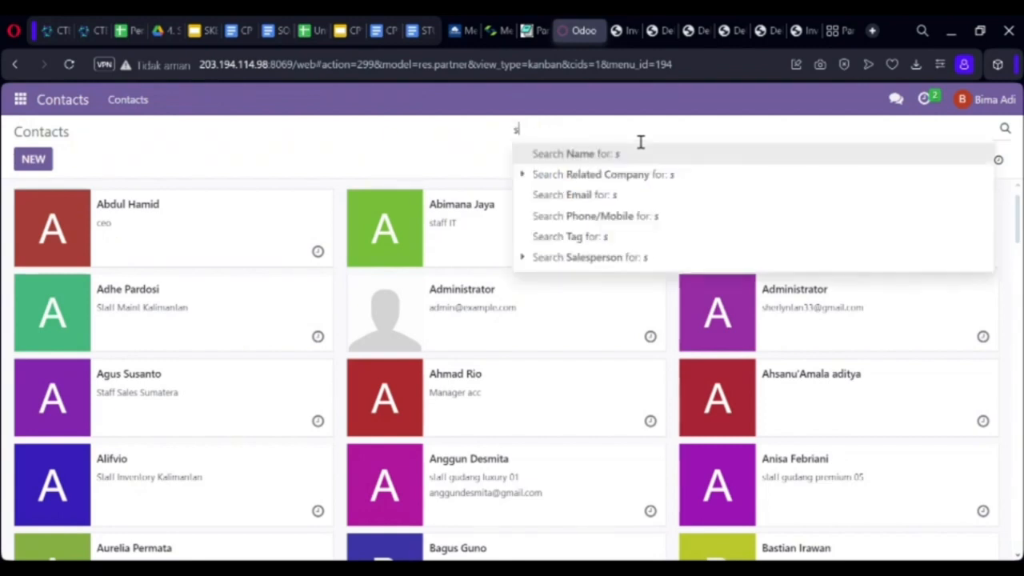
text(ritex)
key(Return)
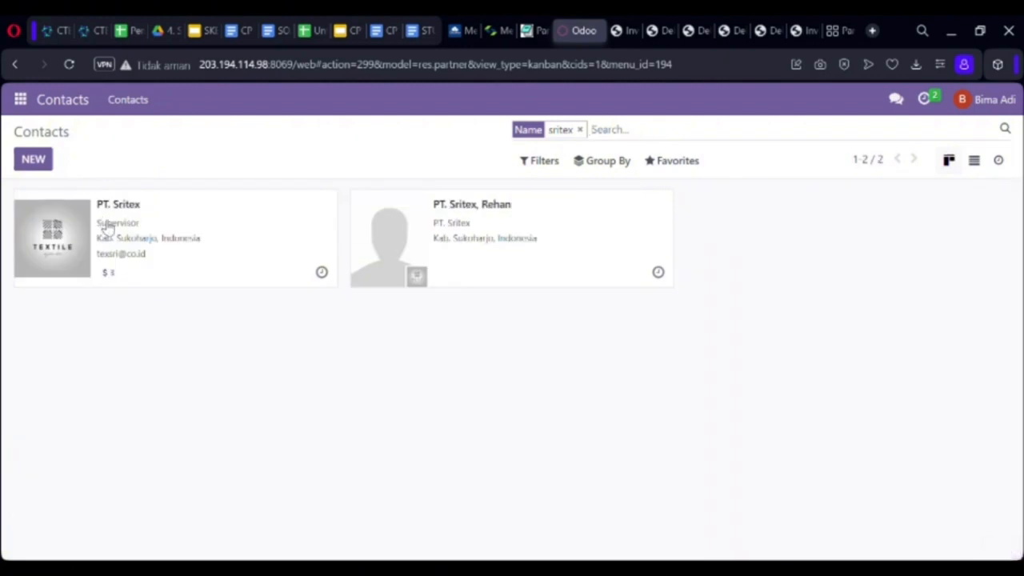
click(72, 237)
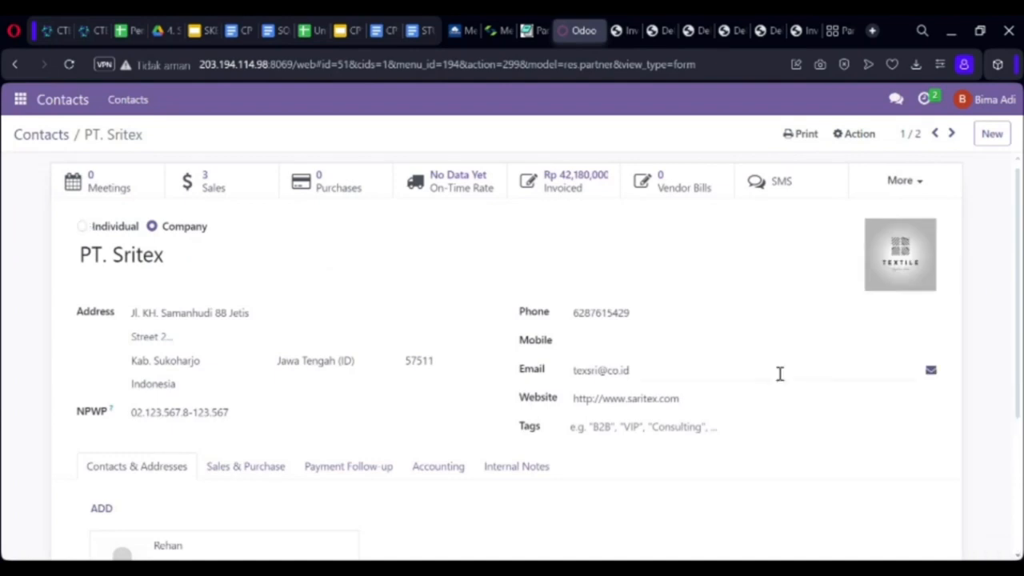
mouse_move(933, 377)
click(931, 371)
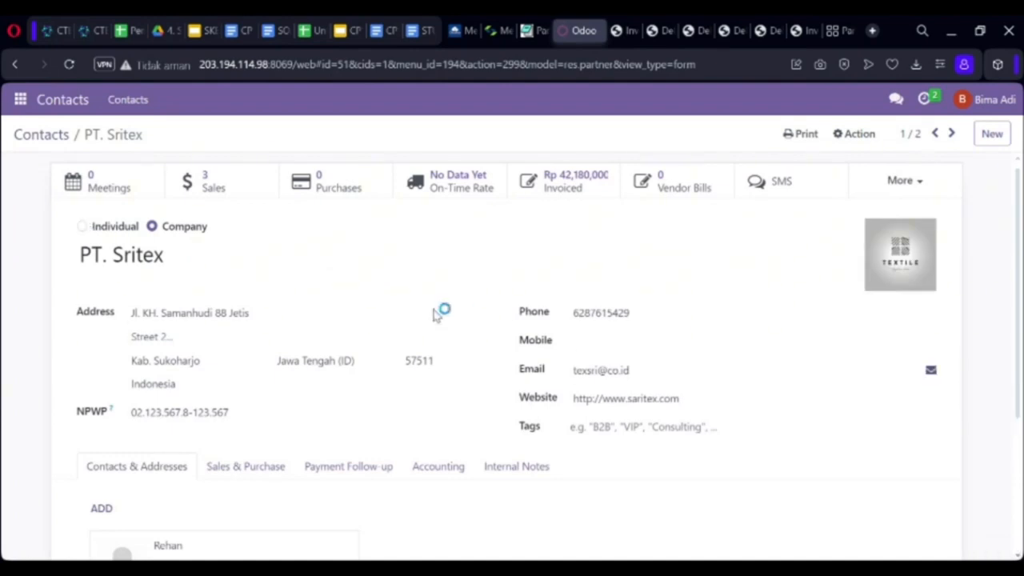
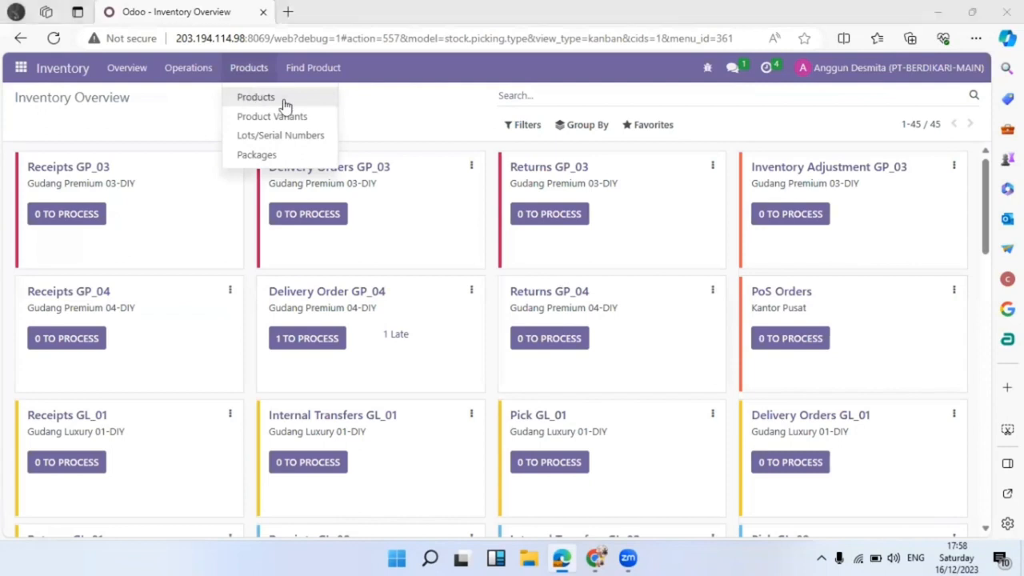
Close the products menu and open the Discuss app from the apps menu.
click(156, 108)
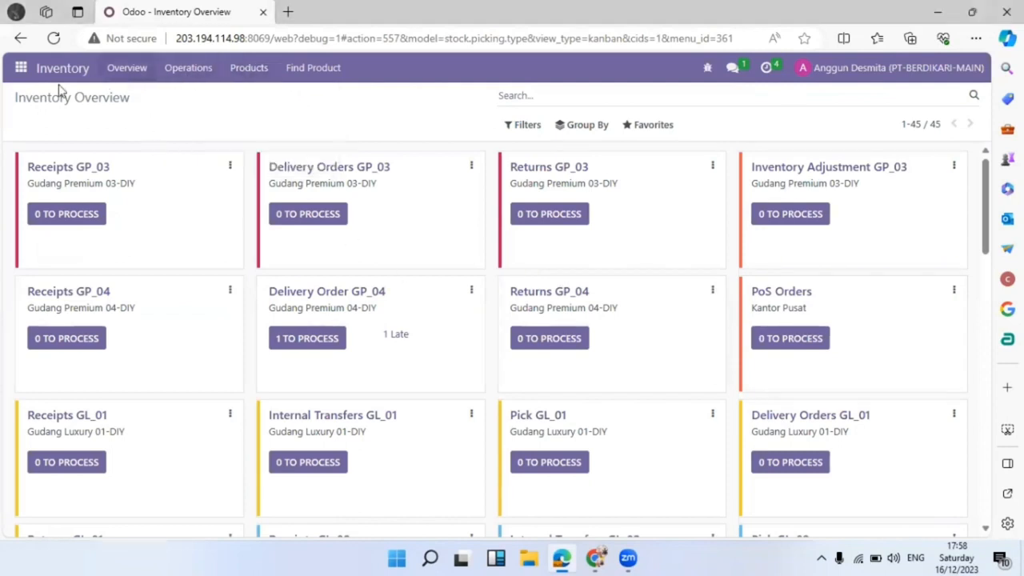
click(22, 70)
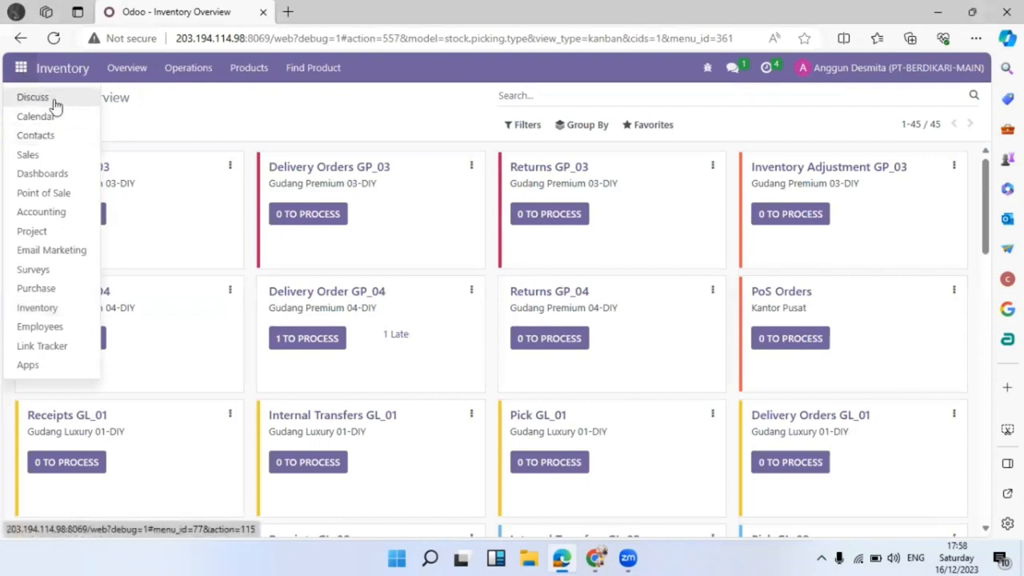
click(53, 113)
click(25, 72)
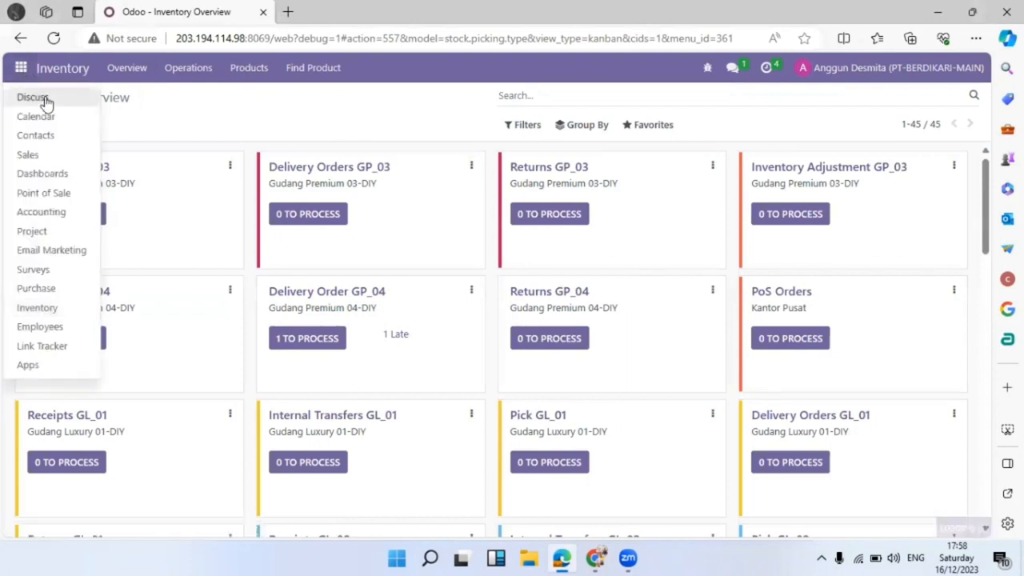
click(33, 98)
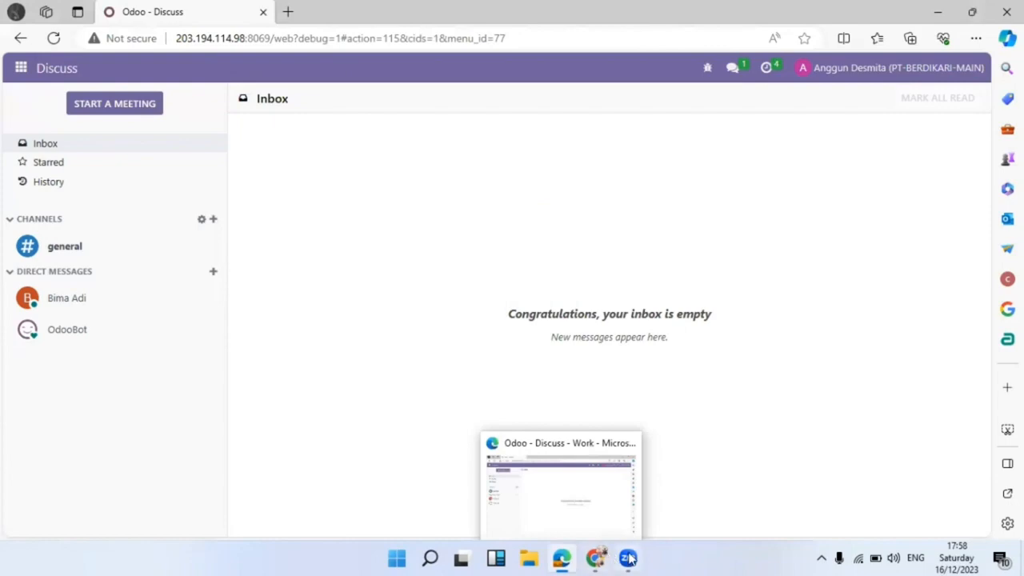
Add both Pakaian variants to the Inventory Card Report and print it as Inventory Card Report.xls.
click(560, 484)
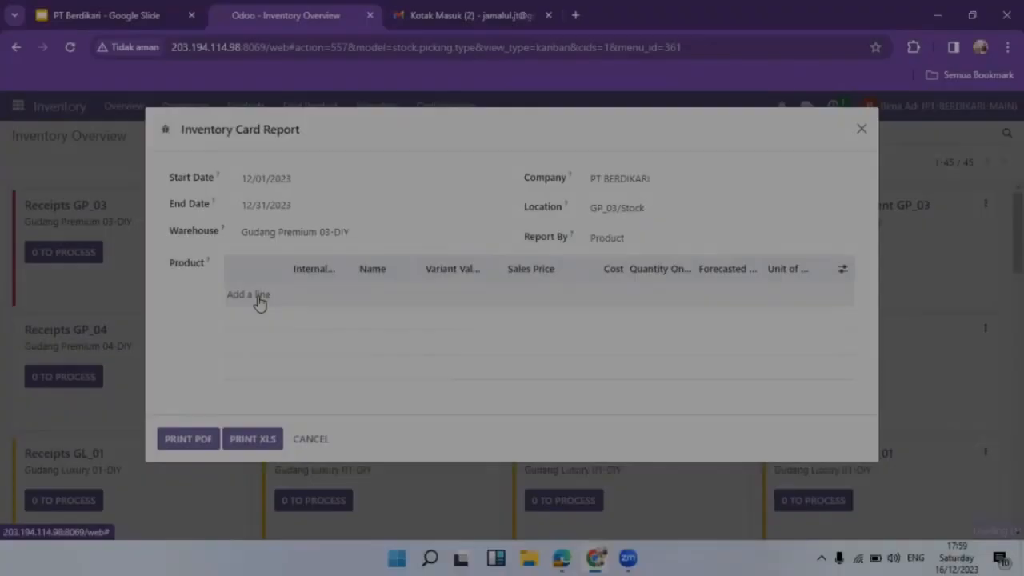
click(244, 296)
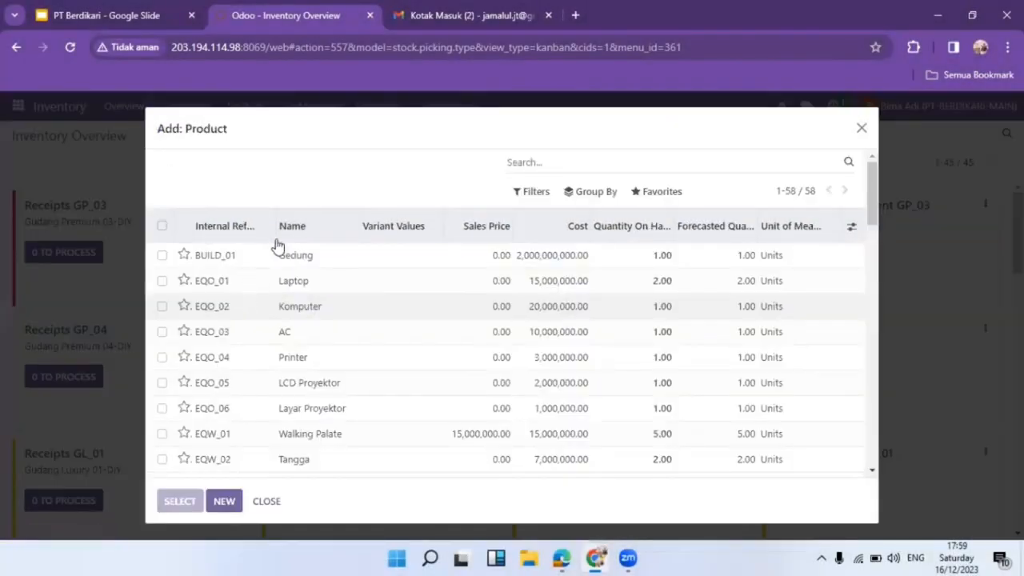
text(pakain)
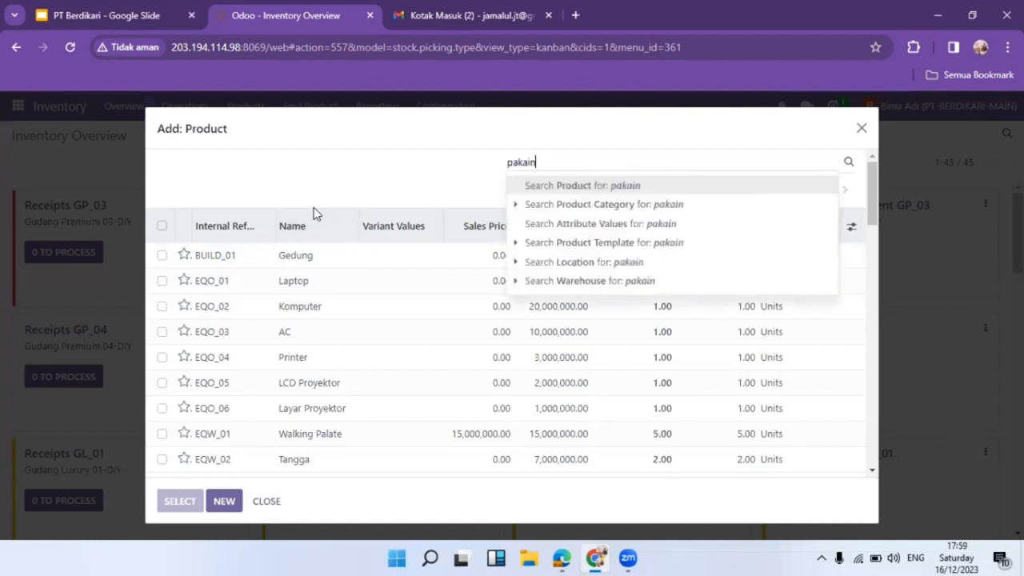
key(Return)
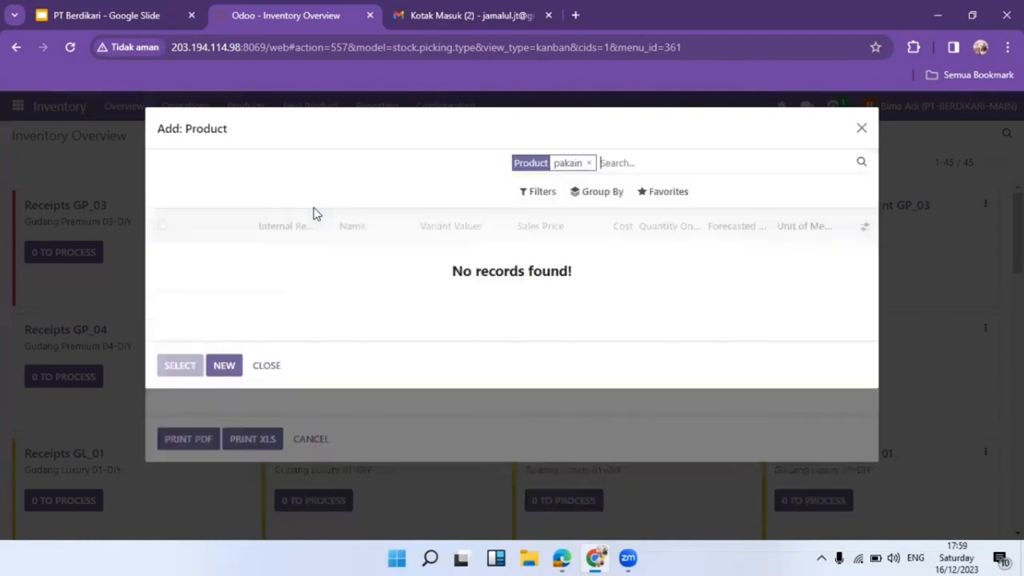
click(594, 158)
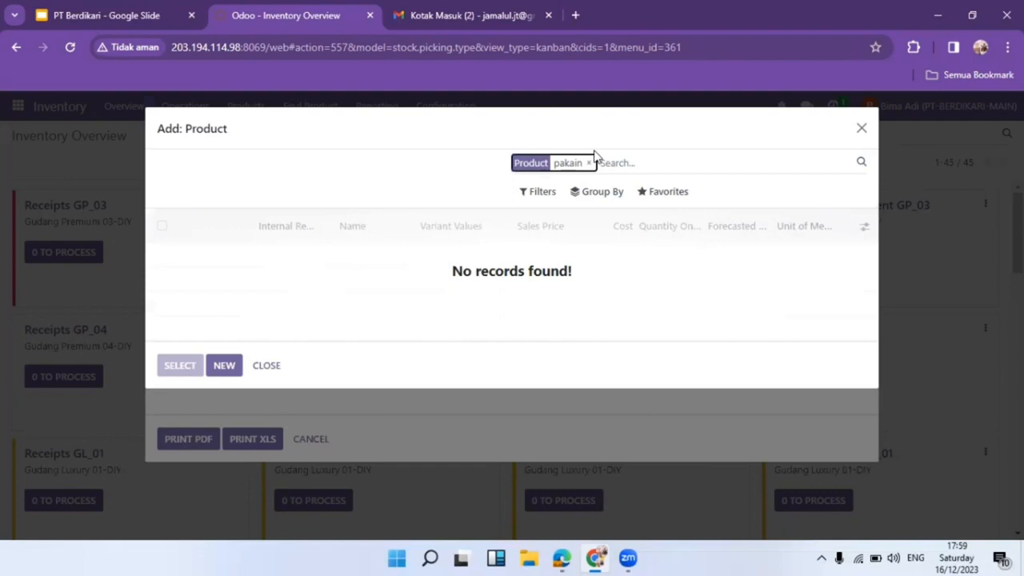
click(589, 164)
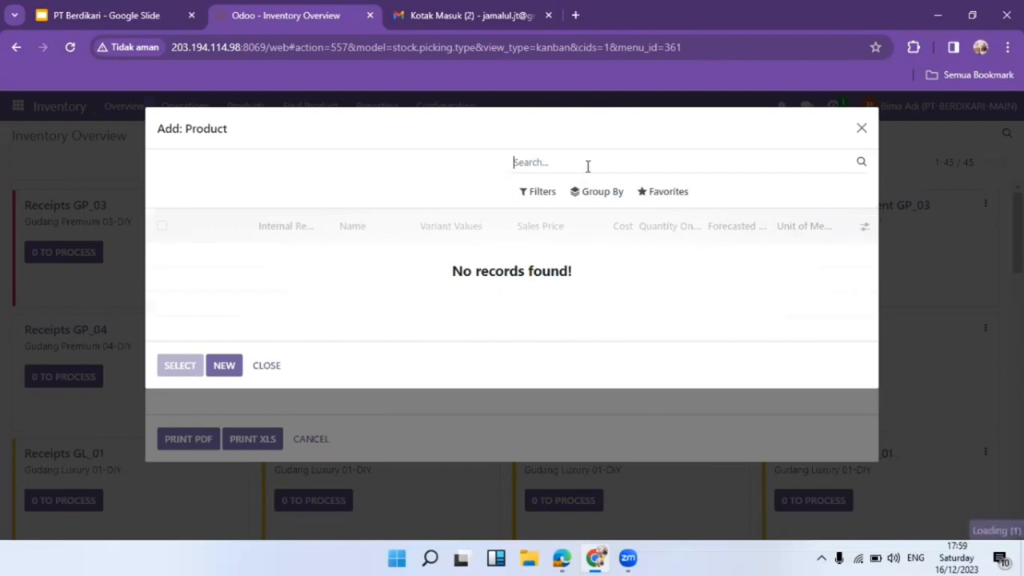
text(pakaian)
key(Return)
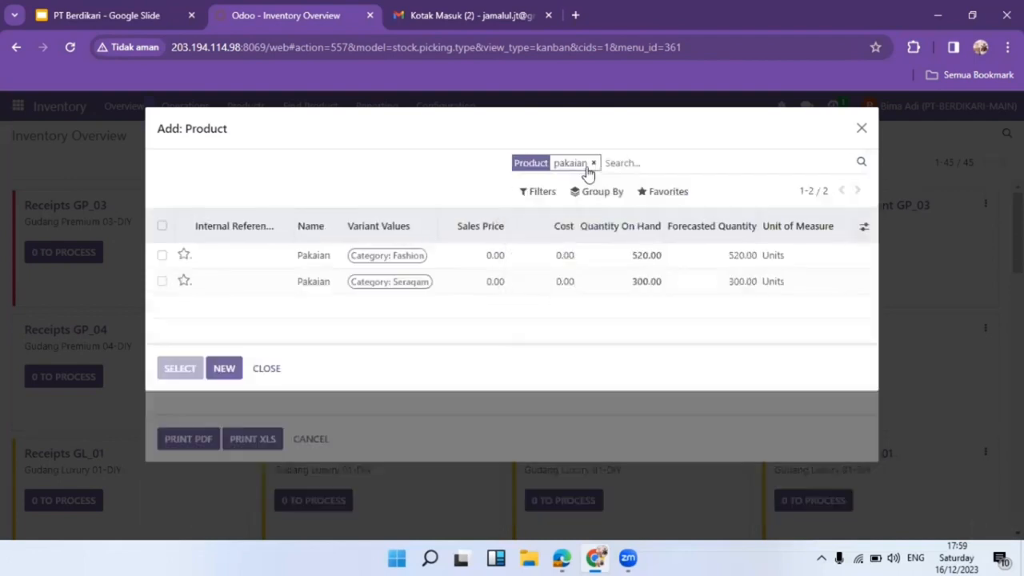
click(162, 226)
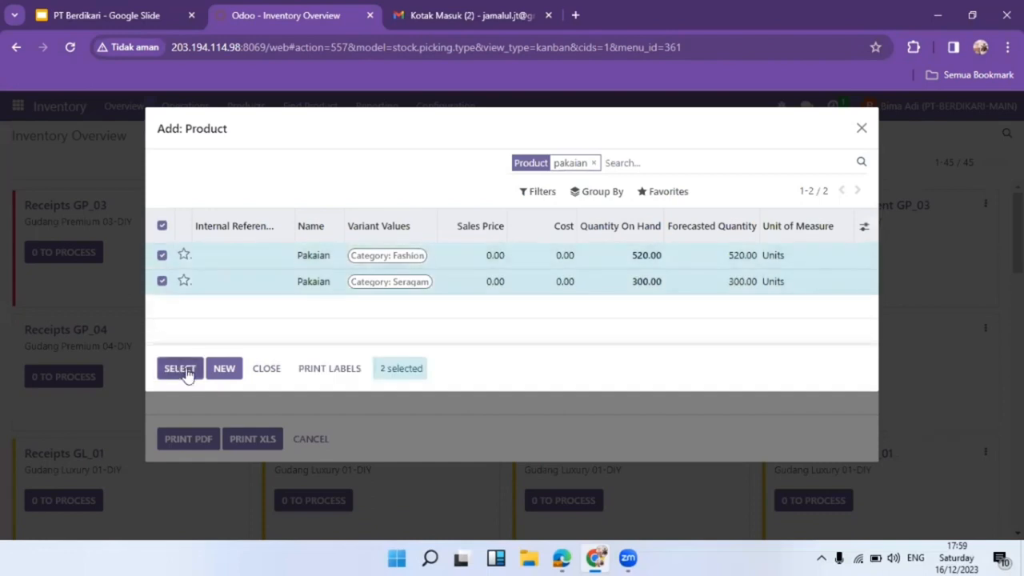
click(184, 371)
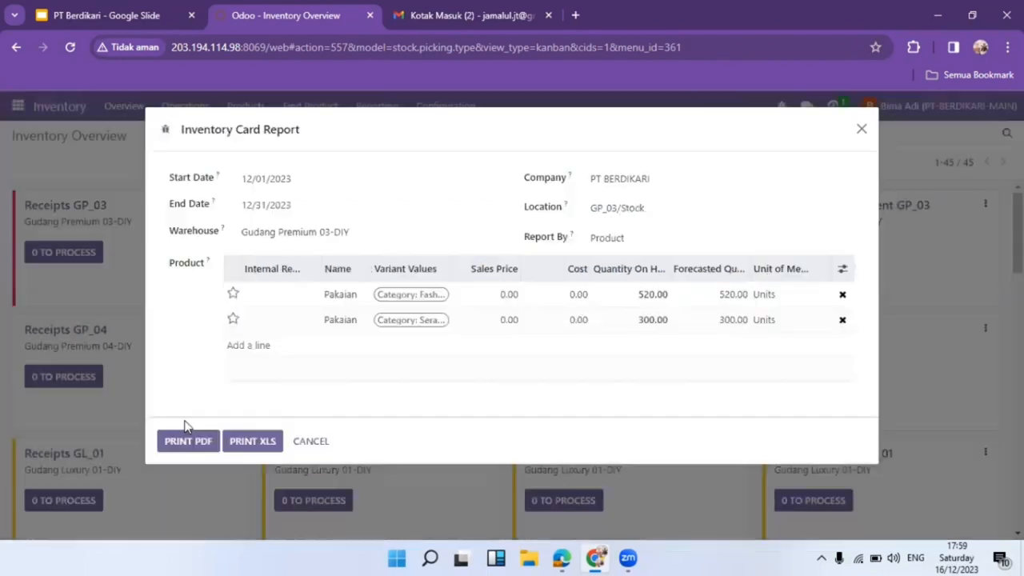
click(272, 446)
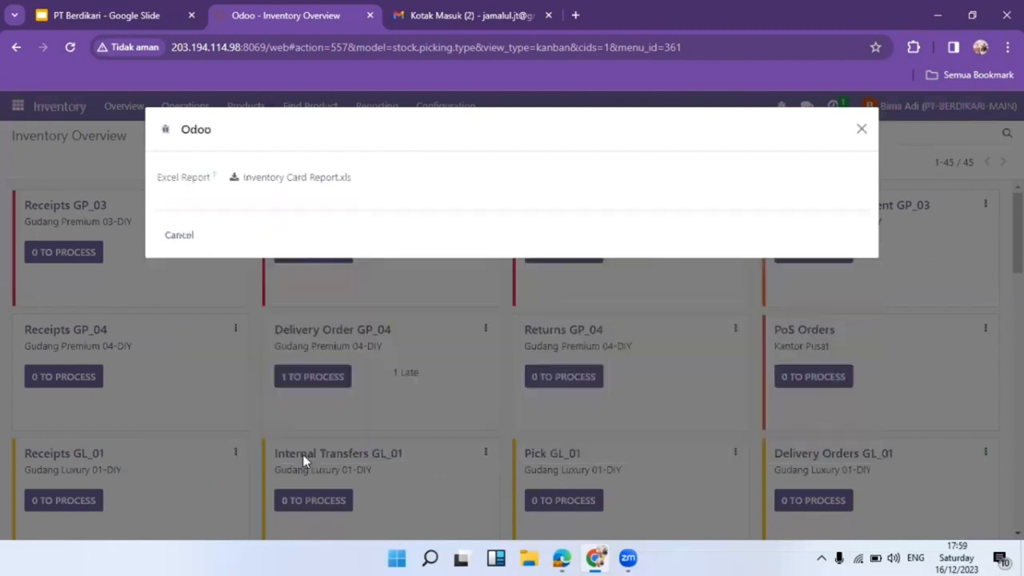
Download Inventory Card Report (1).xls, attach it in the colleague's chat, and type 'Tolong'.
click(288, 180)
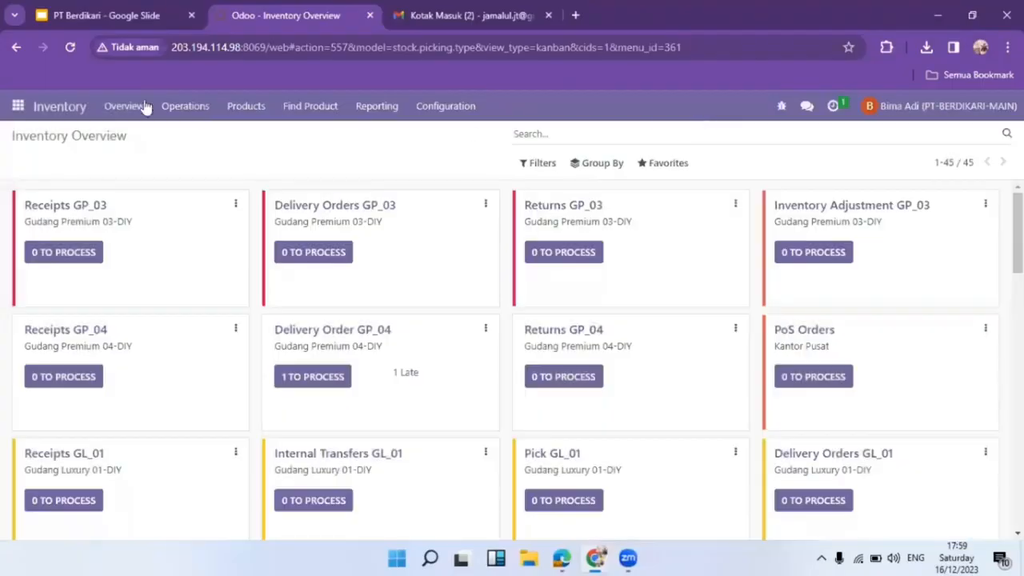
click(808, 109)
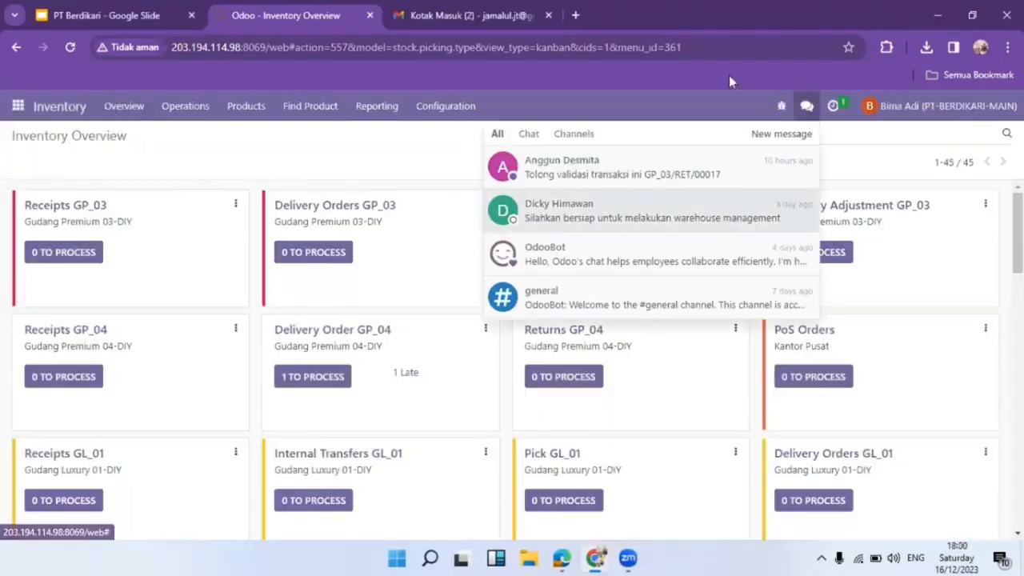
click(636, 180)
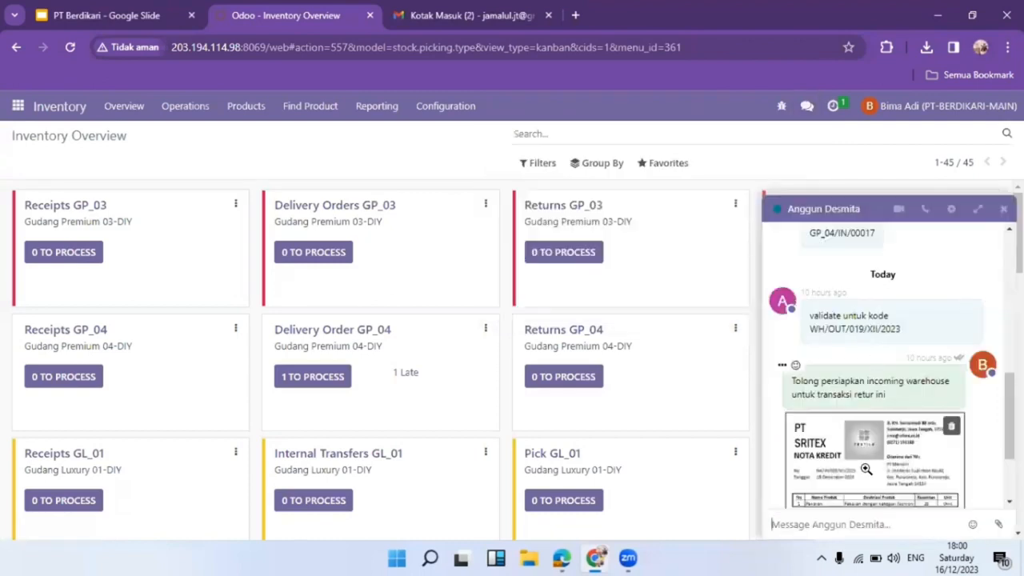
click(998, 524)
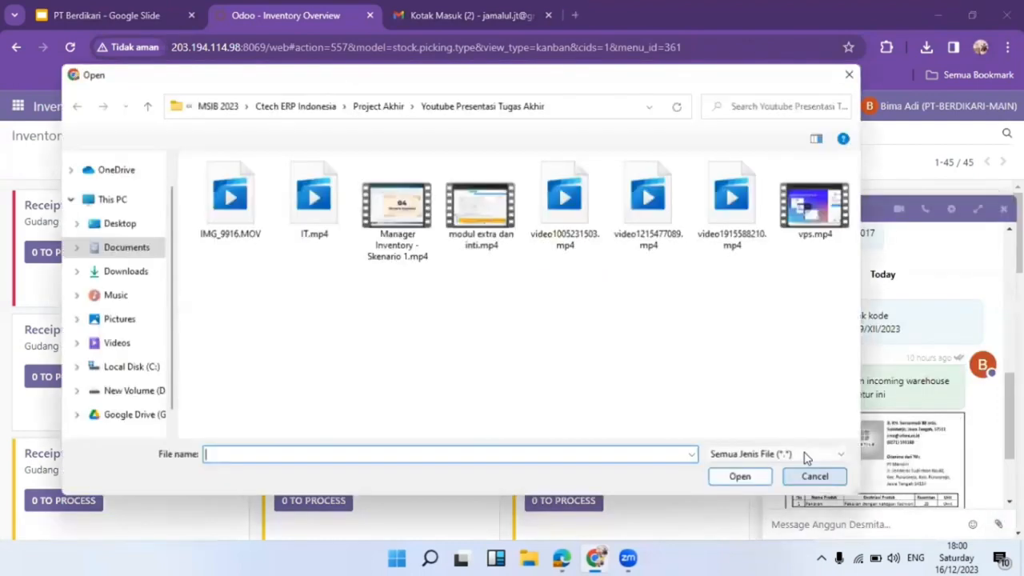
click(124, 272)
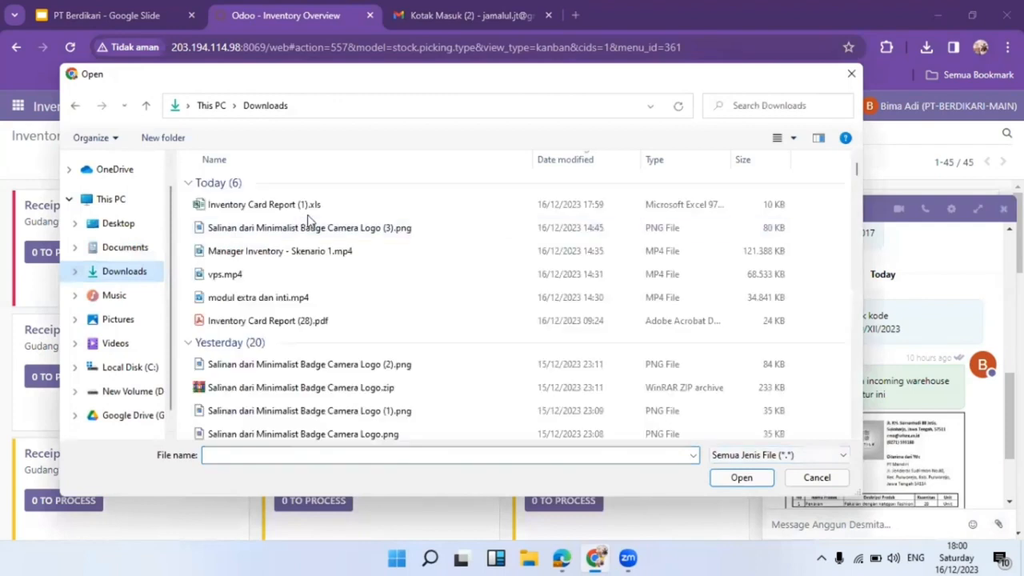
double_click(322, 207)
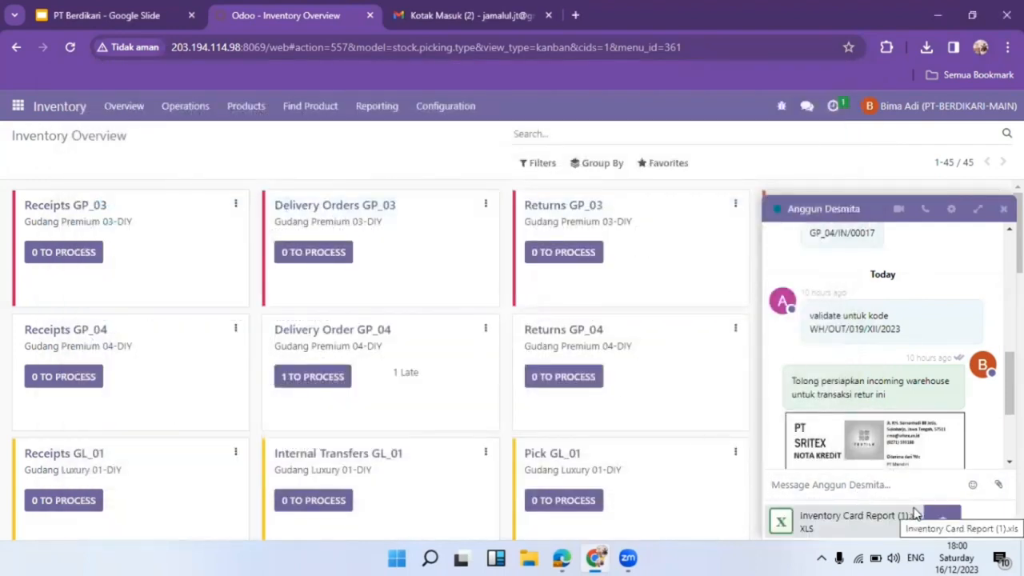
text(Tolong)
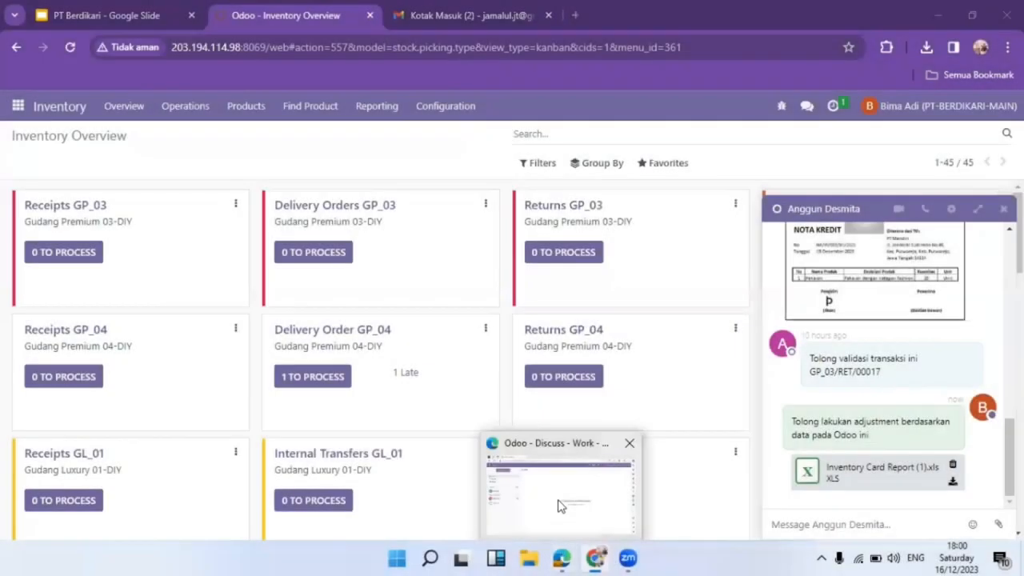
In the other user's window, open the colleague's direct message, then download and open the shared report.
click(560, 496)
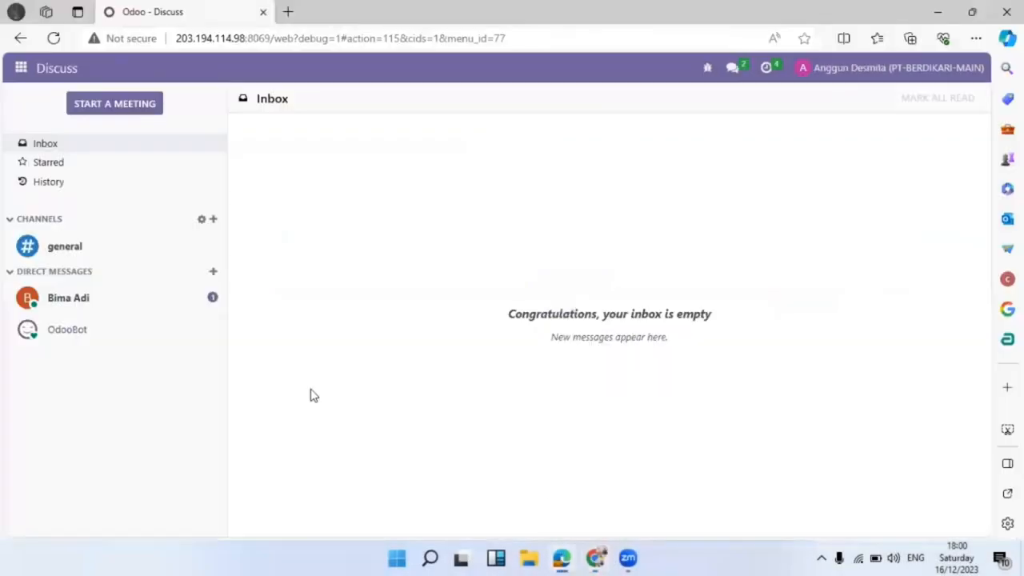
click(122, 298)
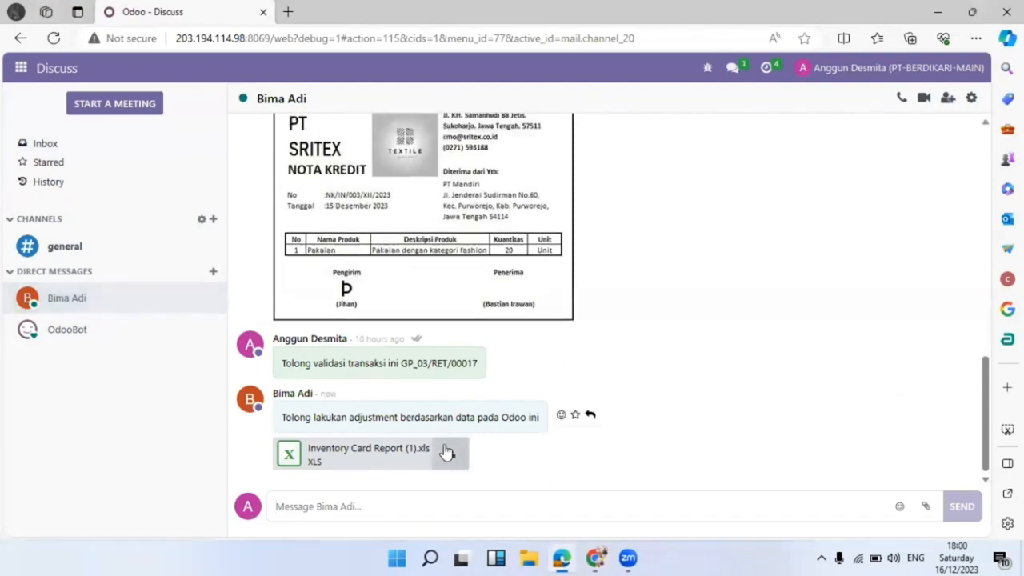
click(447, 453)
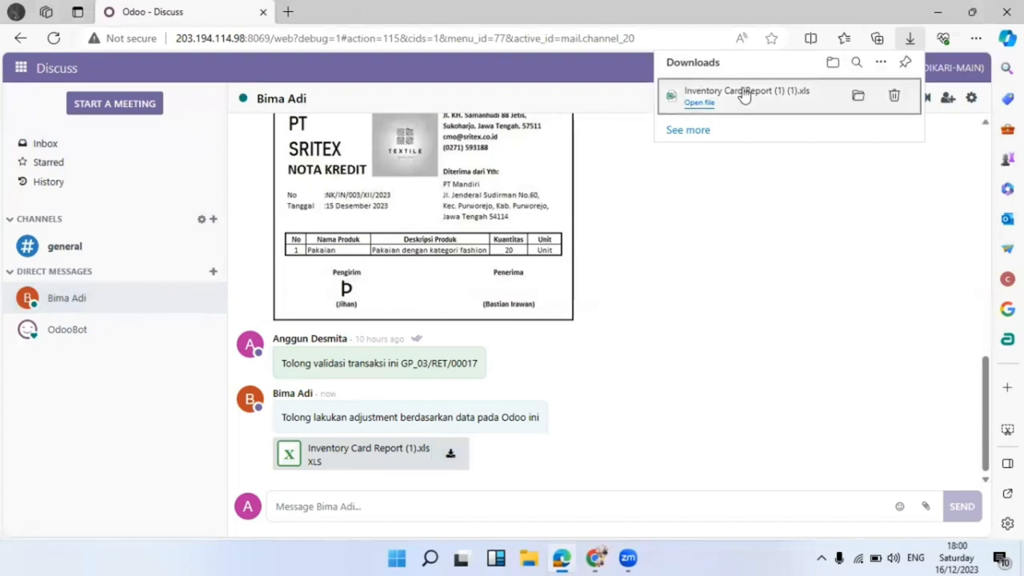
click(697, 104)
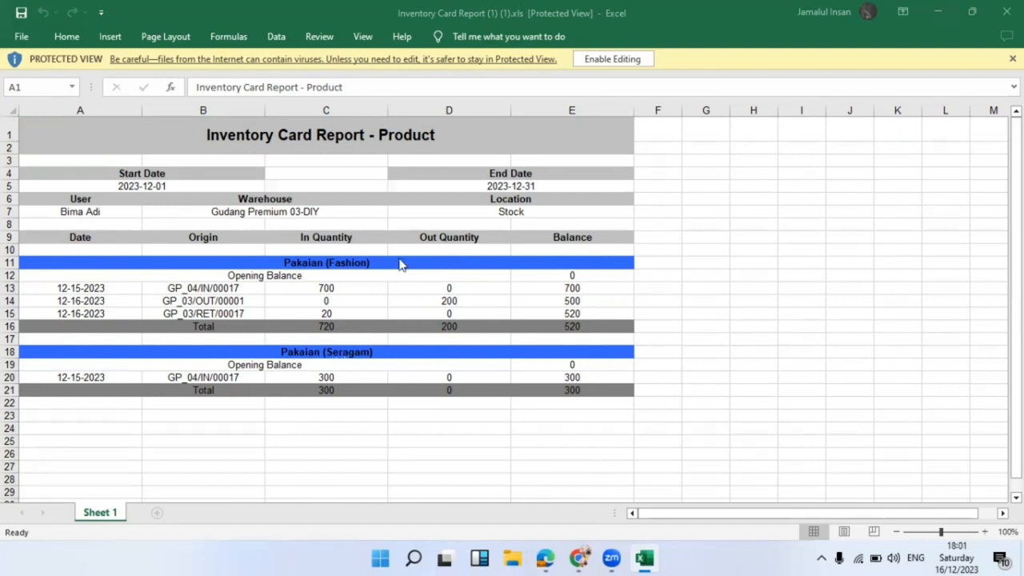
Review the Excel report, then return to Odoo's Inventory Overview.
click(340, 390)
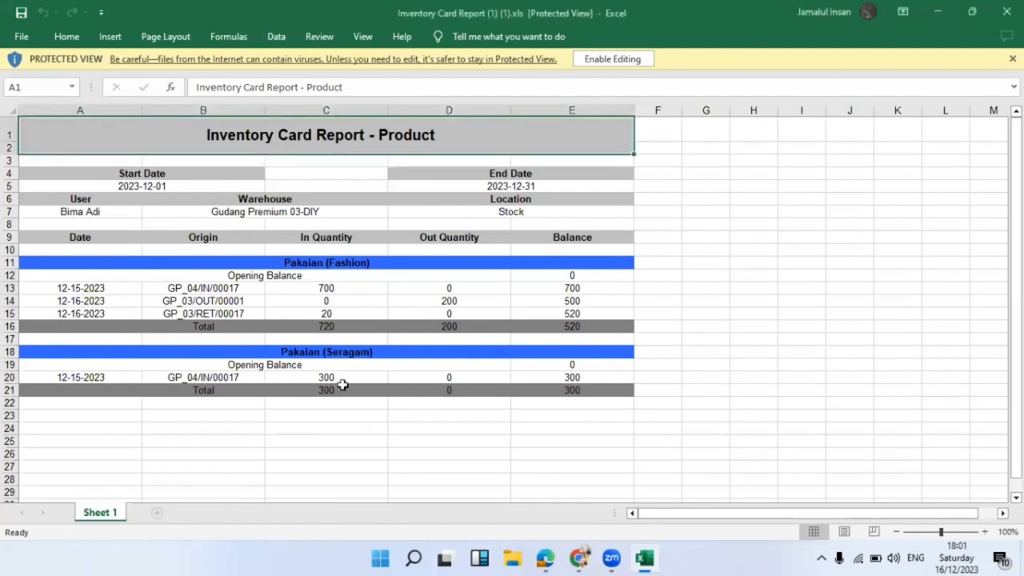
click(544, 484)
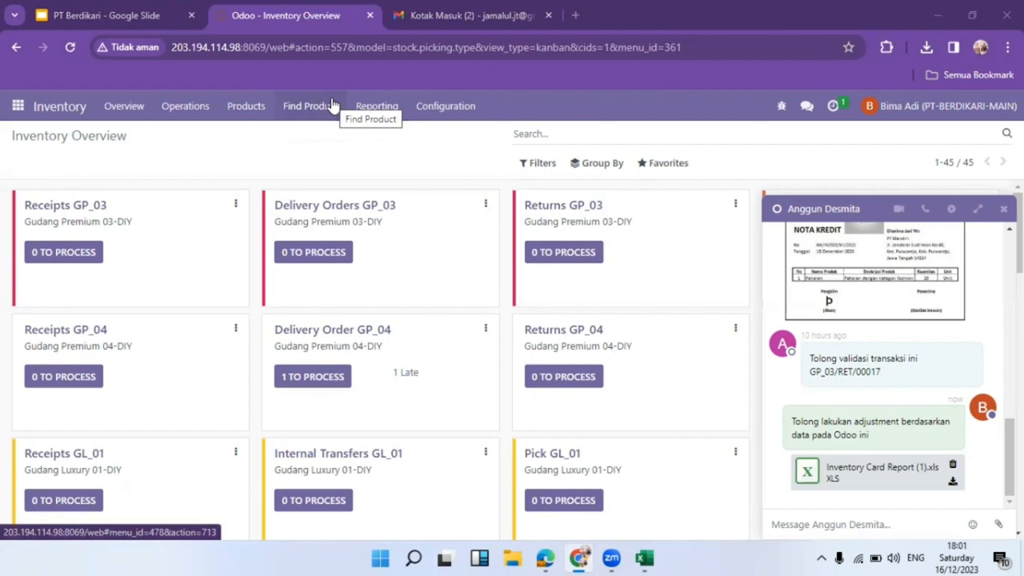
click(312, 112)
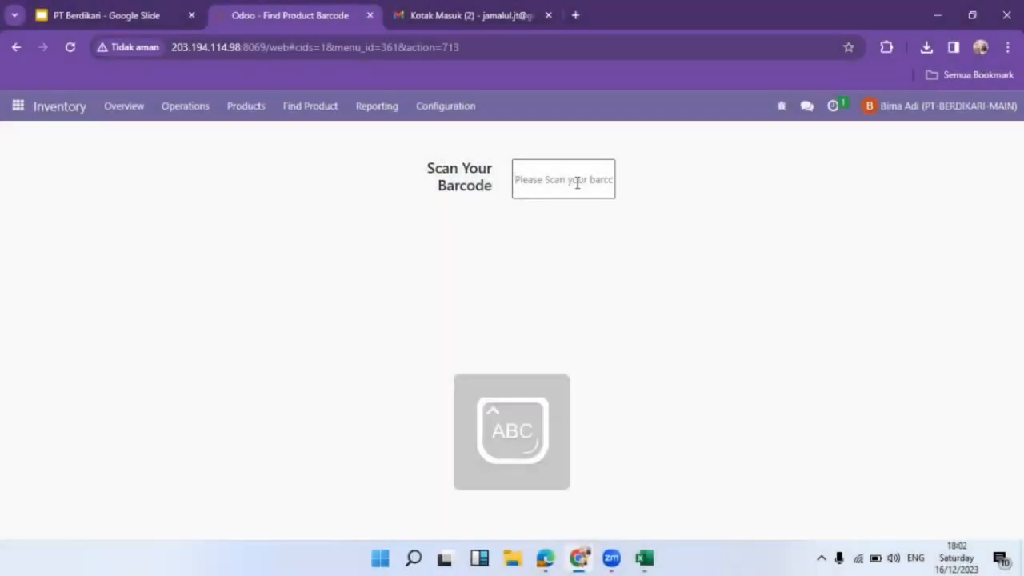
click(577, 183)
text(GP032)
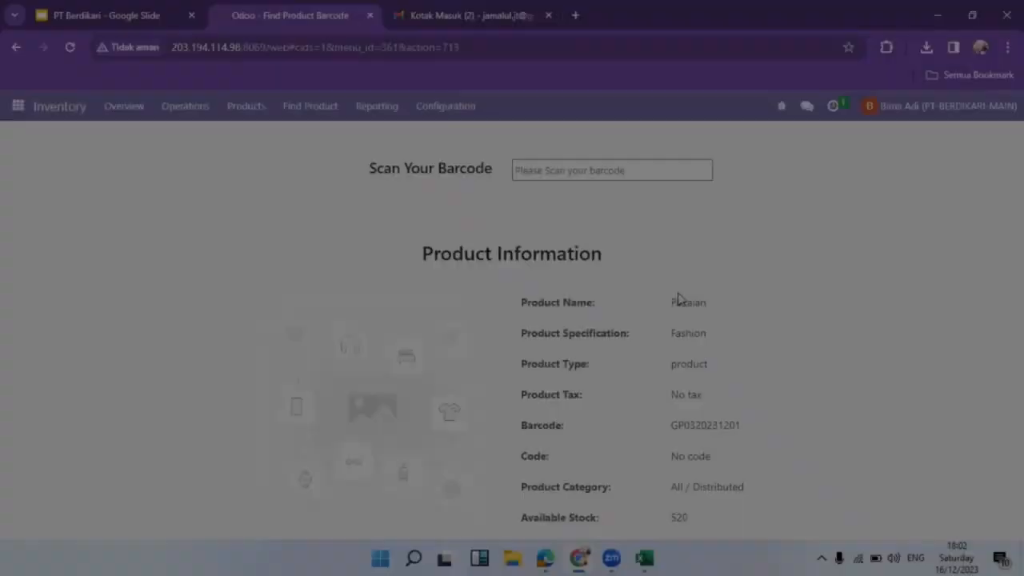
key(ctrl+minus)
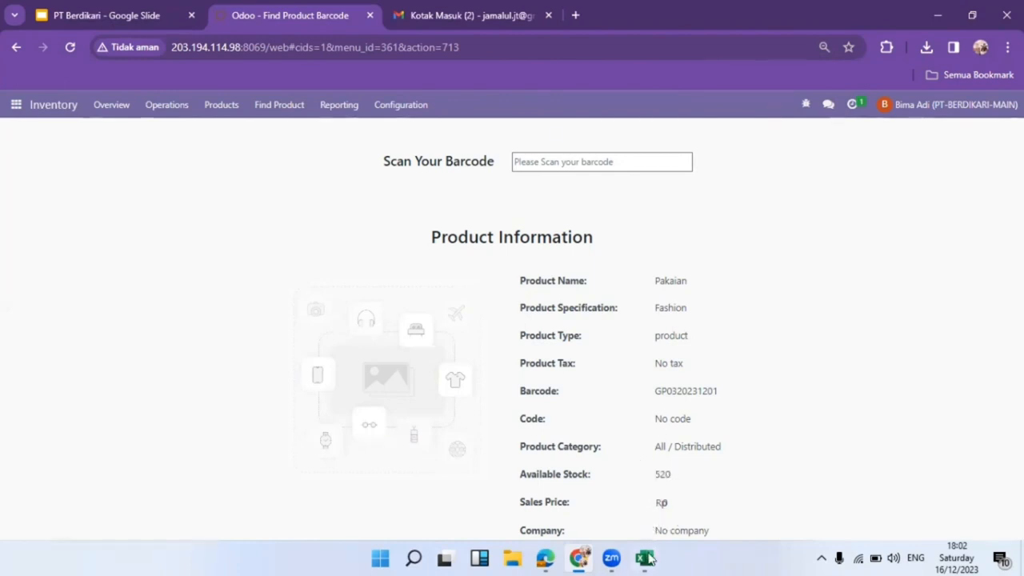
Enable editing in the Inventory Card Report workbook and enter 510 in F16 beside the Fashion total.
mouse_move(645, 559)
click(652, 509)
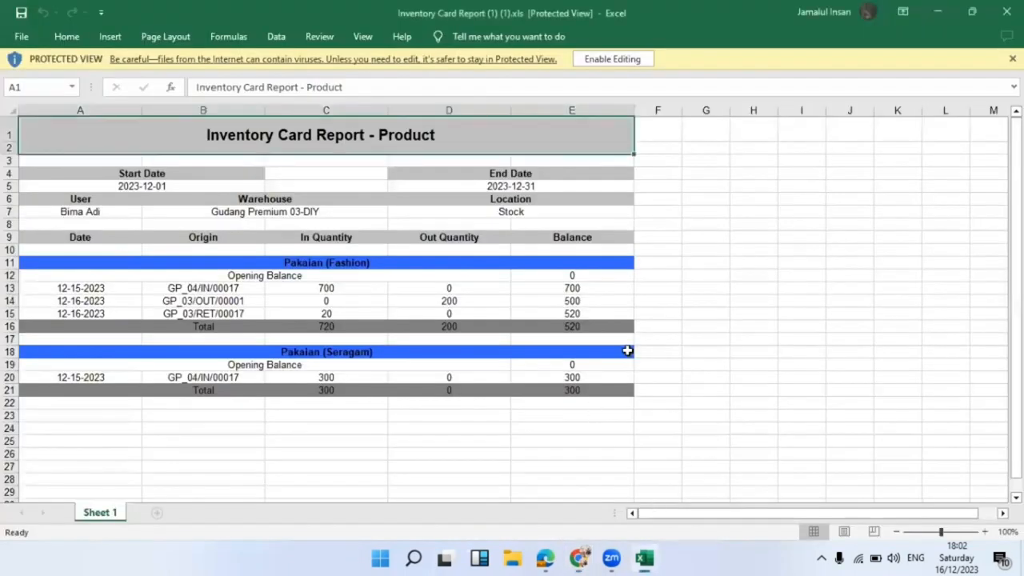
click(662, 324)
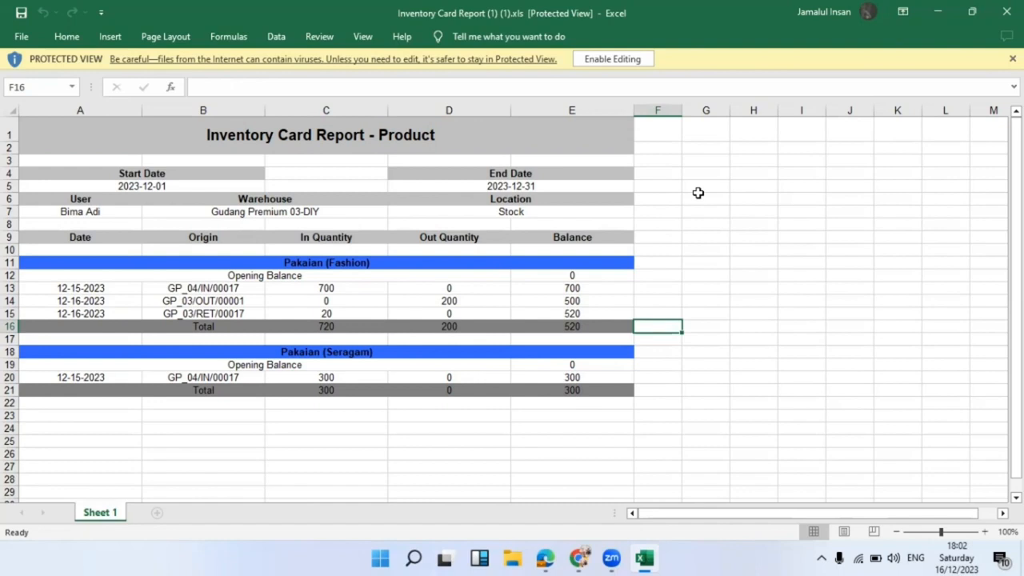
click(622, 62)
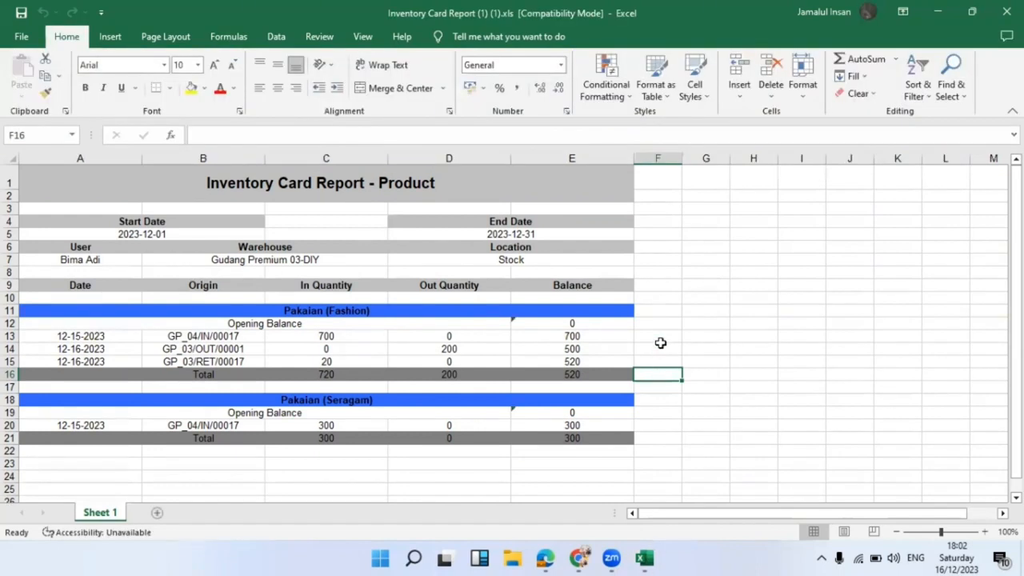
text(510)
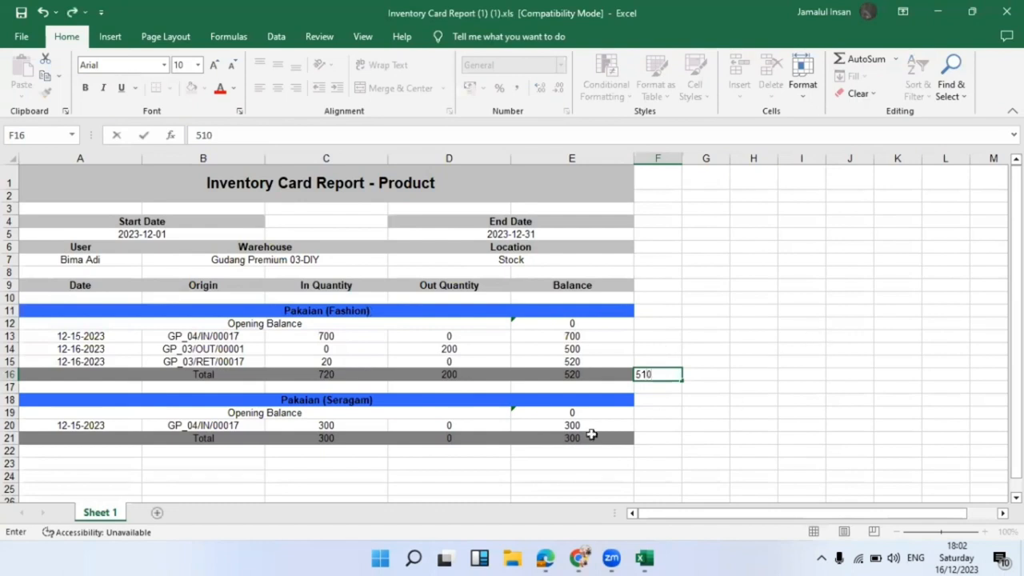
click(667, 425)
mouse_move(578, 558)
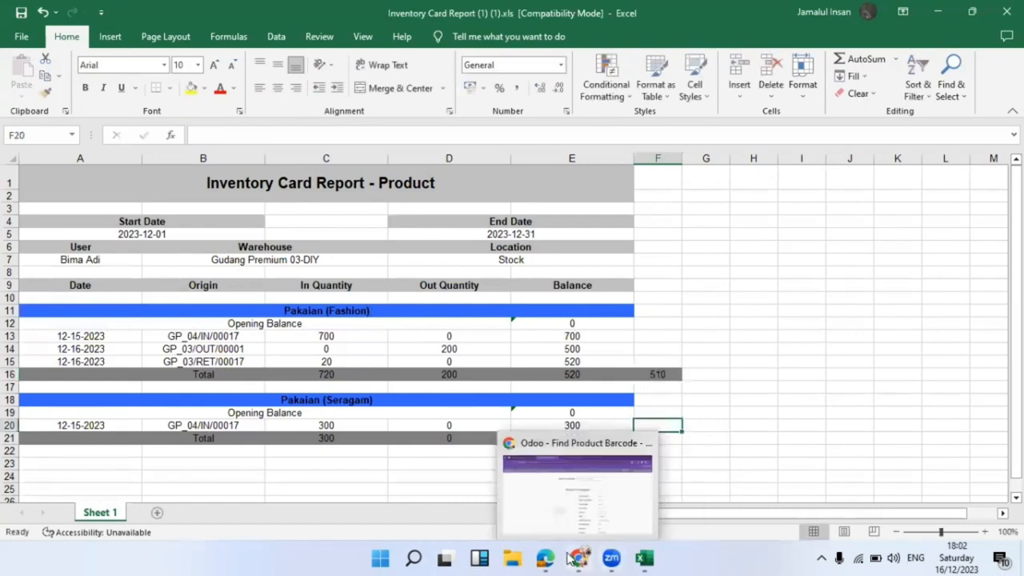
click(592, 480)
click(579, 163)
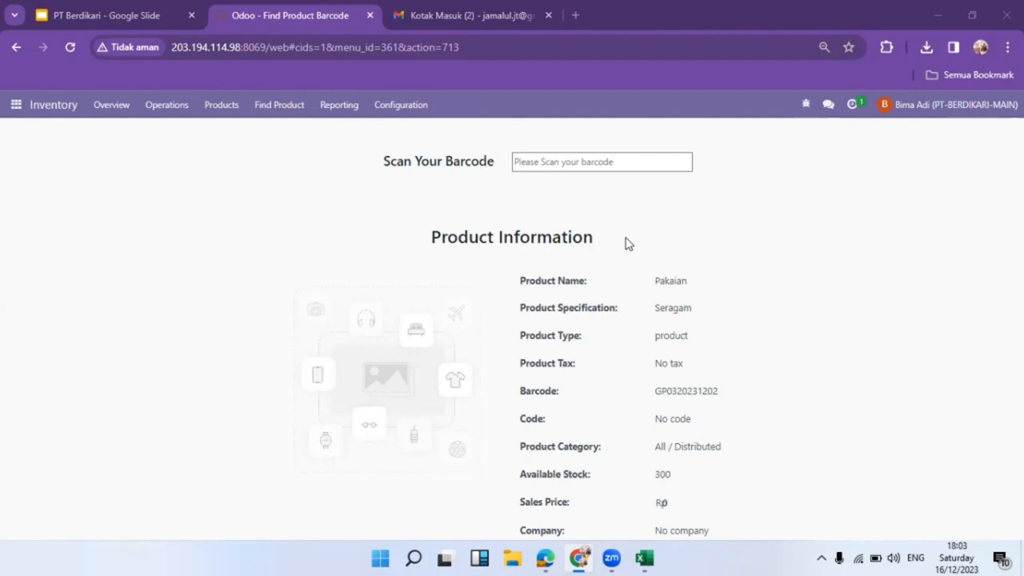
Enter 270 in F21 beside the Seragam total.
mouse_move(645, 558)
click(642, 512)
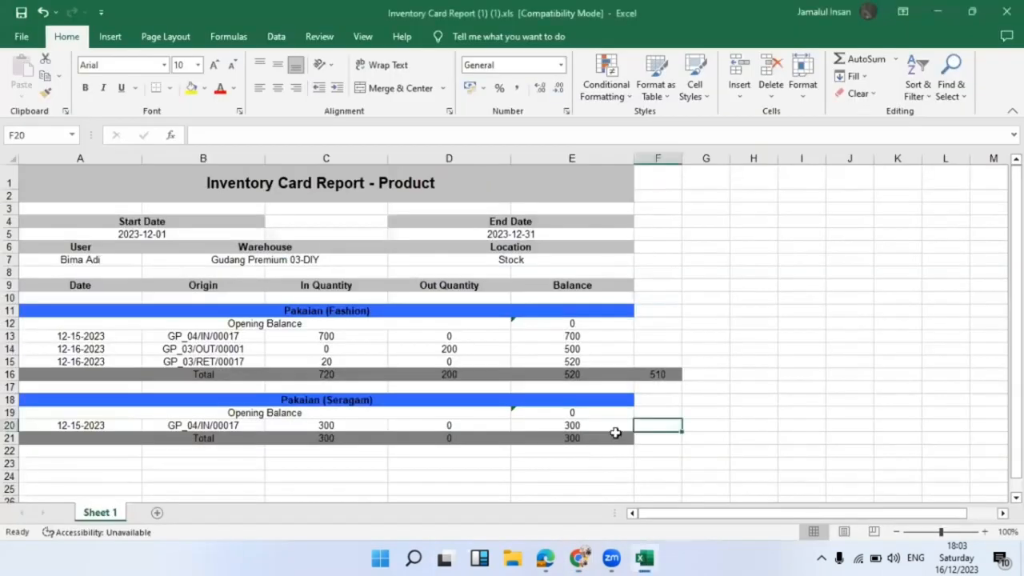
click(649, 438)
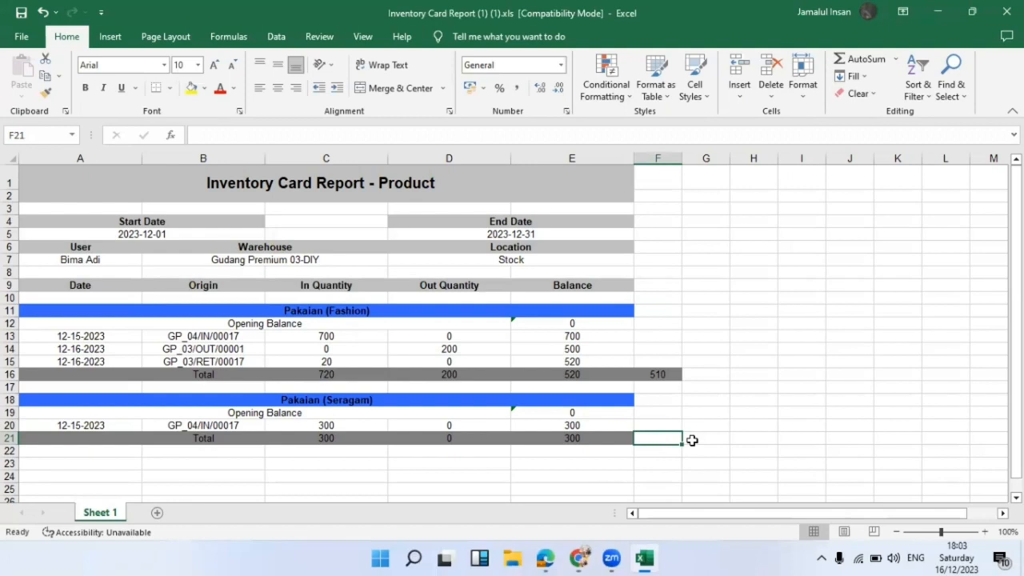
text(270)
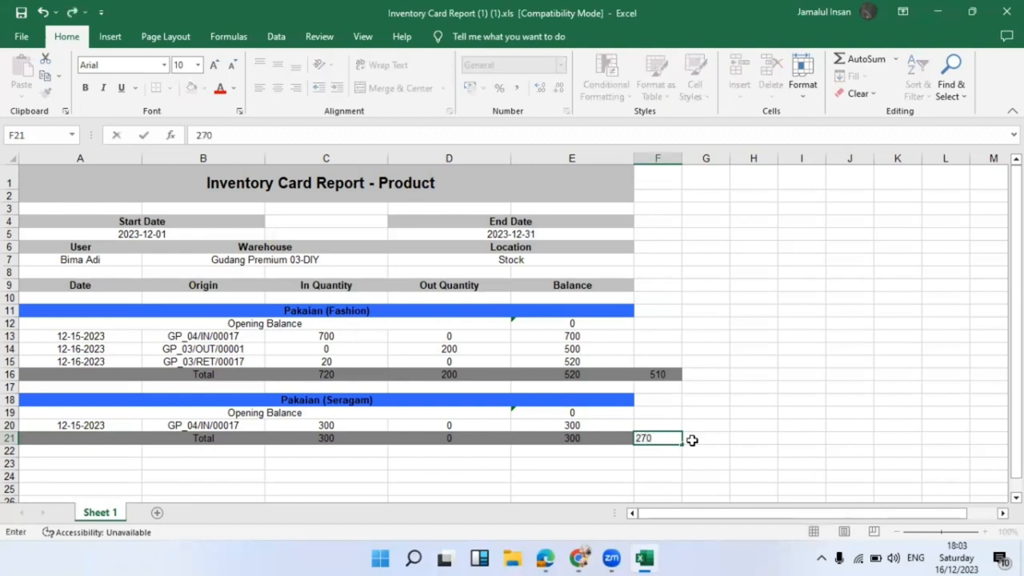
key(Return)
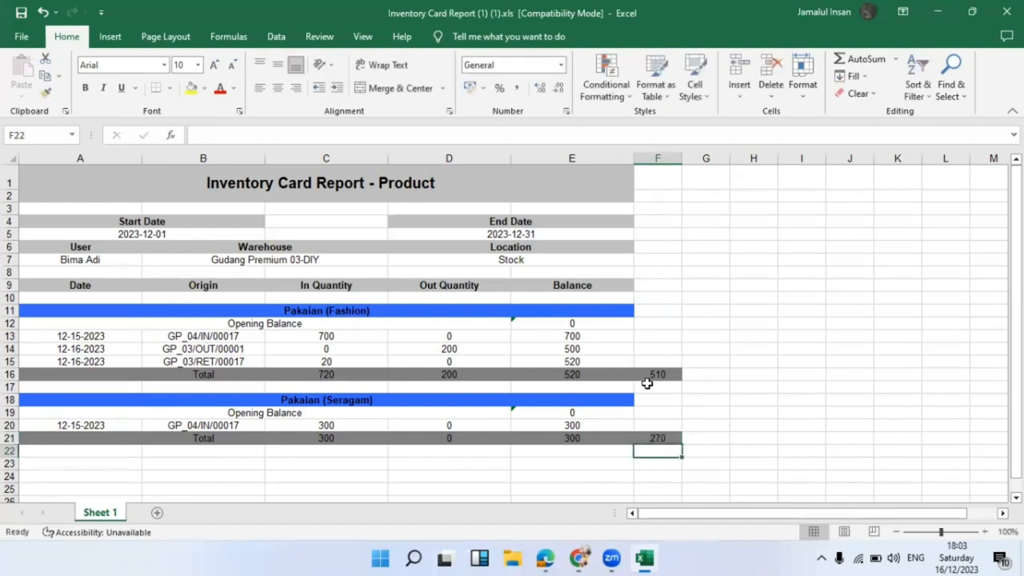
Select the totals cells for review, then minimize Excel to reveal Odoo.
drag(658, 371, 654, 436)
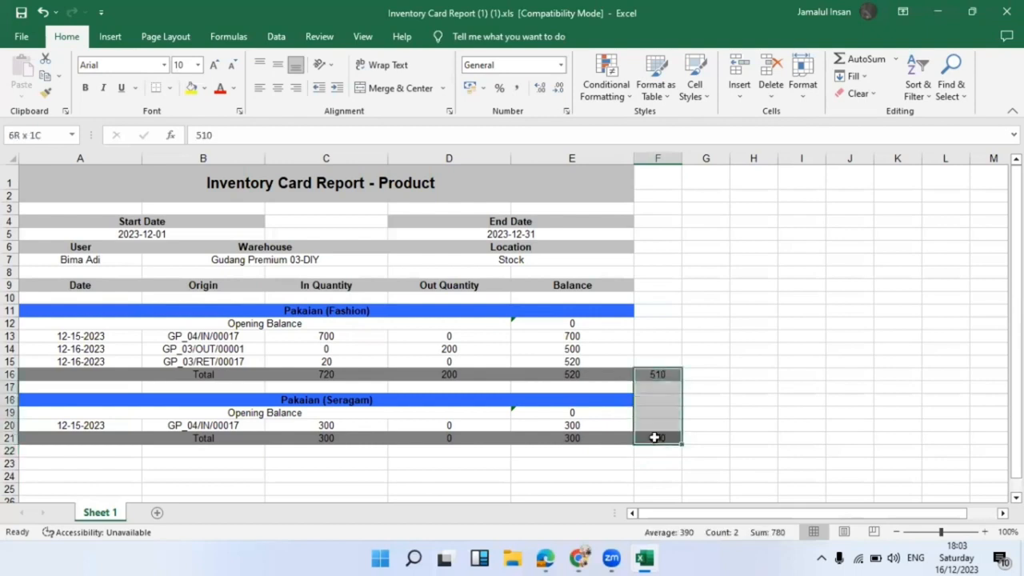
drag(610, 375, 593, 438)
click(704, 389)
click(556, 373)
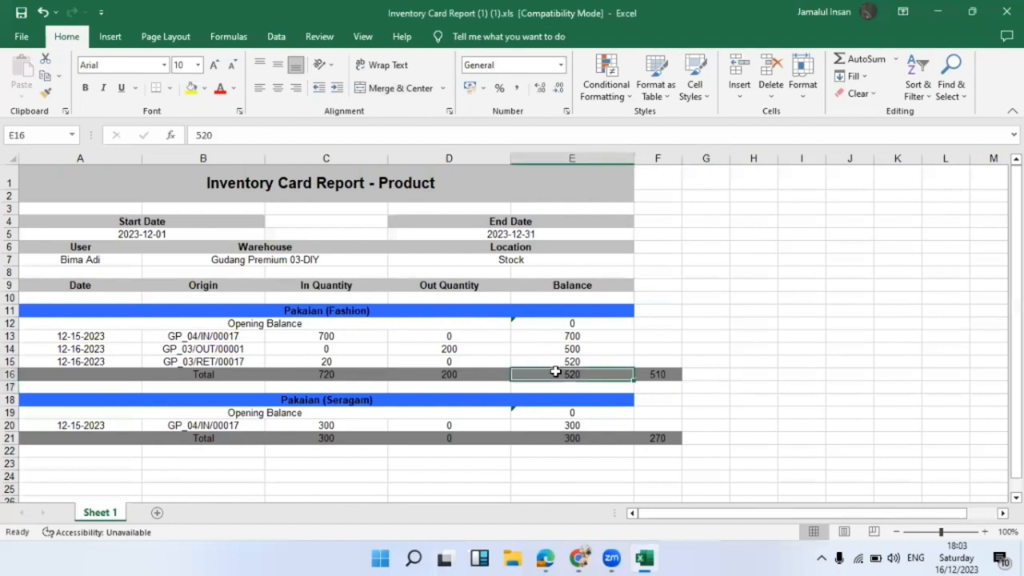
click(571, 386)
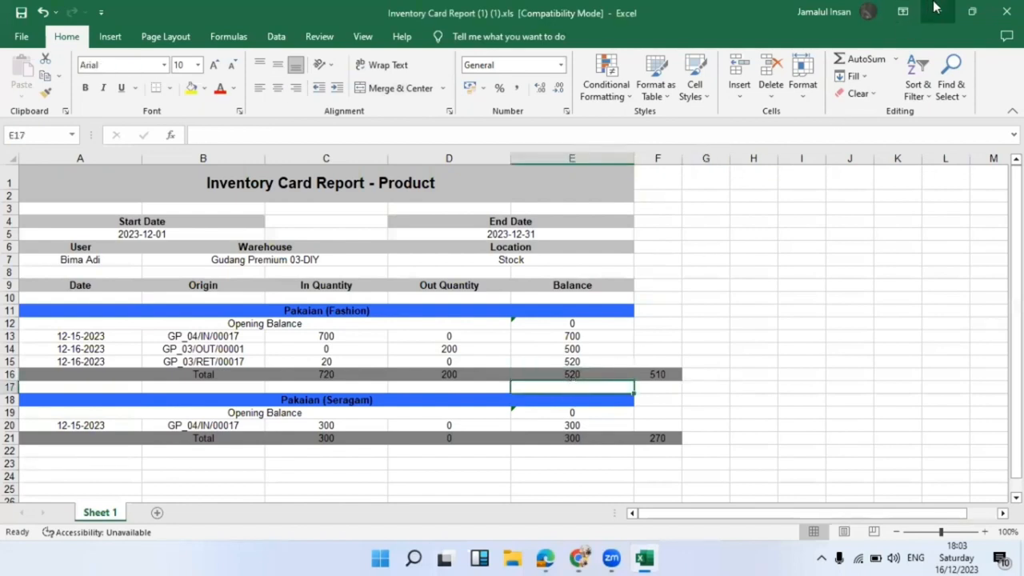
click(938, 12)
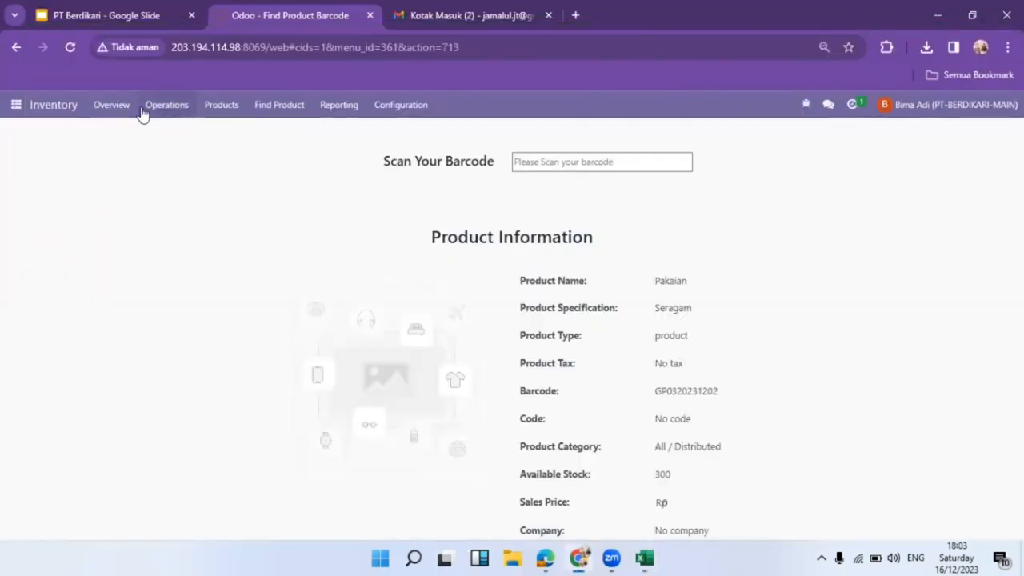
Reset browser zoom to 100% and open the Inventory Adjustment GP_03 transfers.
key(ctrl+minus)
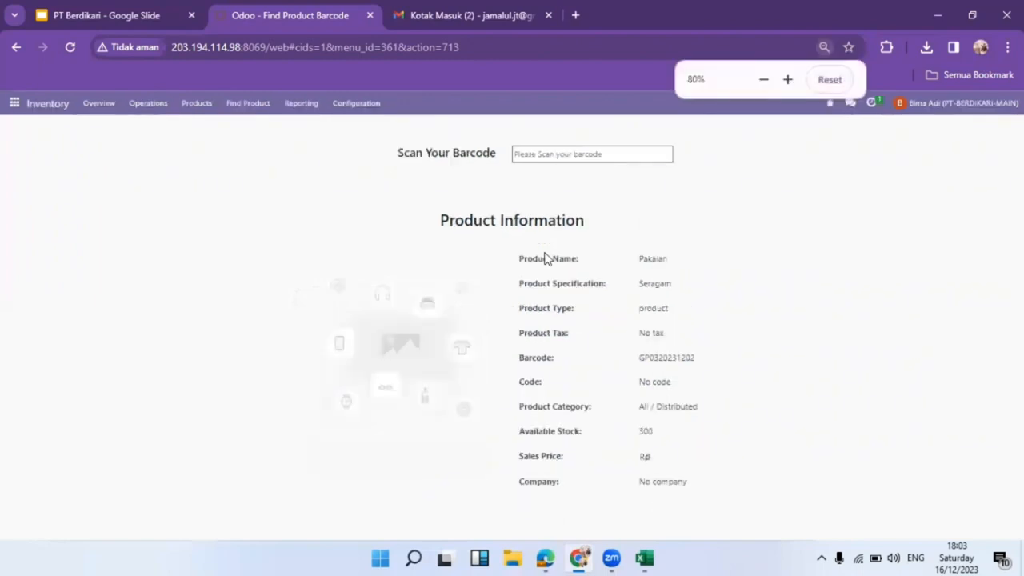
key(ctrl+0)
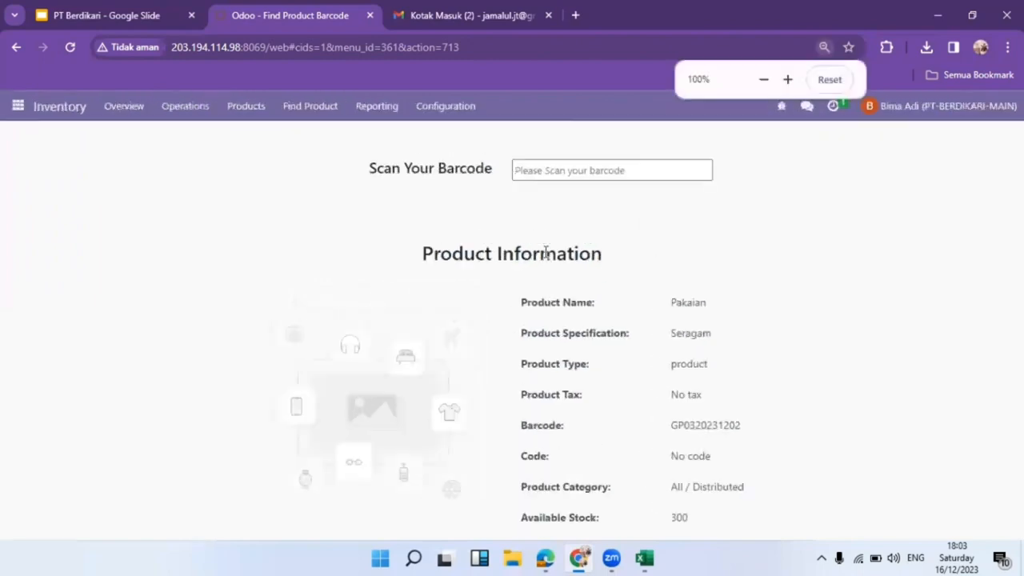
click(71, 108)
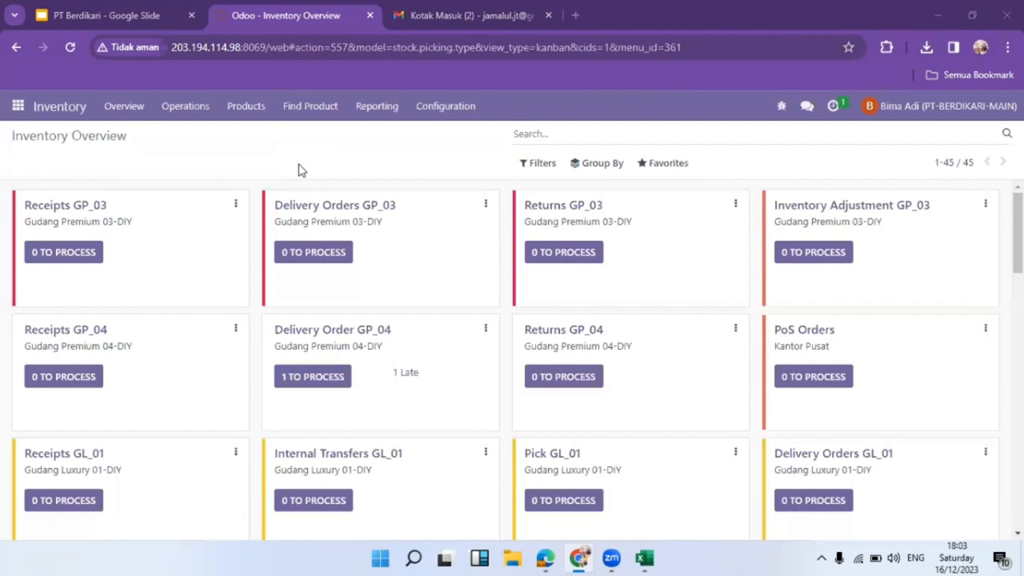
click(791, 255)
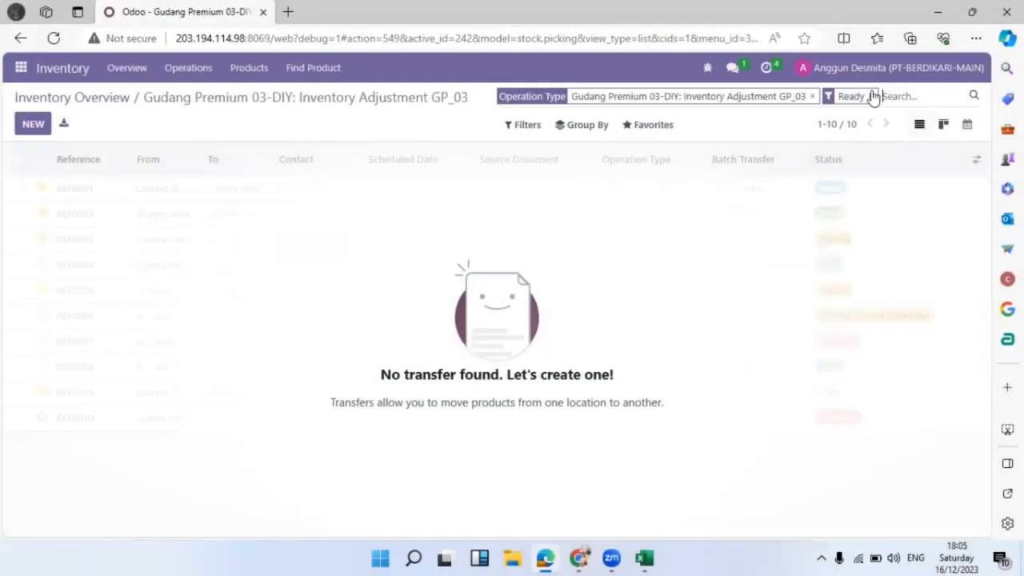
Create a new GP_03 adjustment with delivery address PT. Sritex, scheduled 12/25/2023.
click(33, 124)
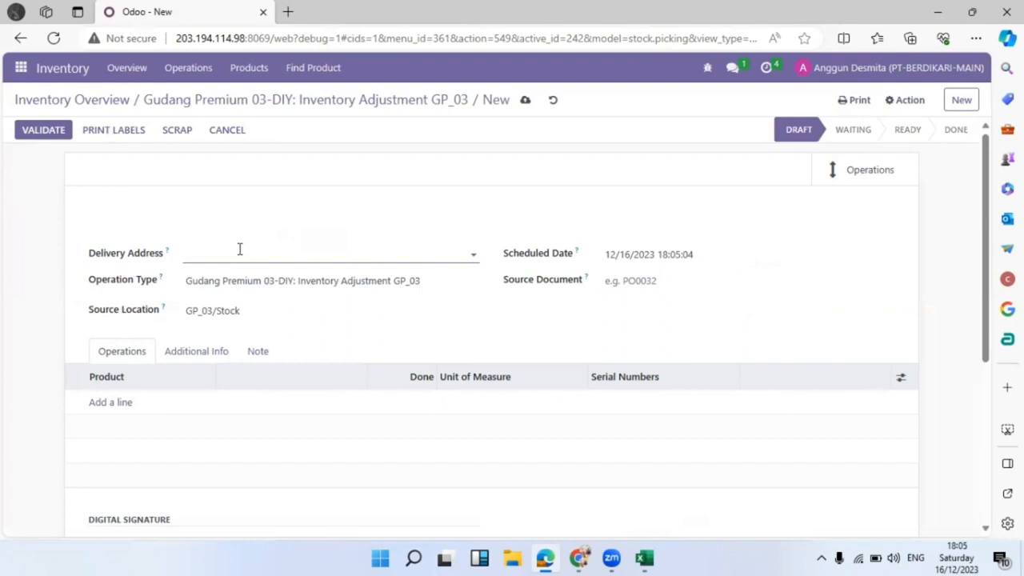
click(239, 249)
text(Pt s)
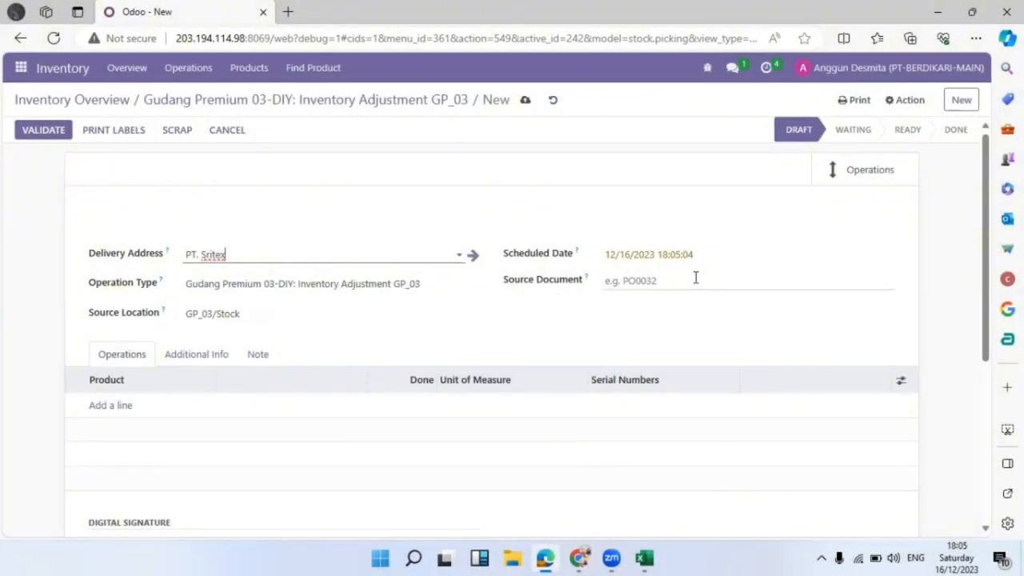
click(690, 256)
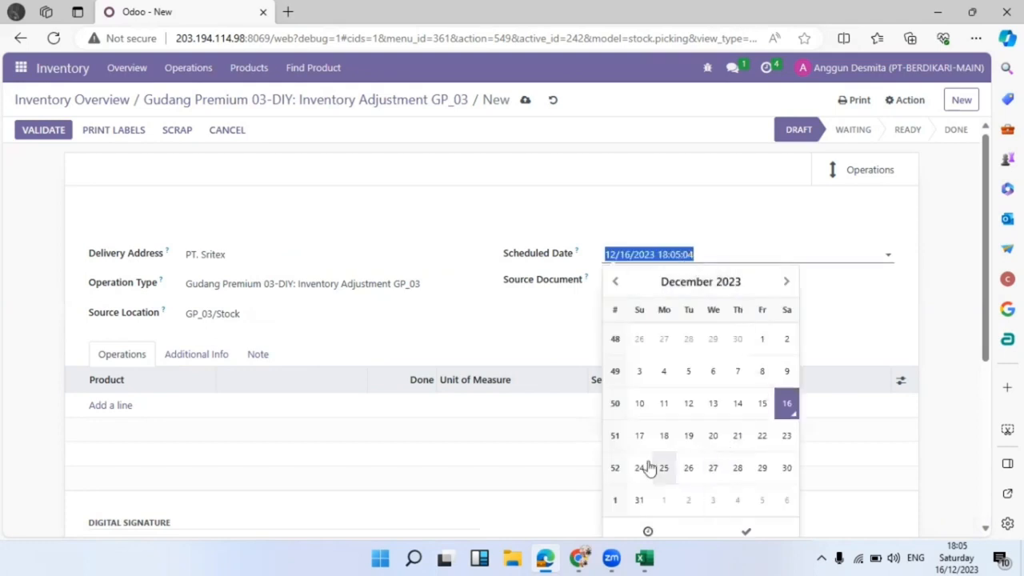
click(664, 471)
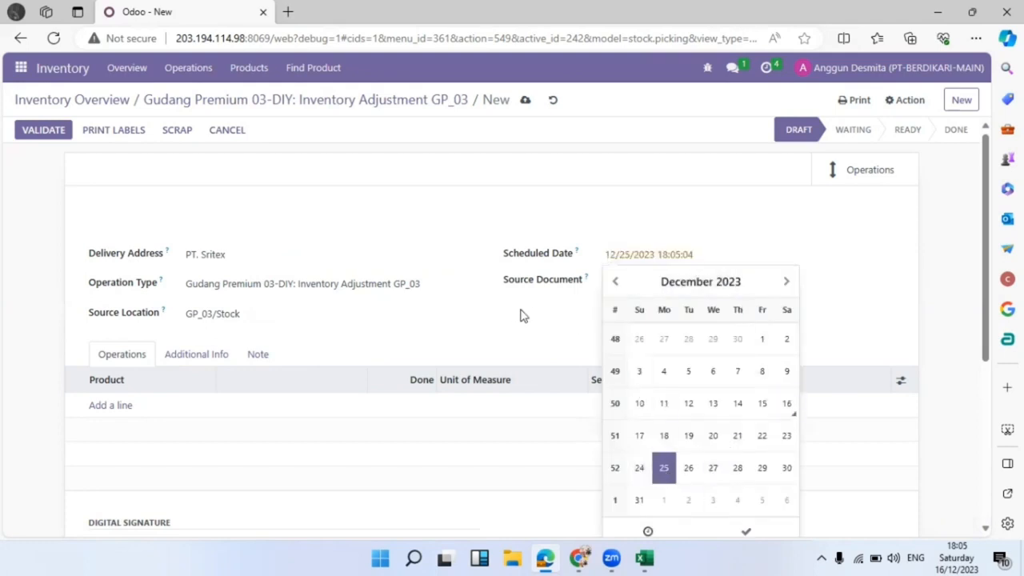
click(521, 313)
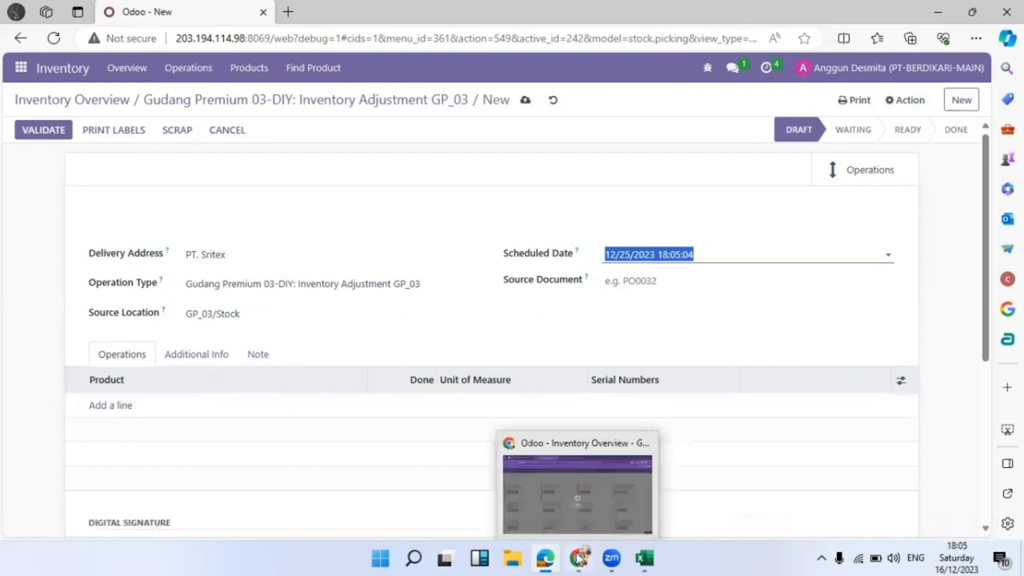
Add a Pakaian (Fashion) product line to the adjustment, checking against the Excel report.
mouse_move(643, 558)
click(632, 492)
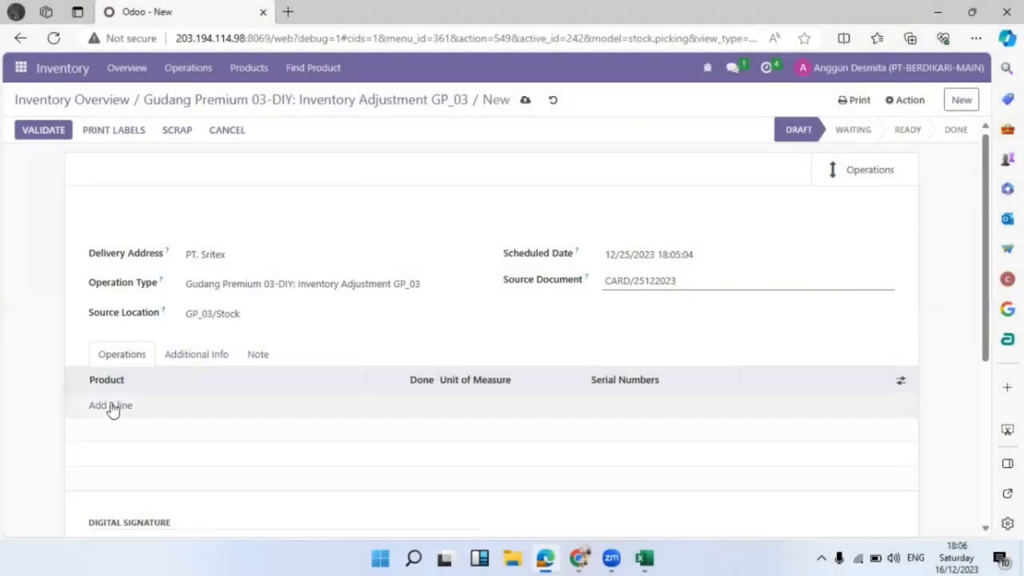
click(112, 407)
click(158, 408)
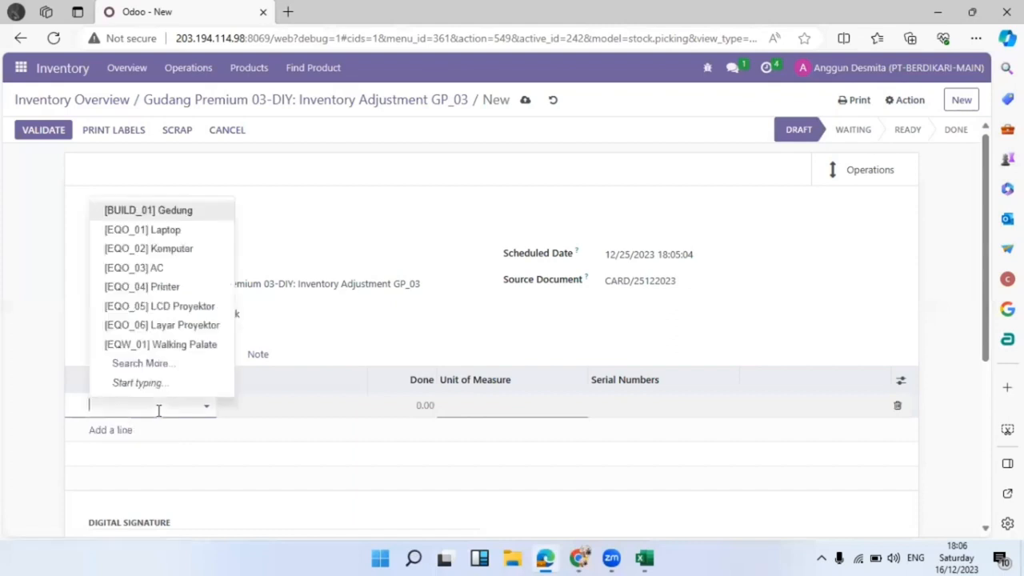
text(pakaian)
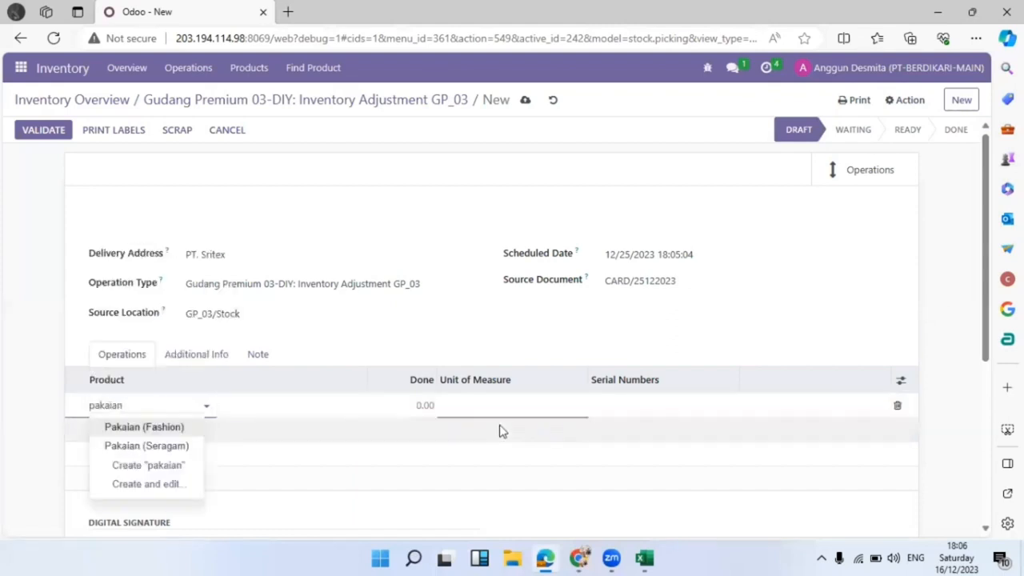
click(124, 426)
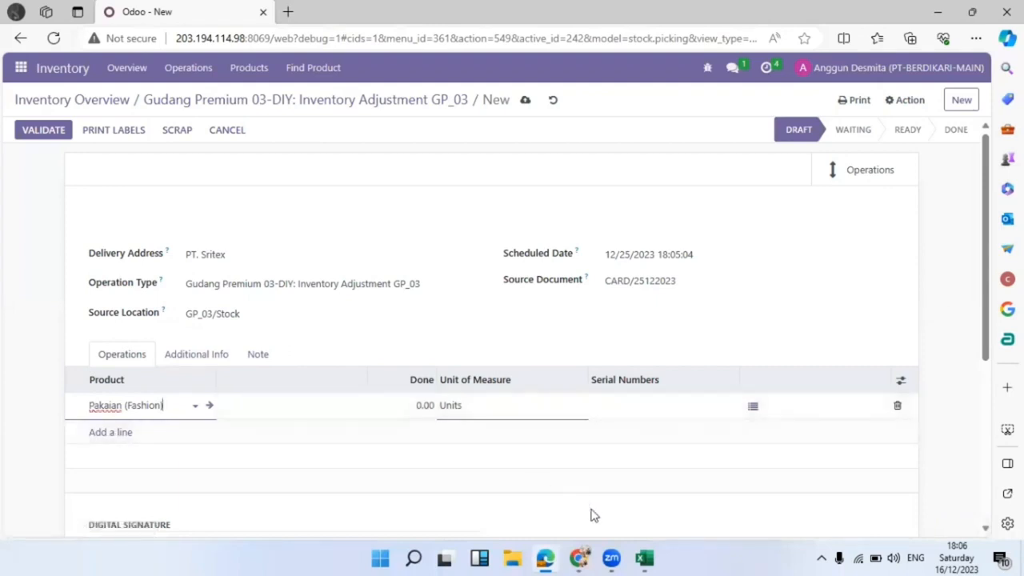
mouse_move(645, 557)
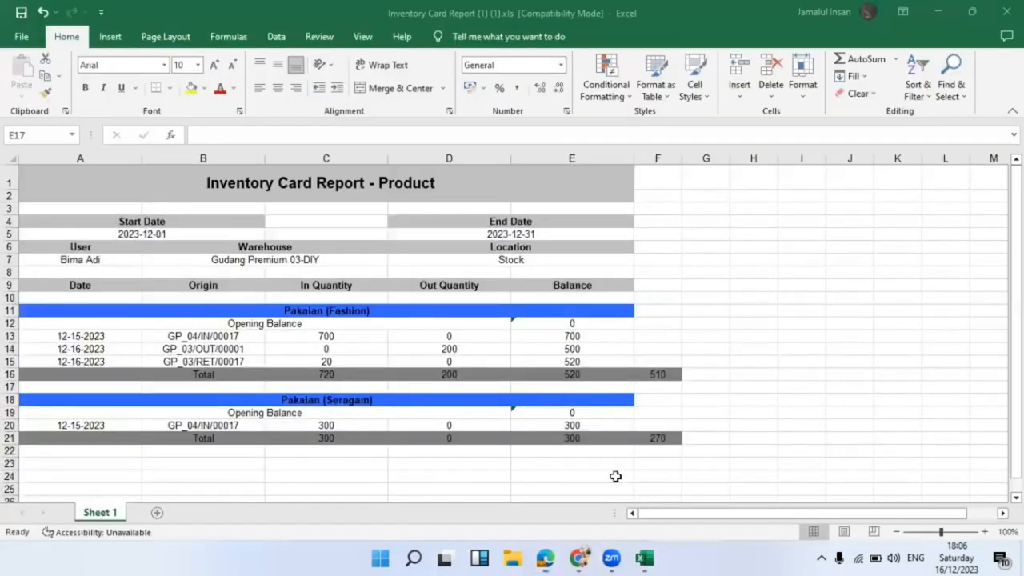
click(645, 511)
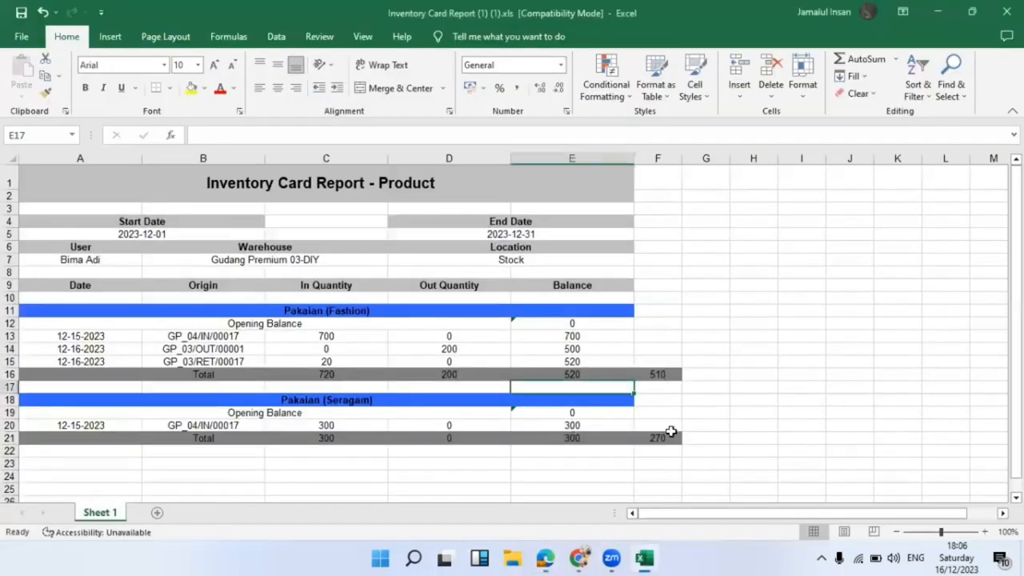
Enter =E16-F16 in G16 to show Fashion's difference of 10.
click(707, 374)
text(=)
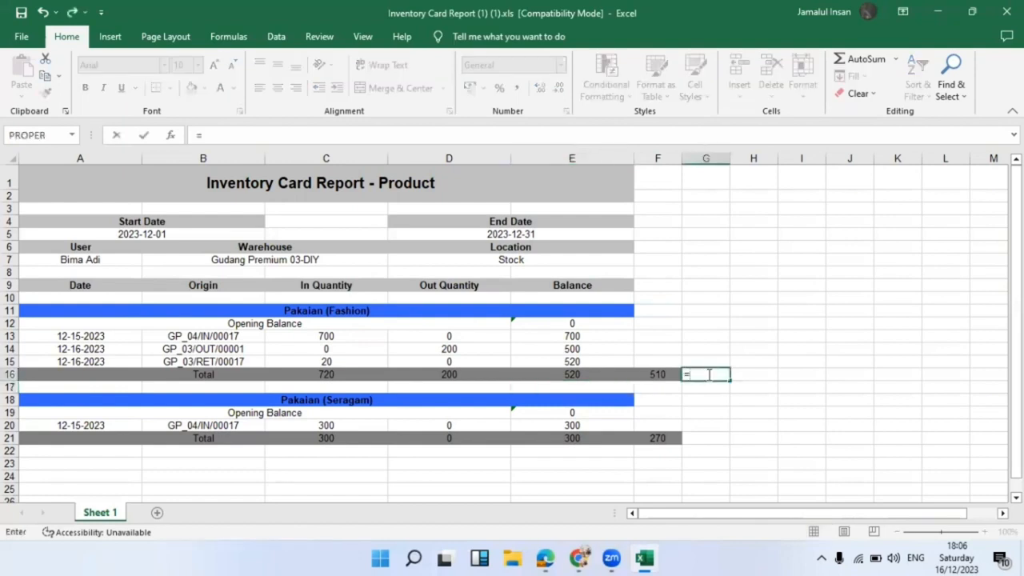
click(620, 377)
text(-)
key(Left)
key(Return)
Enter =E21-F21 in G21 for the Seragam difference.
key(Down)
key(Down)
key(Down)
key(Down)
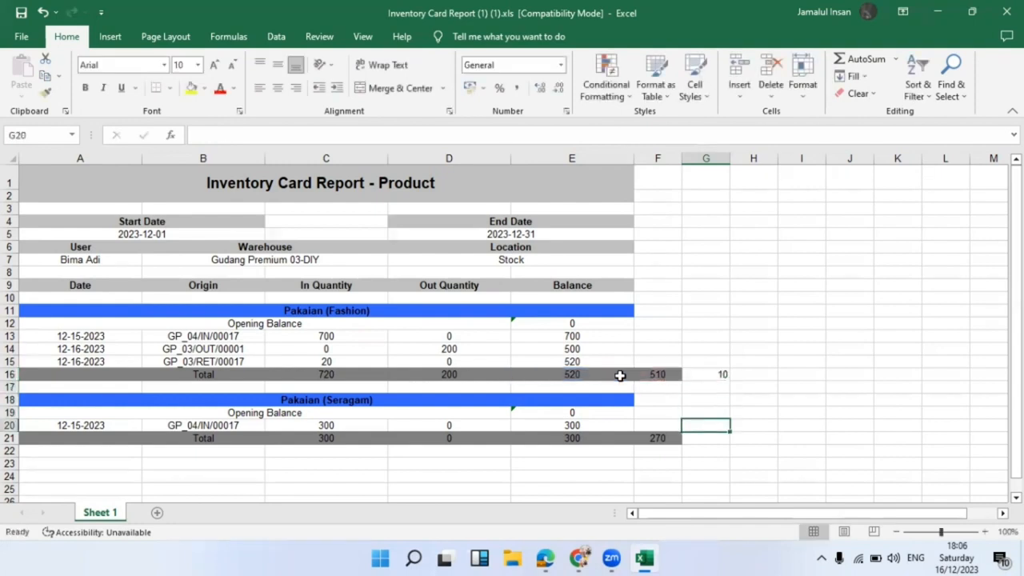
text(=)
key(Left)
key(Left)
text(-)
key(Left)
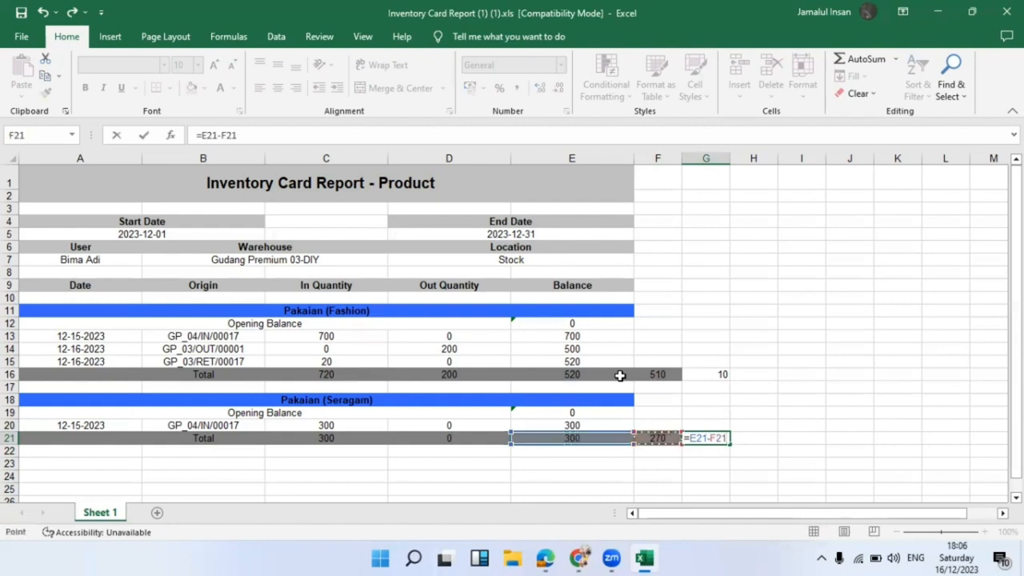
key(Return)
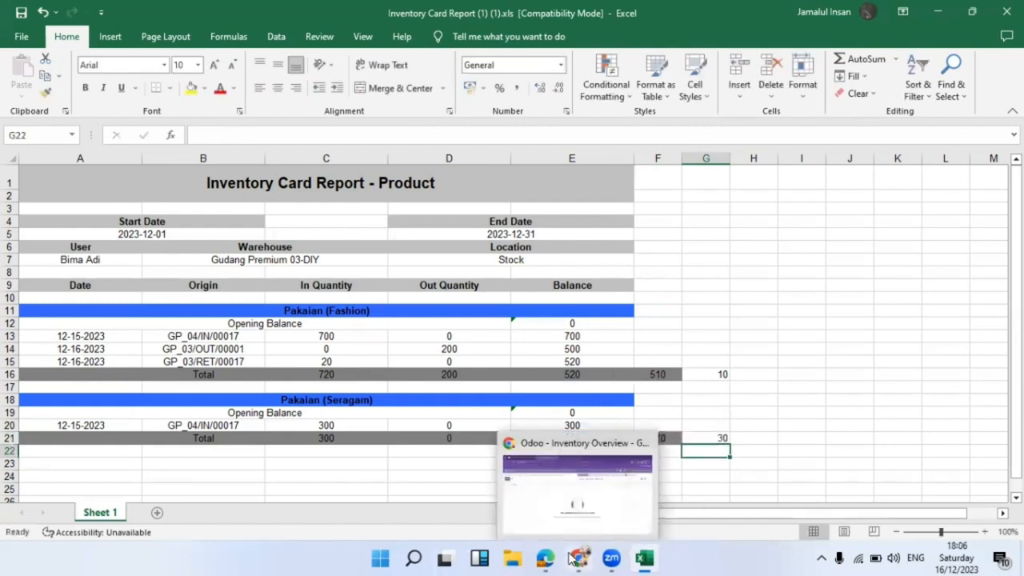
In the adjustment's Pakaian (Fashion) detailed operations, set the destination package to PACK0000005 via Search More.
click(537, 491)
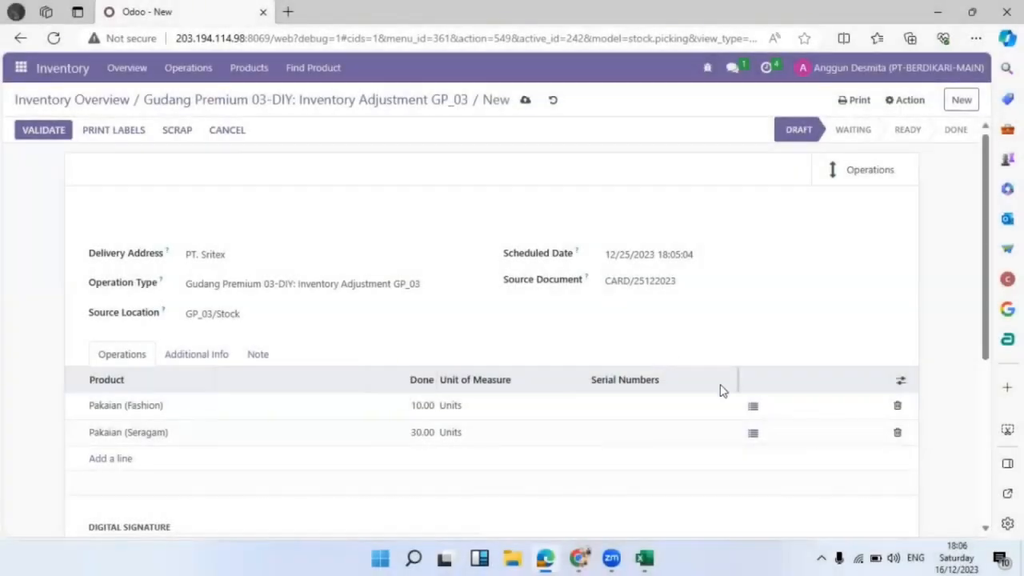
click(752, 408)
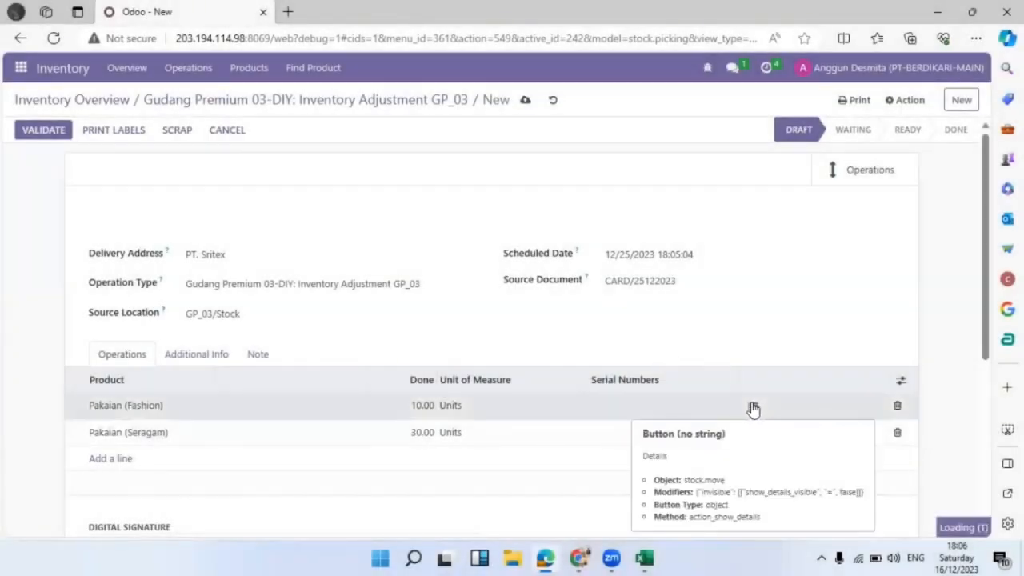
click(753, 408)
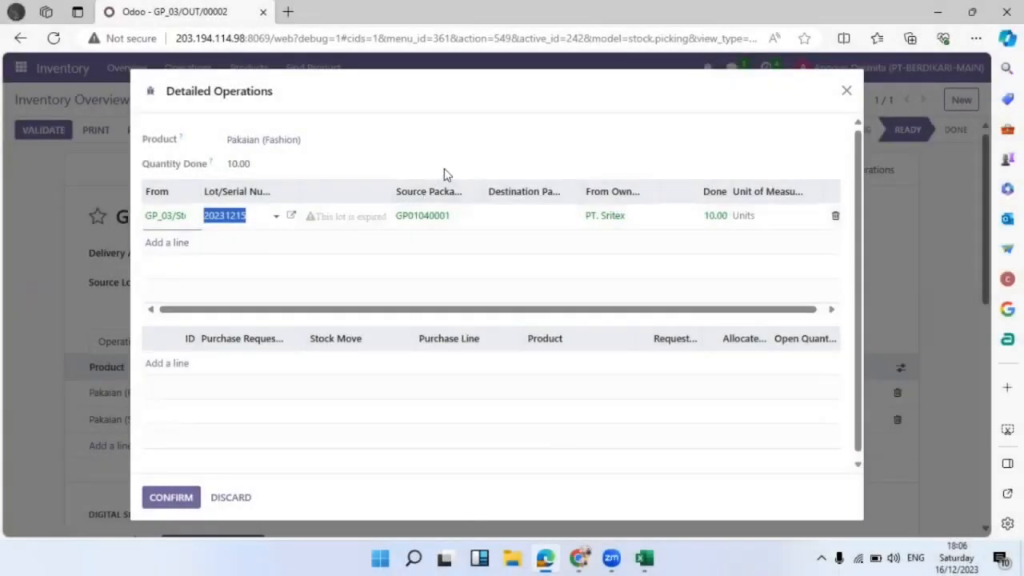
click(539, 213)
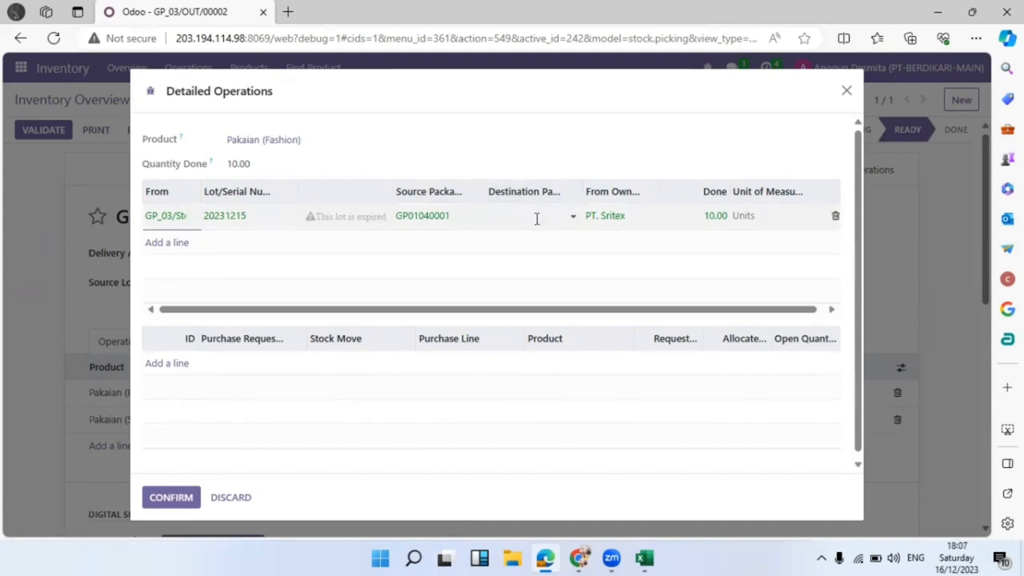
click(537, 217)
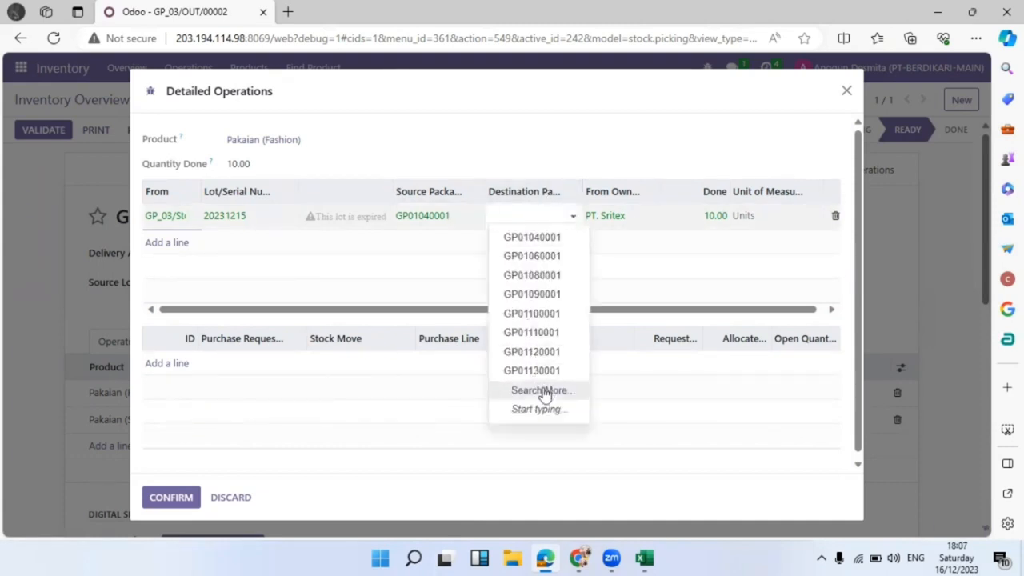
click(544, 392)
scroll(512, 370, down, 3)
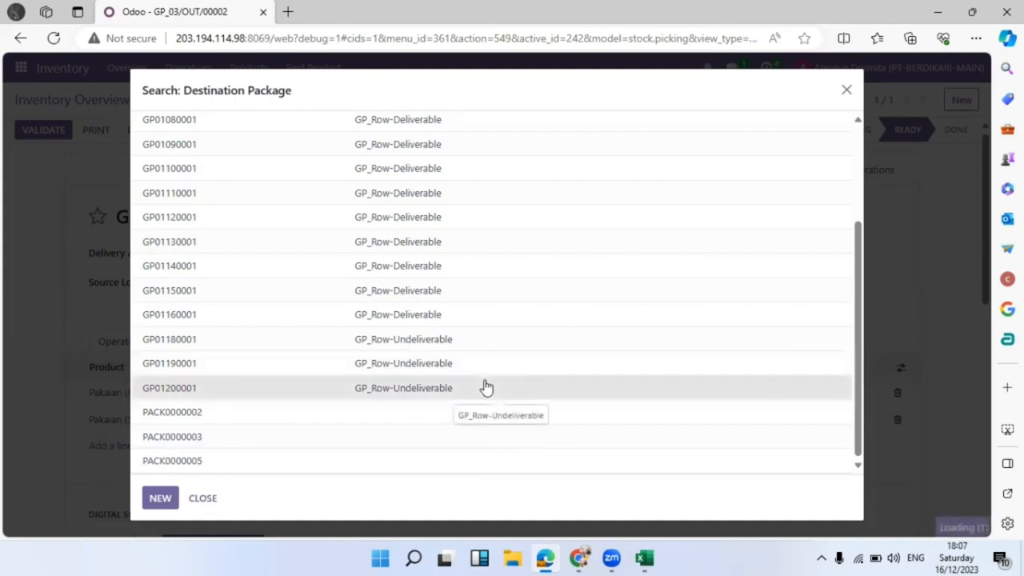
click(168, 463)
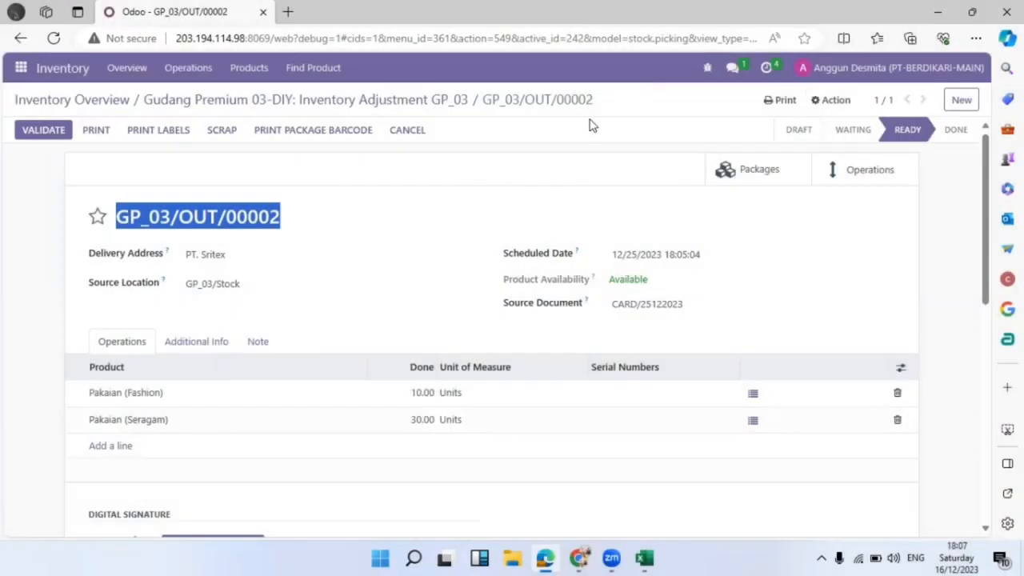
Open the chat with the report sender, then clear the Ready filter so GP_03/OUT/00002 is listed.
click(731, 68)
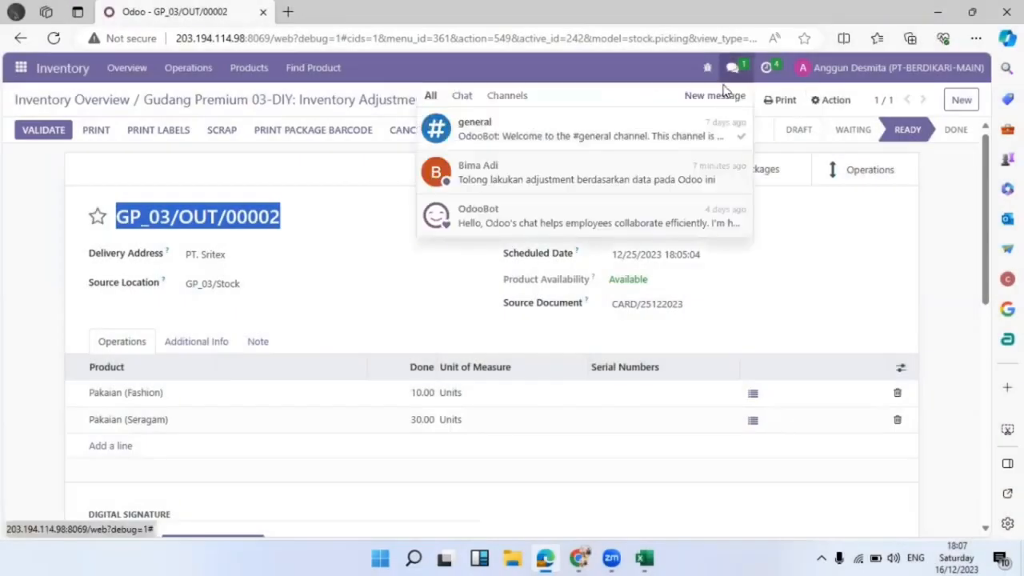
click(721, 174)
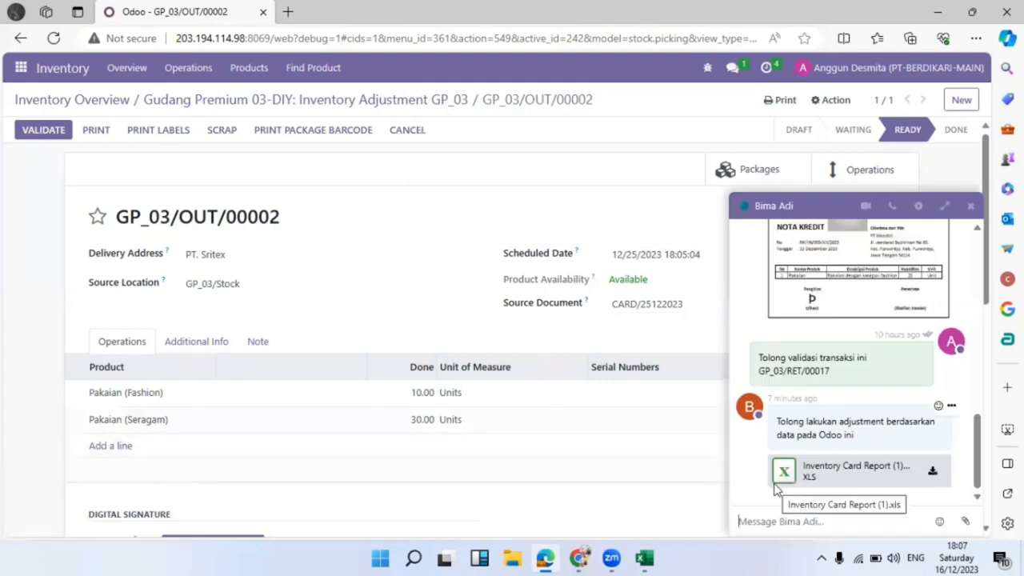
text(s)
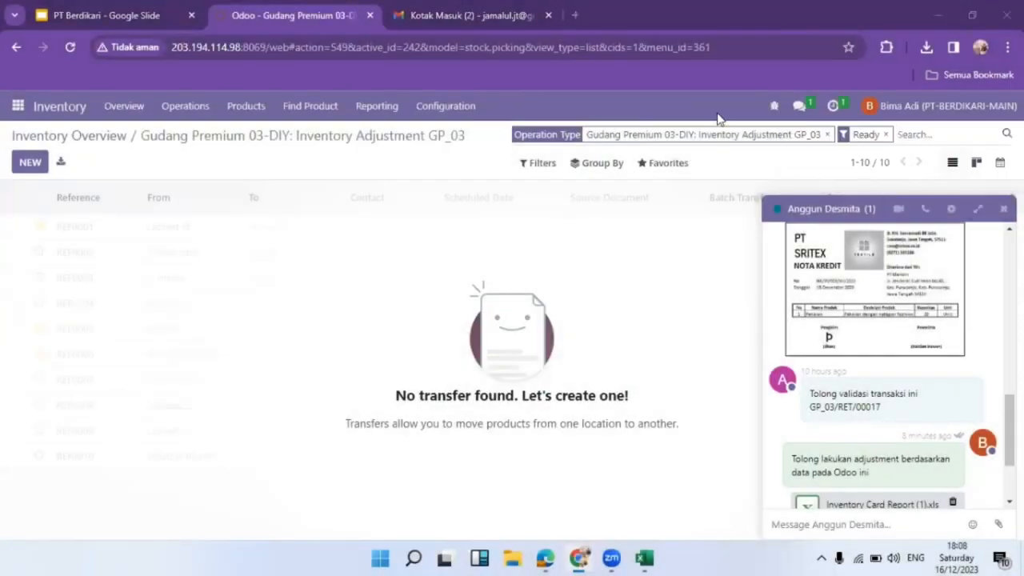
scroll(947, 463, down, 3)
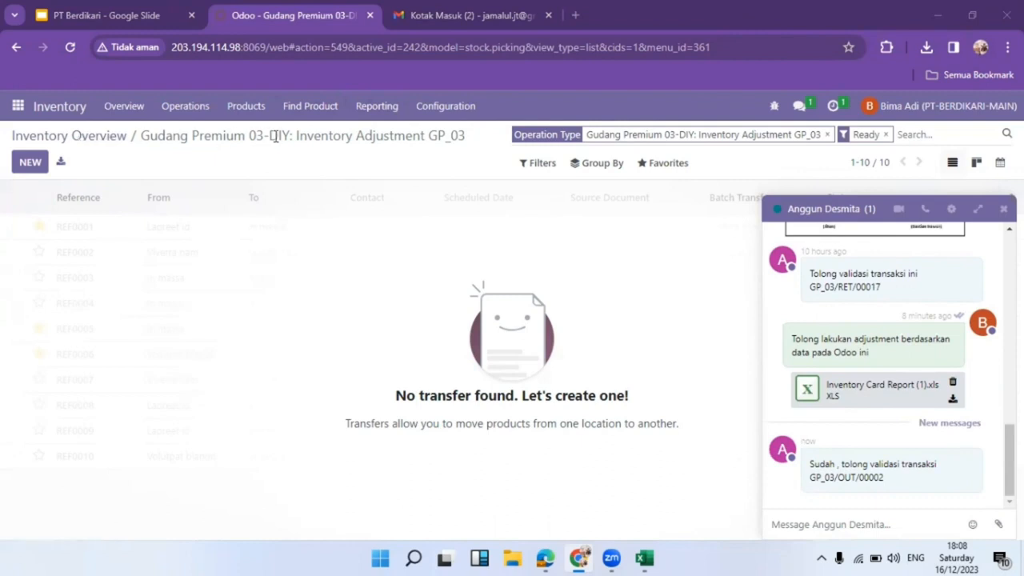
click(887, 135)
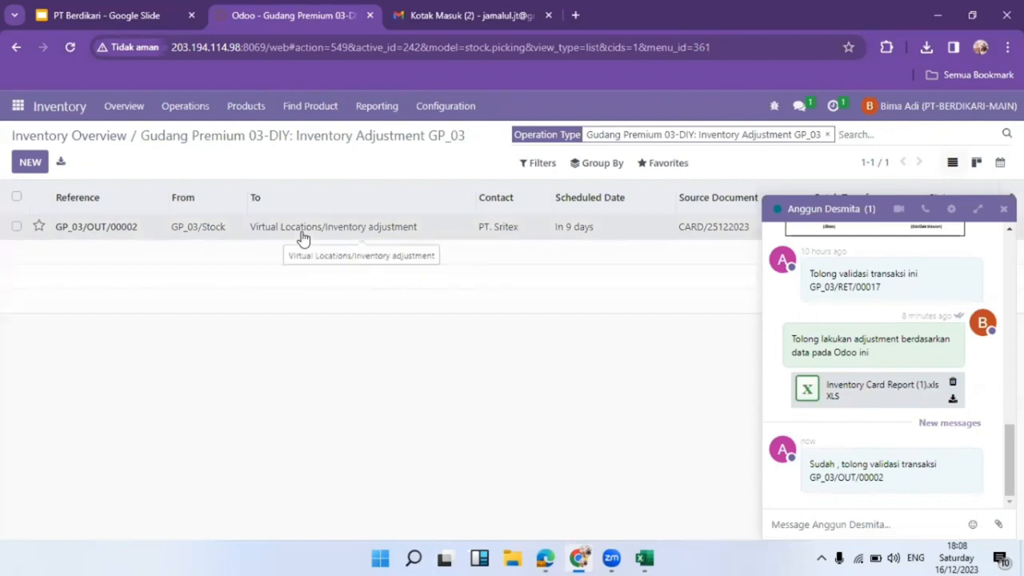
Open transfer GP_03/OUT/00002 and close the chat window.
click(303, 237)
scroll(194, 325, down, 1)
scroll(197, 325, down, 3)
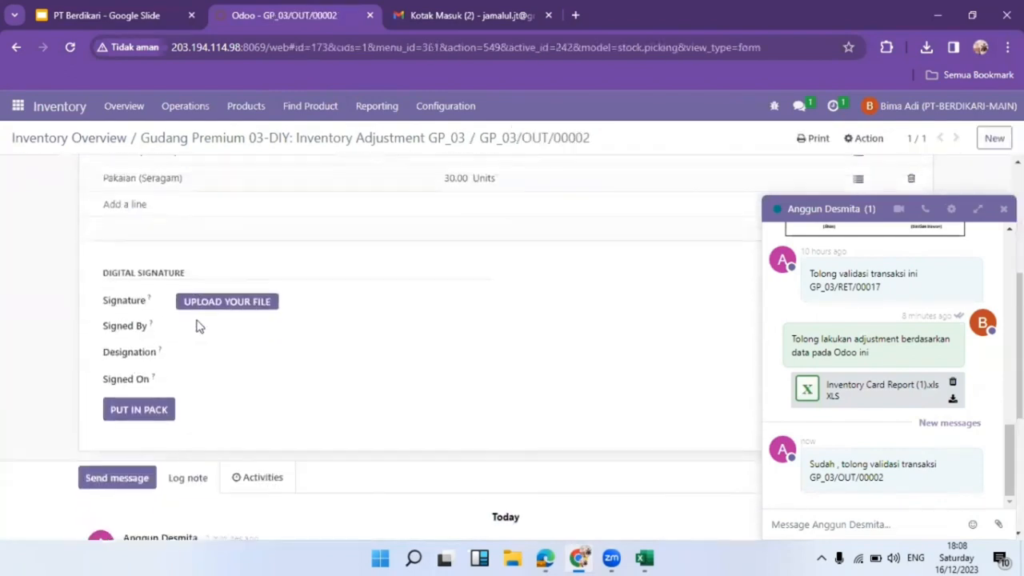
scroll(197, 325, up, 2)
scroll(536, 376, down, 2)
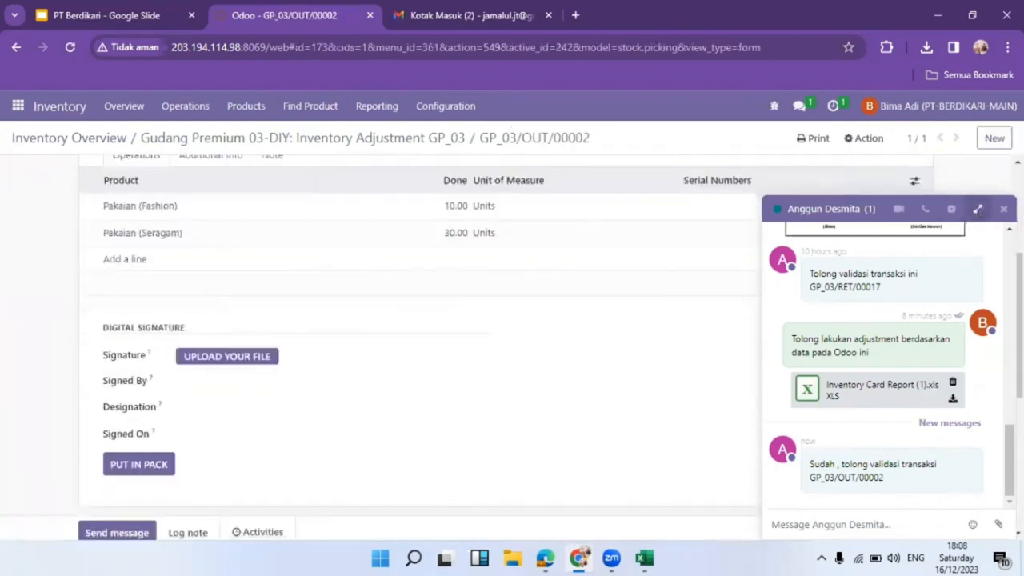
click(1003, 208)
scroll(522, 304, up, 3)
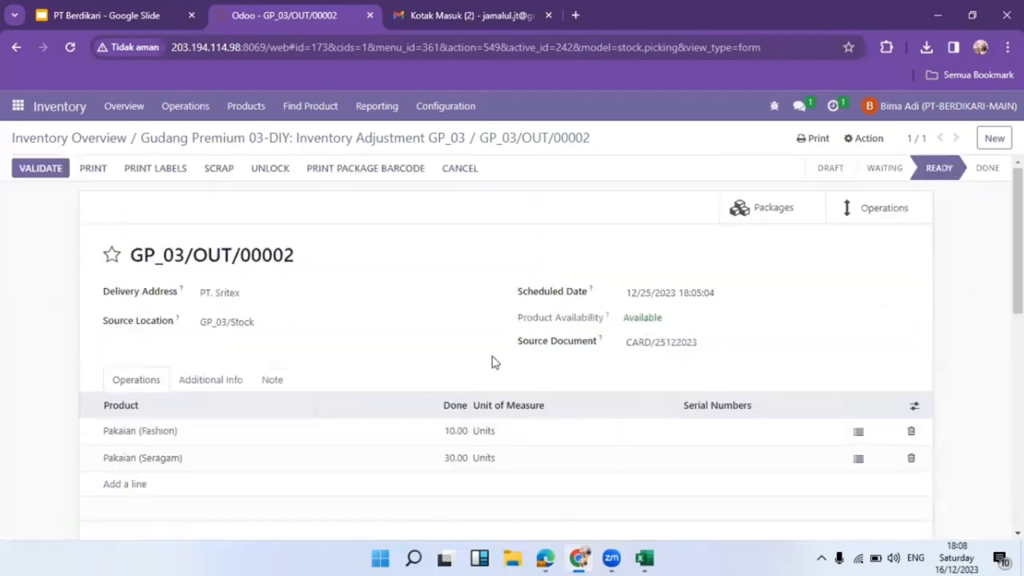
scroll(480, 445, down, 3)
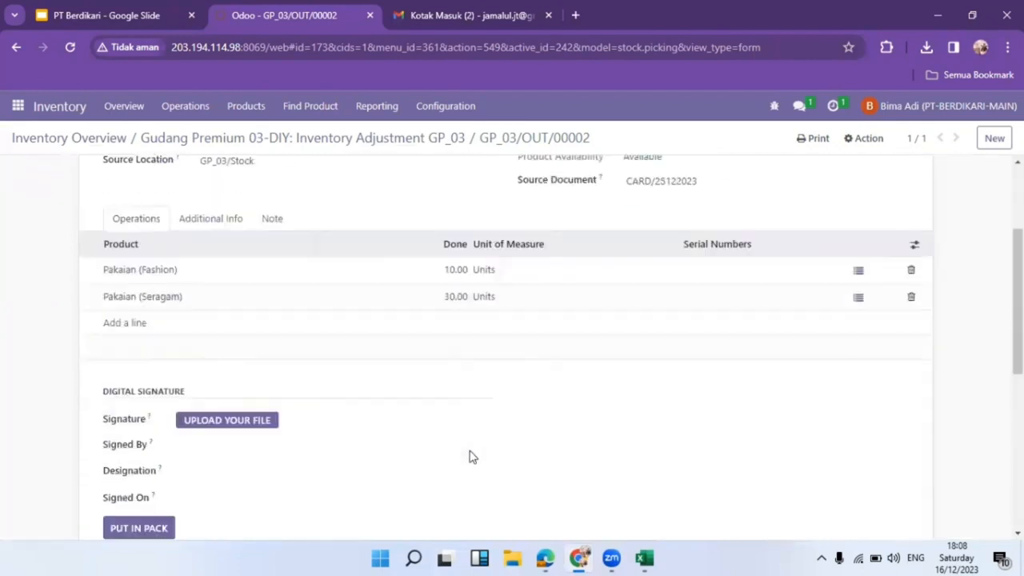
Try a signature upload from Documents, validate GP_03/OUT/00002, then switch to the PT Berdikari slides.
click(222, 361)
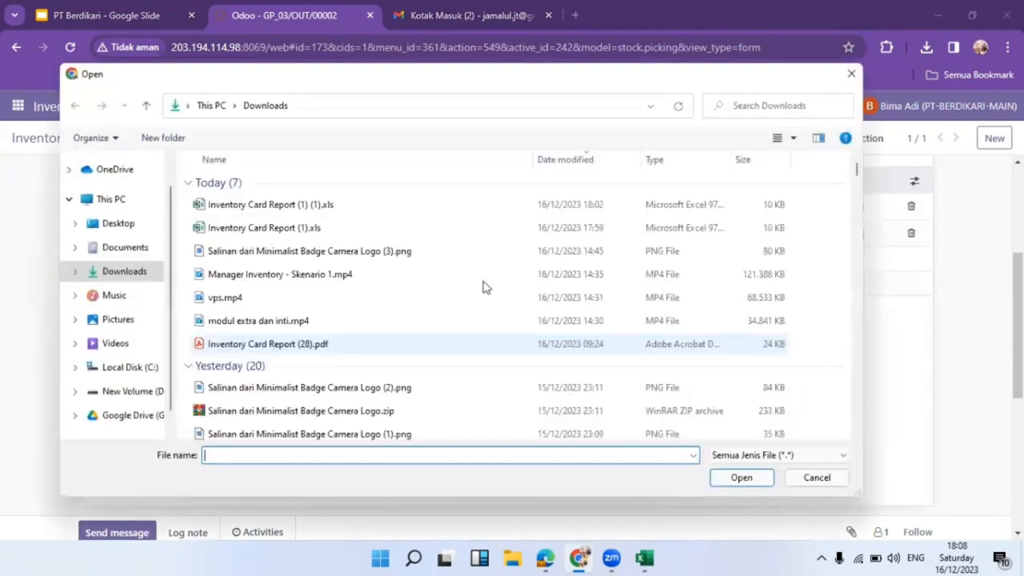
click(128, 248)
scroll(320, 343, down, 1)
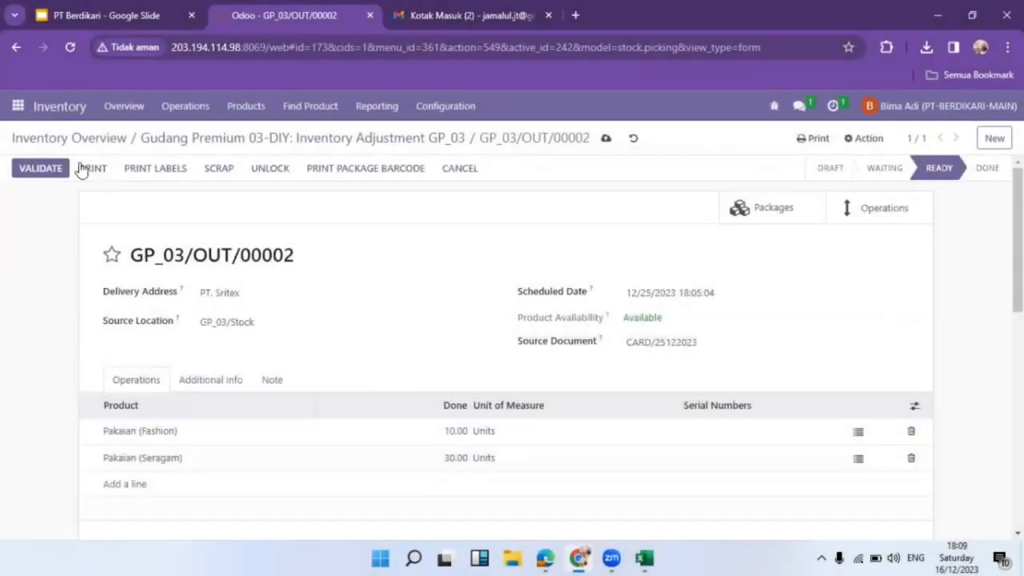
click(41, 170)
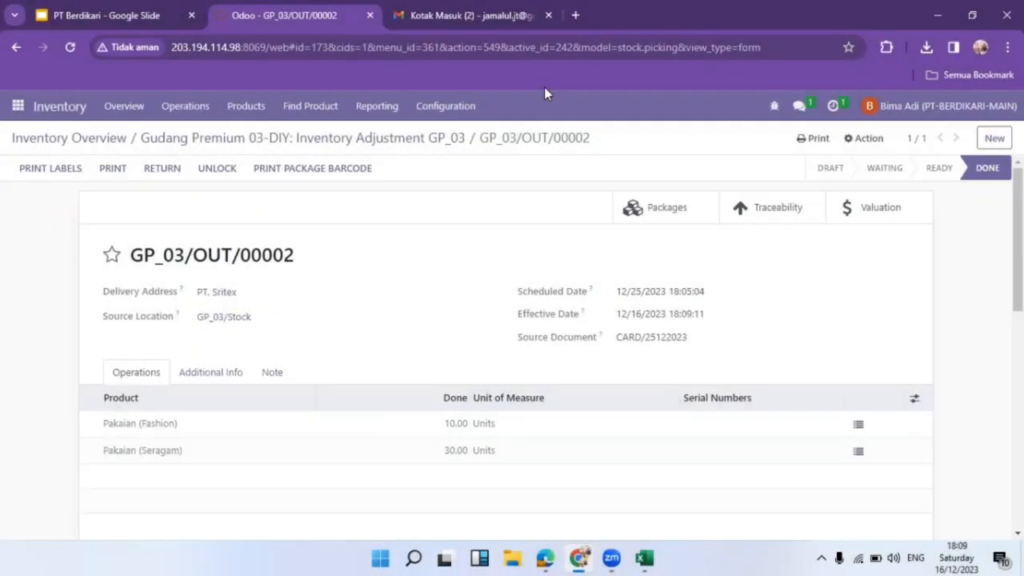
click(128, 15)
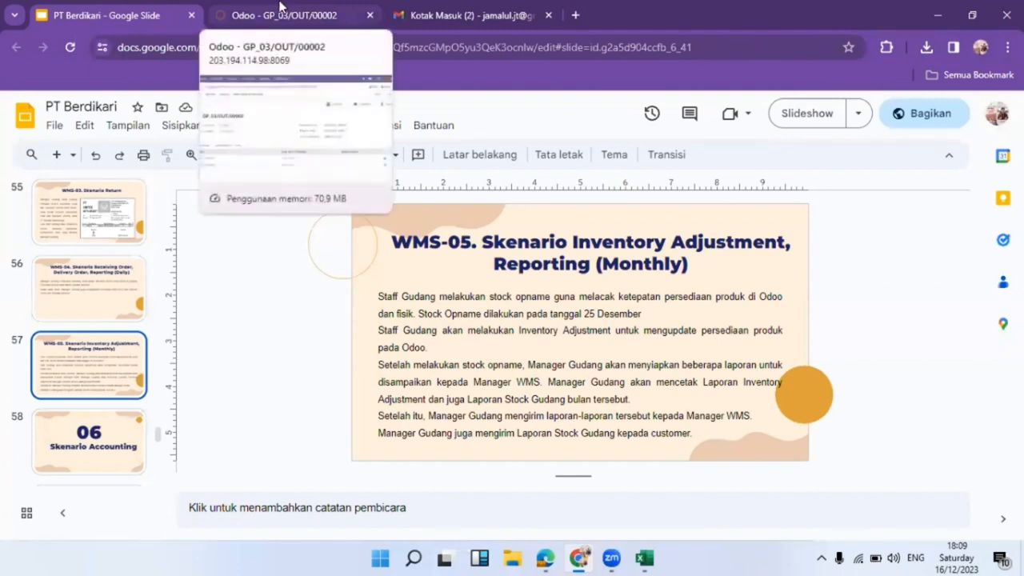
Back in Odoo, print a document for GP_03/OUT/00002 and download it.
click(280, 6)
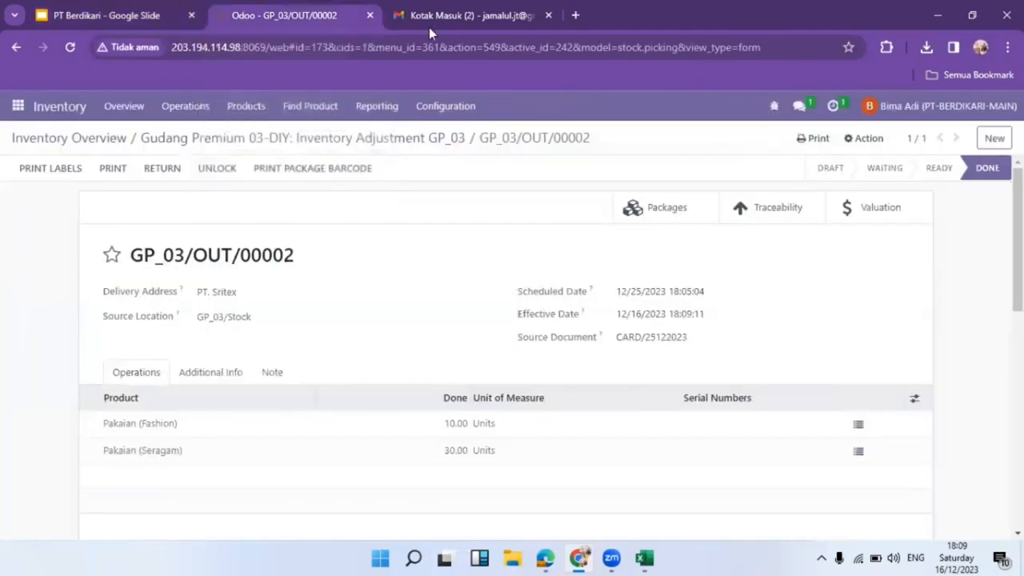
click(814, 139)
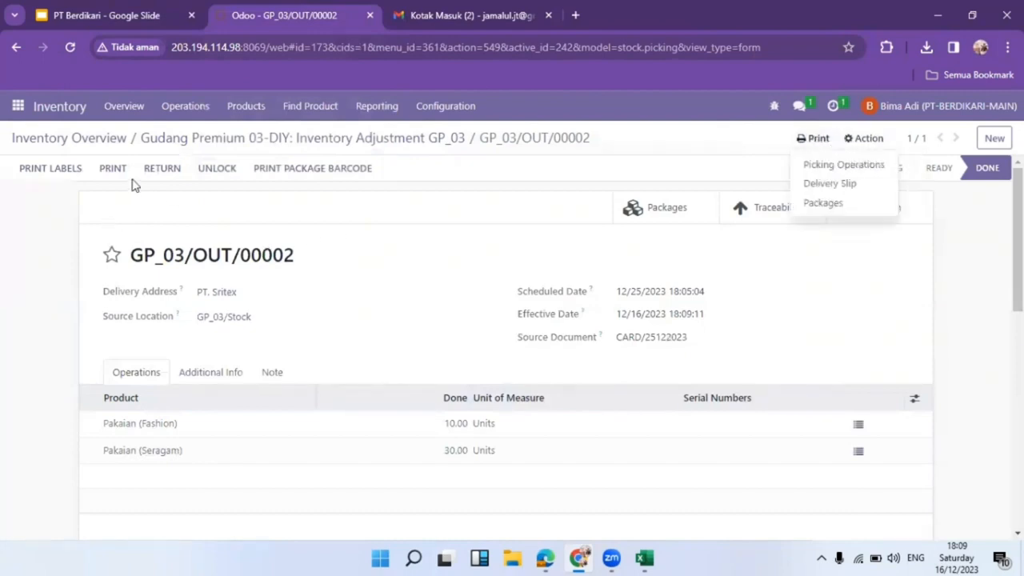
click(110, 169)
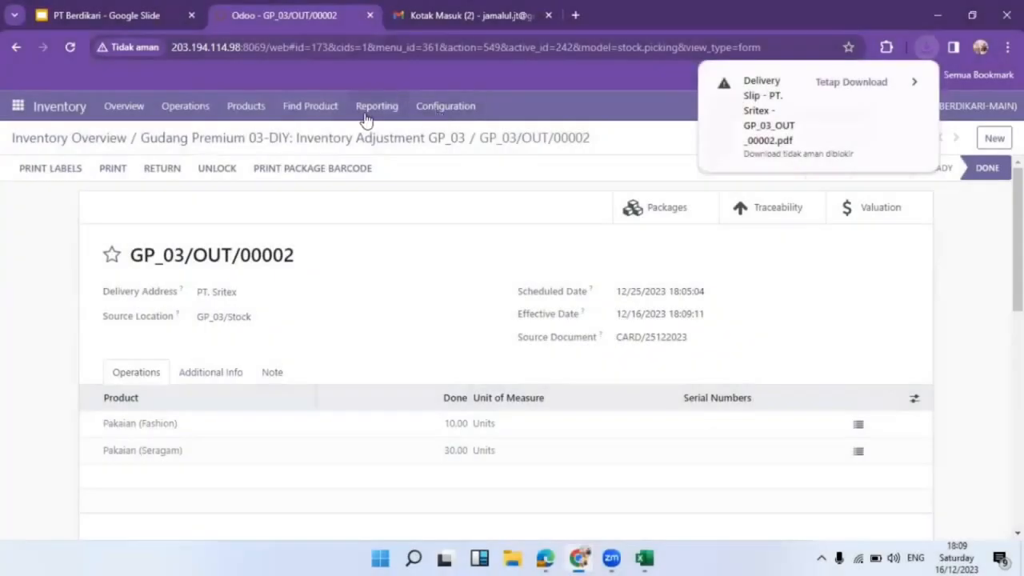
click(365, 111)
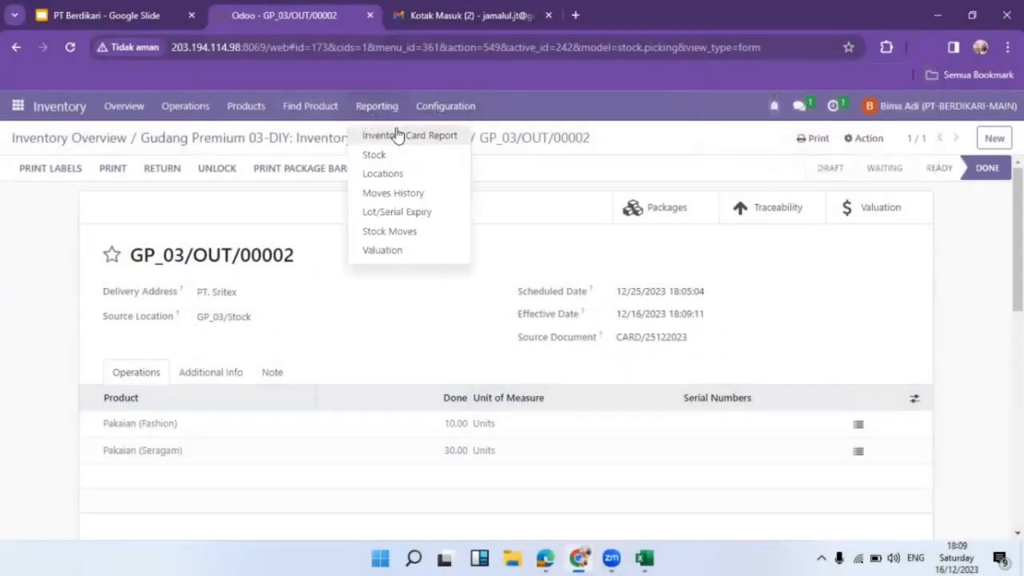
Start a new Inventory Card Report with start date December 1, 2023.
click(398, 136)
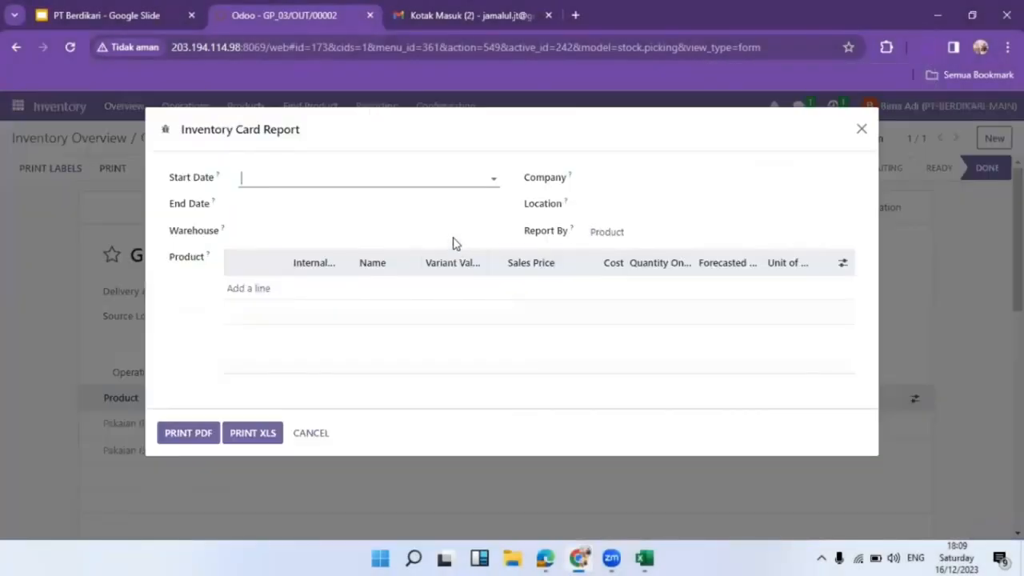
click(423, 176)
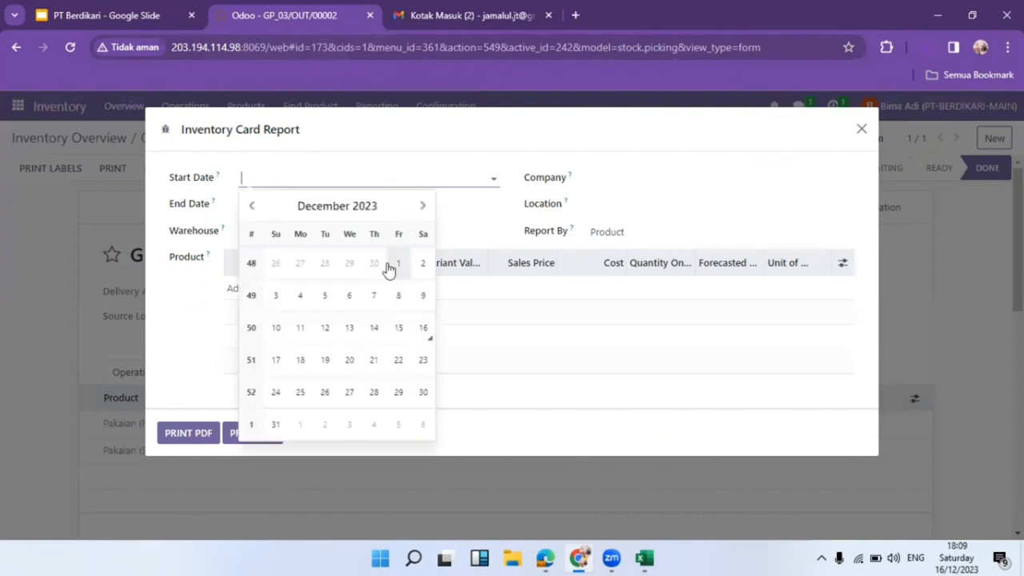
click(390, 268)
click(427, 205)
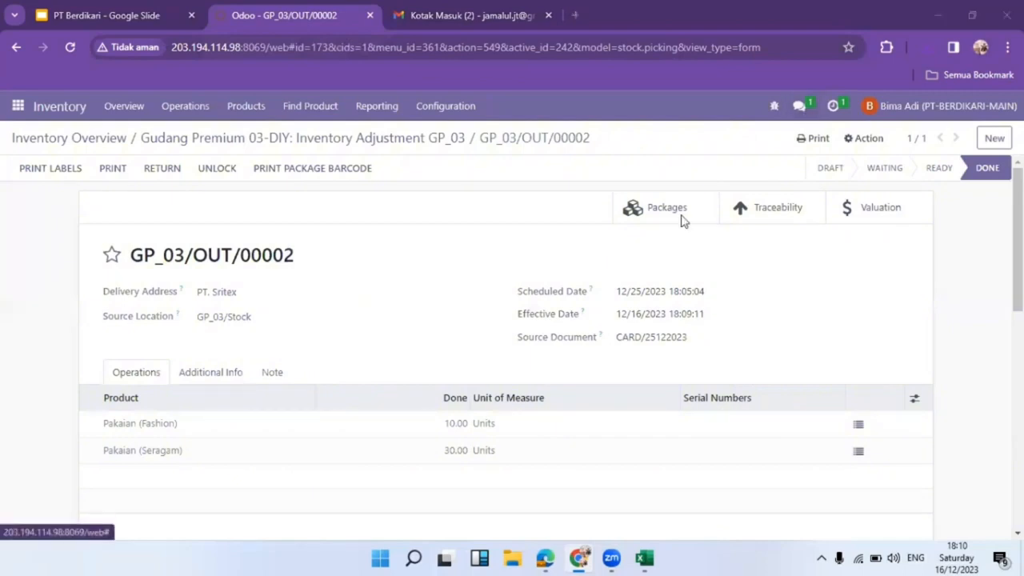
Check a conversation in the chat list, then close the colleague's chat window.
click(798, 106)
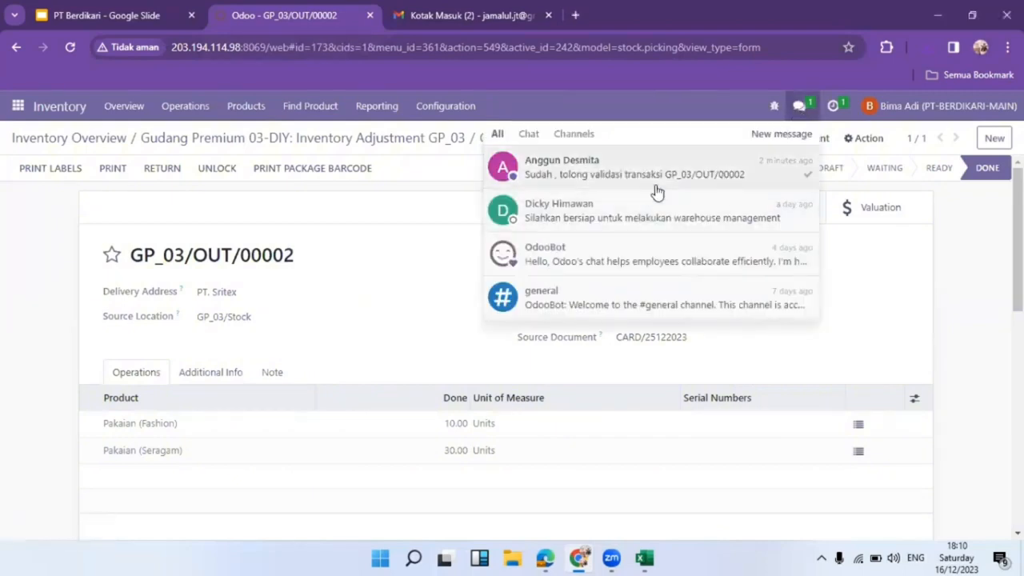
click(656, 215)
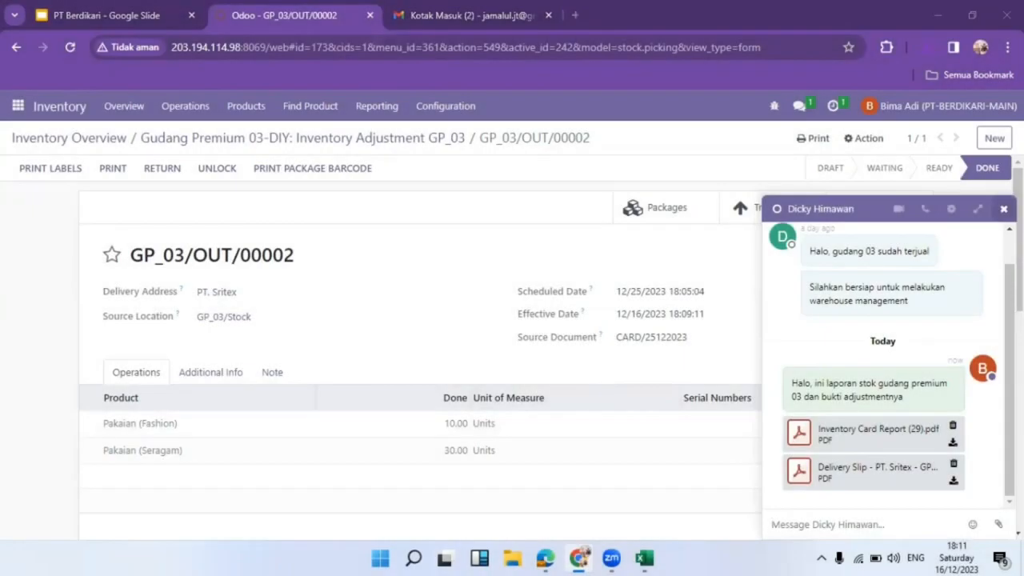
click(1003, 208)
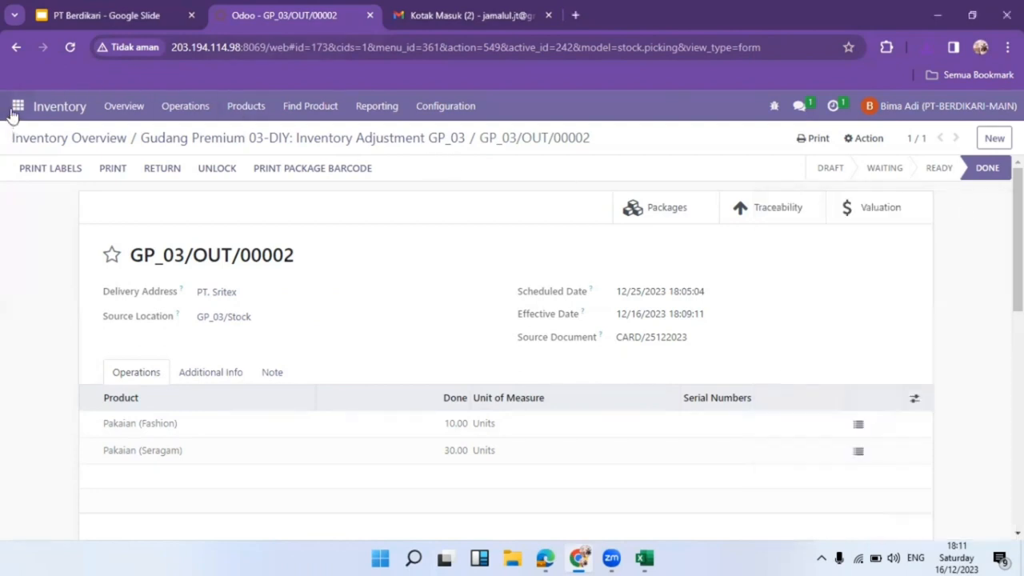
Open the Contacts app and search for a contact by name.
click(14, 112)
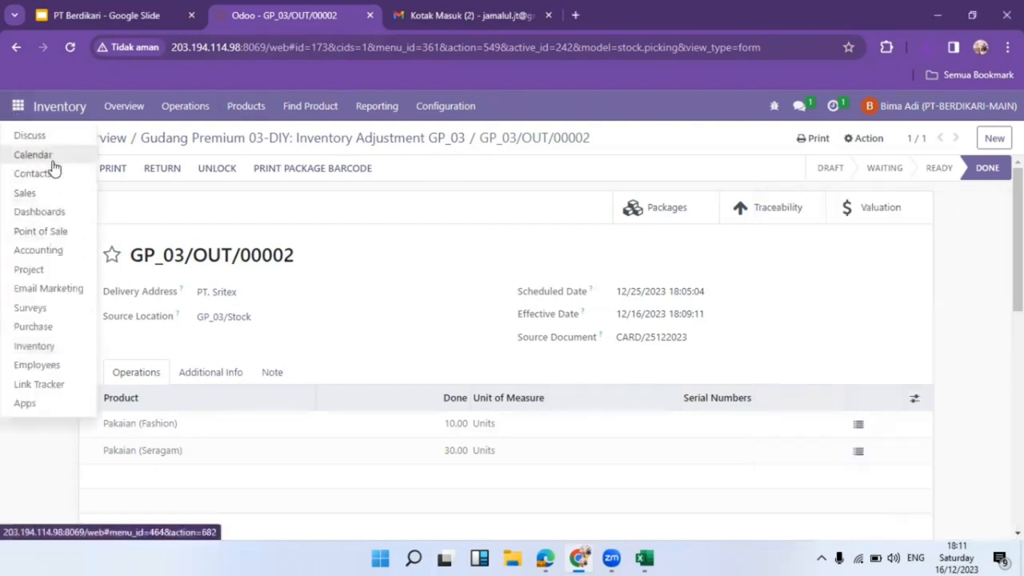
click(53, 174)
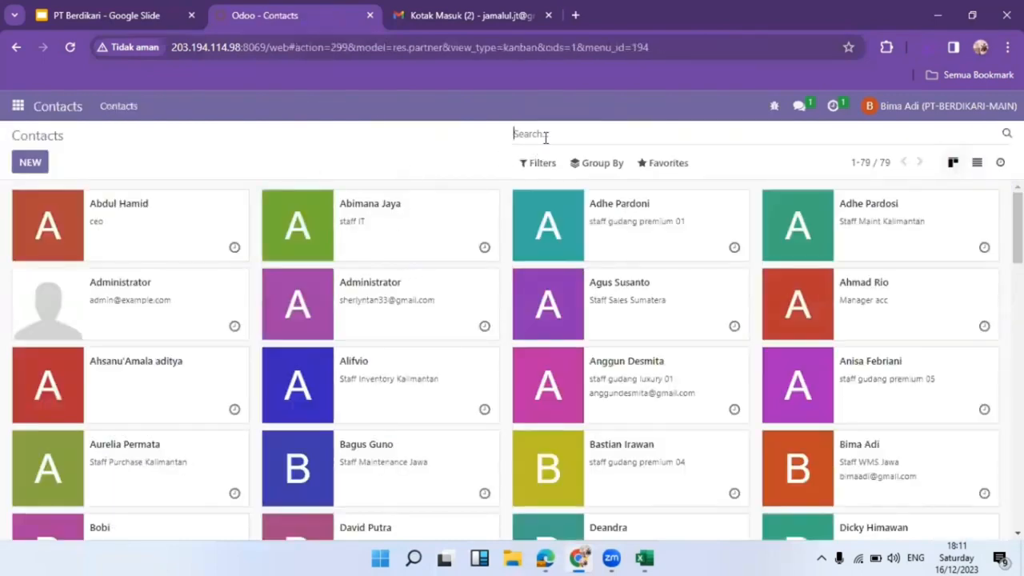
text(adhe)
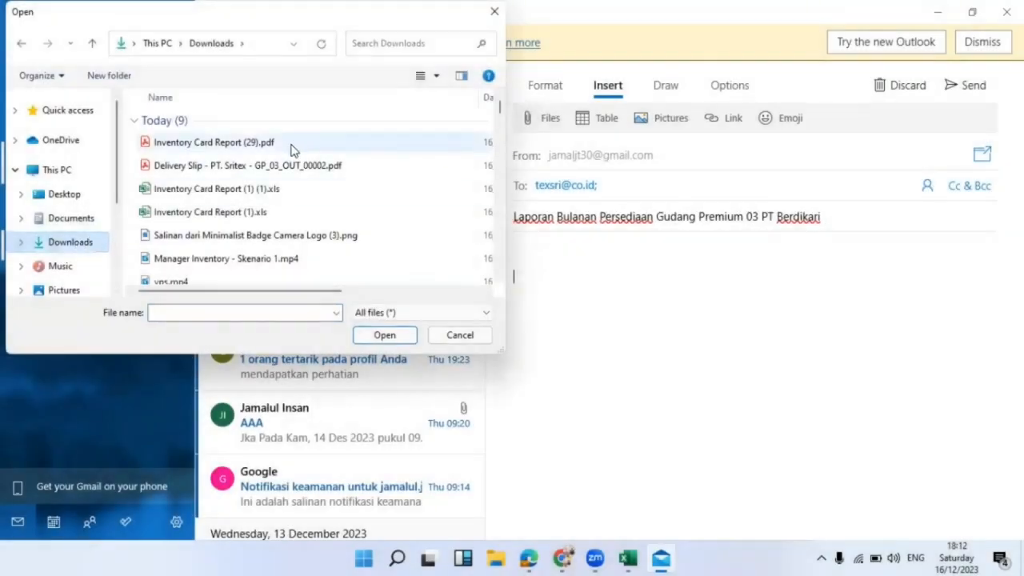
Attach Inventory Card Report (29).pdf, send the stock report email, and minimize Mail.
double_click(215, 142)
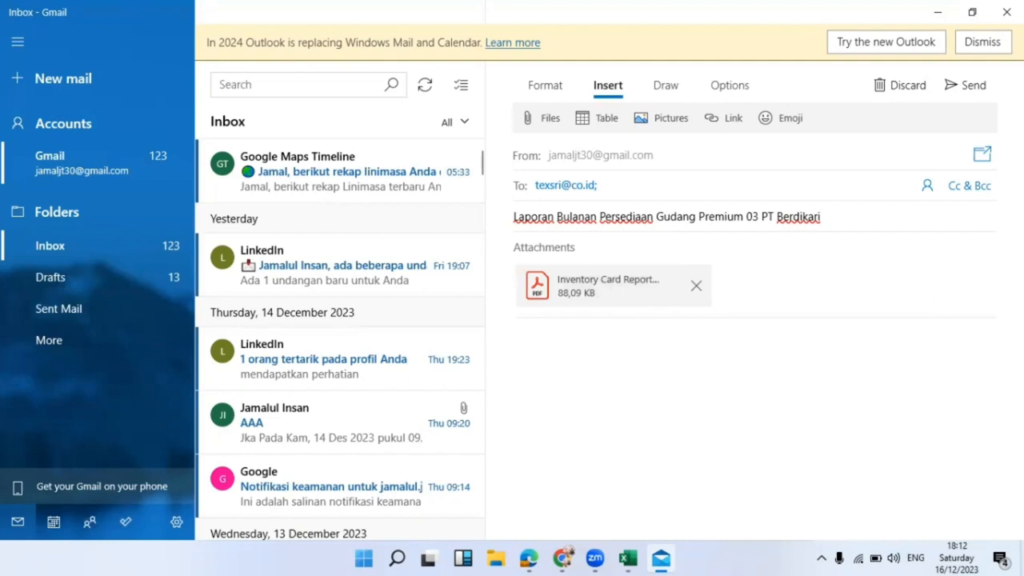
click(973, 82)
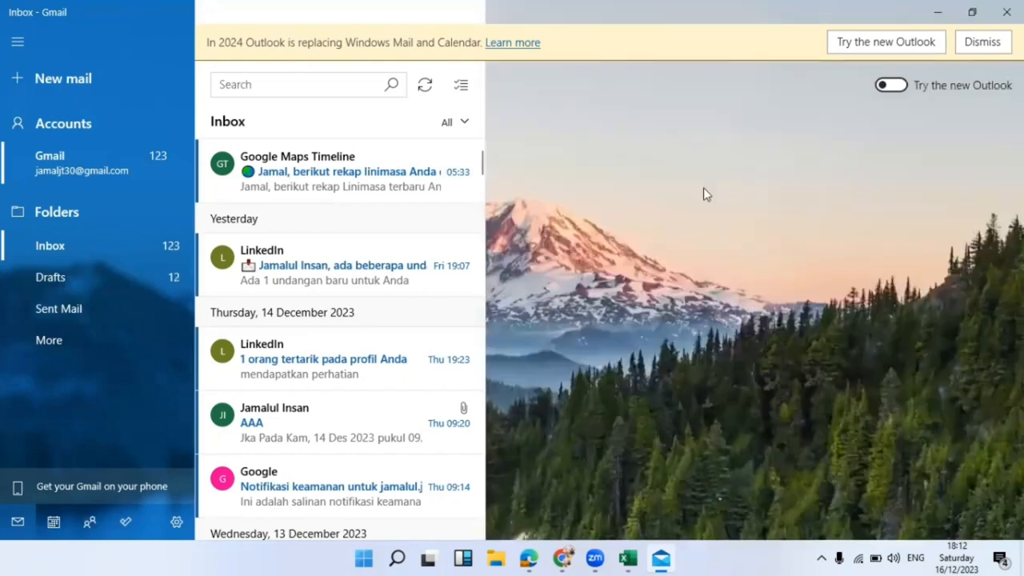
click(938, 12)
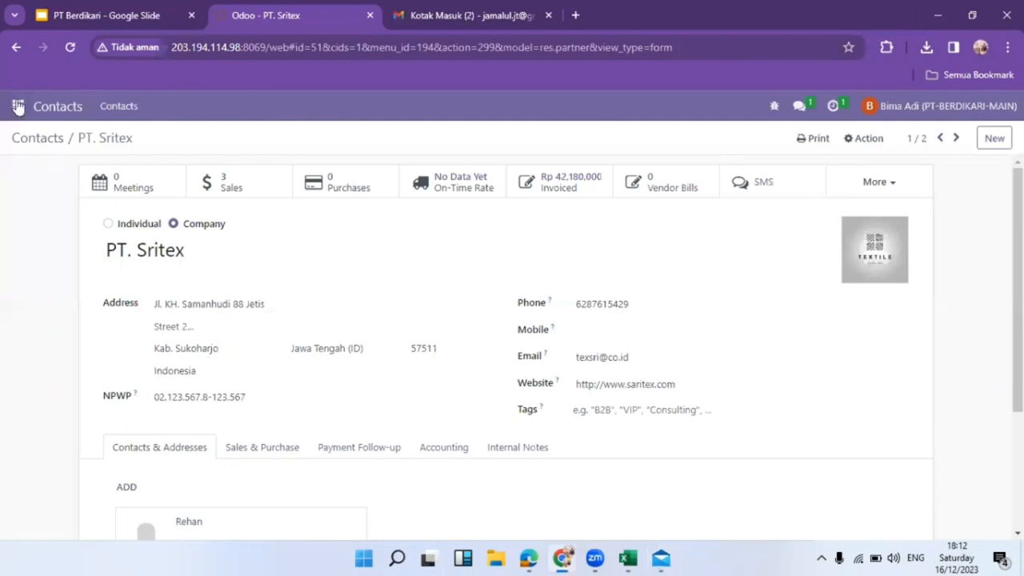
Leave the PT. Sritex contact and switch to the Discuss app from the apps menu.
click(18, 107)
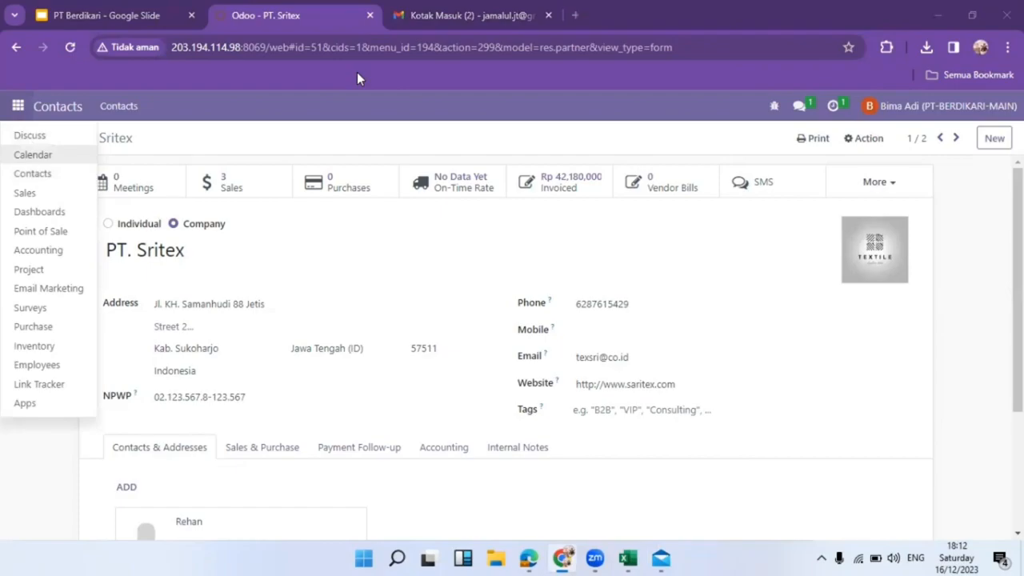
click(31, 136)
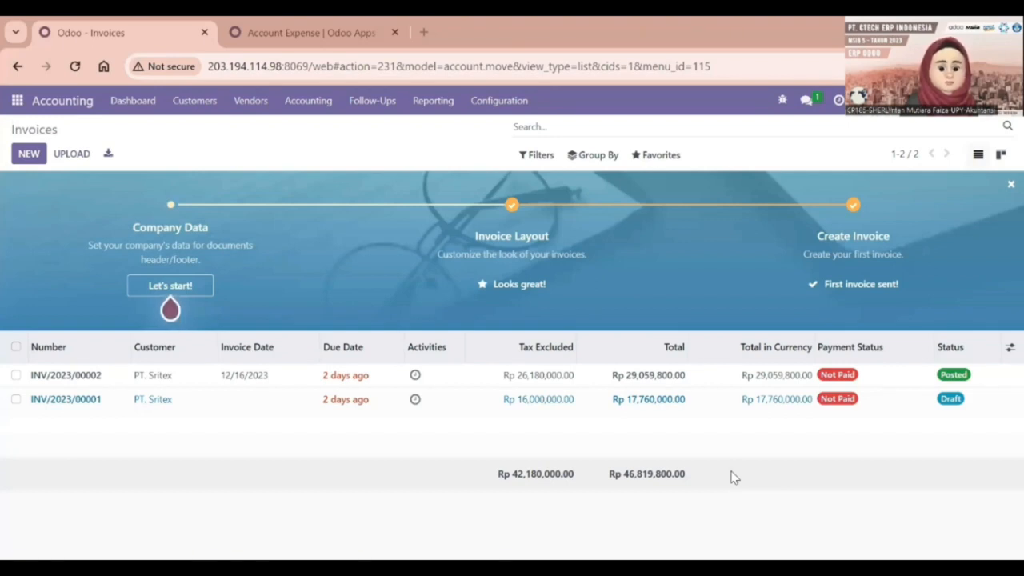
Post draft invoice INV/2023/00001 with invoice date 12/16/2023.
double_click(88, 399)
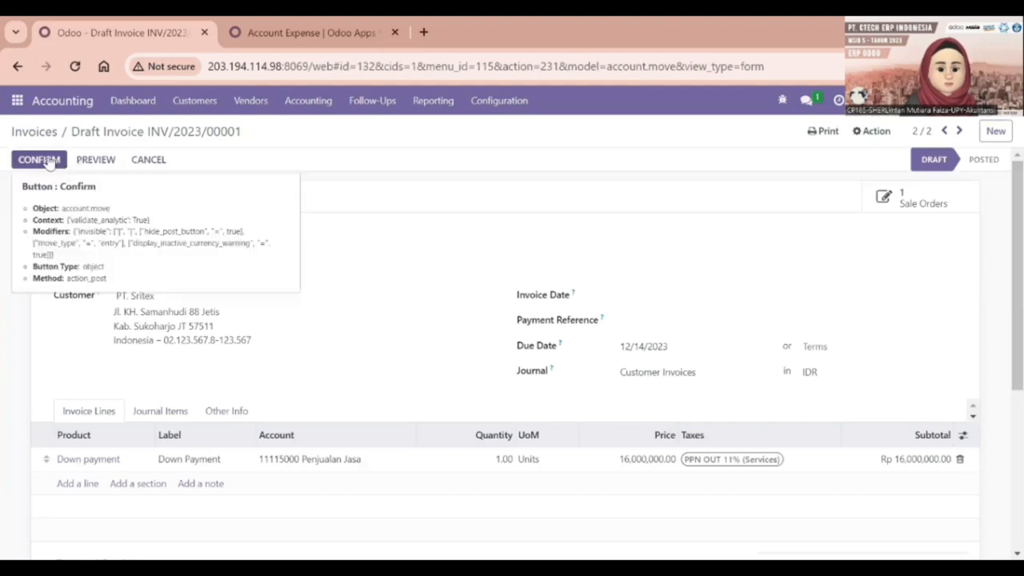
click(646, 300)
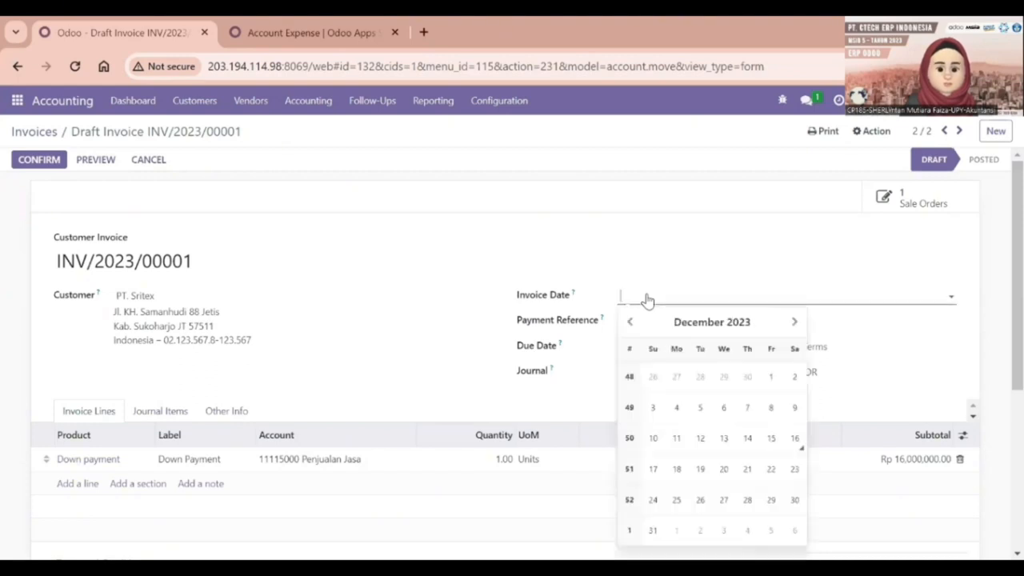
click(792, 437)
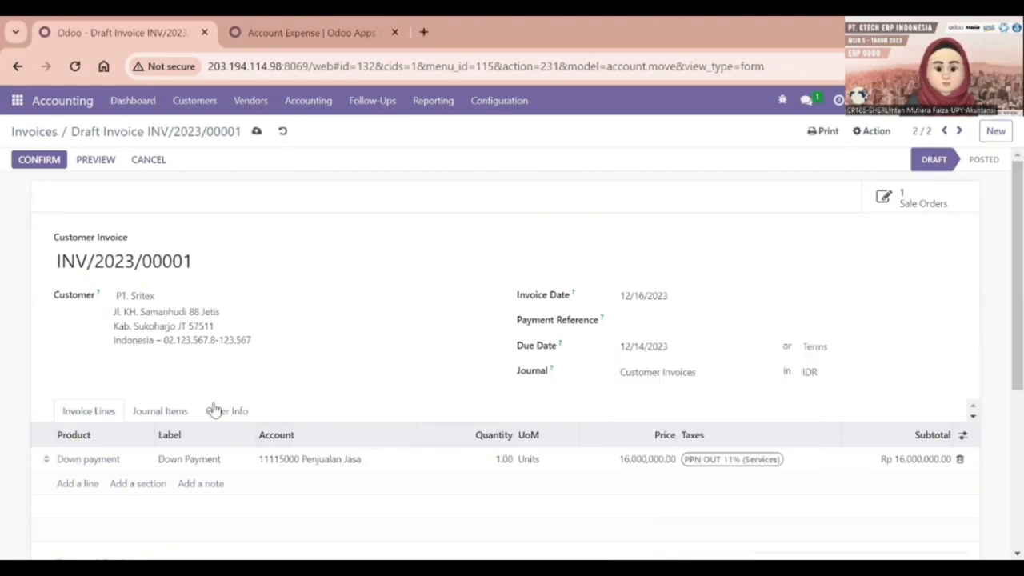
click(39, 160)
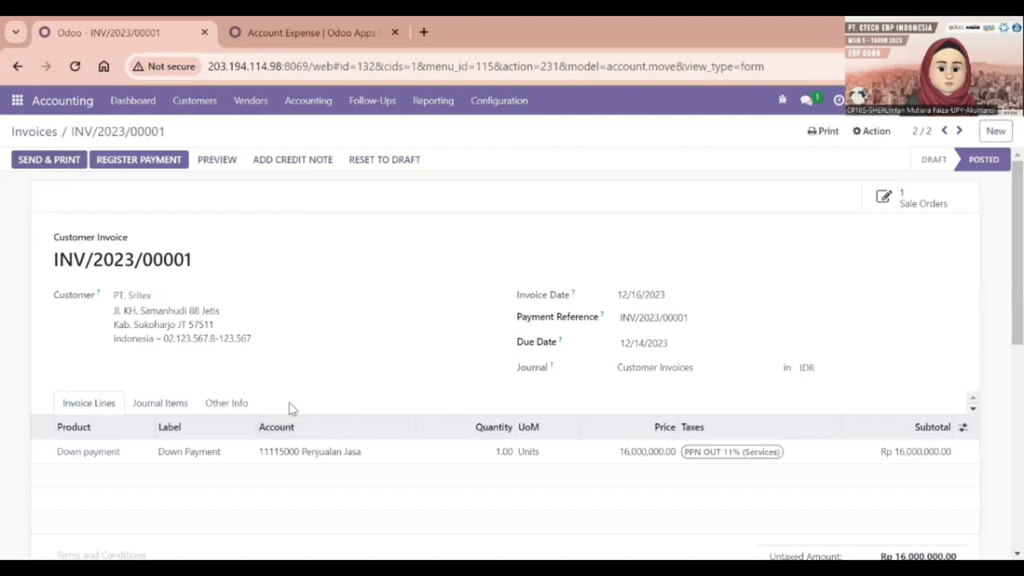
scroll(237, 434, down, 2)
scroll(210, 325, up, 1)
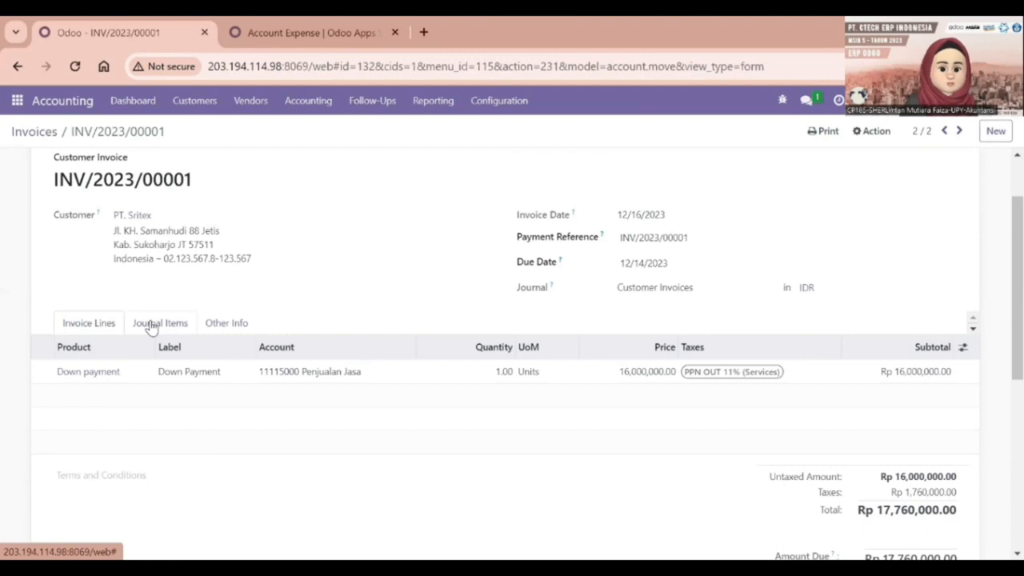
Review the invoice's journal items showing Rp 17,760,000.00 receivable.
click(152, 324)
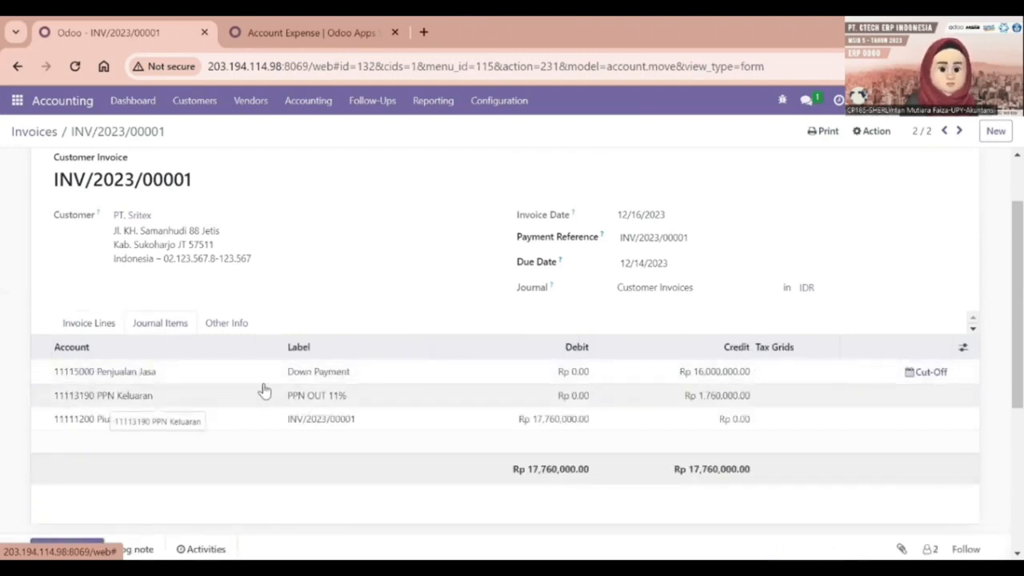
scroll(503, 377, up, 1)
scroll(480, 377, down, 2)
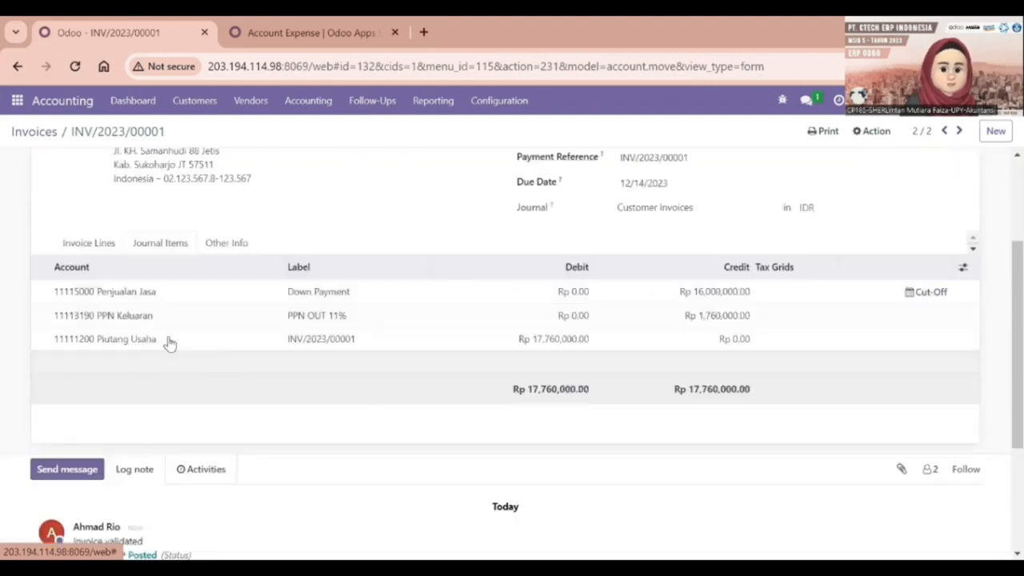
scroll(162, 343, up, 2)
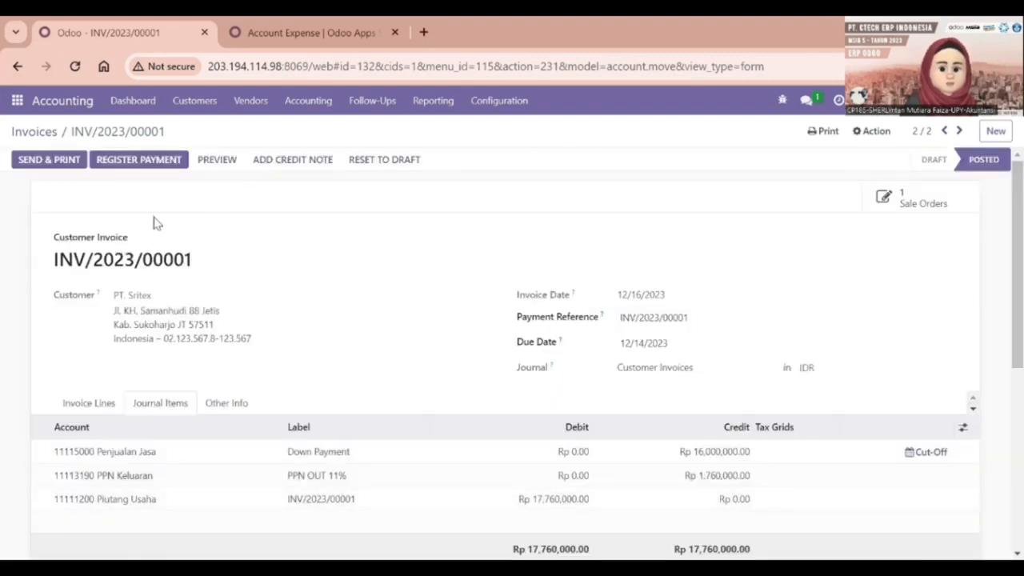
Register a Rp 17,760,000.00 Bank payment for INV/2023/00001.
click(156, 160)
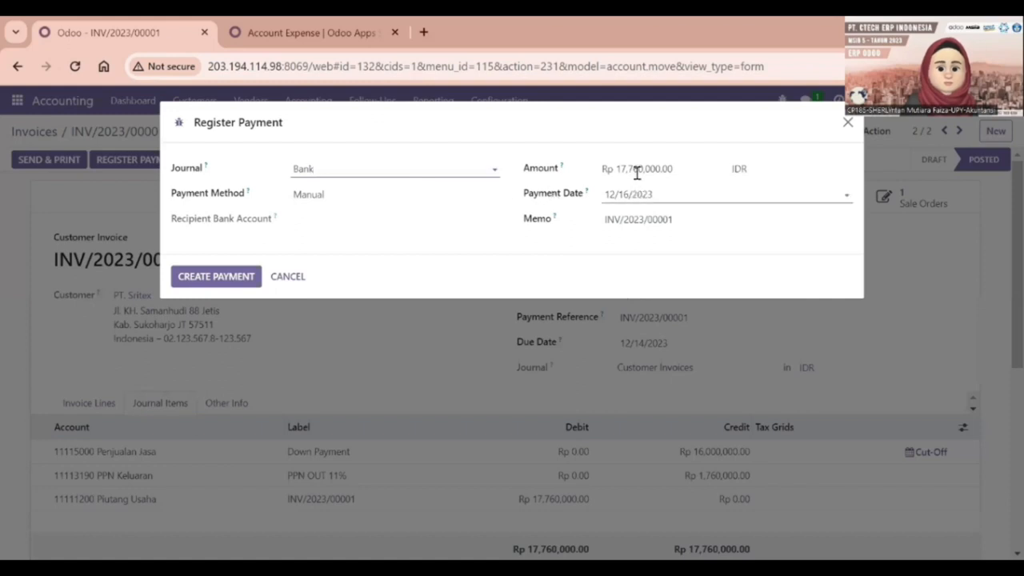
click(214, 278)
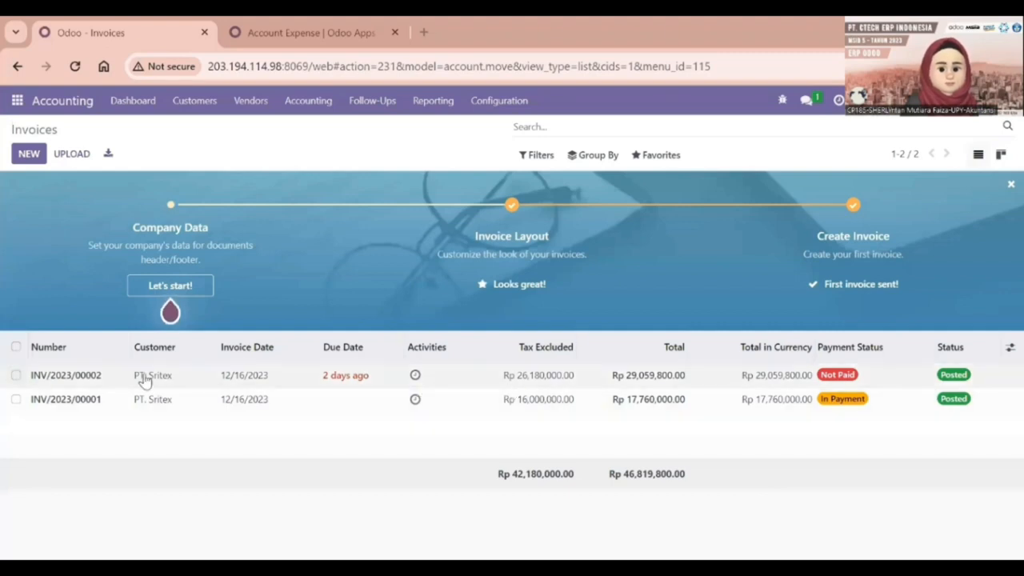
Open INV/2023/00002 and register its Rp 29,059,800.00 bank payment.
click(100, 379)
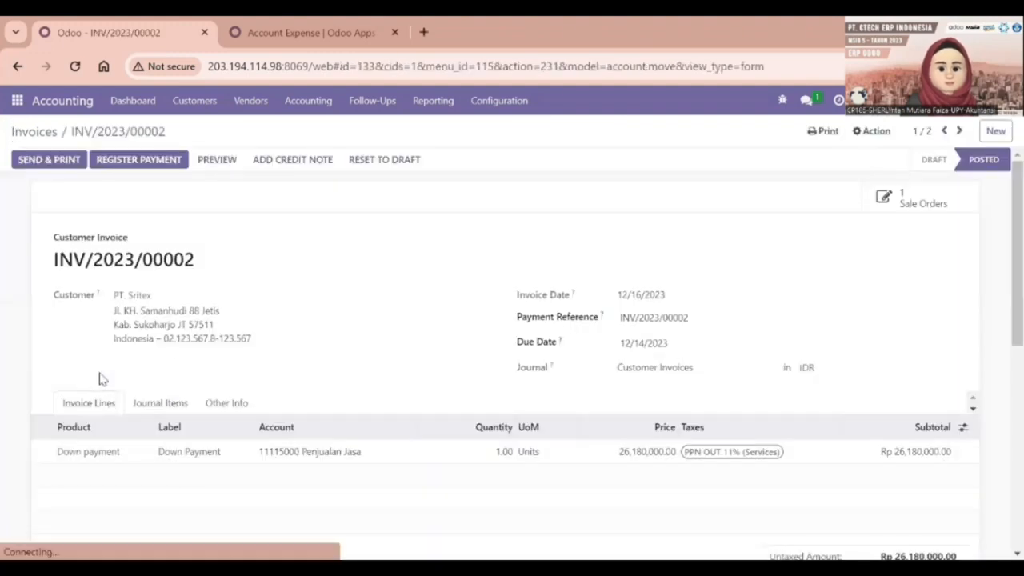
click(126, 162)
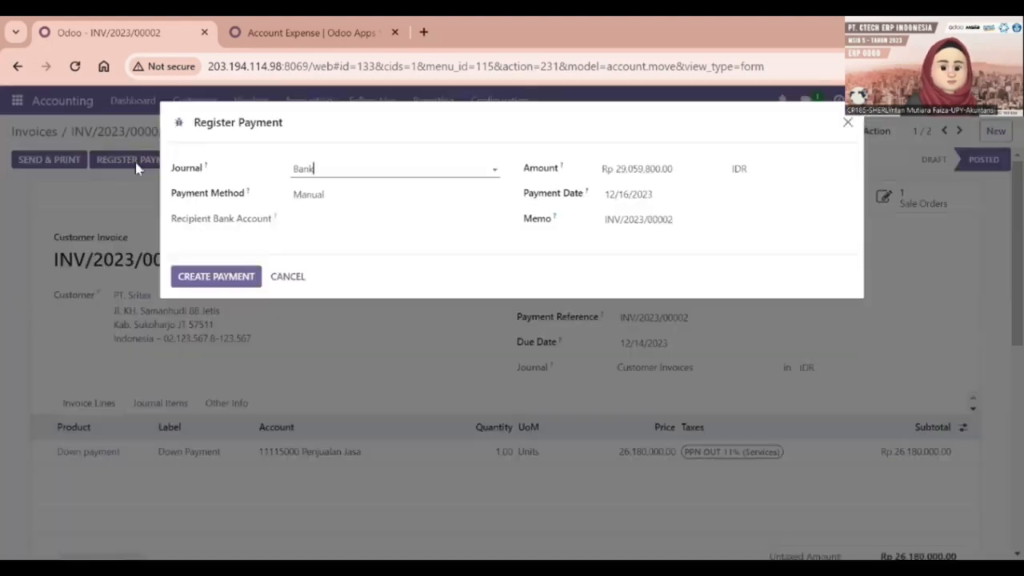
click(214, 278)
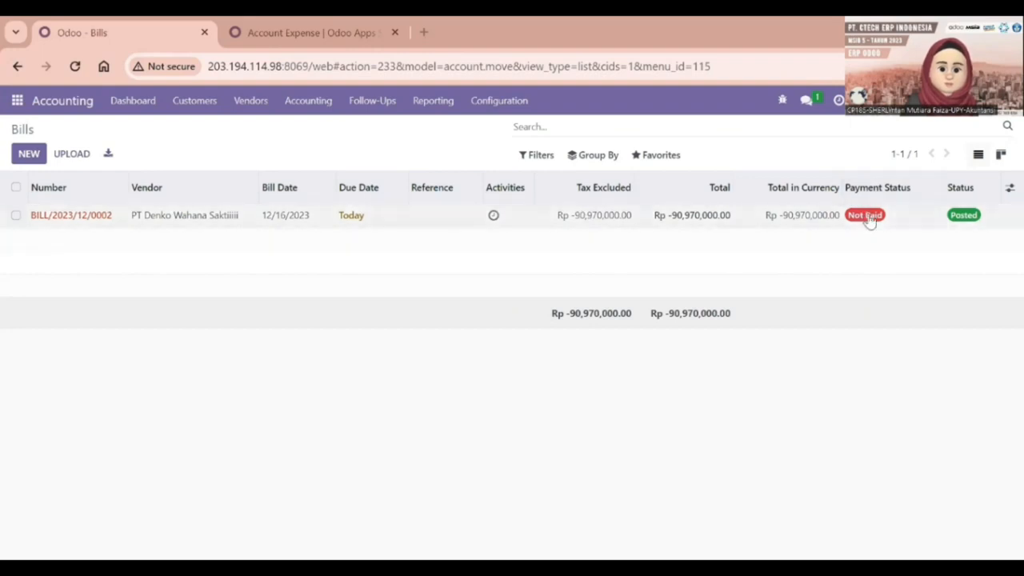
Pay vendor bill BILL/2023/12/0002 with a Rp 90,970,000.00 bank payment, then return to Bills.
double_click(96, 215)
click(96, 217)
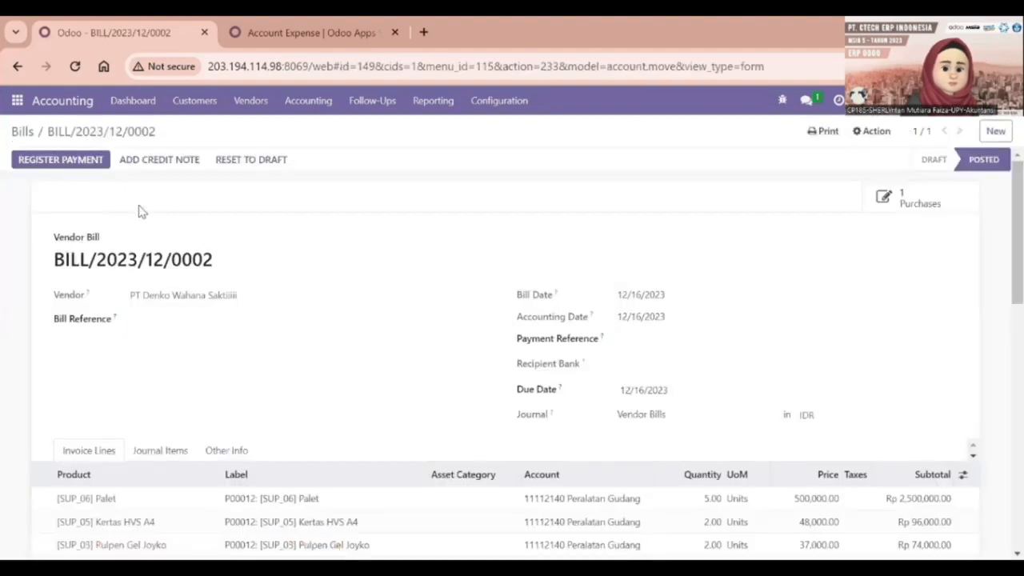
click(84, 160)
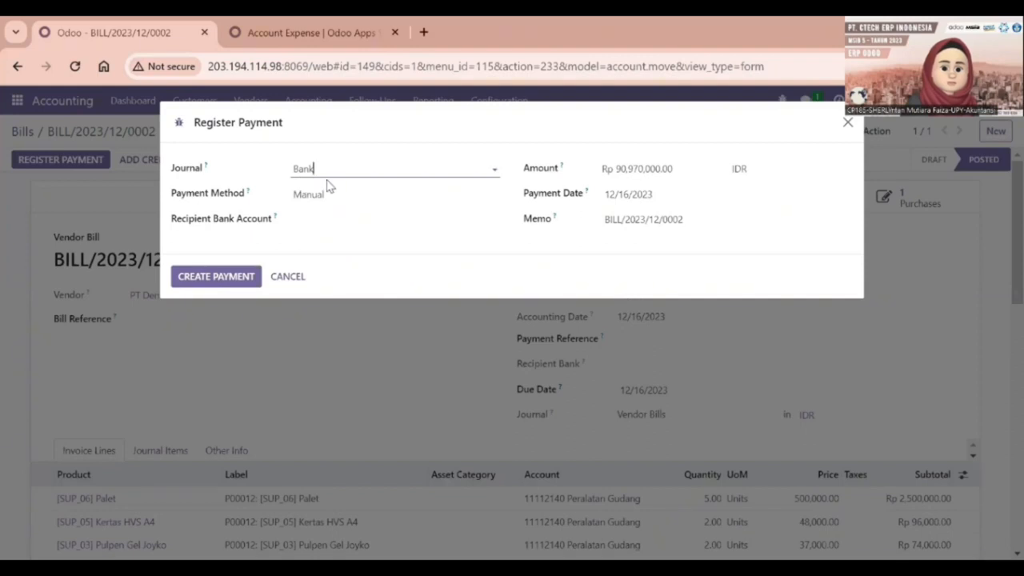
click(244, 278)
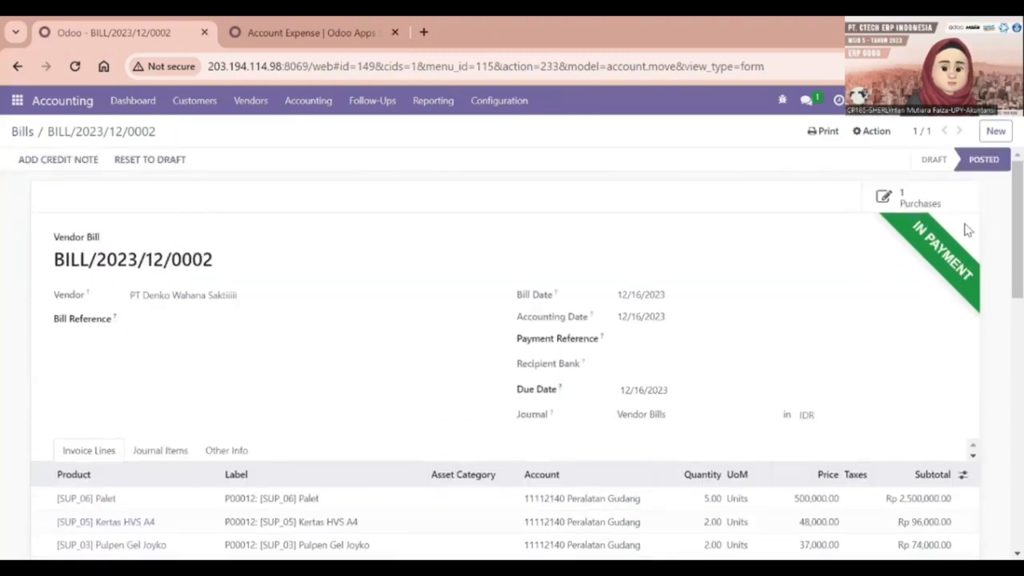
click(24, 132)
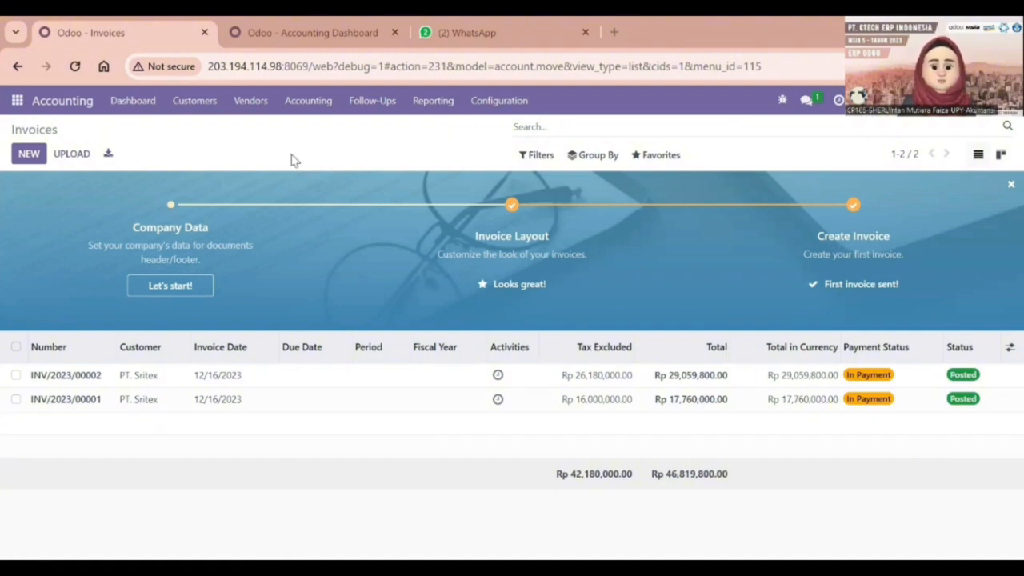
In Bank Mandiri's transactions, add a 12/17/2023 Rp 17,760,000.00 statement line for INV/2023/00001.
click(296, 22)
scroll(658, 375, down, 2)
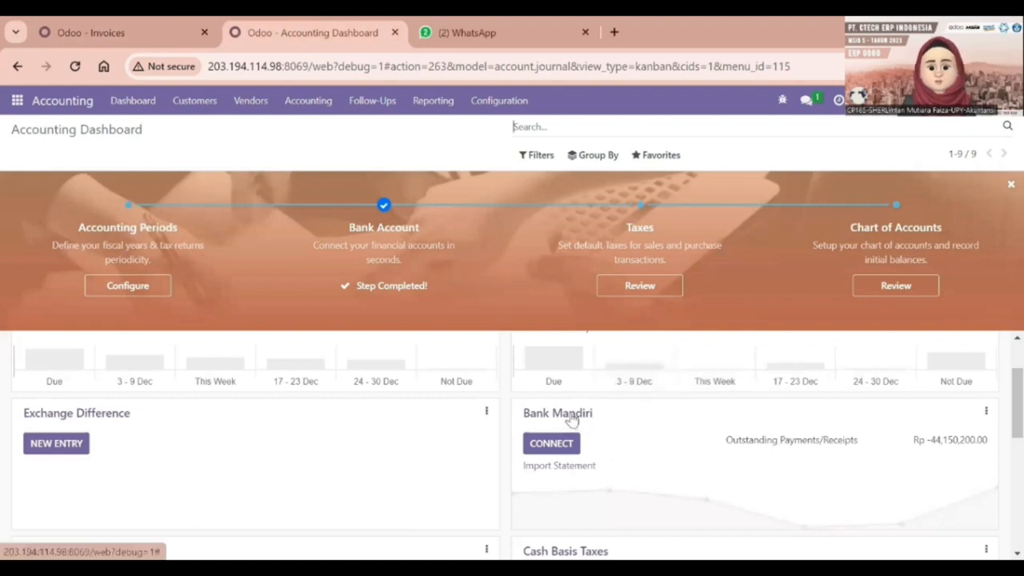
click(987, 413)
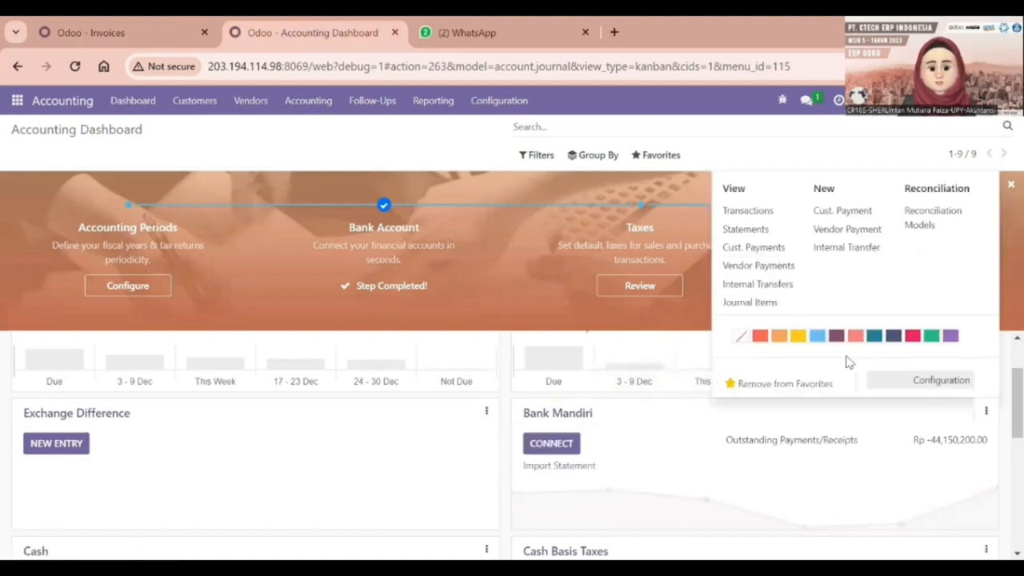
click(754, 213)
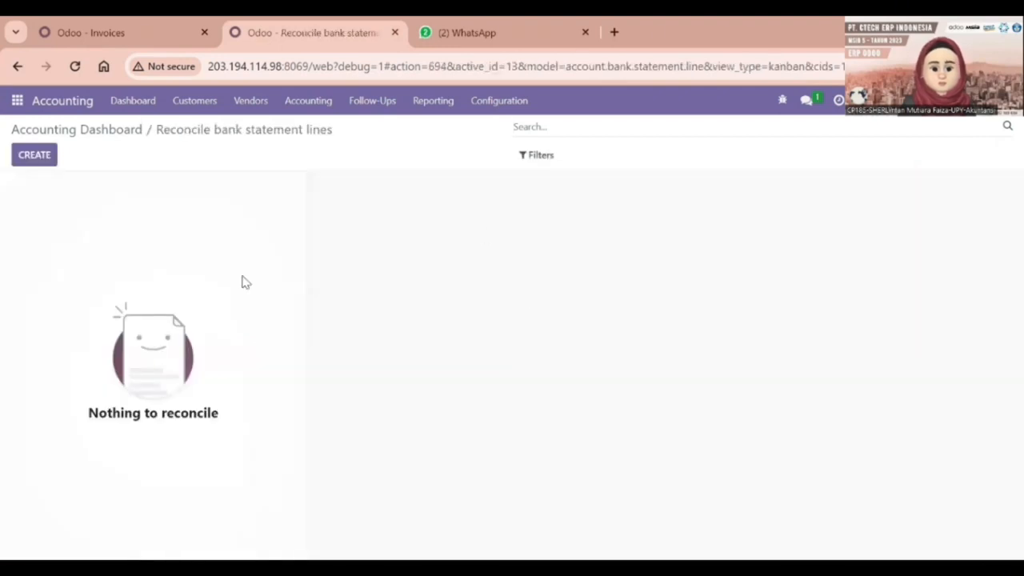
click(34, 157)
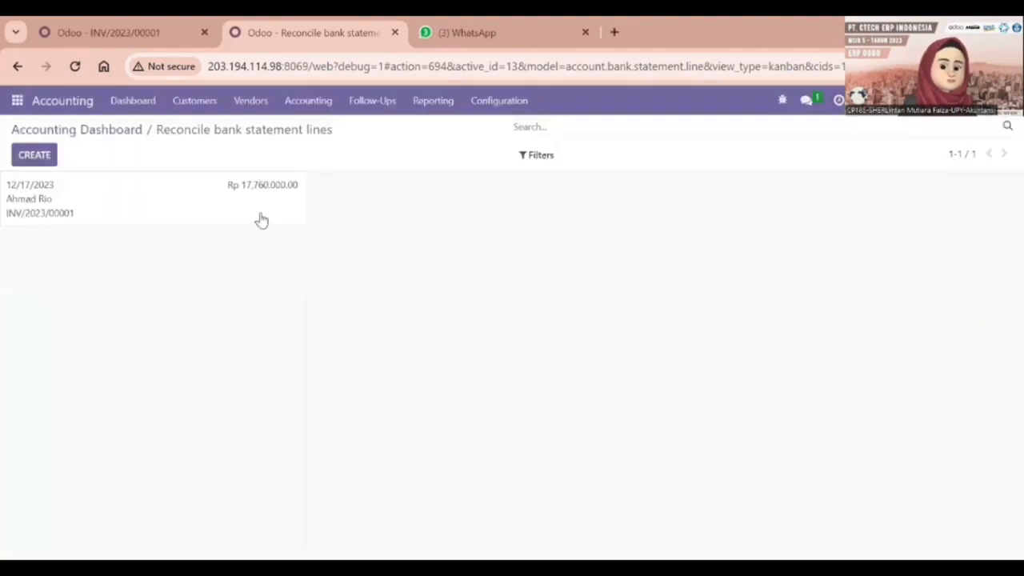
On the INV/2023/00001 line, replace the Bank Suspense counterpart account after checking the invoice's journal items.
double_click(250, 192)
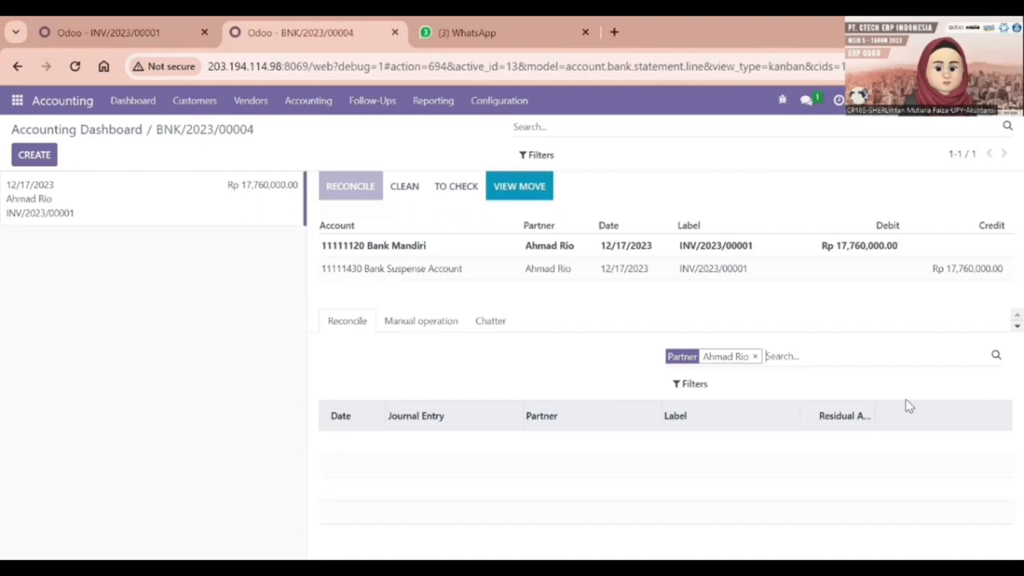
click(754, 356)
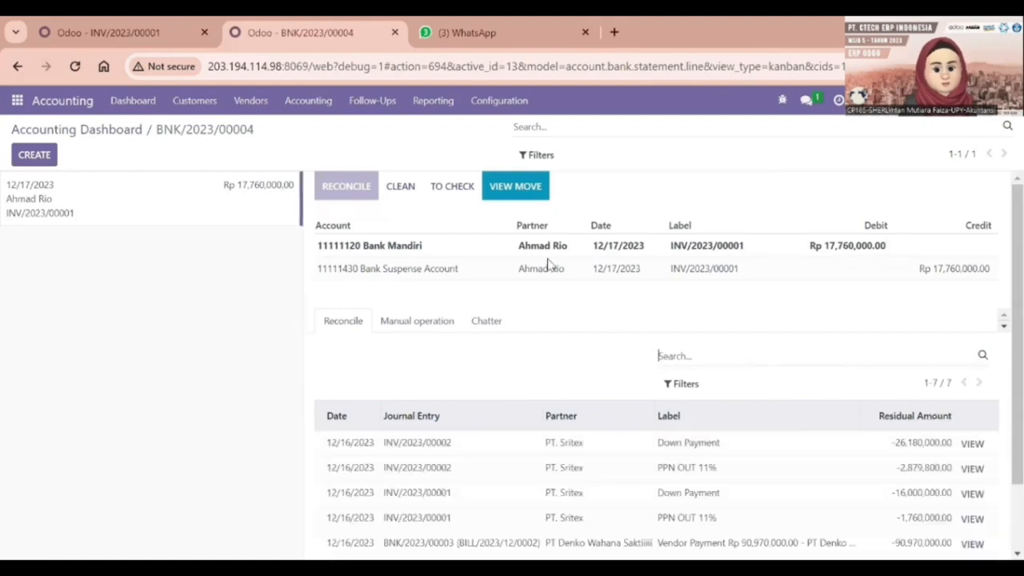
click(481, 271)
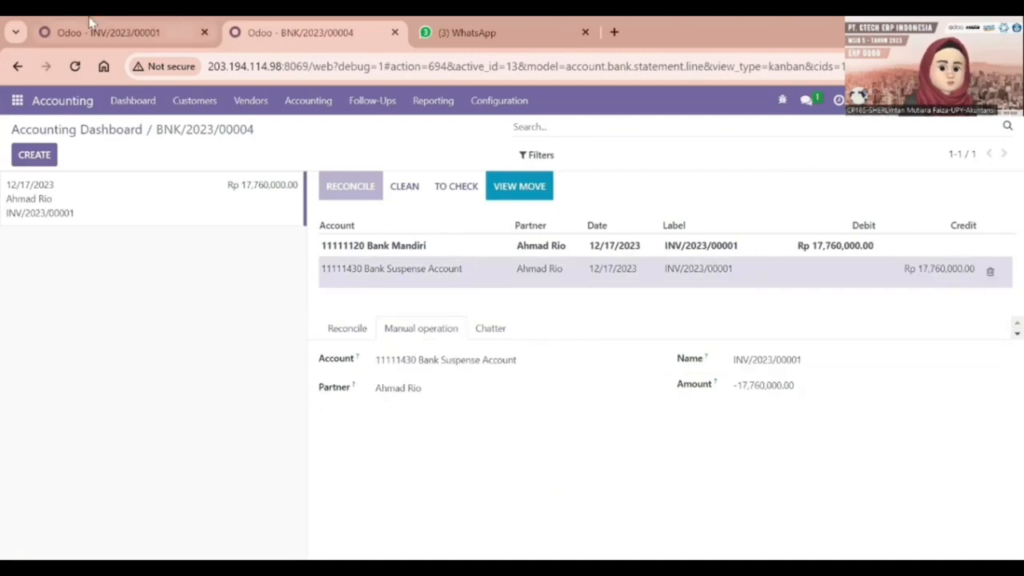
click(90, 24)
scroll(260, 334, up, 1)
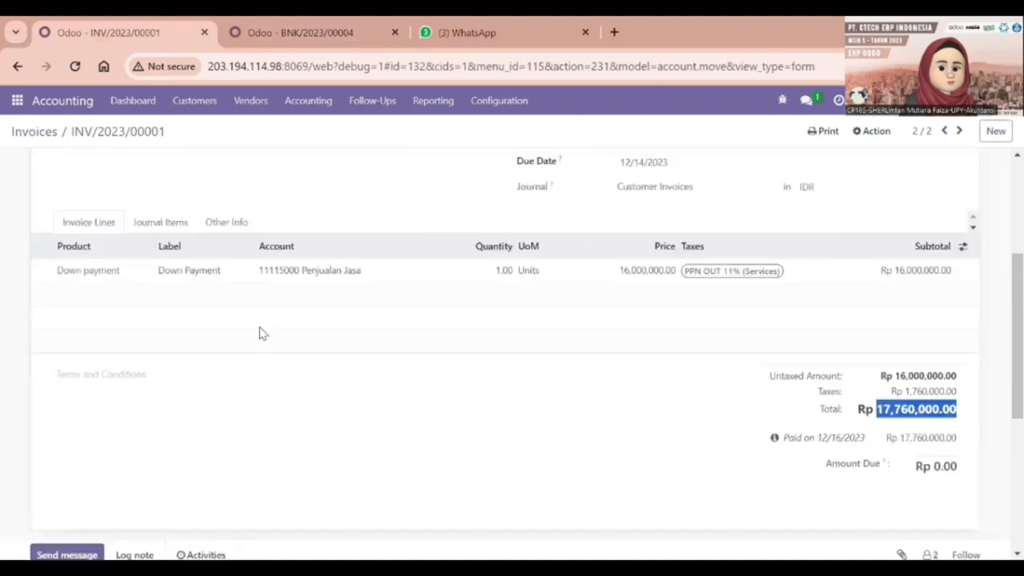
click(160, 225)
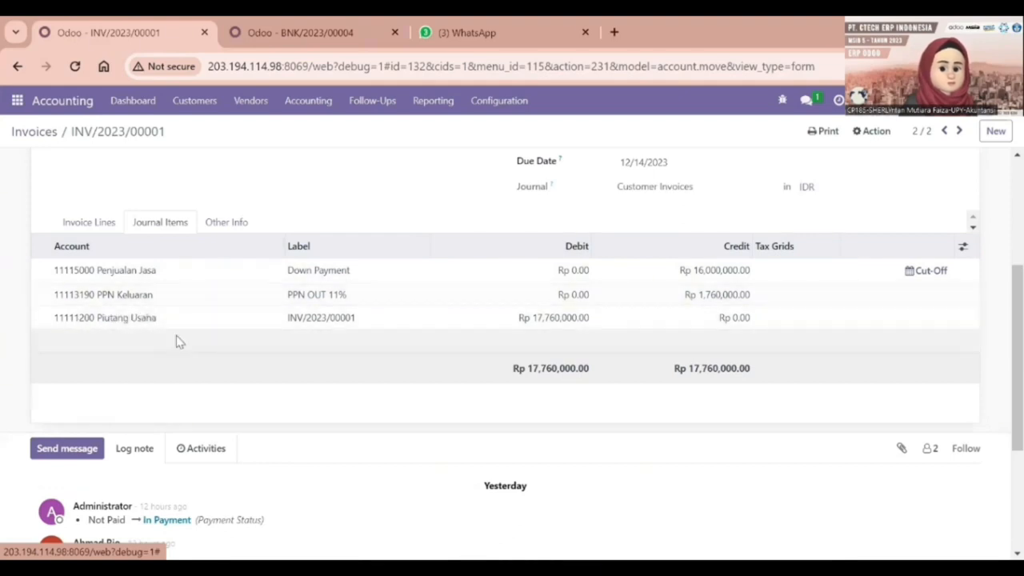
click(313, 24)
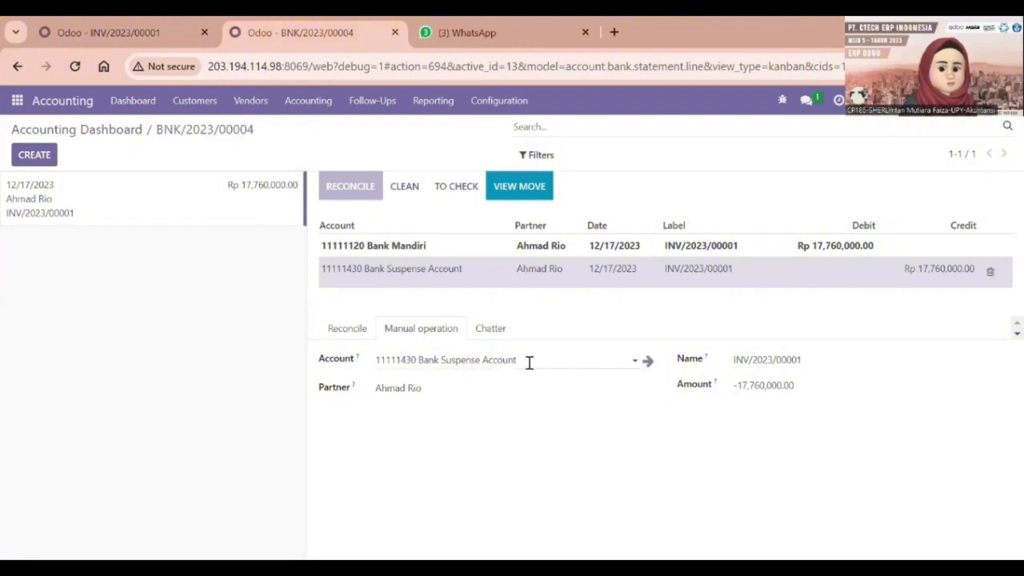
drag(518, 360, 384, 377)
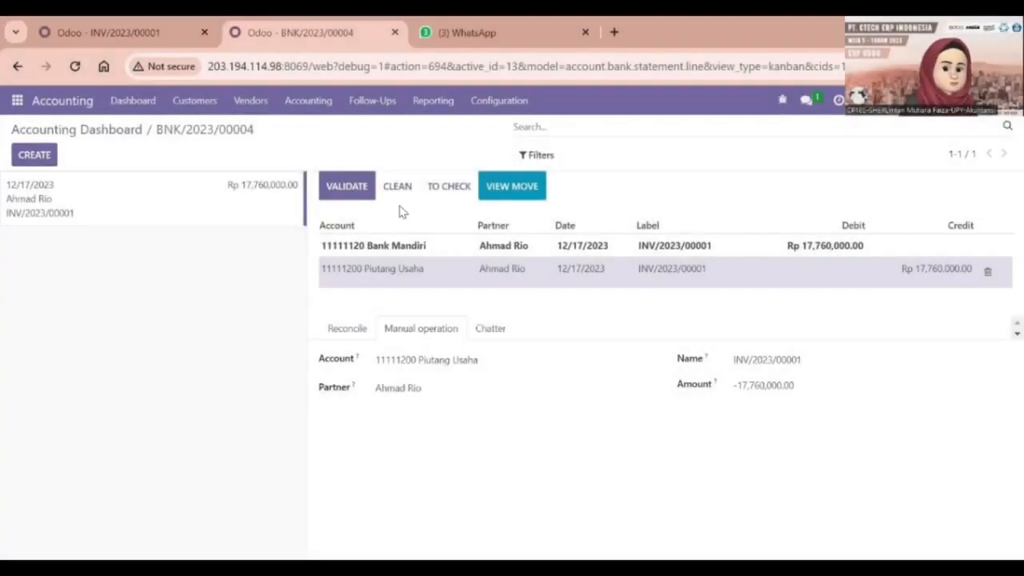
Validate the INV/2023/00001 statement line, then open invoice INV/2023/00002's journal items.
click(358, 186)
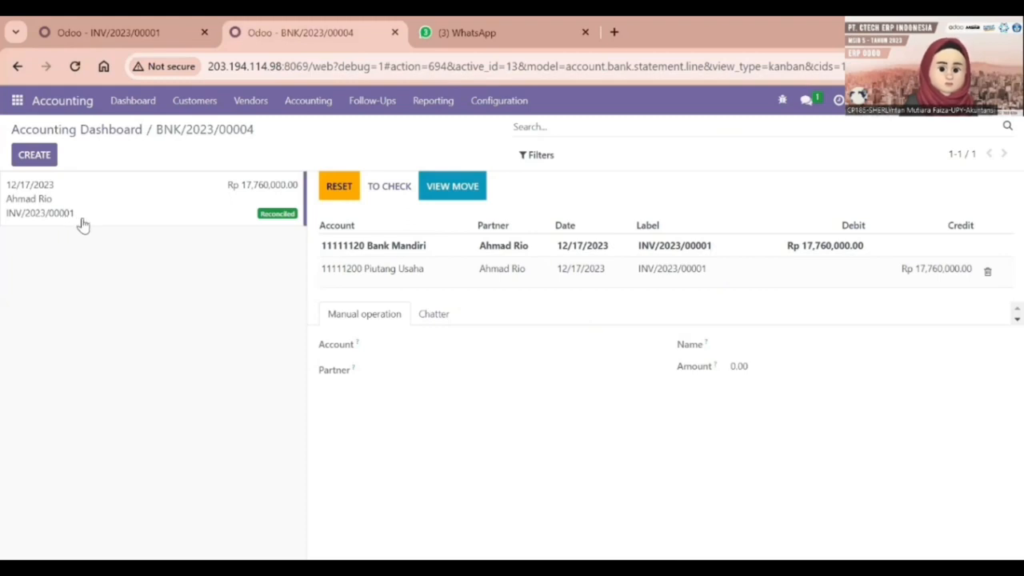
click(157, 28)
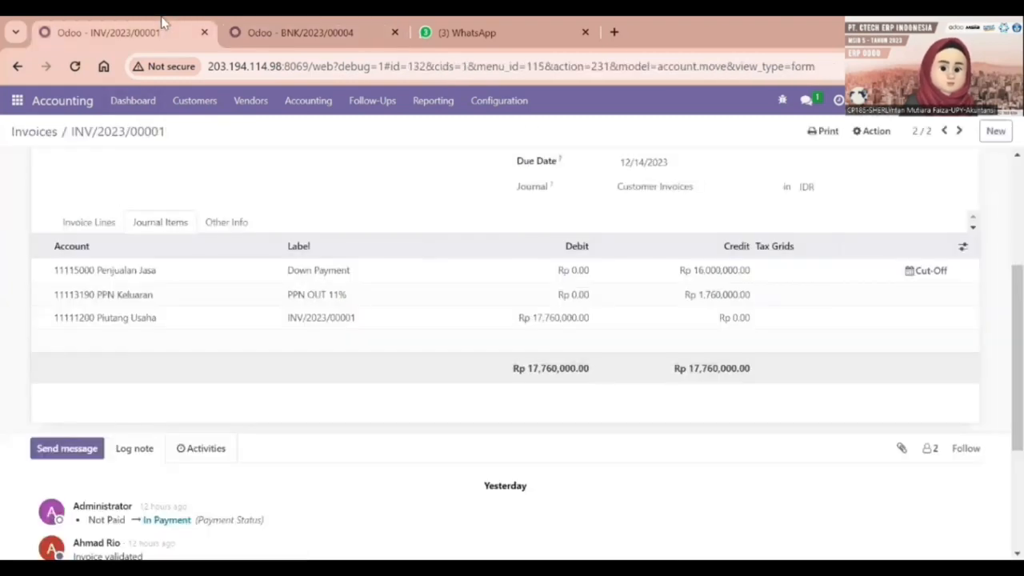
click(33, 133)
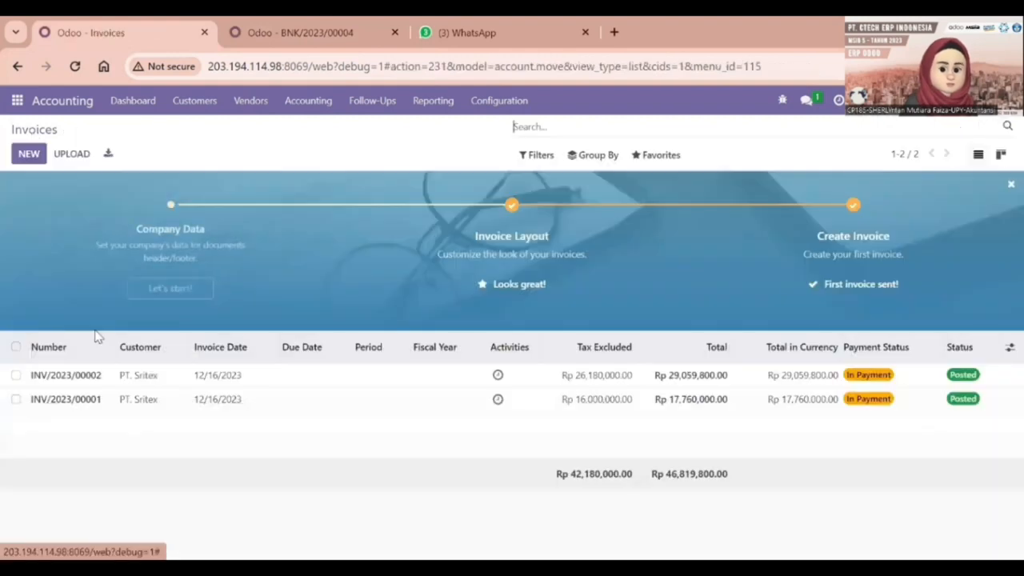
click(93, 381)
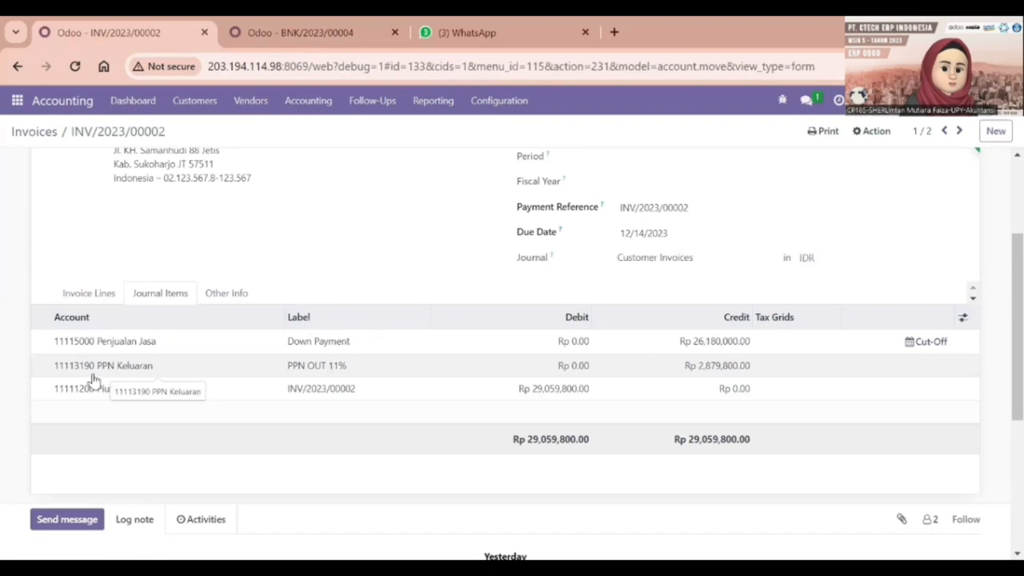
Create and save a Rp 29,059,800.00 statement line for INV/2023/00002.
click(311, 24)
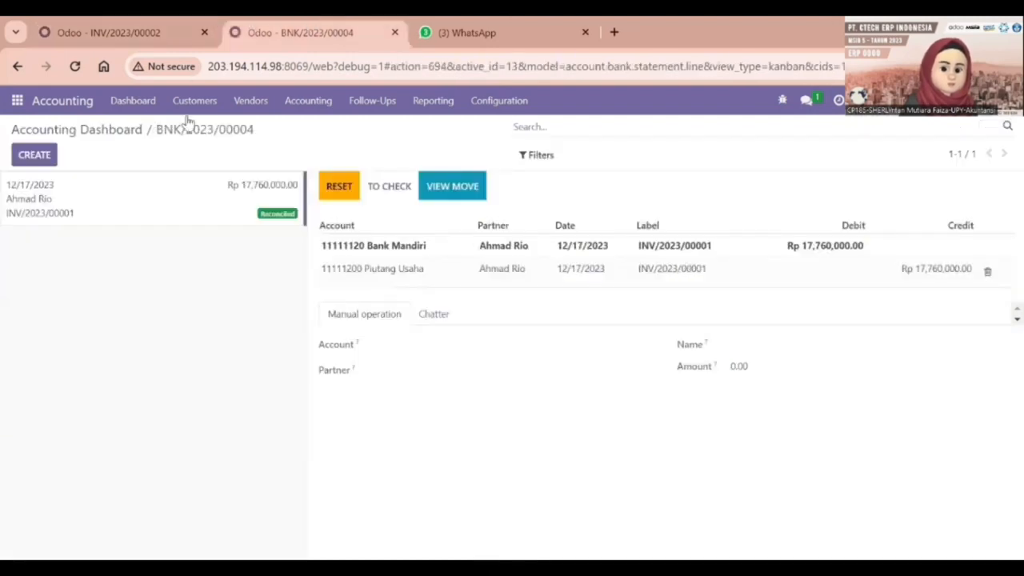
click(35, 155)
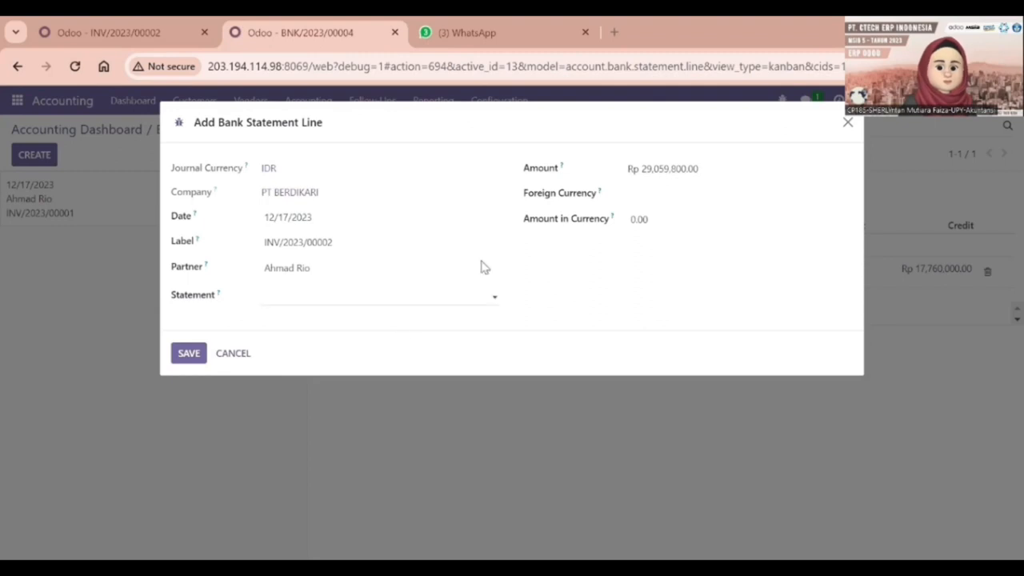
click(186, 355)
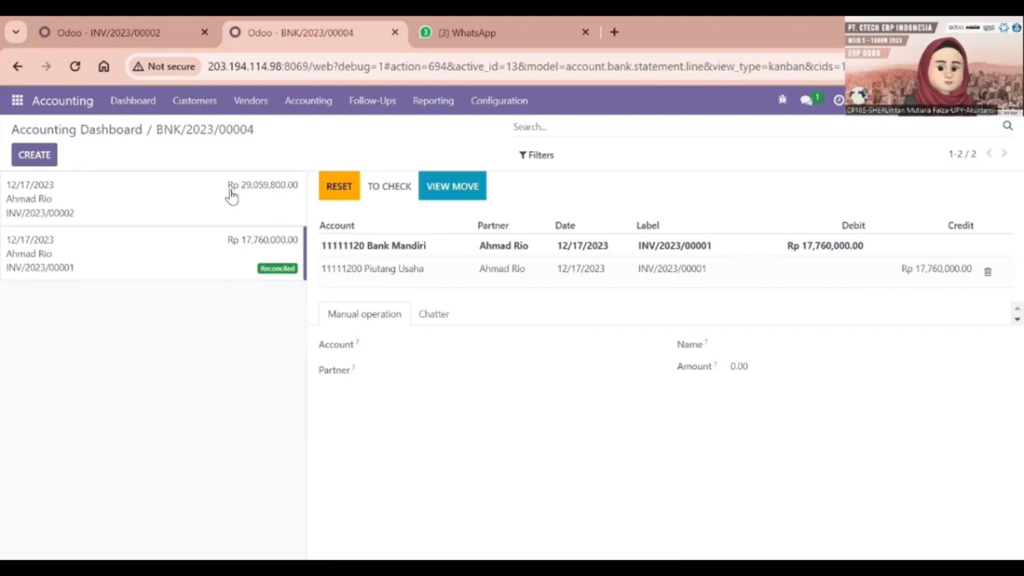
click(230, 196)
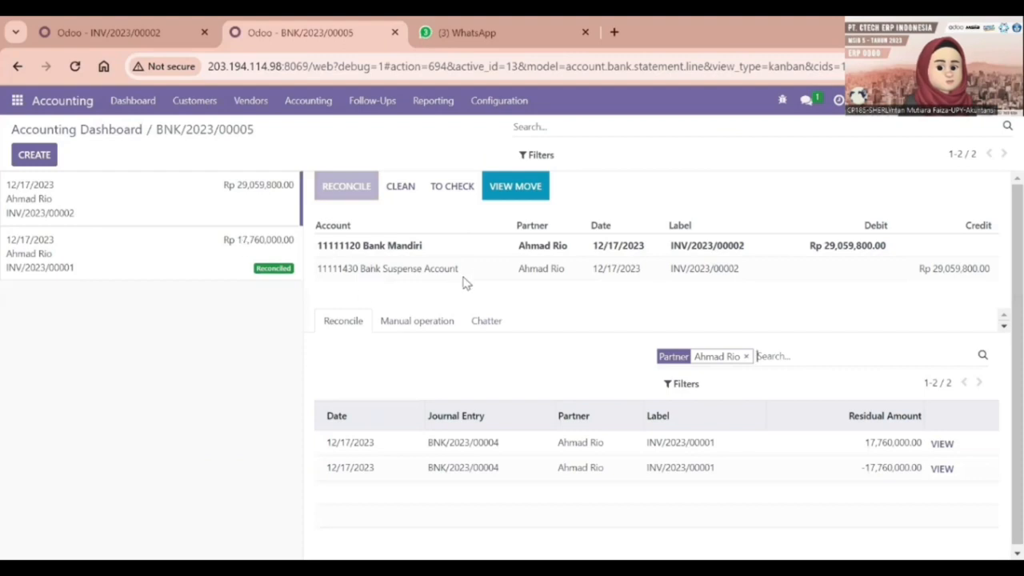
Set its suspense counterpart to 11111200 Piutang Usaha and validate the reconciliation.
click(847, 272)
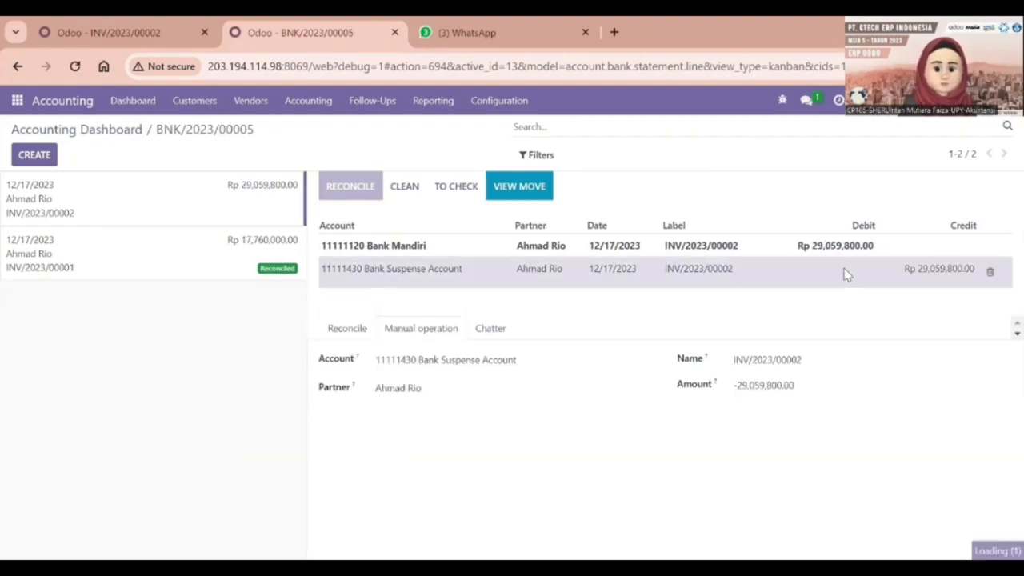
click(502, 360)
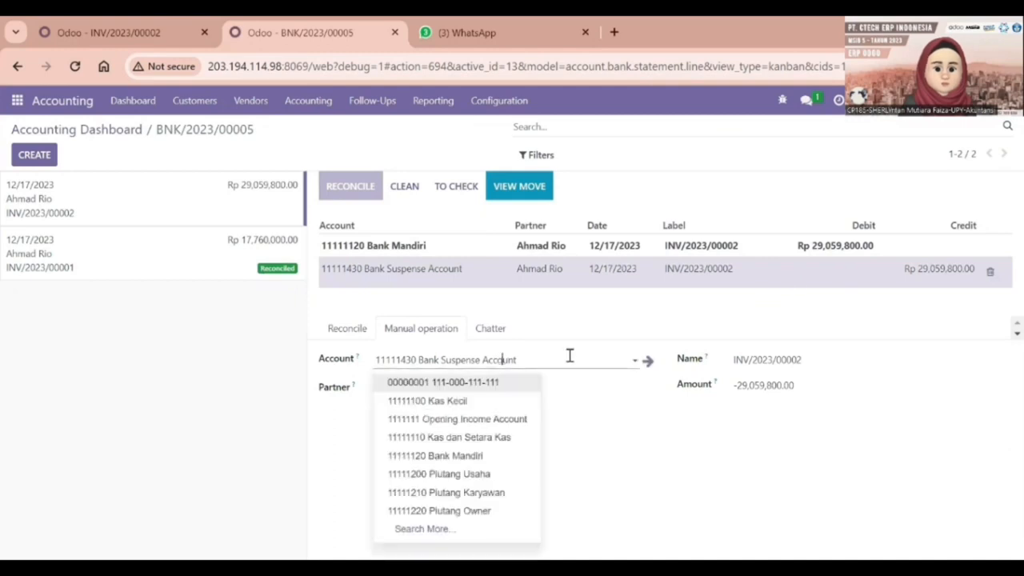
drag(568, 355, 367, 361)
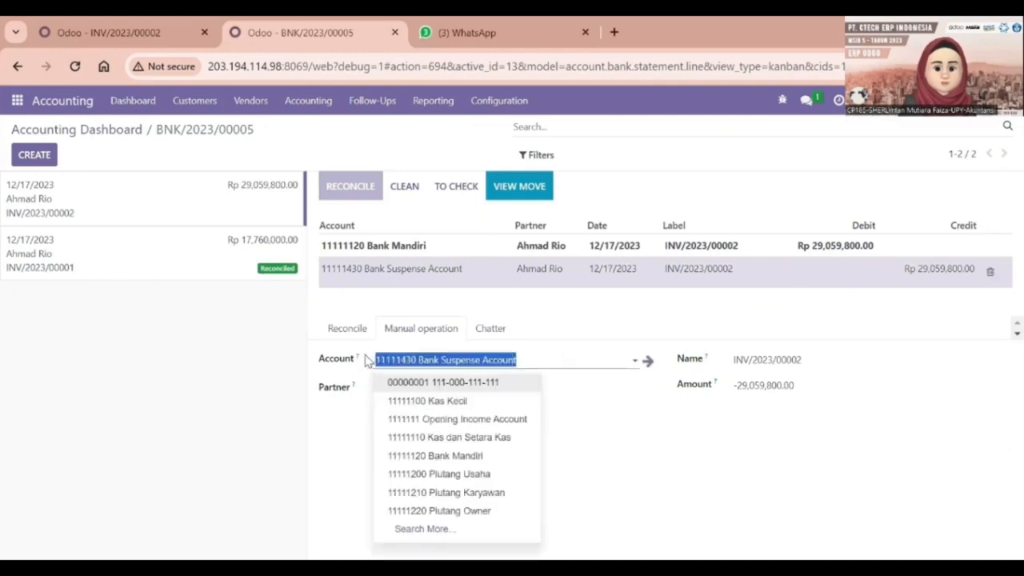
text(p)
click(432, 169)
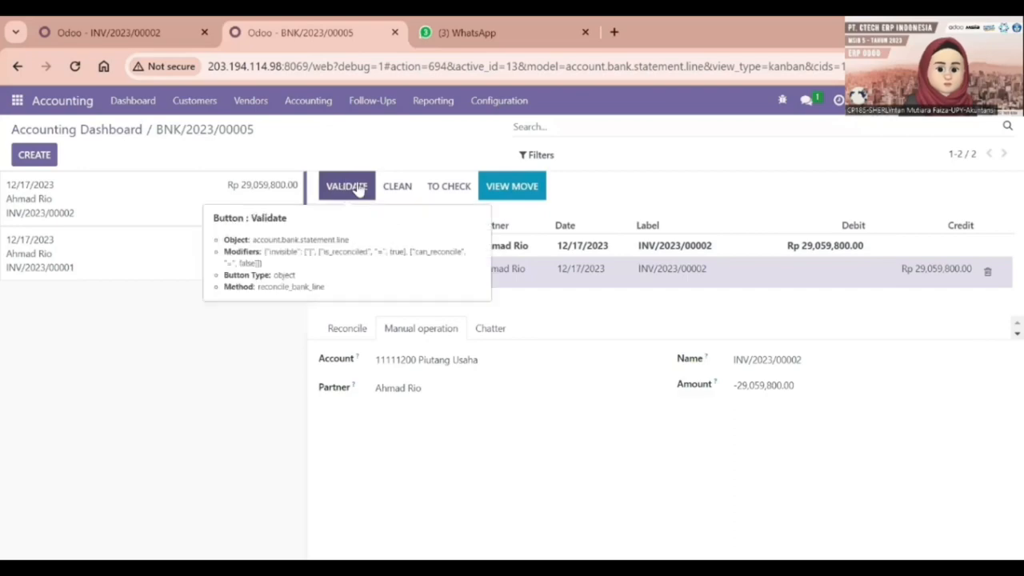
click(358, 188)
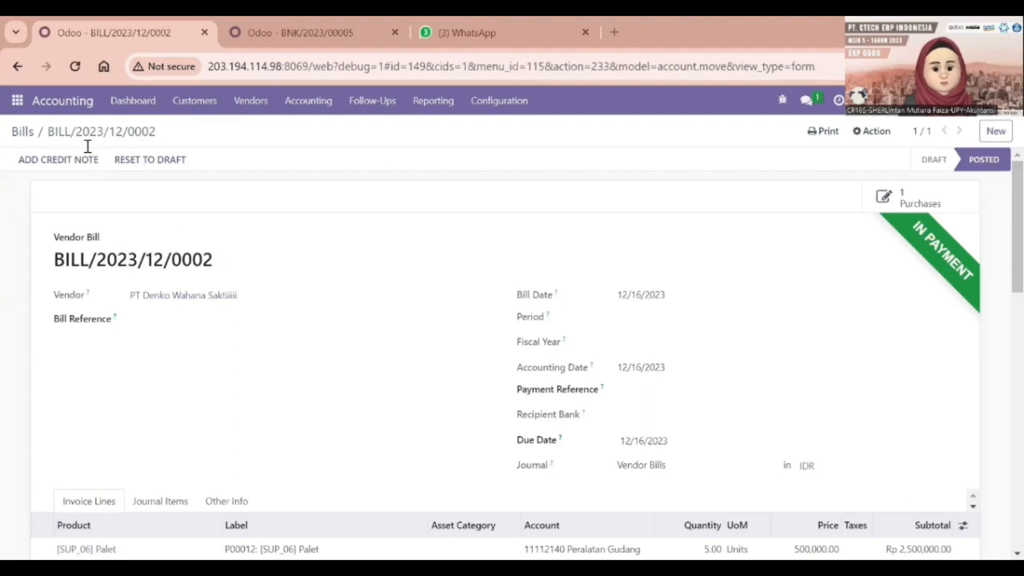
Review vendor bill BILL/2023/12/0002's lines, then return to the BNK bank statement lines.
scroll(462, 340, down, 5)
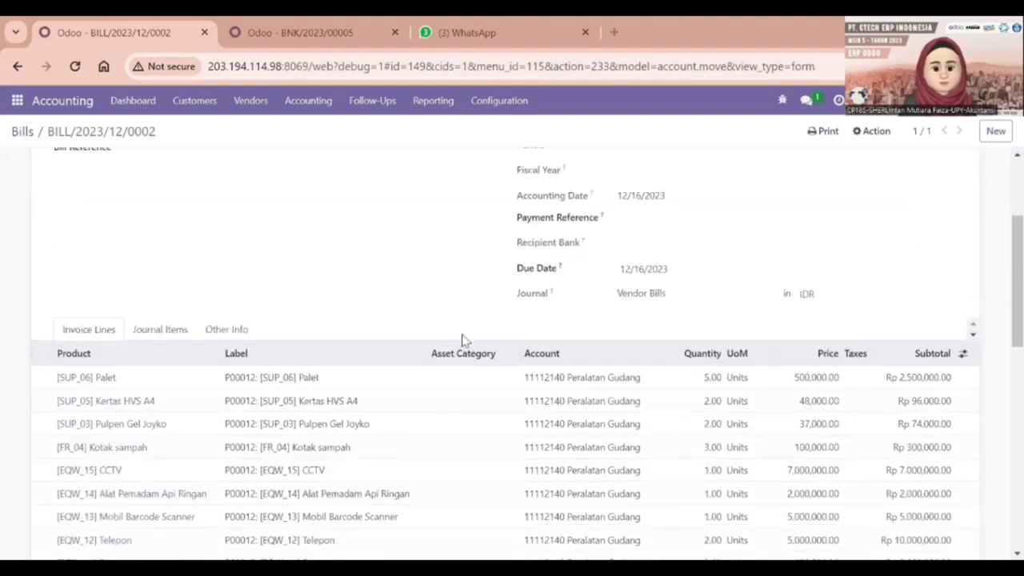
scroll(461, 340, down, 2)
scroll(462, 340, up, 5)
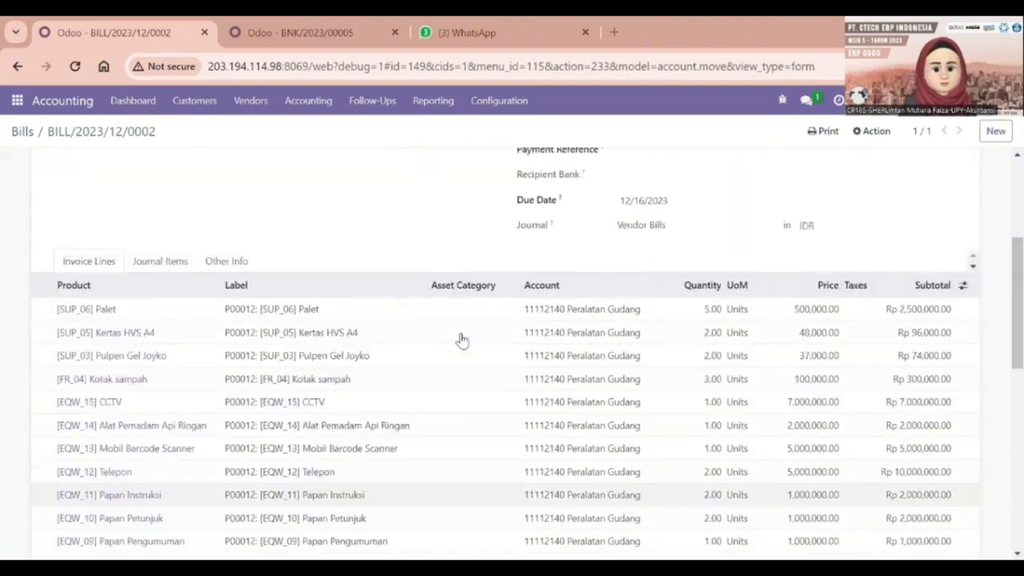
scroll(462, 339, up, 2)
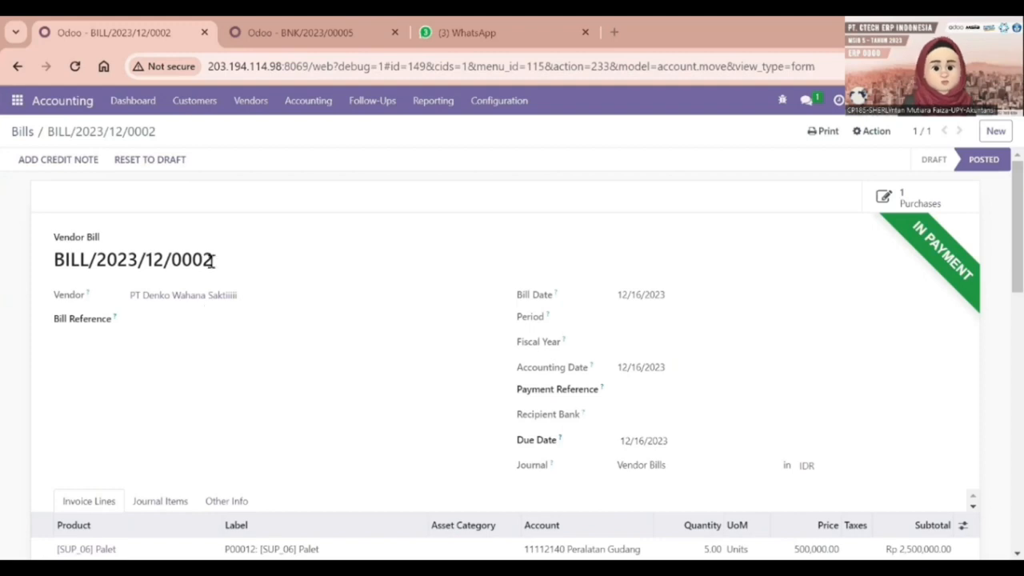
mouse_move(285, 24)
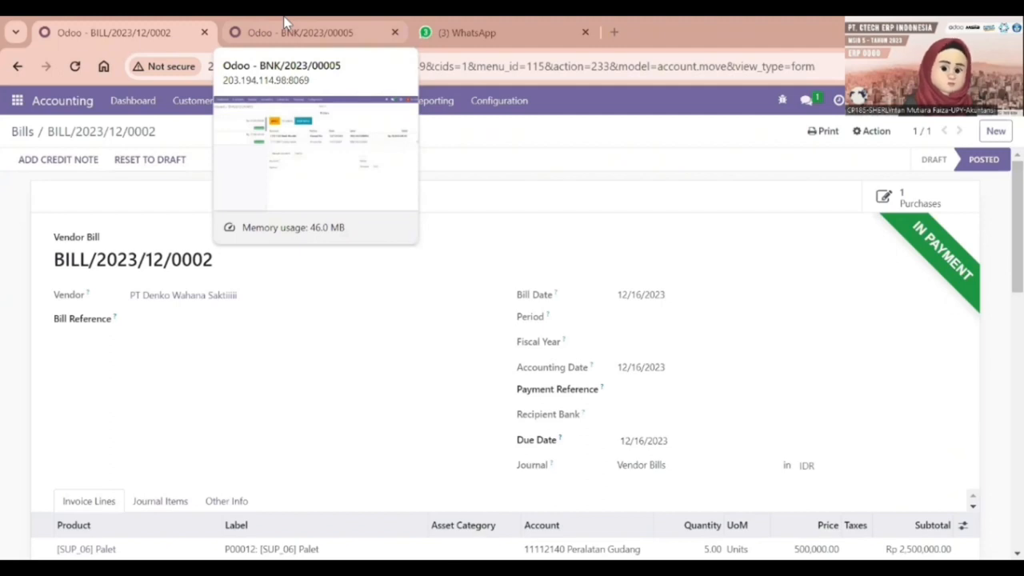
click(286, 24)
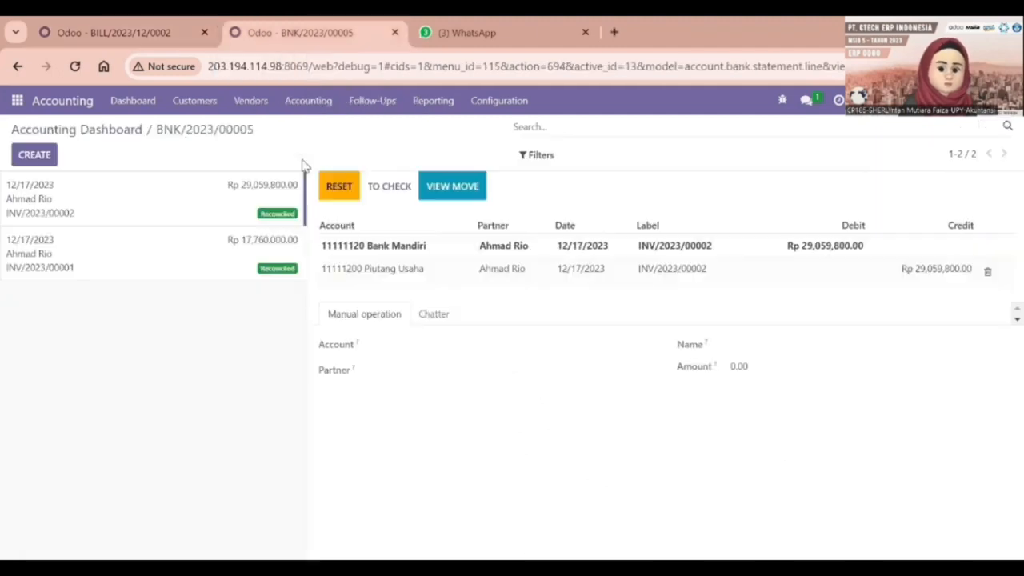
Add a 12/17/2023 statement line labelled BILL/2023/12/0002 with amount -90,970,000.00.
click(35, 156)
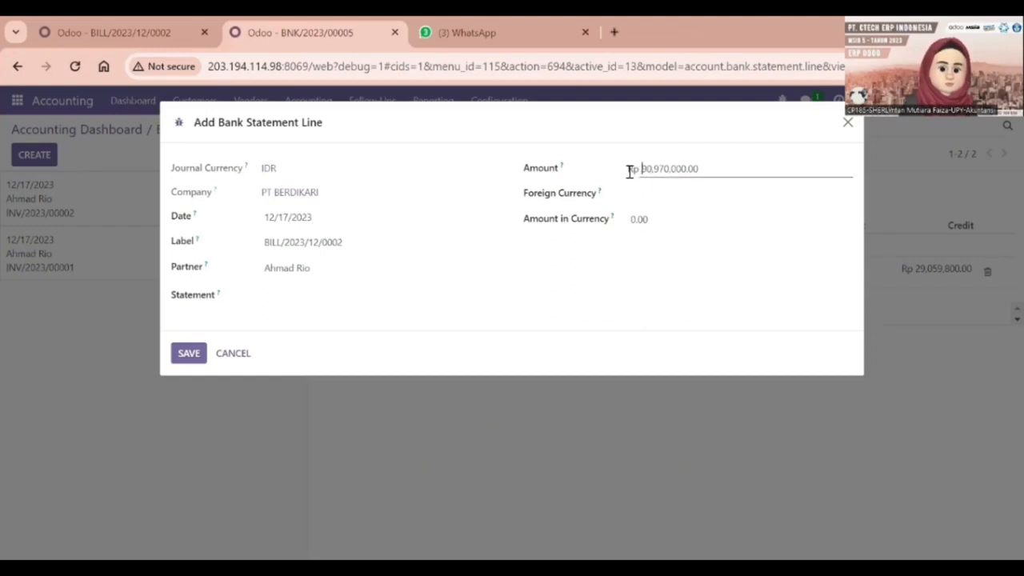
text(-)
key(BackSpace)
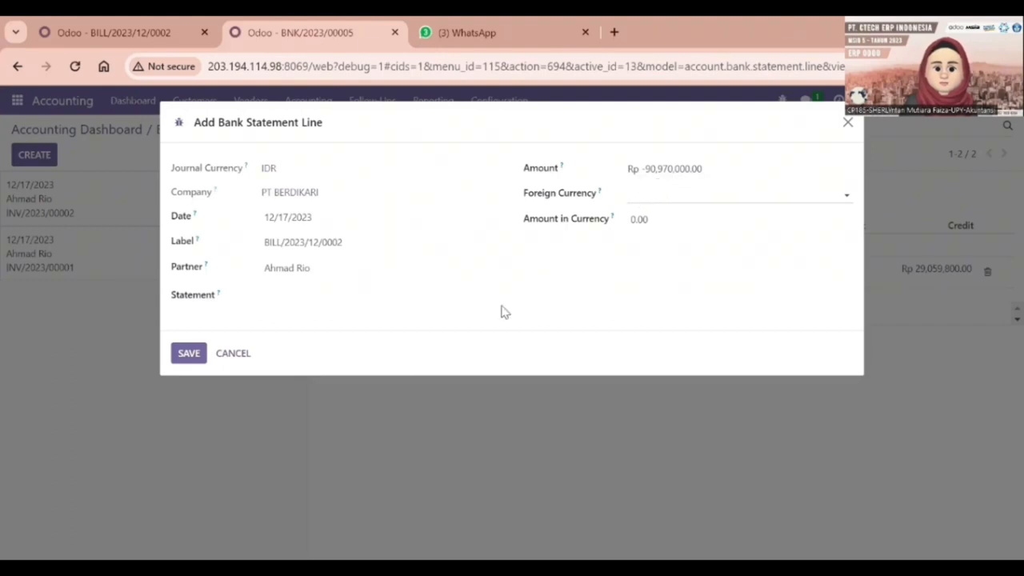
click(192, 353)
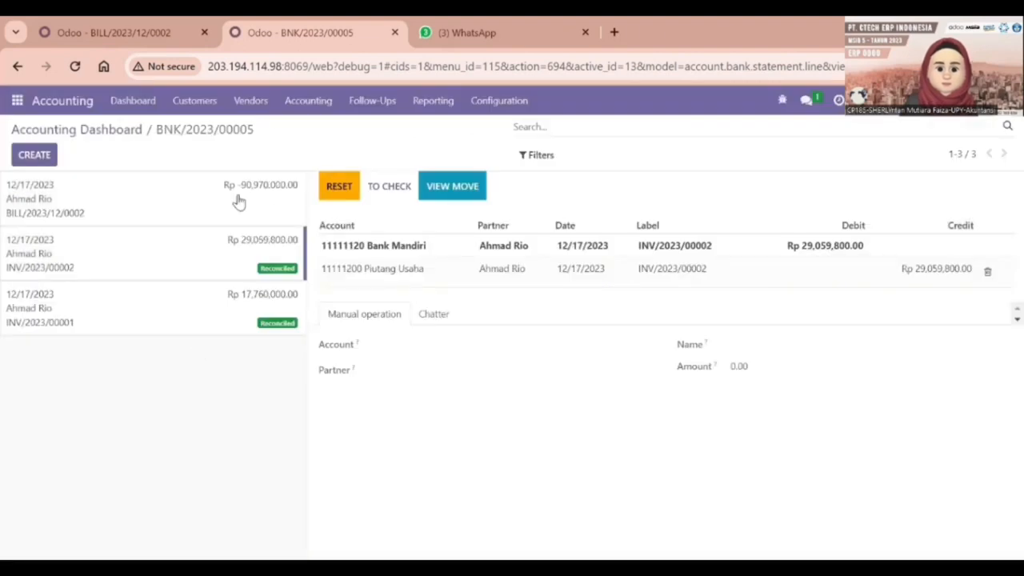
Validate the BILL/2023/12/0002 statement line against Outstanding Payment.
click(237, 201)
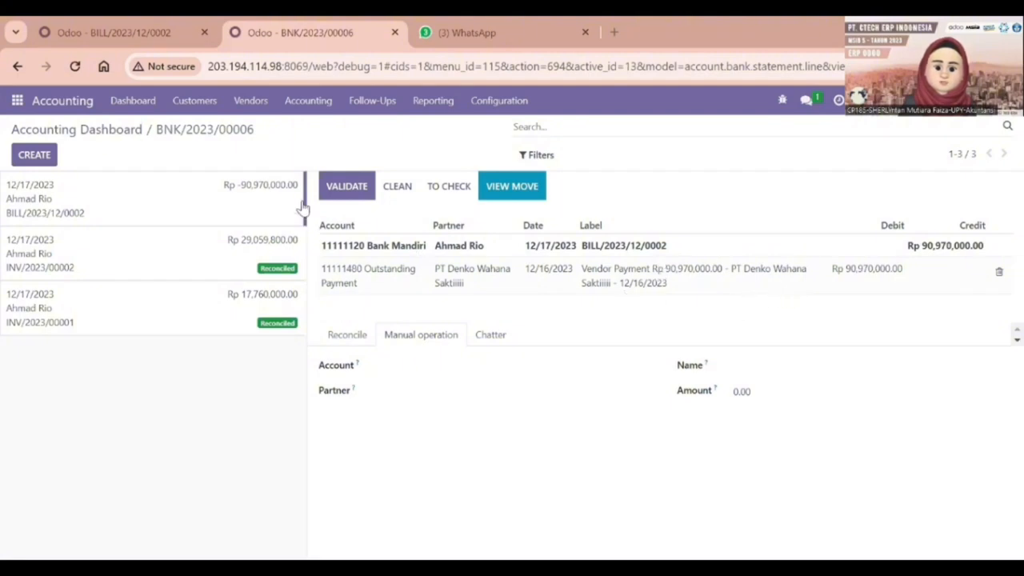
click(358, 195)
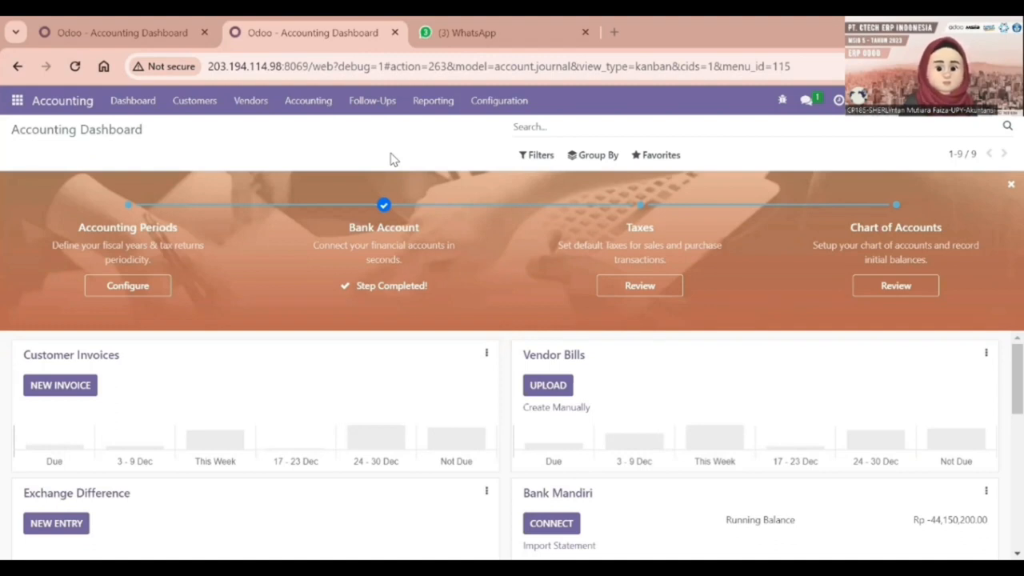
Open the General Ledger from the Reporting menu's accounting reports.
click(431, 102)
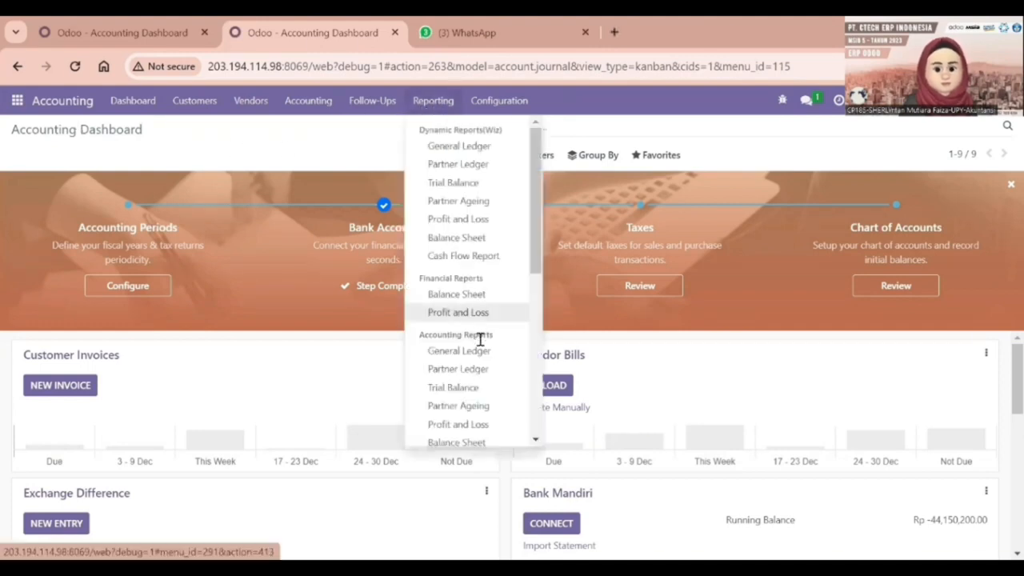
scroll(480, 340, down, 1)
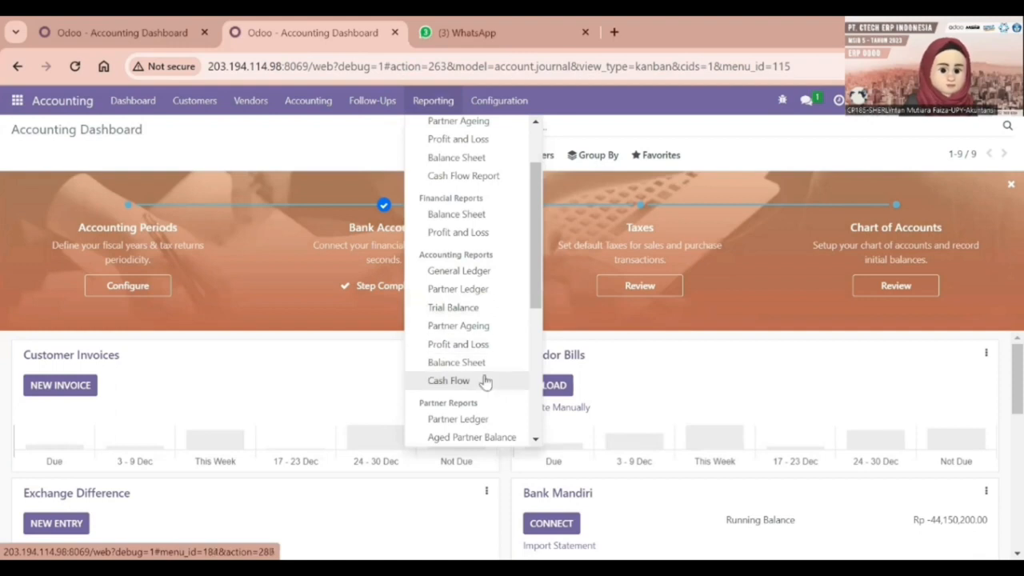
click(475, 274)
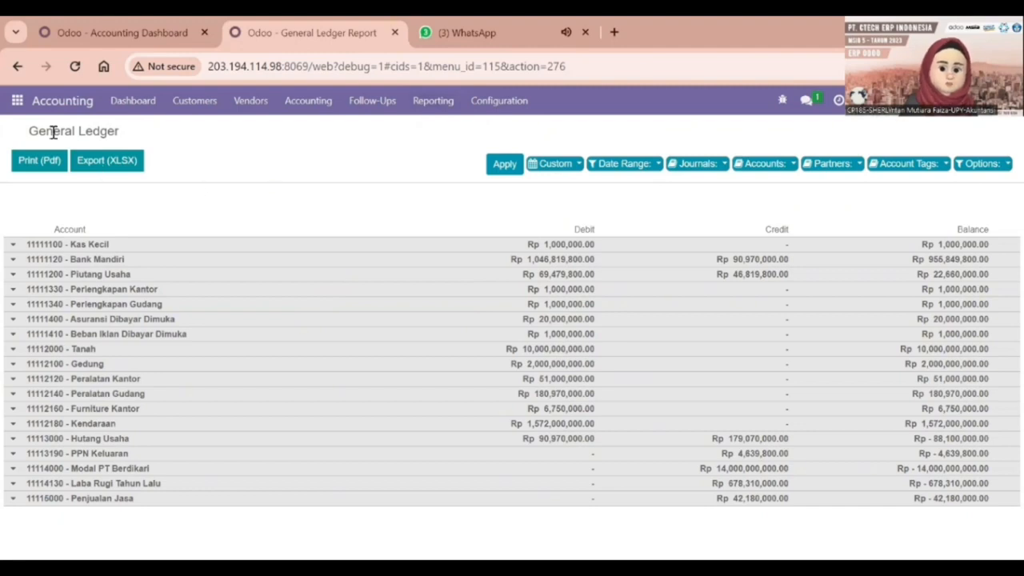
Open and review the Trial Balance report.
click(446, 100)
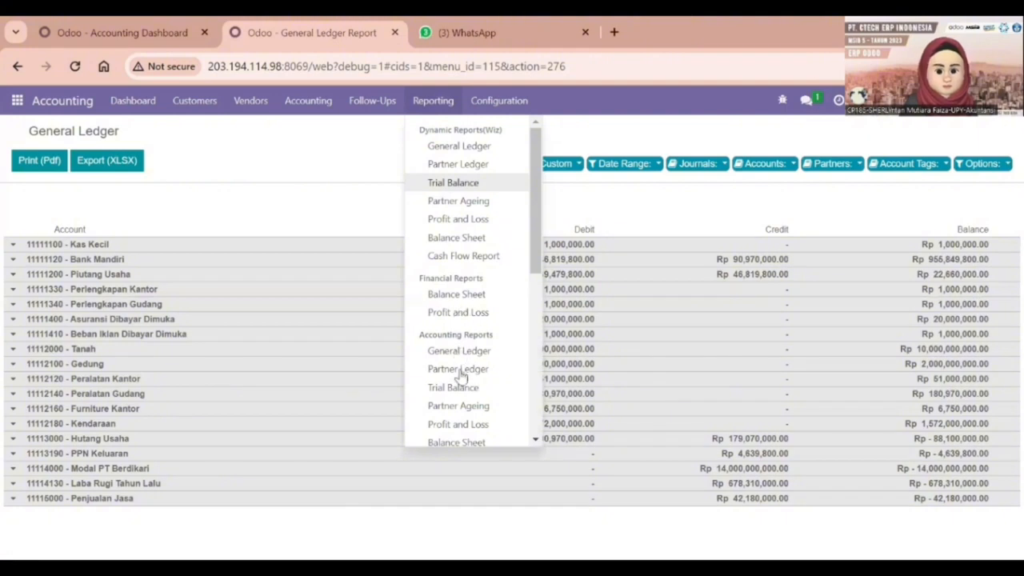
scroll(461, 404, down, 2)
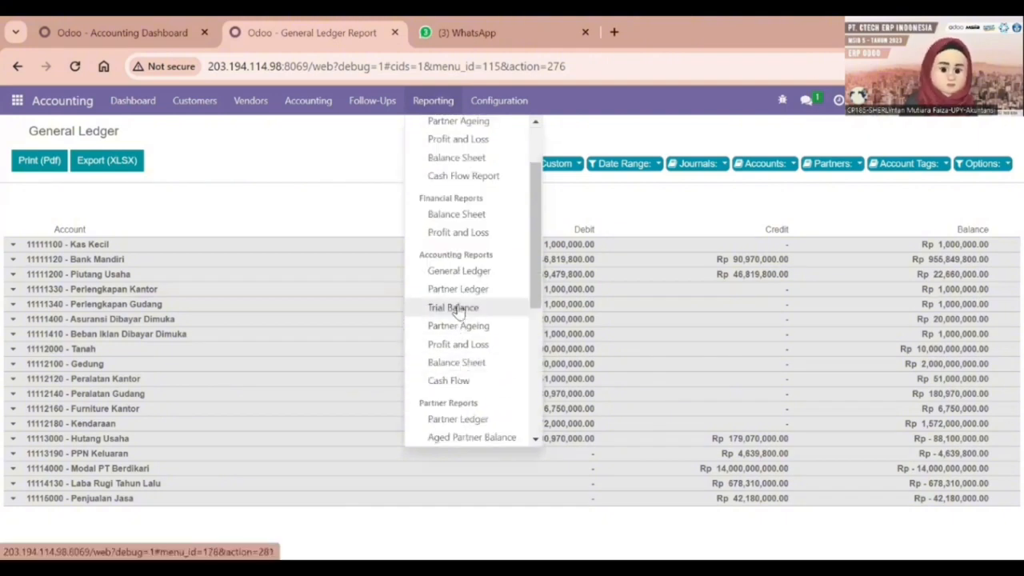
click(455, 308)
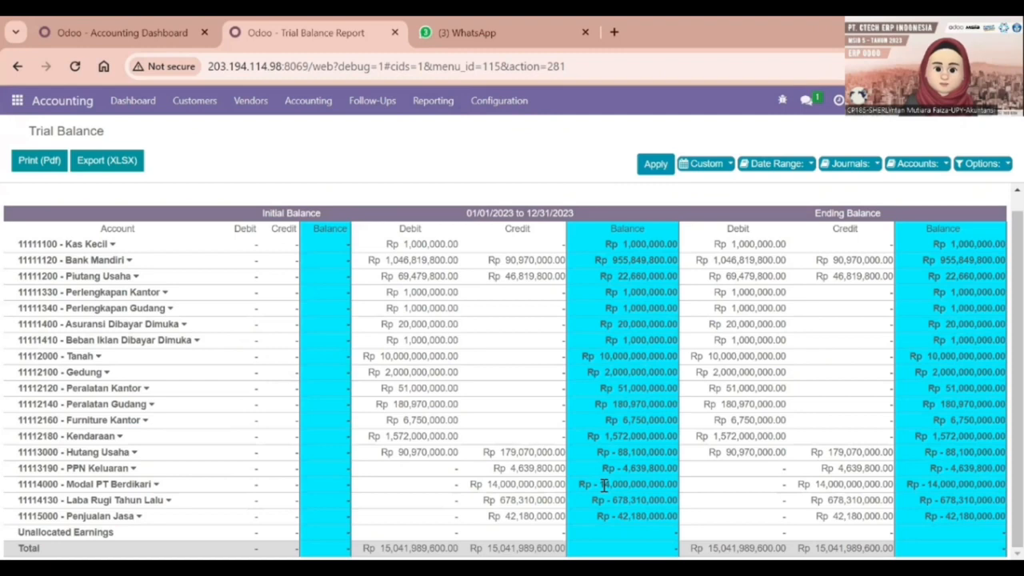
scroll(480, 320, up, 1)
Open the Profit and Loss report showing a Rp -189,790,000.00 balance.
click(433, 102)
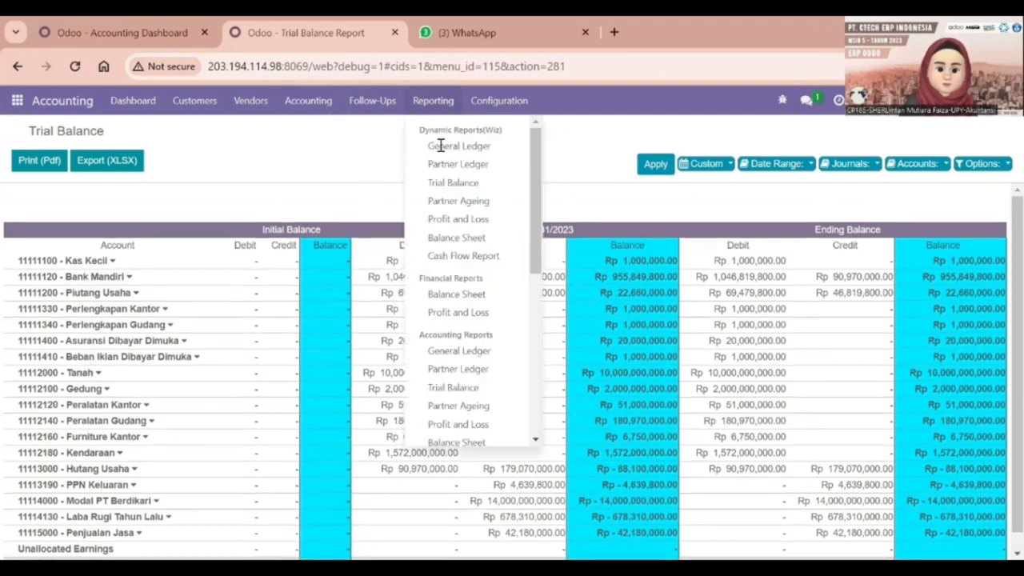
scroll(469, 360, down, 1)
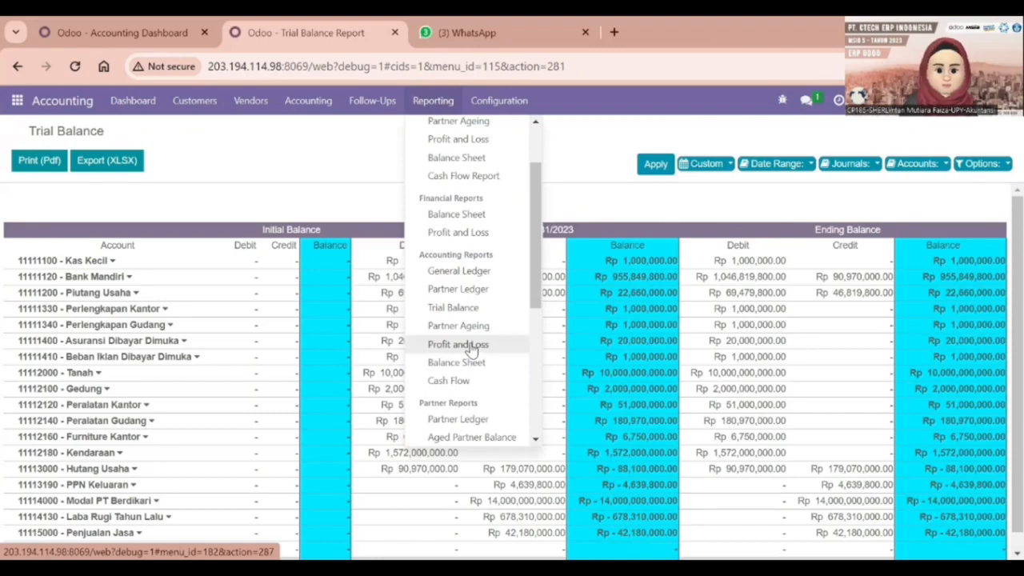
click(470, 346)
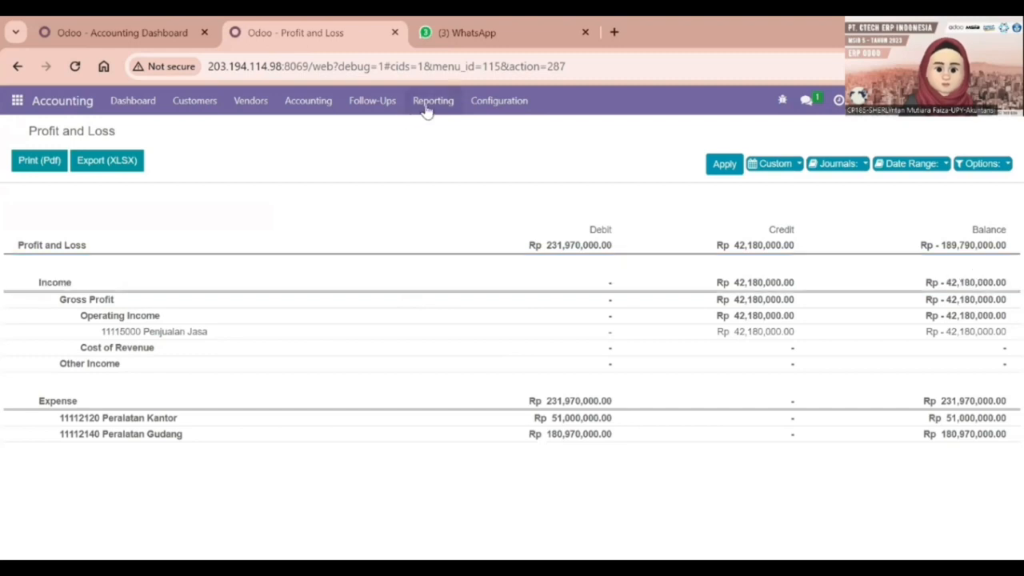
Open the Balance Sheet report to review assets, debit and credit totals.
click(428, 110)
scroll(464, 384, down, 1)
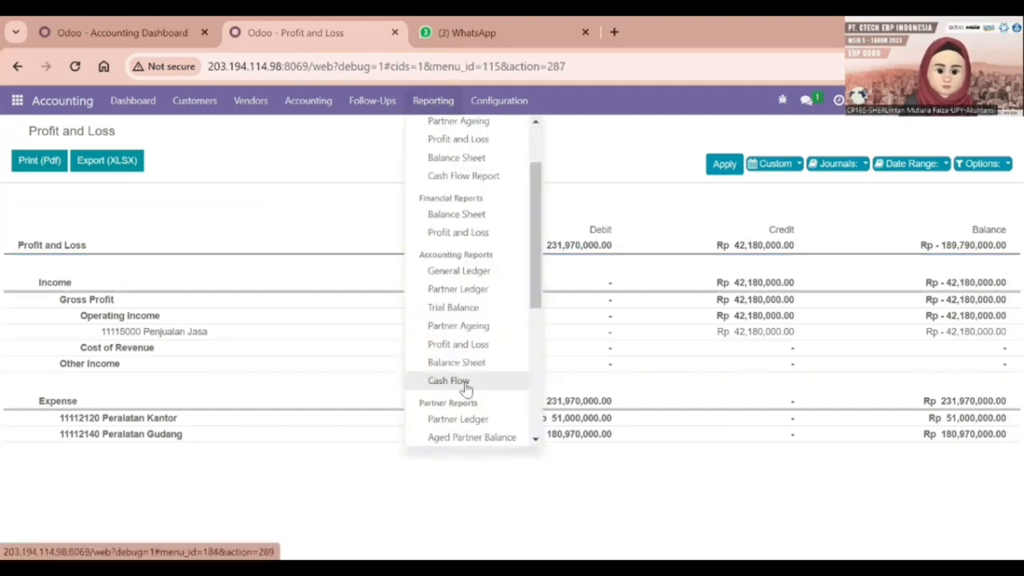
click(452, 360)
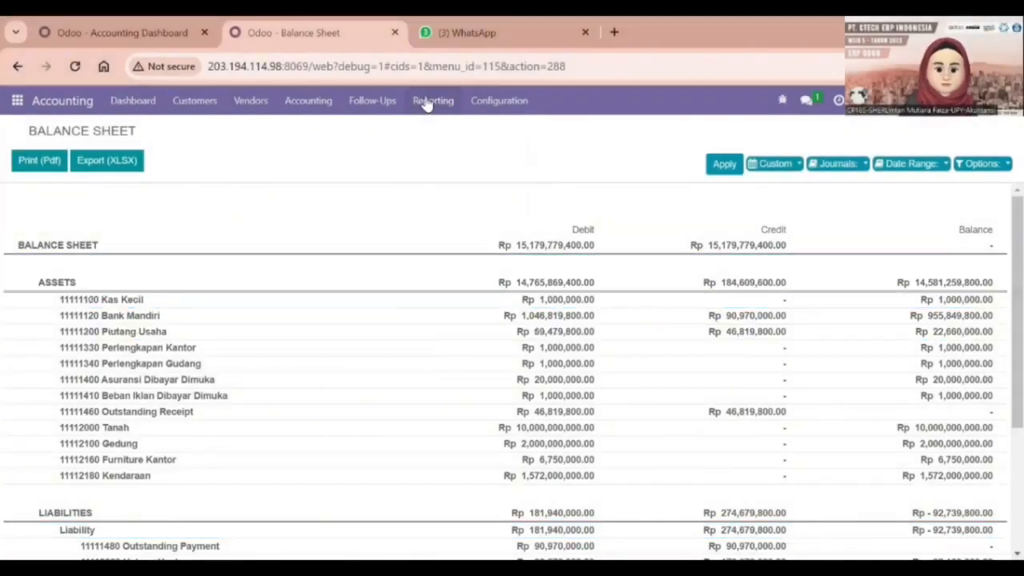
Switch to the Cash Flow Statement report.
click(433, 101)
scroll(480, 400, down, 5)
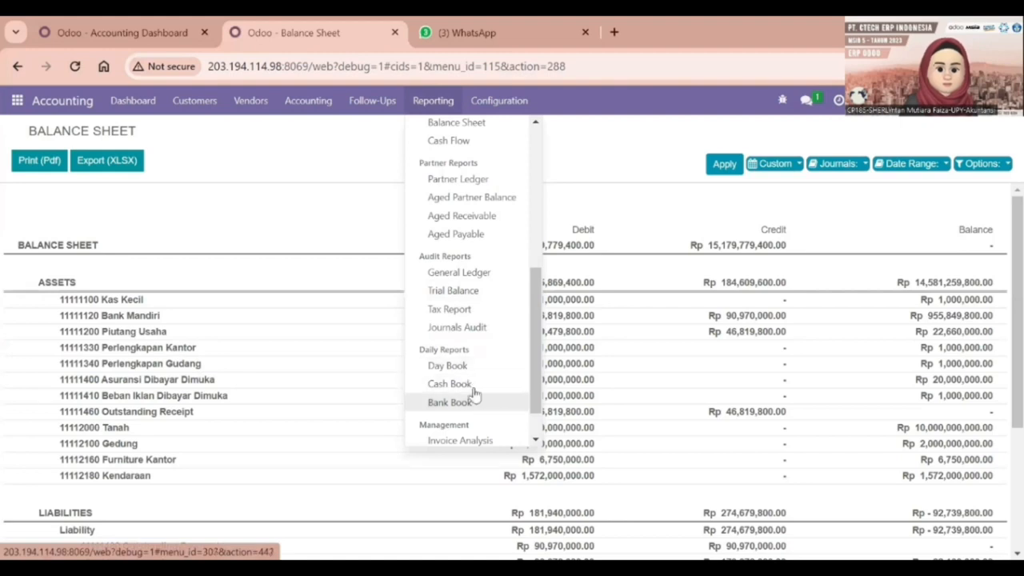
scroll(456, 264, up, 2)
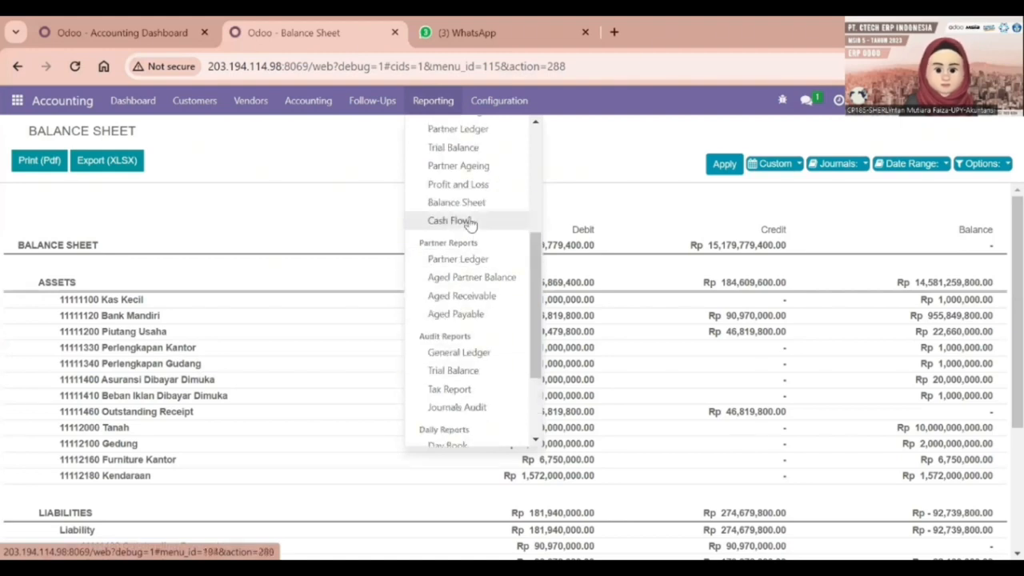
click(450, 220)
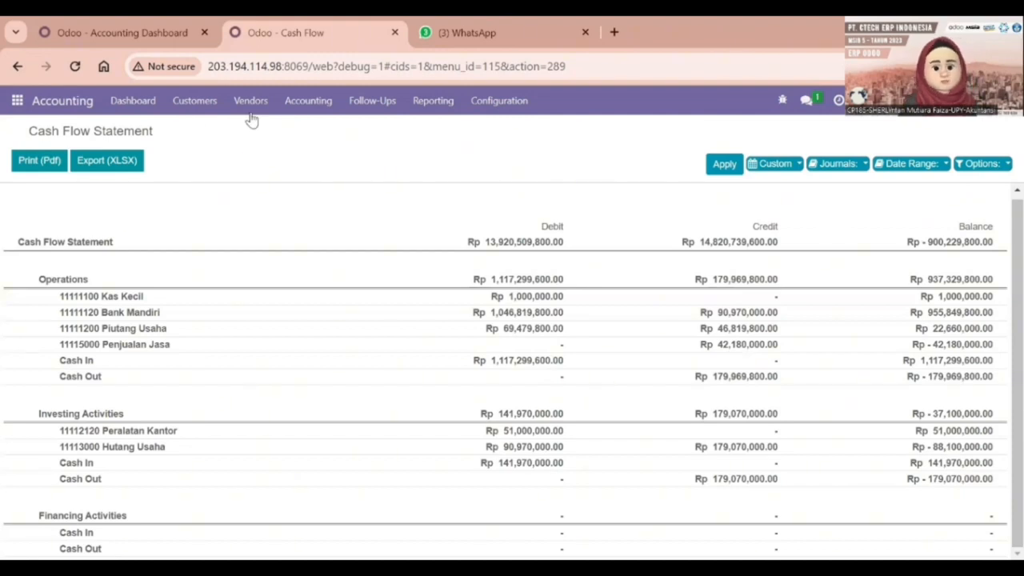
Show the Chart of Accounts list of 135 active accounts from Configuration.
click(480, 105)
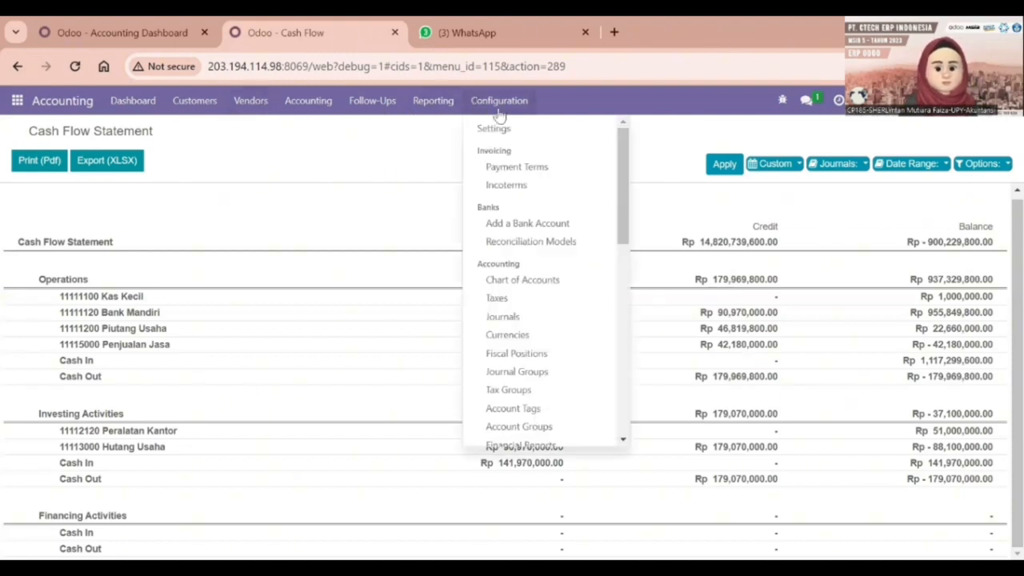
click(524, 283)
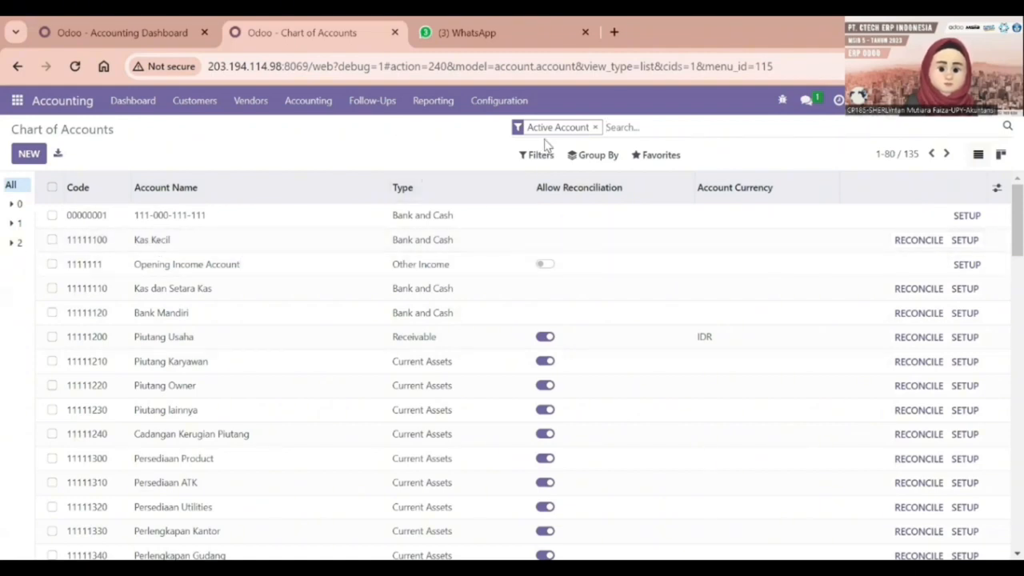
Clear the Active Account filter and confirm Kas Kecil's cash flow type stays Operations.
click(595, 128)
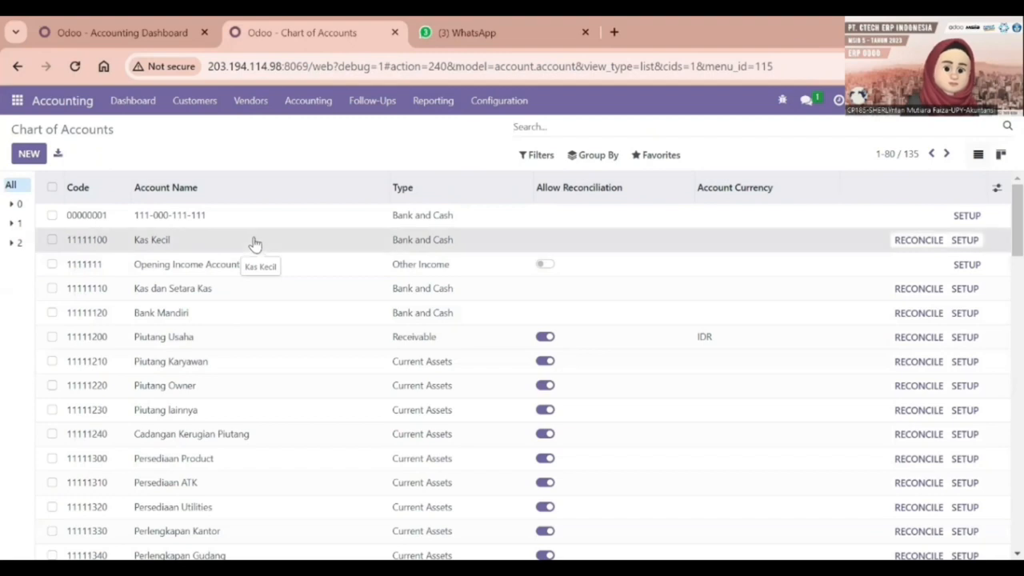
click(253, 239)
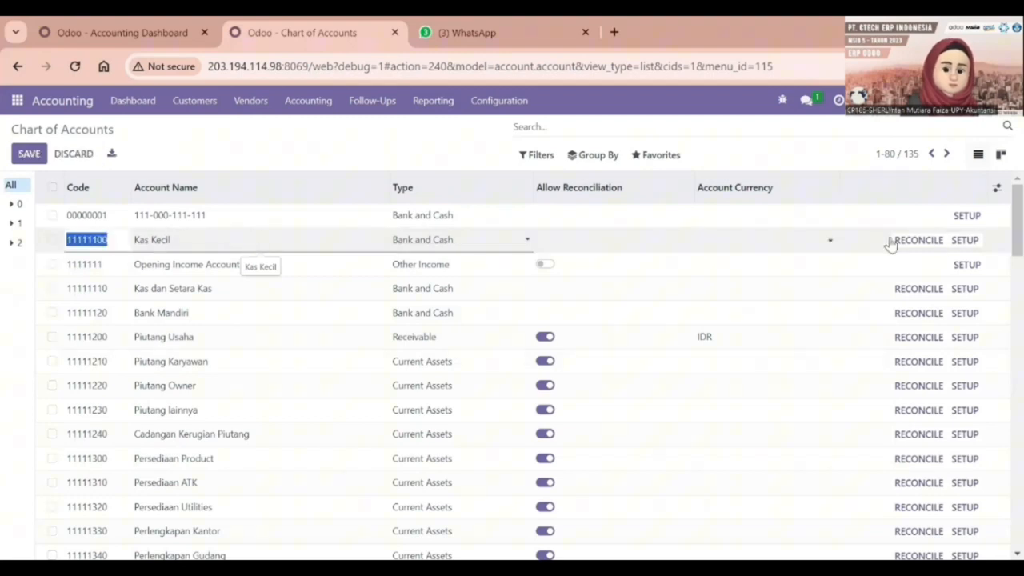
click(963, 247)
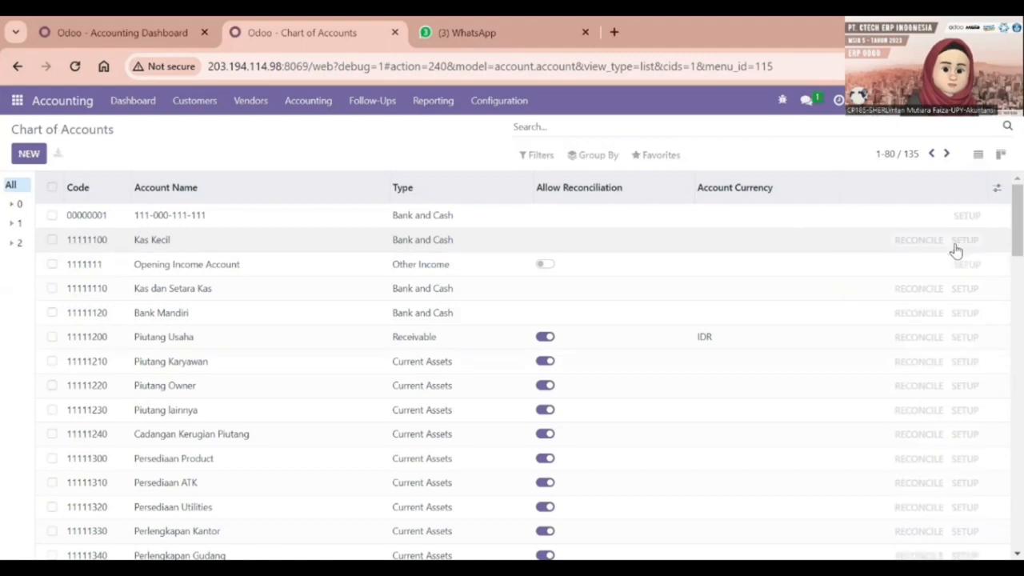
scroll(403, 362, down, 1)
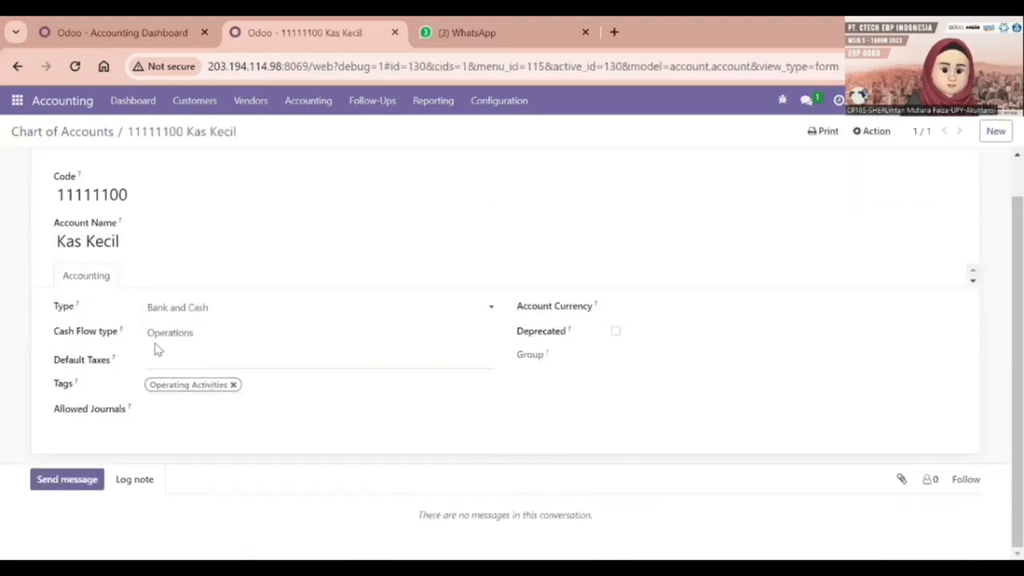
click(222, 333)
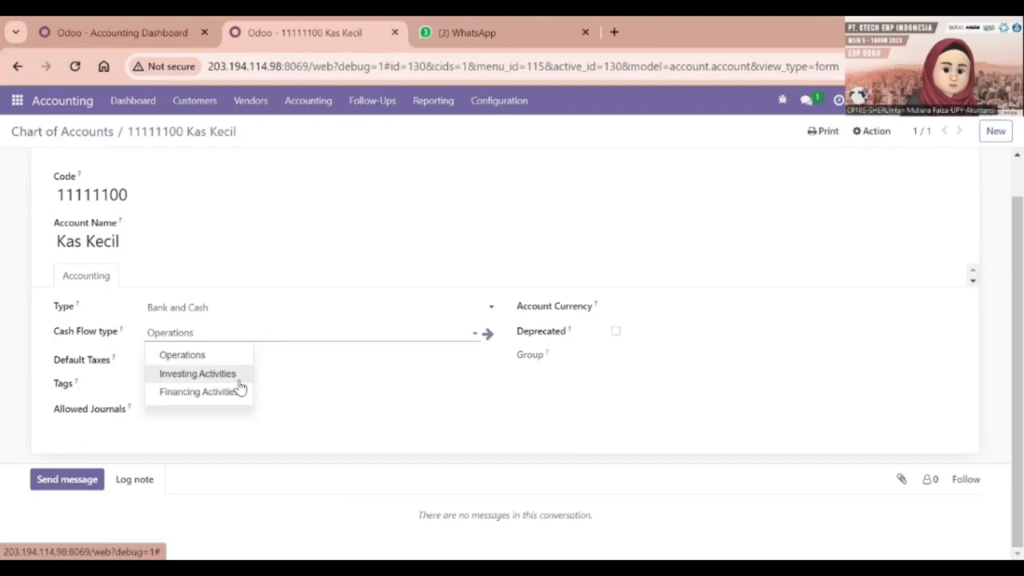
click(222, 450)
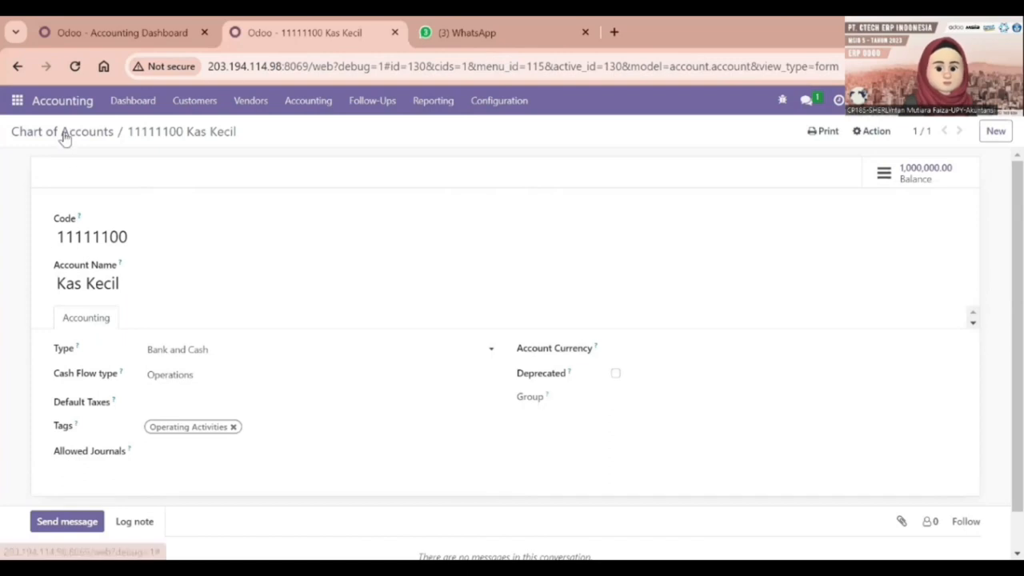
Return to the Chart of Accounts, then back to the Accounting Dashboard.
click(67, 136)
click(426, 108)
click(426, 107)
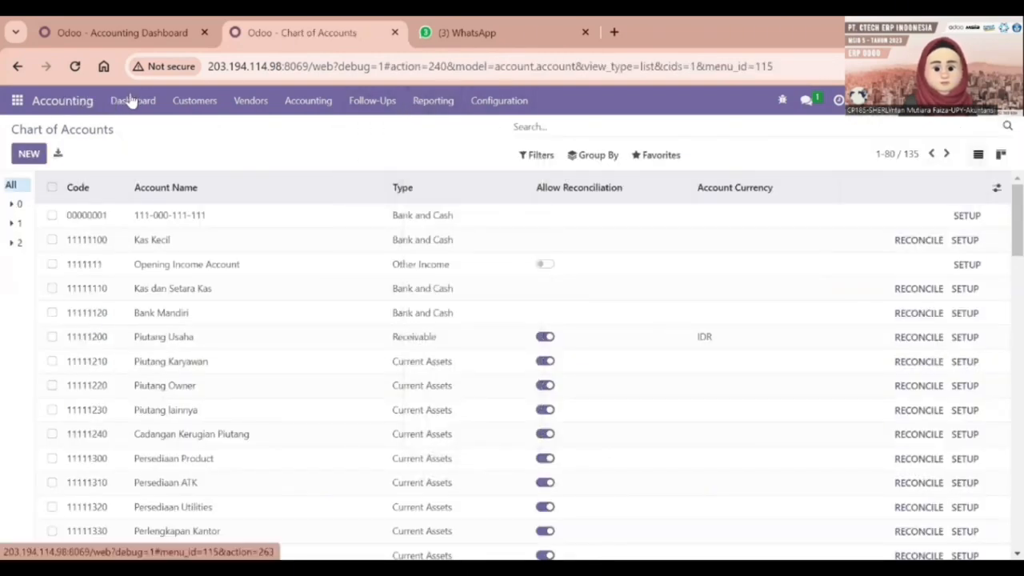
click(133, 100)
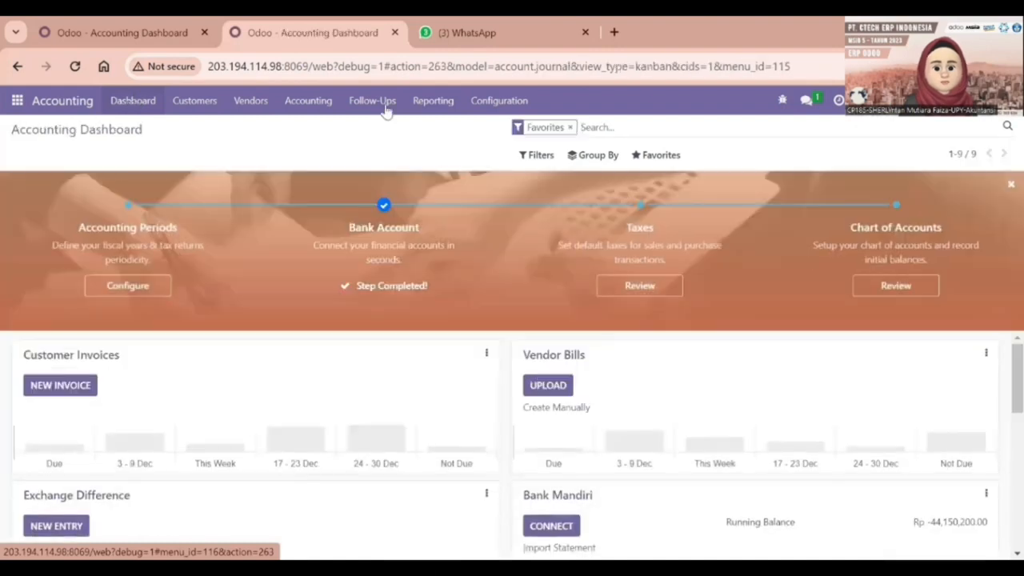